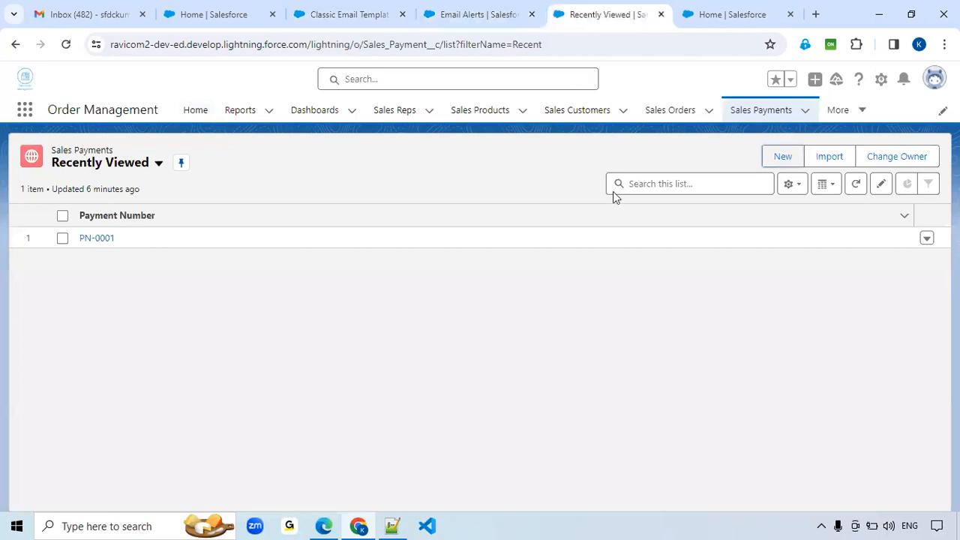
Open a new Sales Payment form and examine its Remainders? field and the available Status options
click(781, 159)
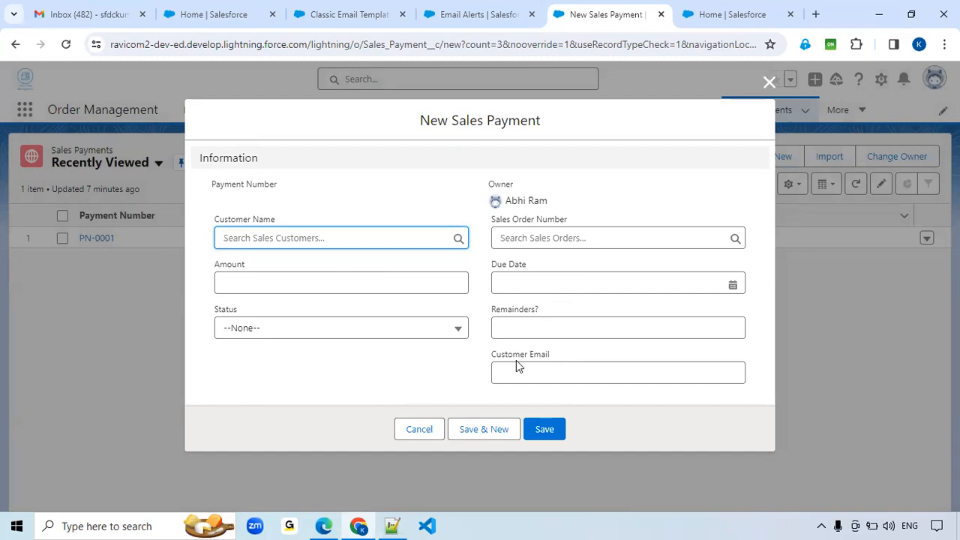
click(511, 329)
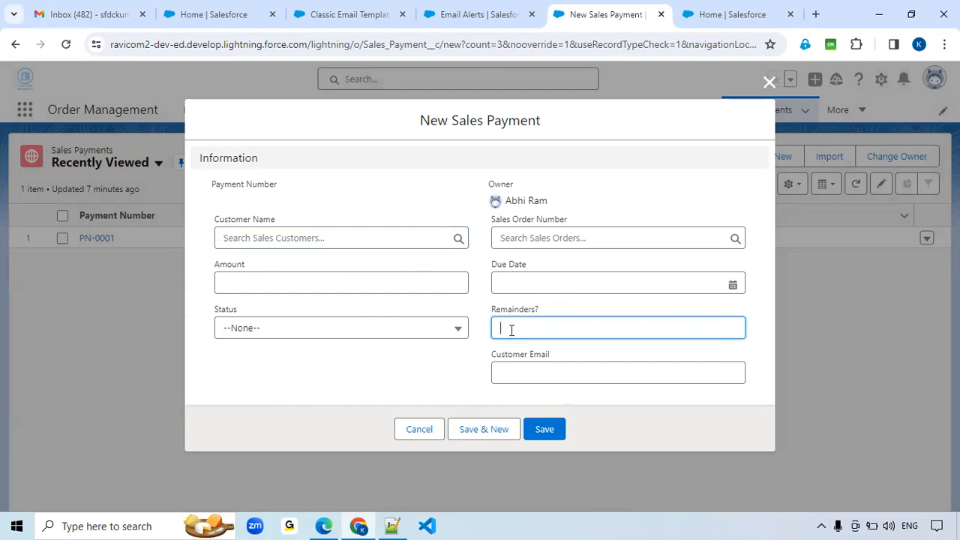
click(389, 329)
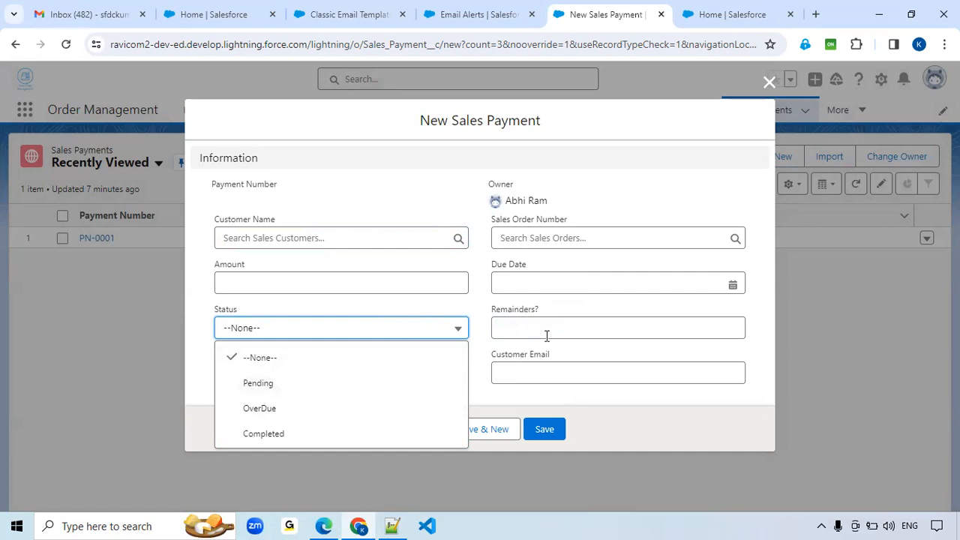
click(606, 353)
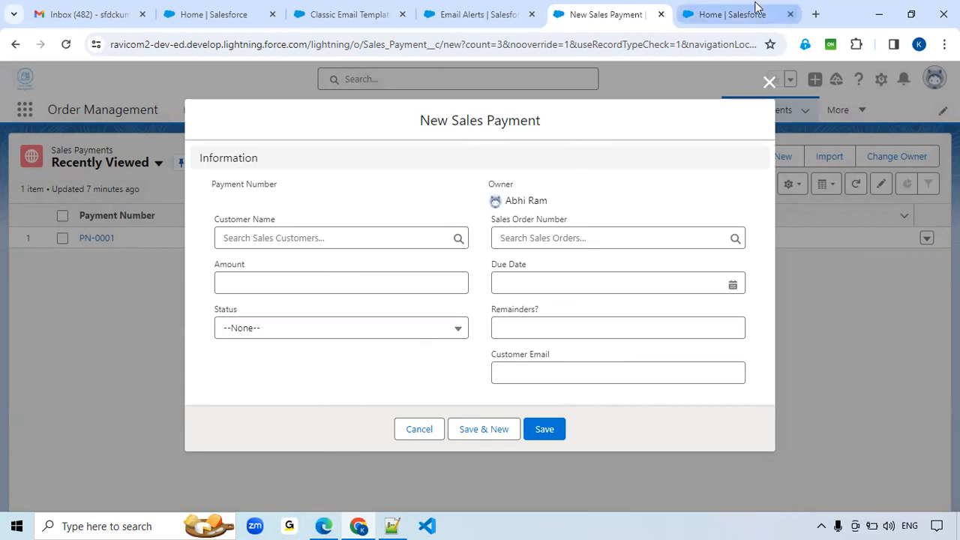
Switch to the Flows setup page and create a new Schedule-Triggered Flow
click(741, 14)
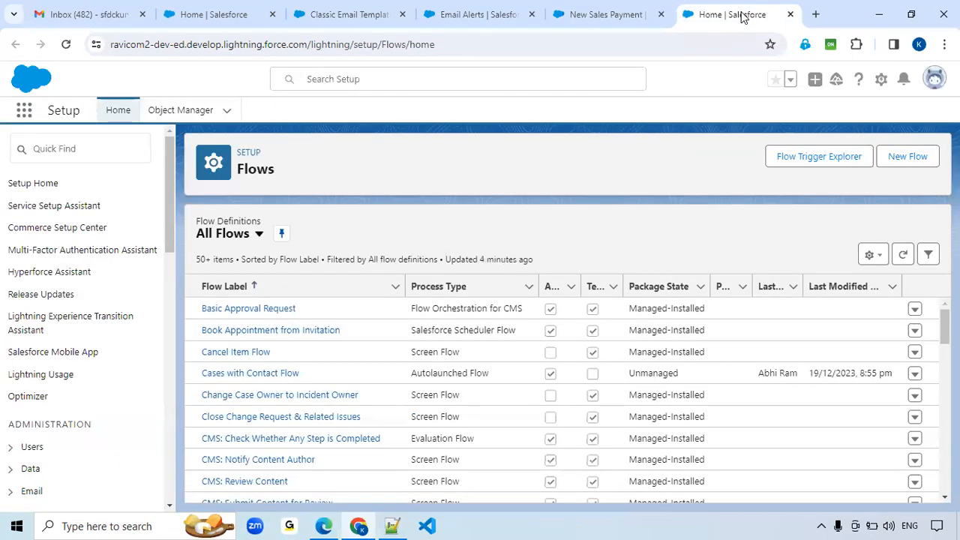
click(911, 167)
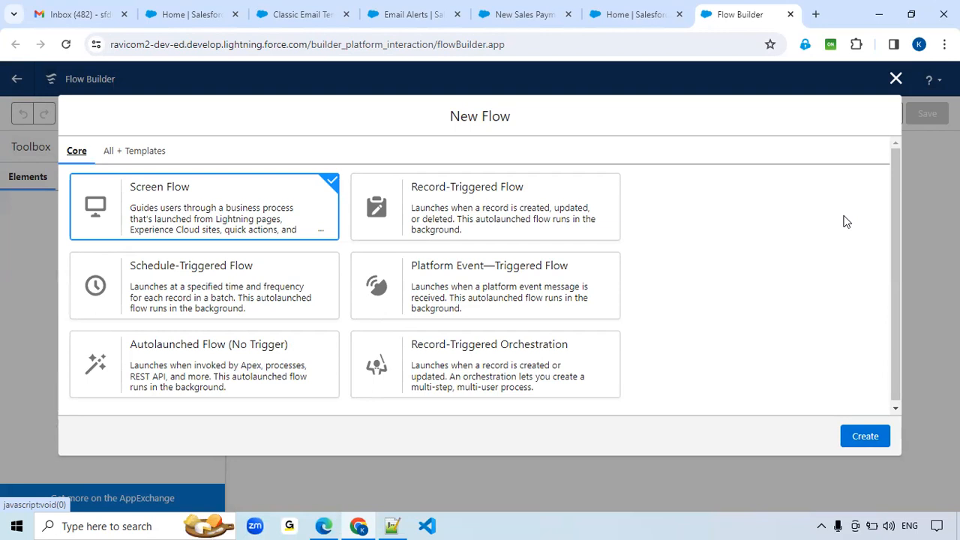
click(156, 285)
click(864, 436)
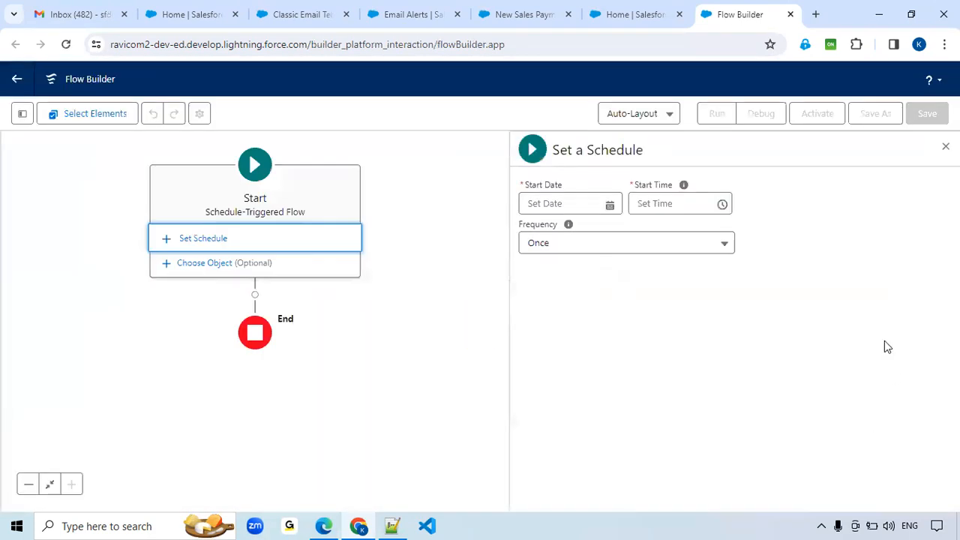
Schedule the flow to start on 21-Jan-2024 at 8:00 am with a Daily frequency
click(615, 207)
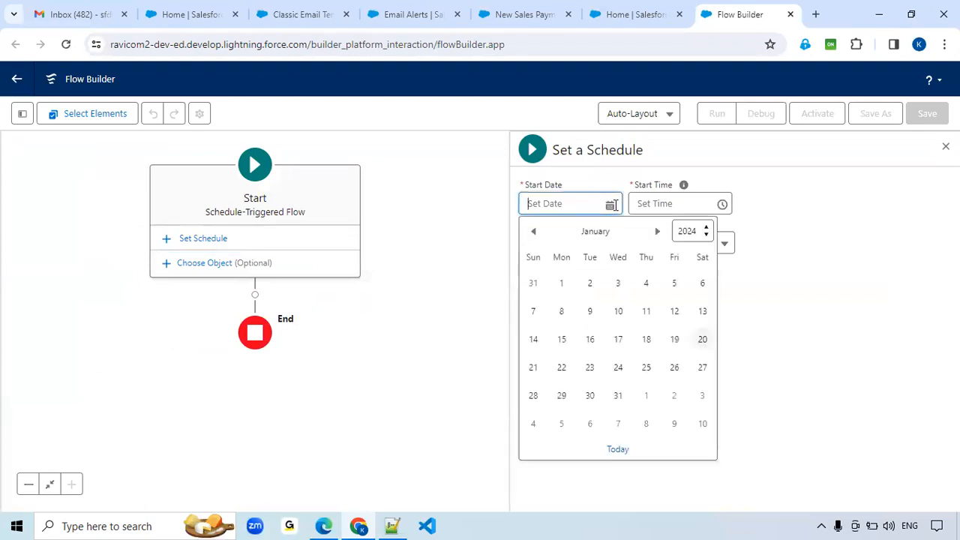
click(533, 368)
click(700, 201)
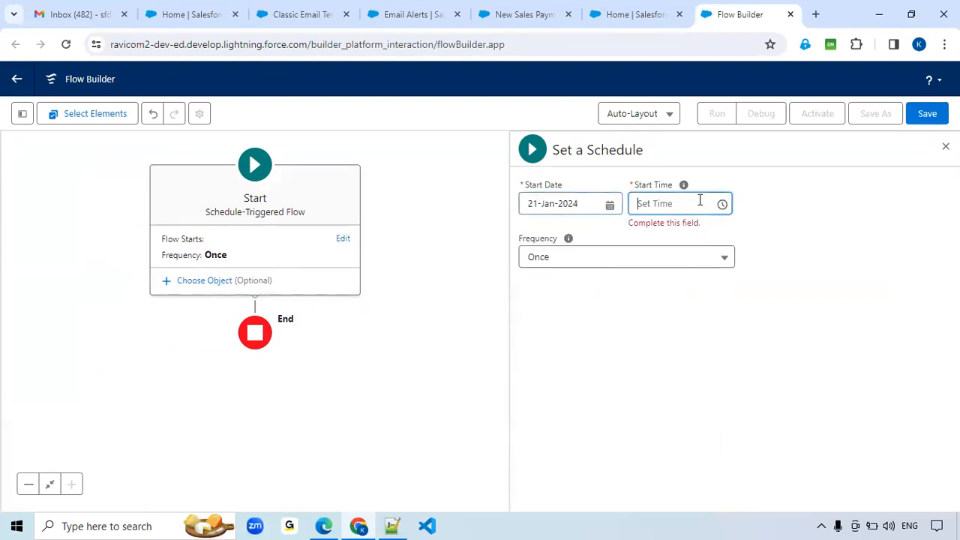
scroll(675, 322, down, 5)
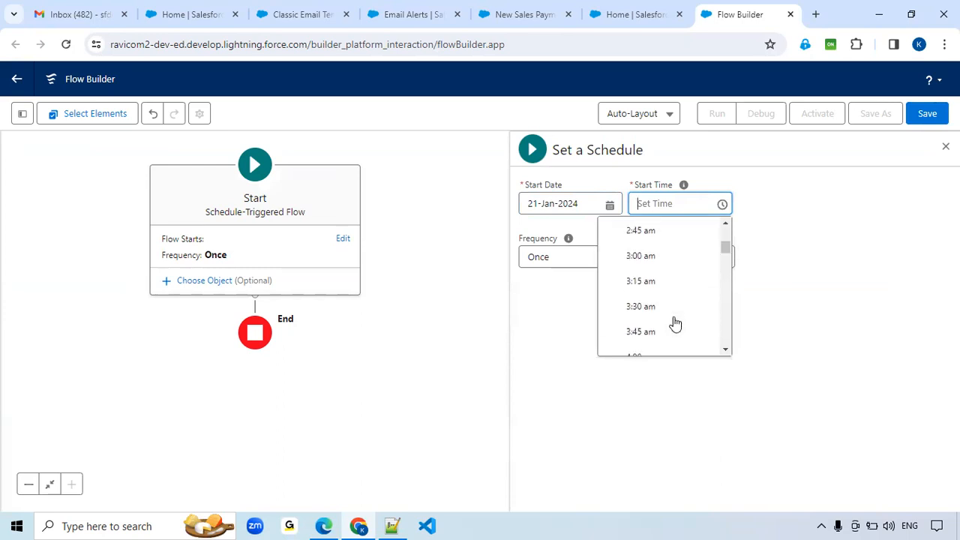
scroll(675, 323, down, 5)
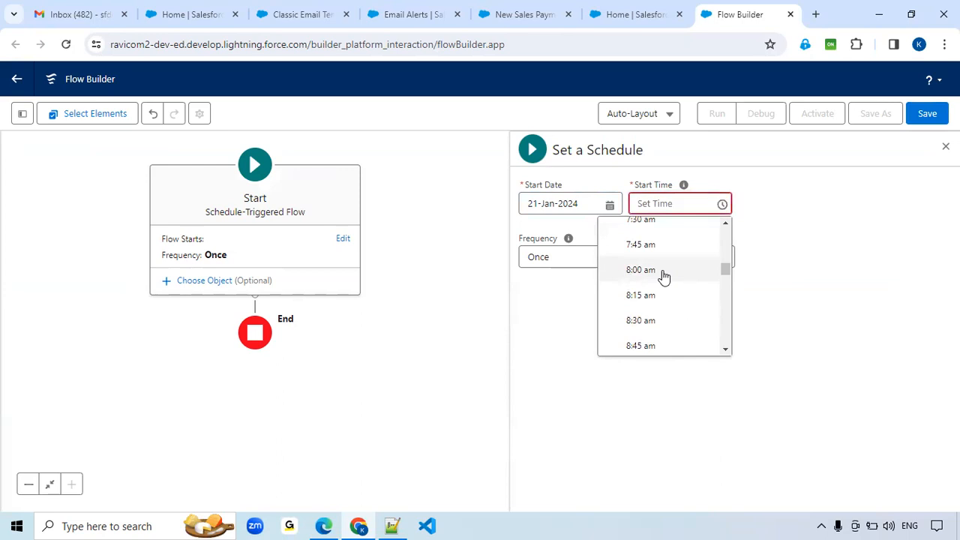
click(662, 270)
click(594, 254)
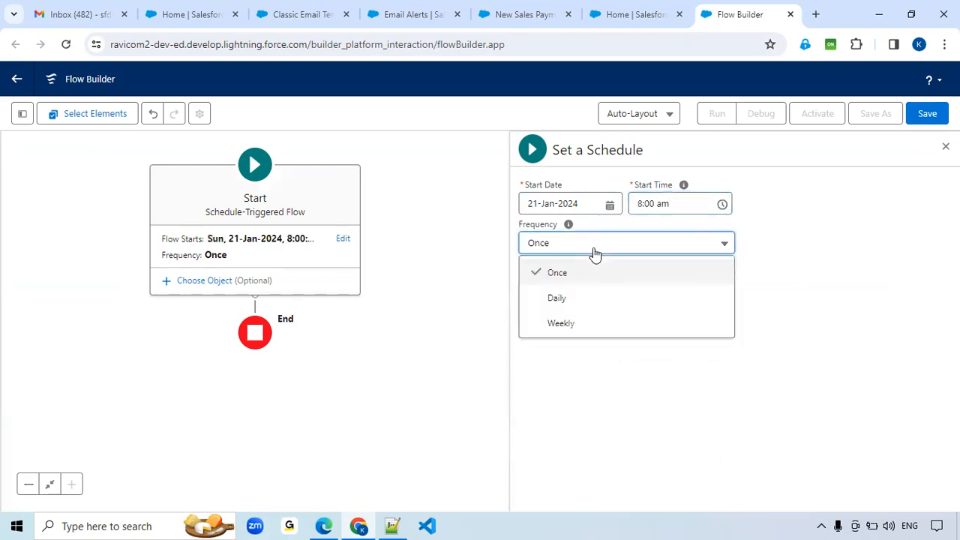
click(584, 304)
click(946, 146)
Add a Get Records element after the Start element and label it "get Sales Payment Records"
drag(476, 338, 704, 322)
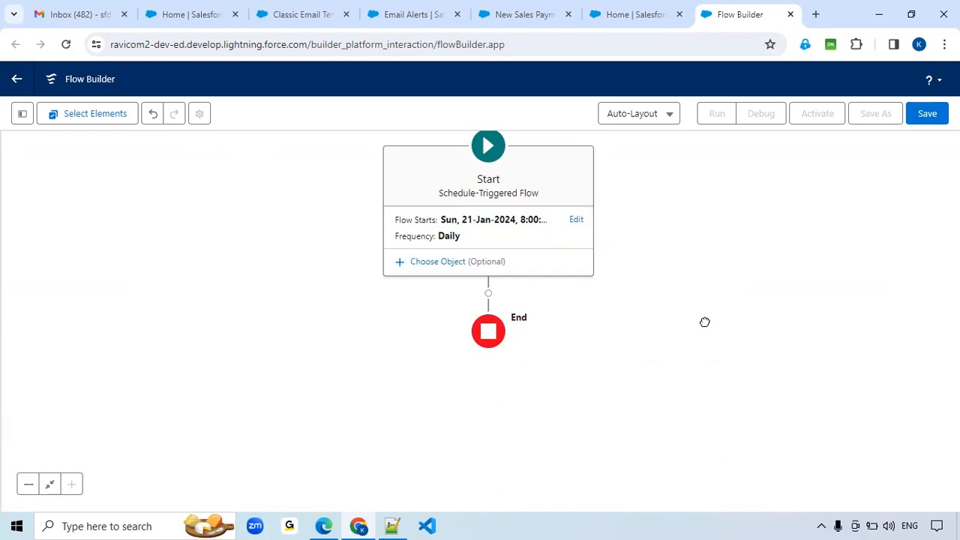
drag(705, 323, 645, 308)
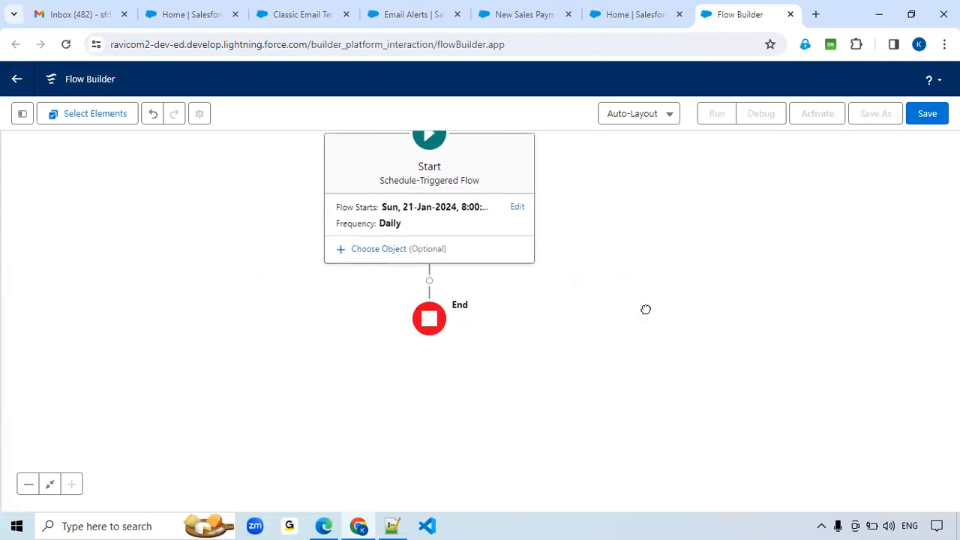
click(429, 281)
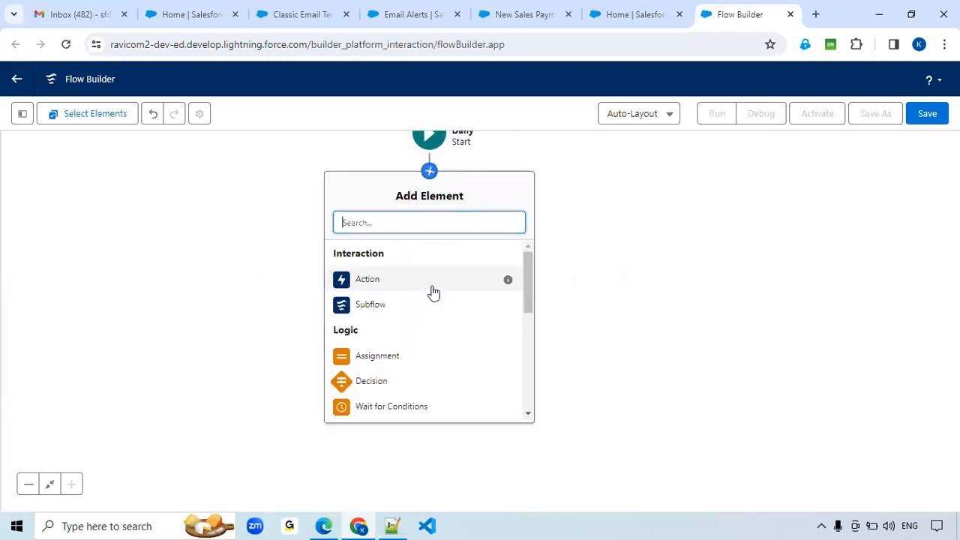
text(get)
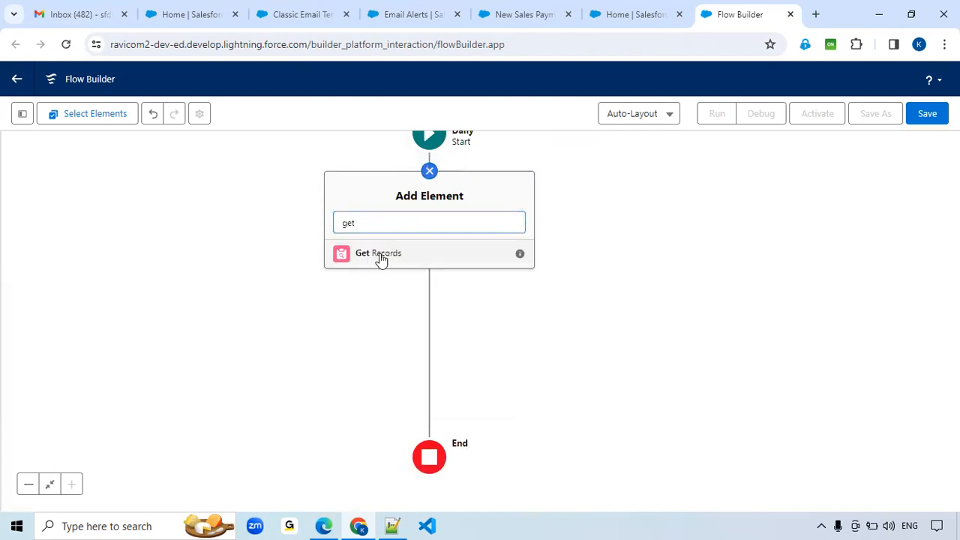
click(381, 255)
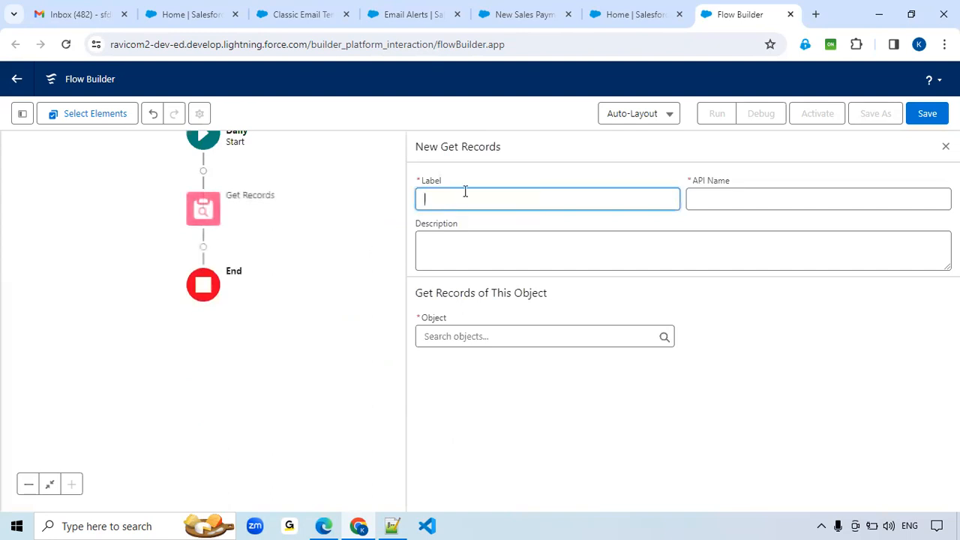
text(get Sales Payen)
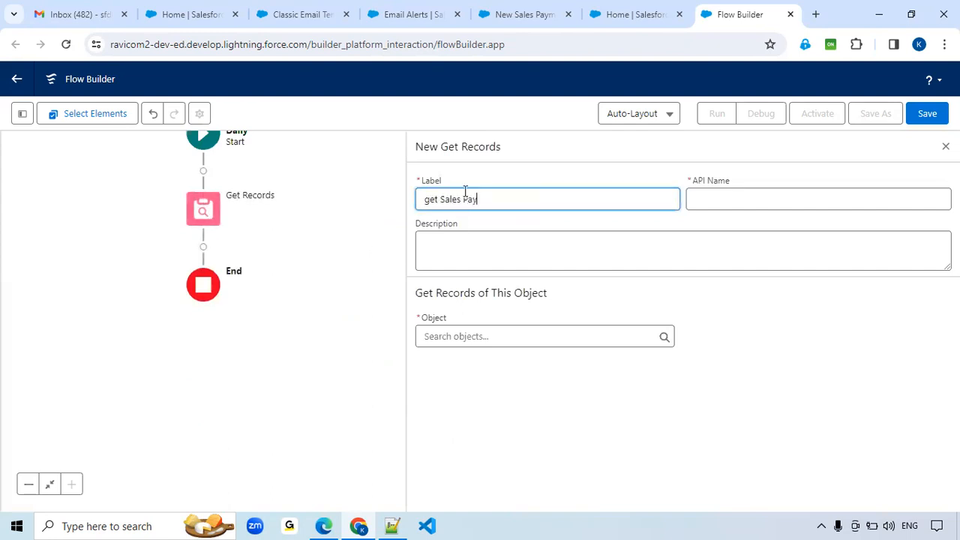
key(BackSpace)
key(BackSpace)
text(ment Records)
key(Tab)
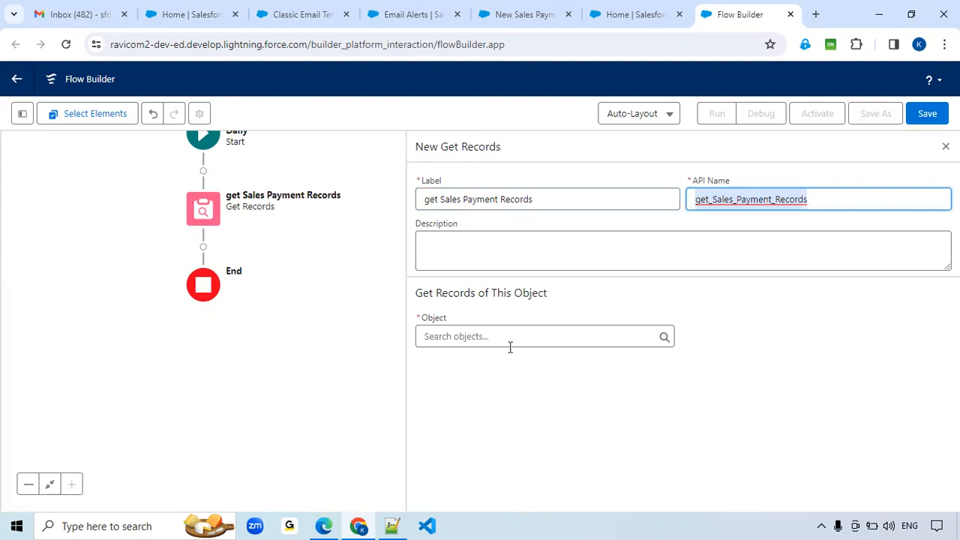
Choose Sales Payment (Sales_Payment__c) as the object whose records are retrieved
click(507, 337)
text(Sales)
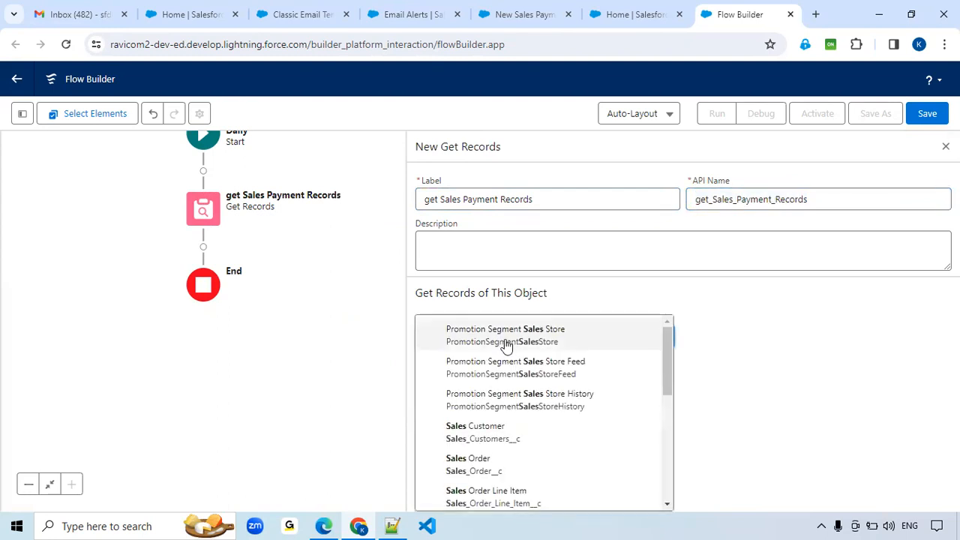
text( Payment)
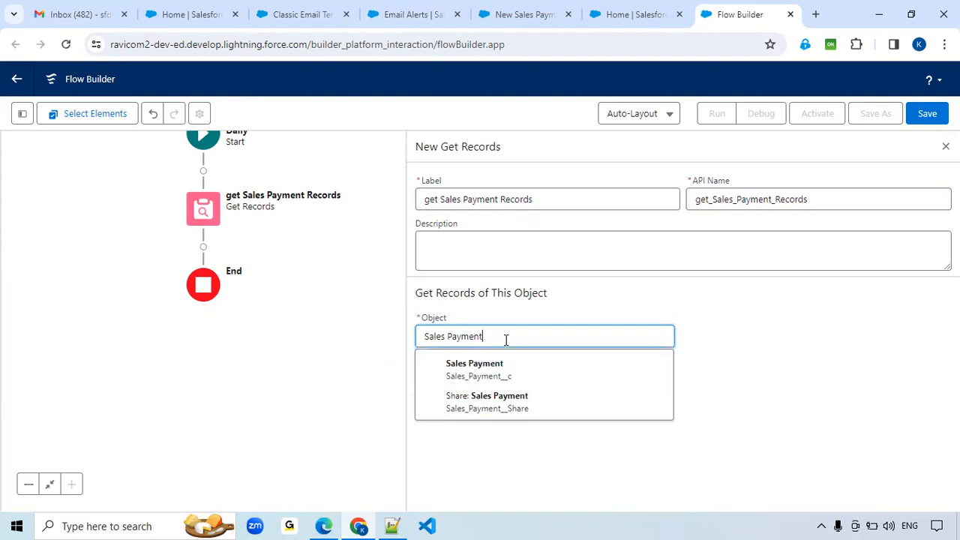
click(492, 379)
Filter the Sales Payment records with the condition Status__c Does Not Equal Completed
scroll(491, 375, down, 1)
scroll(491, 375, down, 1)
click(520, 331)
text(stat)
click(488, 365)
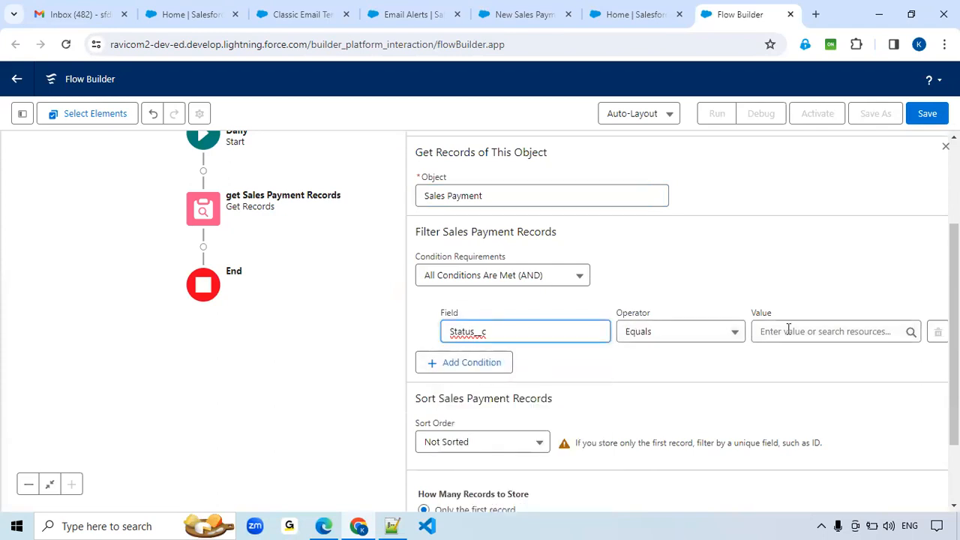
click(787, 331)
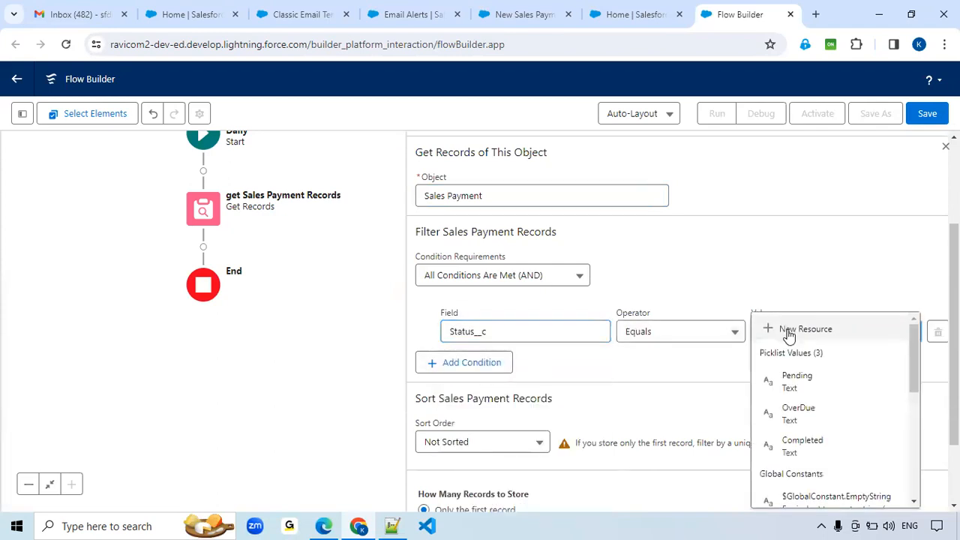
click(690, 342)
click(676, 207)
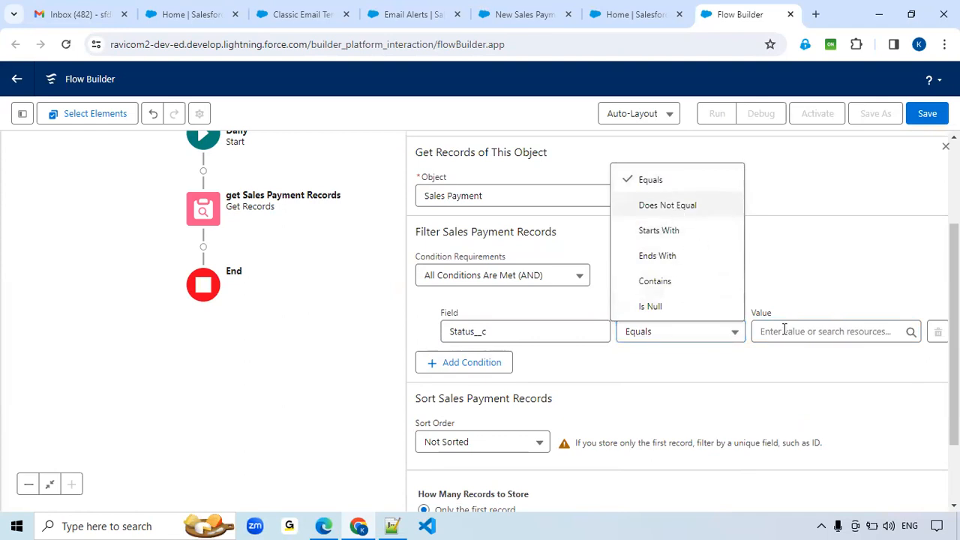
click(786, 331)
text(Com)
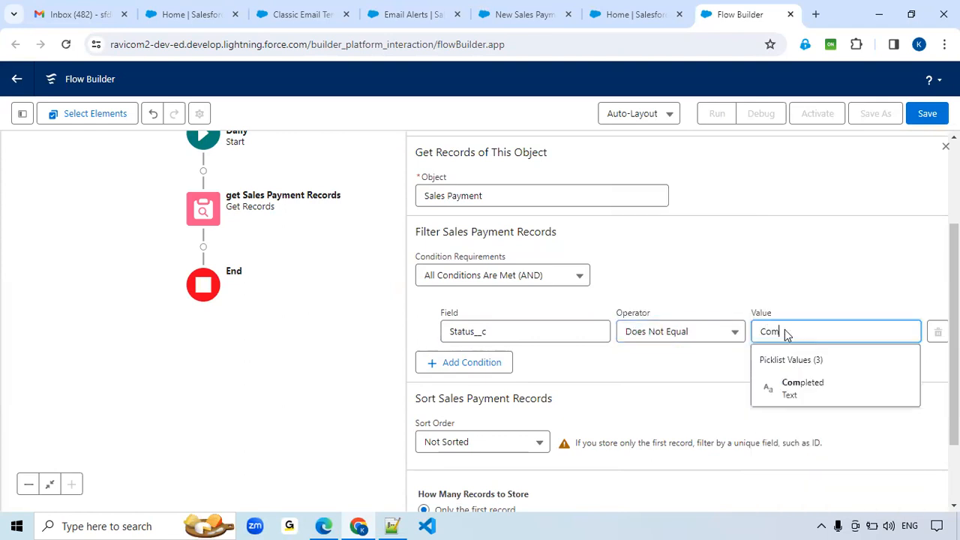
click(797, 390)
Set the Get Records element to store all records and close its settings
scroll(792, 395, down, 1)
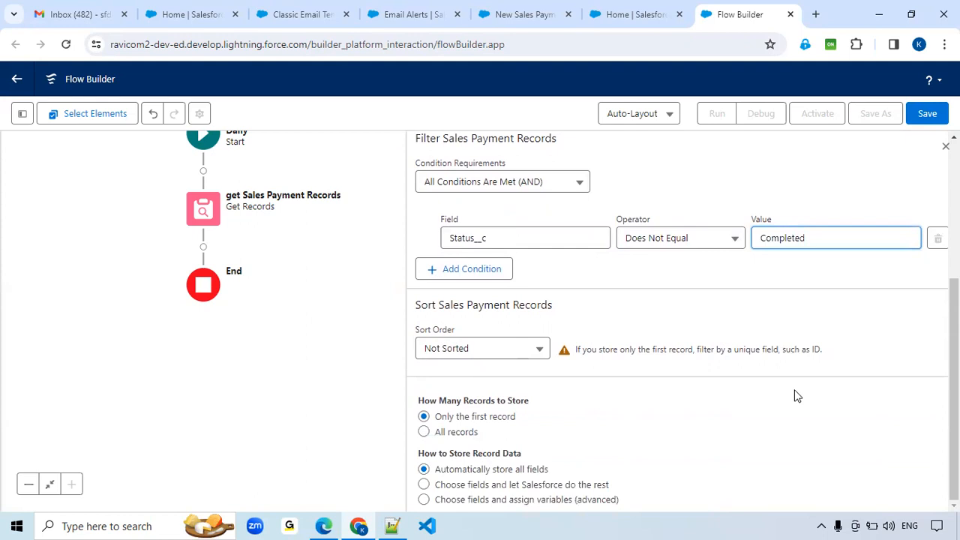
click(455, 435)
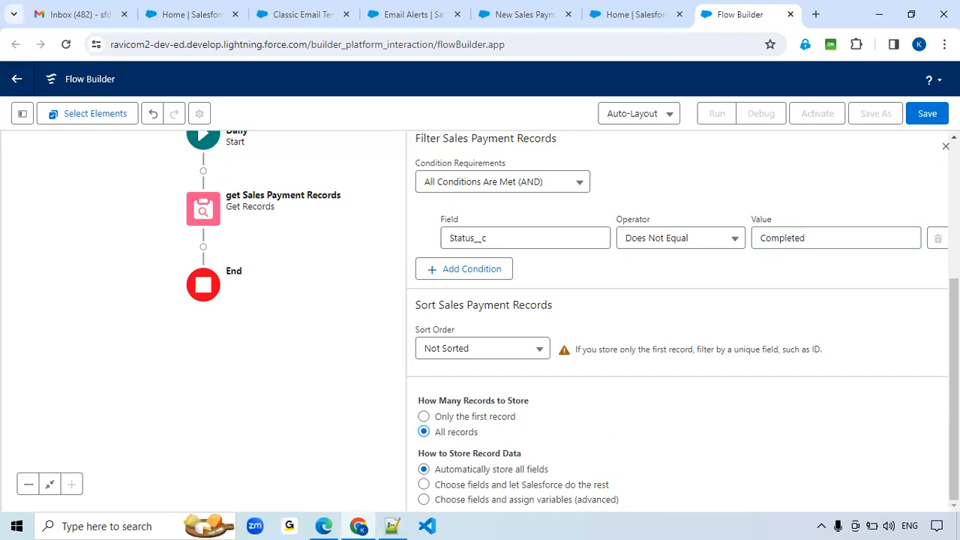
click(945, 146)
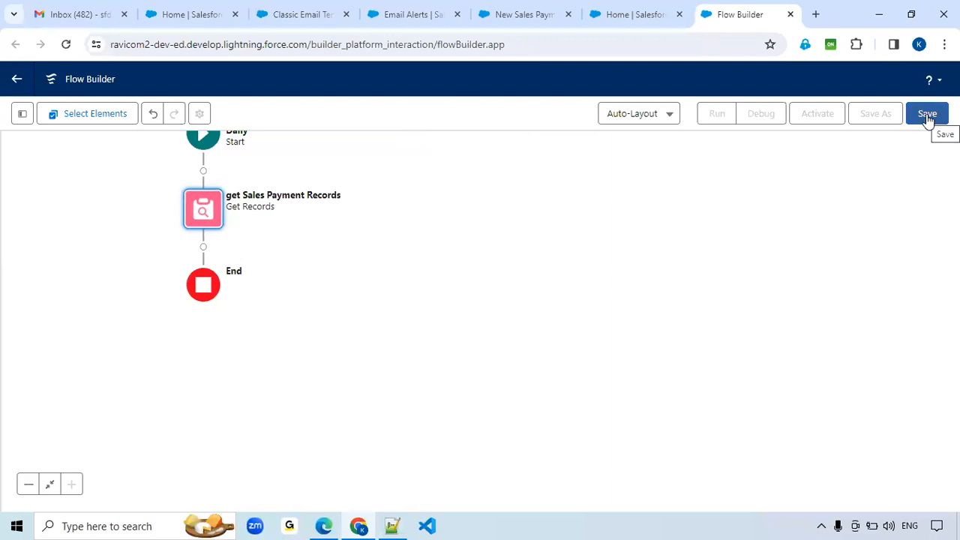
Try to save the flow with the label "Sales Payment Remainder Emails Flow" and its matching API name
click(927, 116)
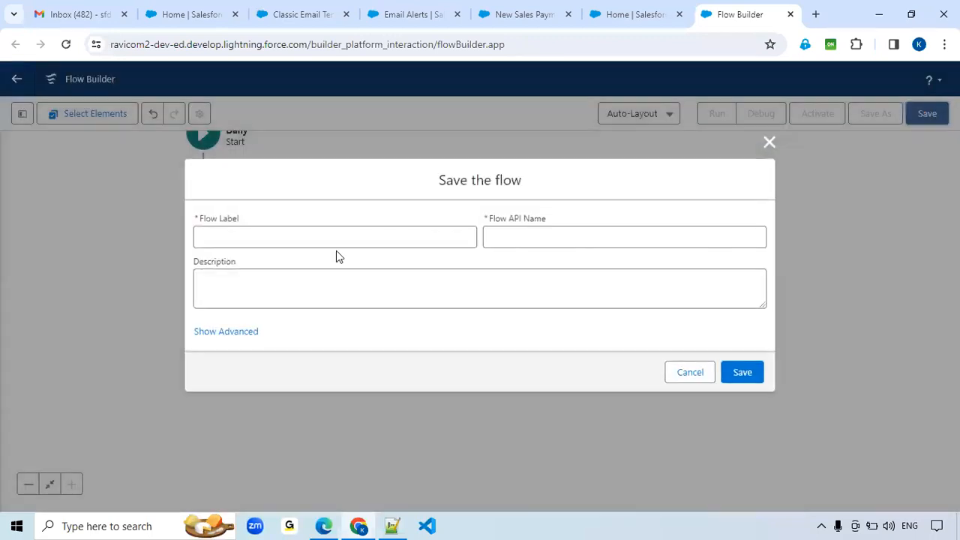
text(Sales )
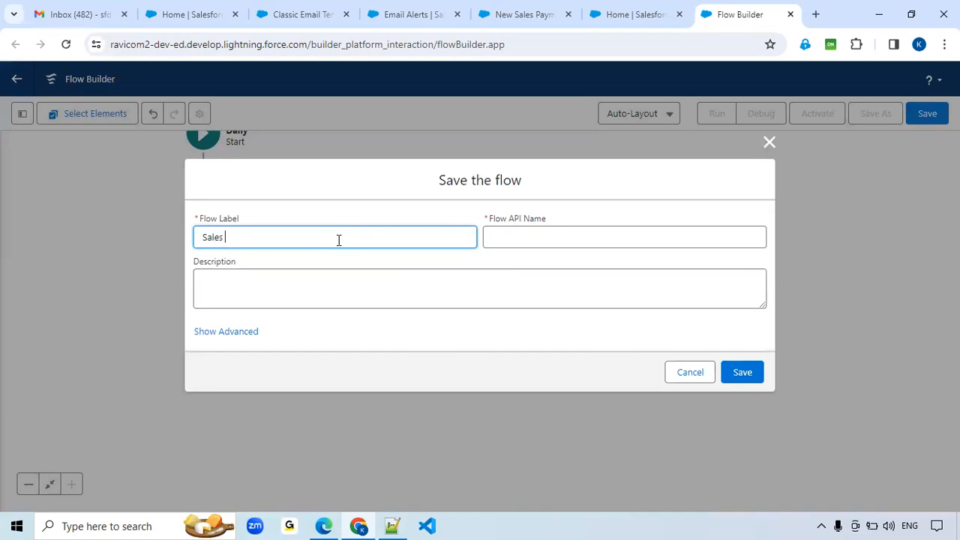
text(Payment Remainder Emai)
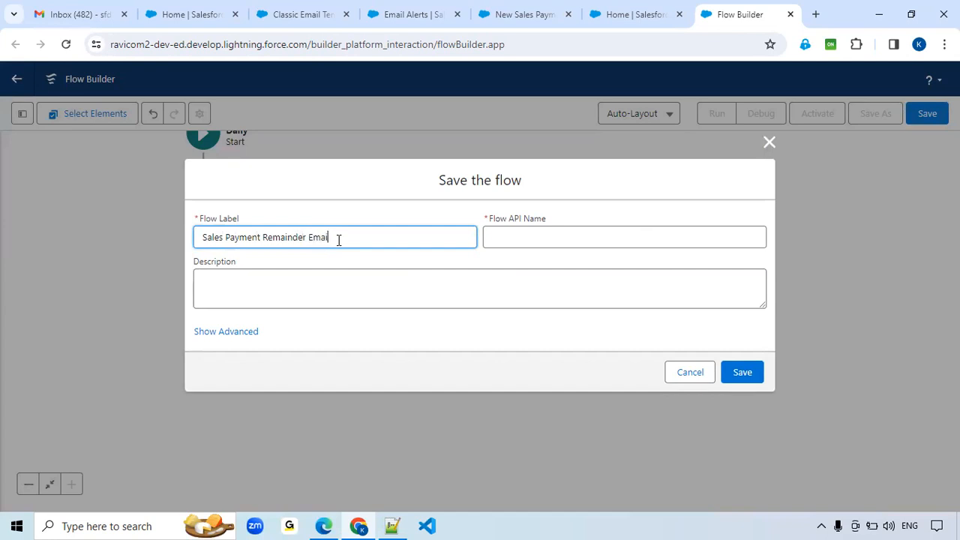
text(ls Flow)
key(Tab)
click(740, 378)
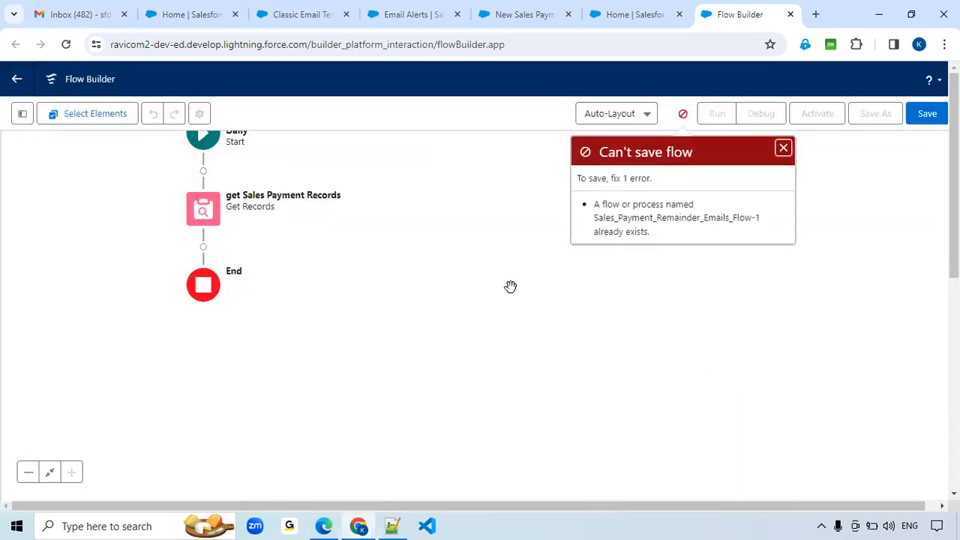
Save the flow with the label "Sales Payment Remainder Emails Scheduled Flow" and API name Sales_Payment_Remainder_Emails_Scheduled_Flow
drag(679, 332, 685, 293)
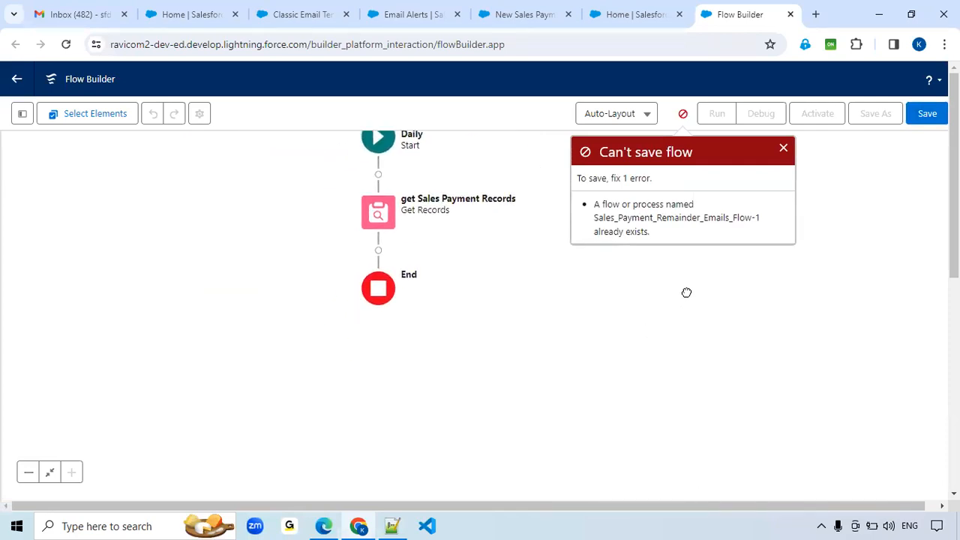
click(784, 148)
click(929, 116)
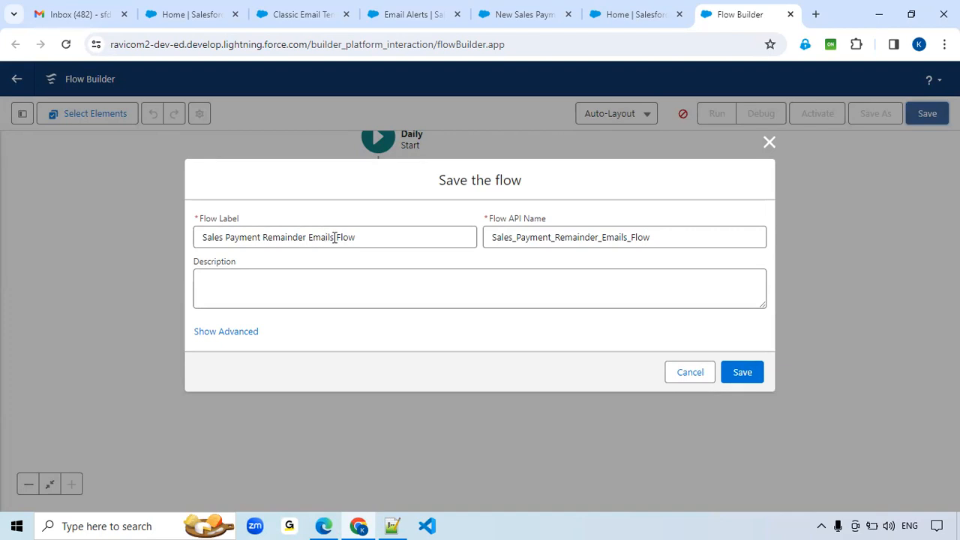
click(312, 246)
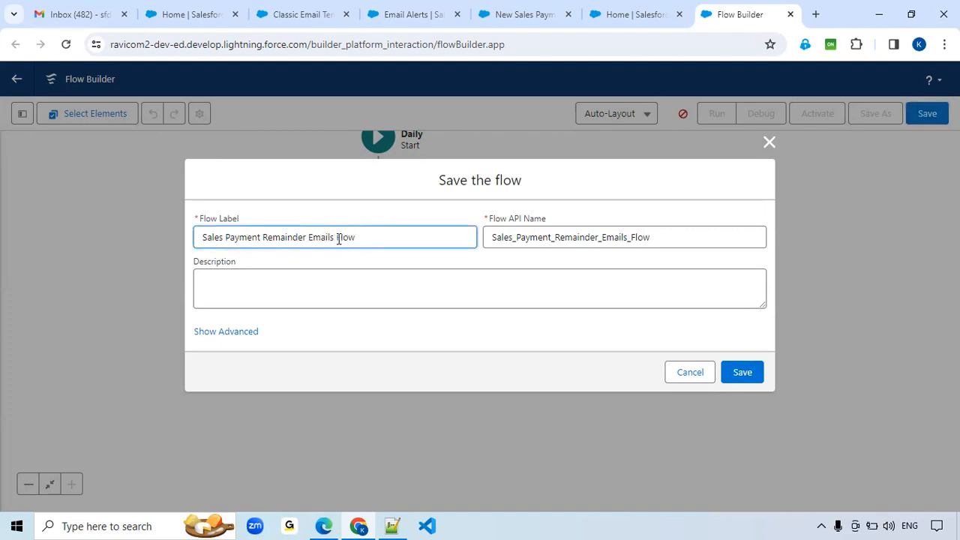
text(Scheduled)
double_click(518, 237)
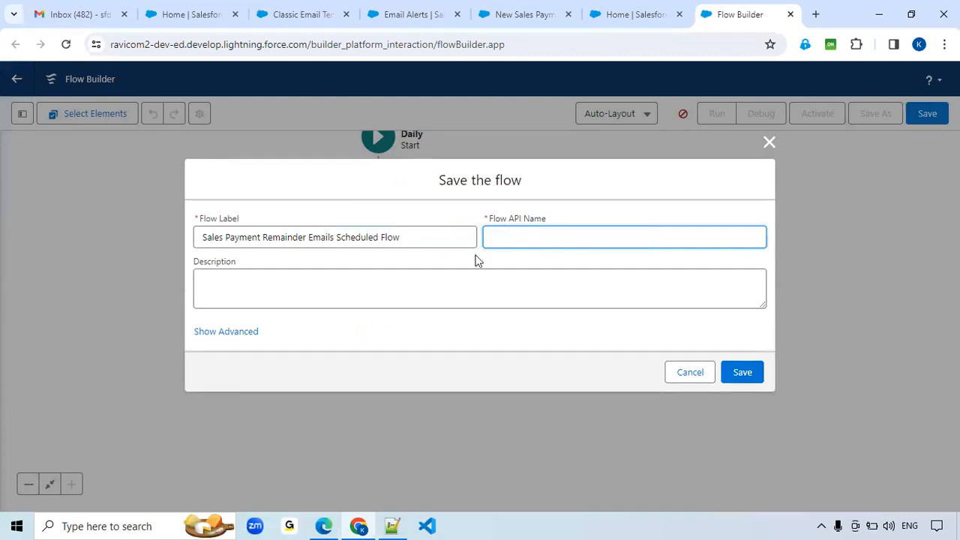
click(441, 233)
key(Tab)
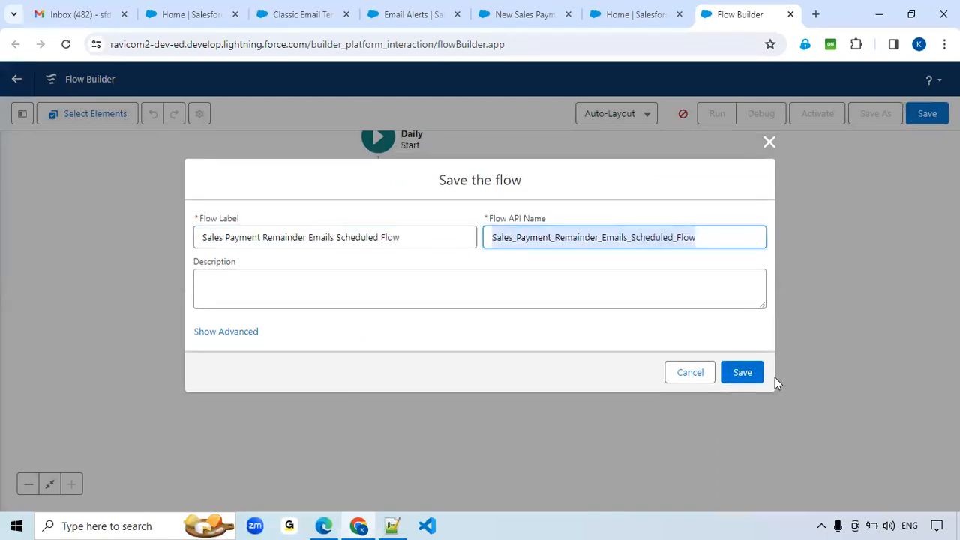
click(726, 378)
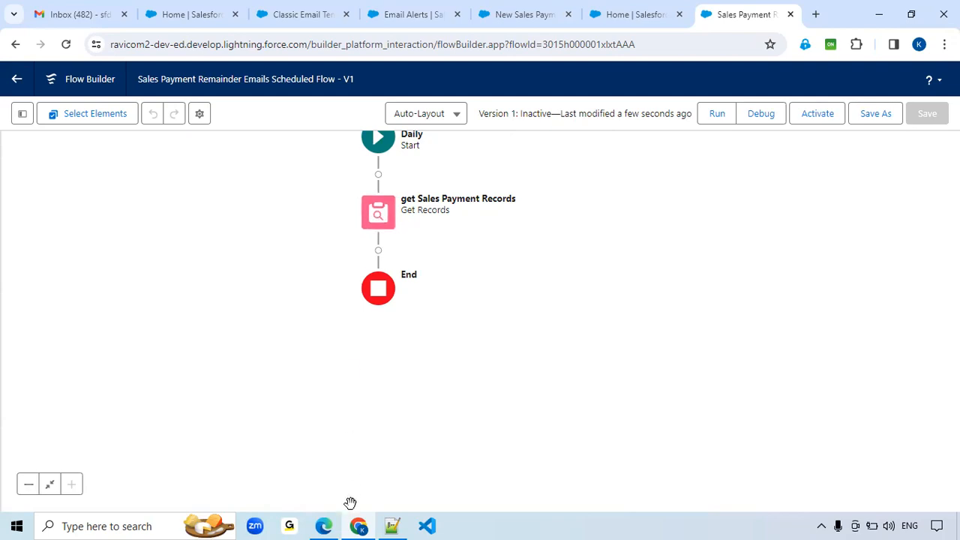
Check the reminder table in Google Slides and, back in Flow Builder, add a Loop labelled "Sales Payment Records Loop" after the Get Records element
click(323, 525)
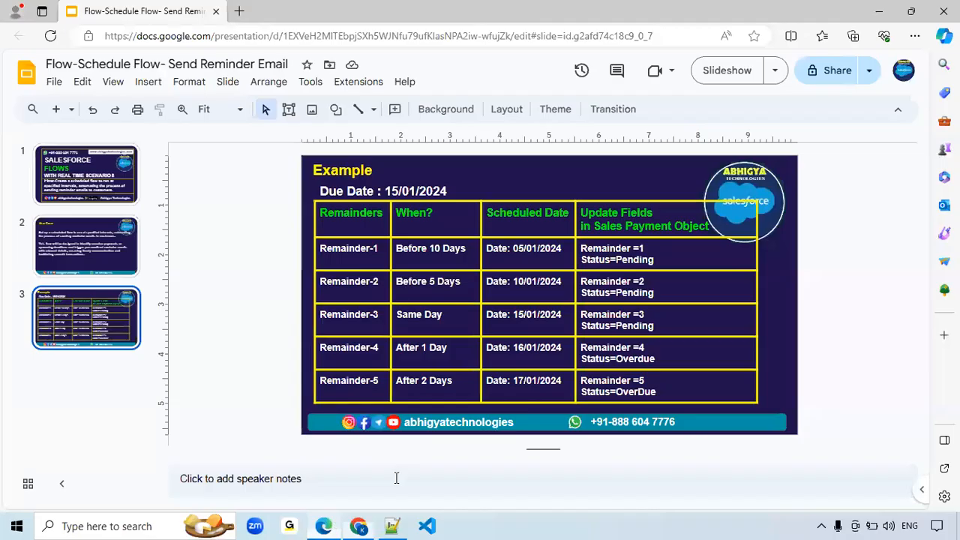
click(432, 250)
key(alt+Tab)
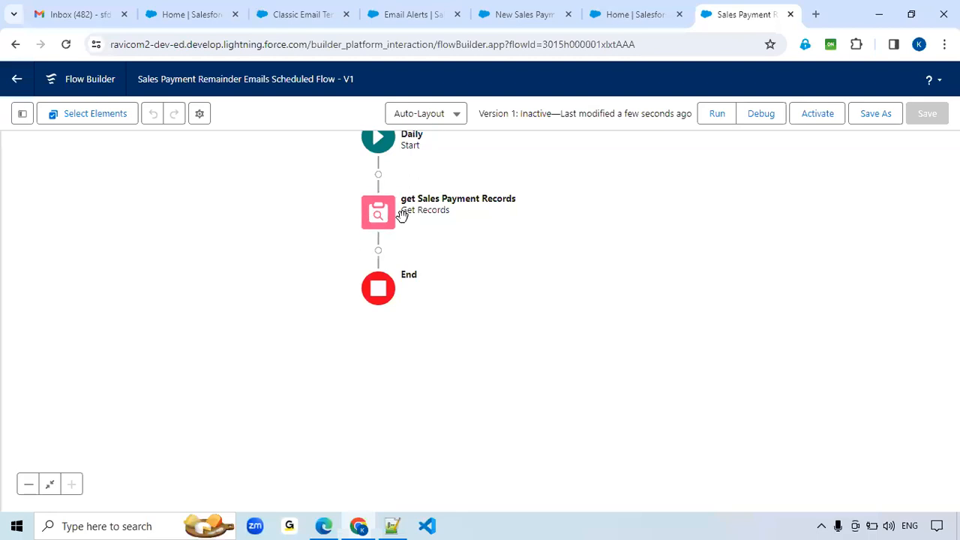
click(379, 253)
text(lop)
text(op)
click(315, 334)
click(245, 216)
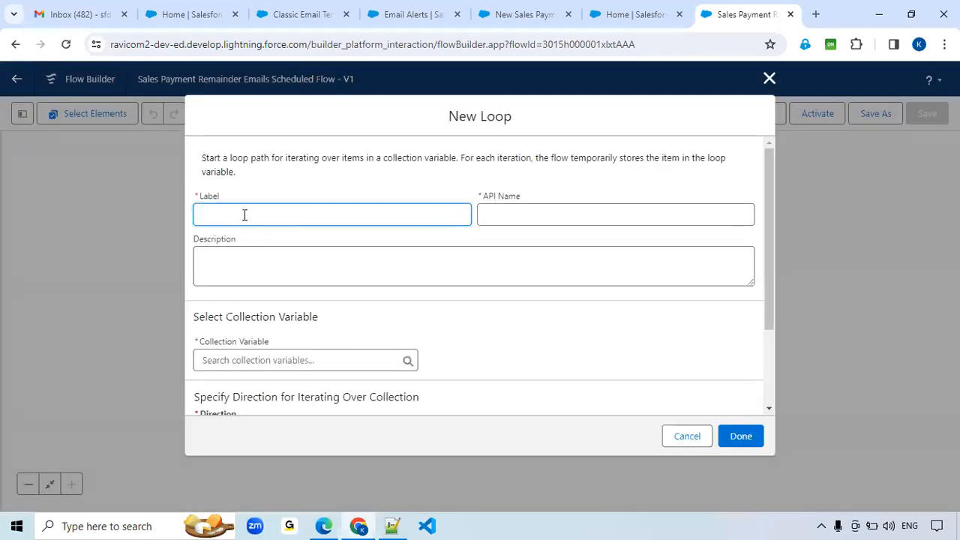
text(Sales Payment LoopRecords)
key(Tab)
Set the loop's collection variable to the Sales Payments from get_Sales_Payment_Records and finish the Loop element
scroll(263, 293, down, 2)
click(256, 248)
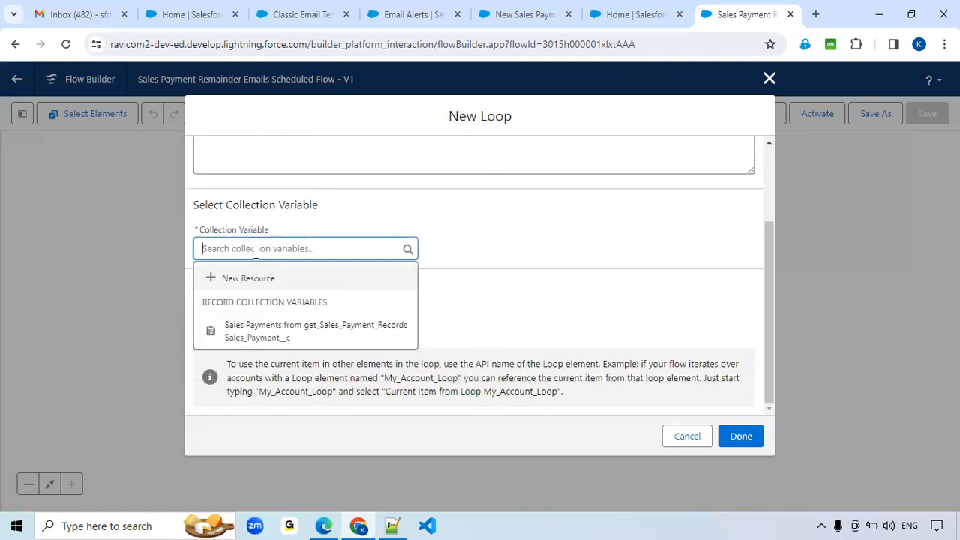
click(274, 336)
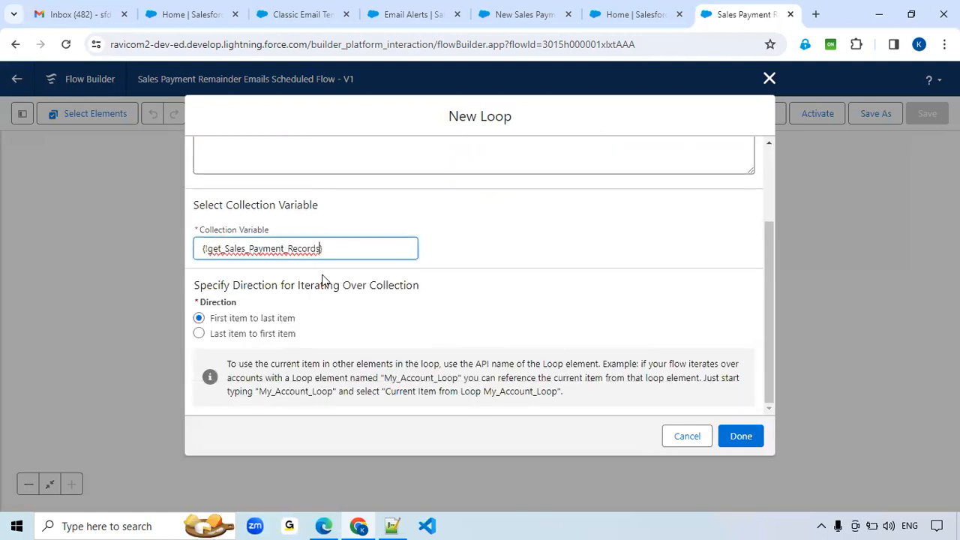
click(743, 438)
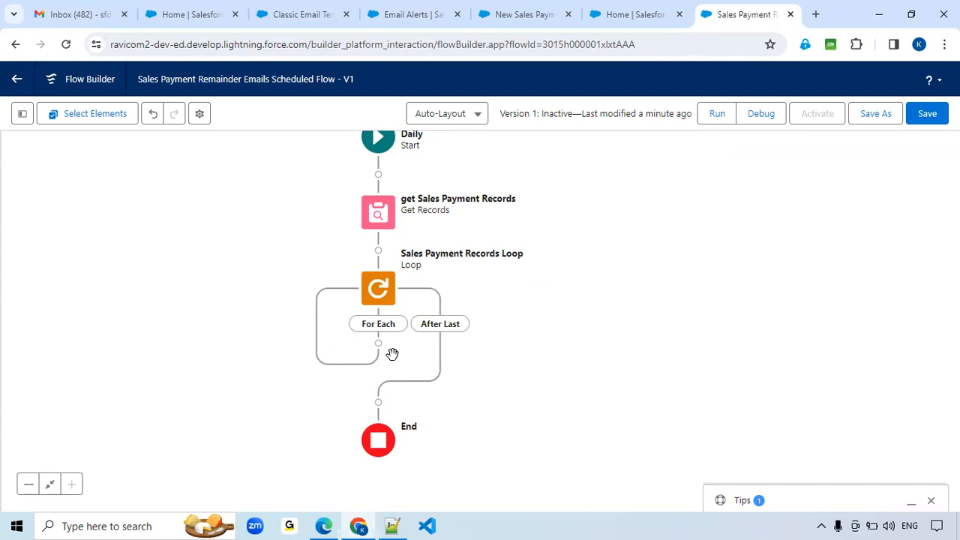
Recheck the reminder table in Google Slides and add a Decision labelled "Due Date Decision" on the loop's For Each path
key(alt+Tab)
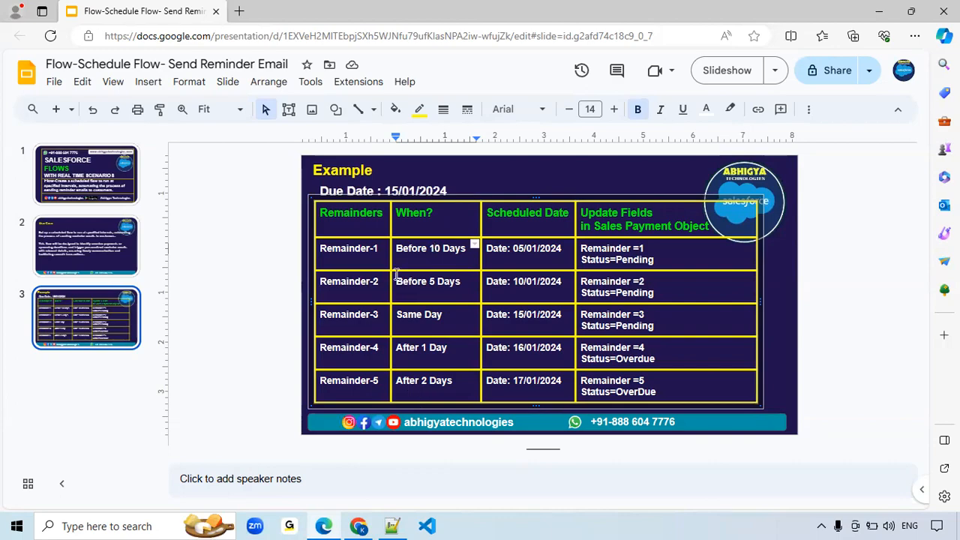
key(alt+Tab)
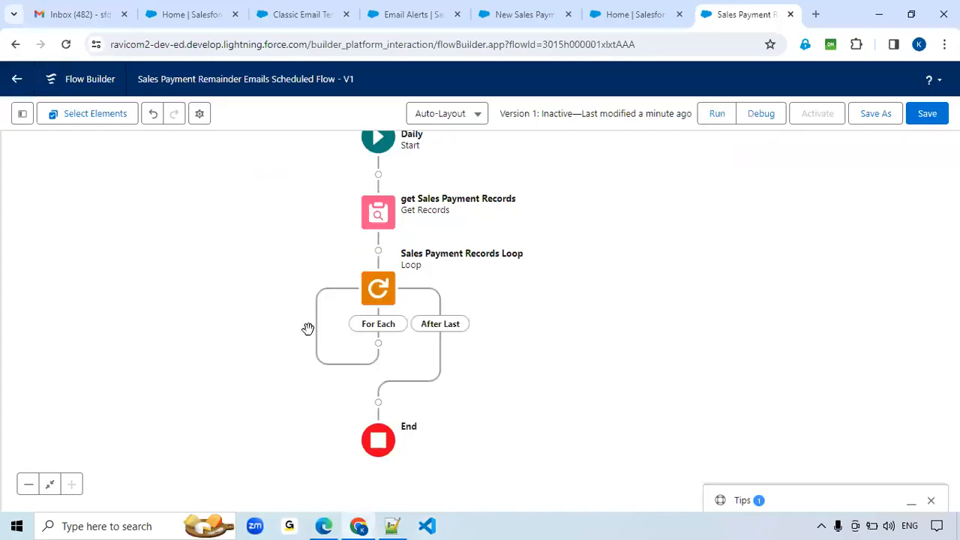
click(379, 345)
text(Dec)
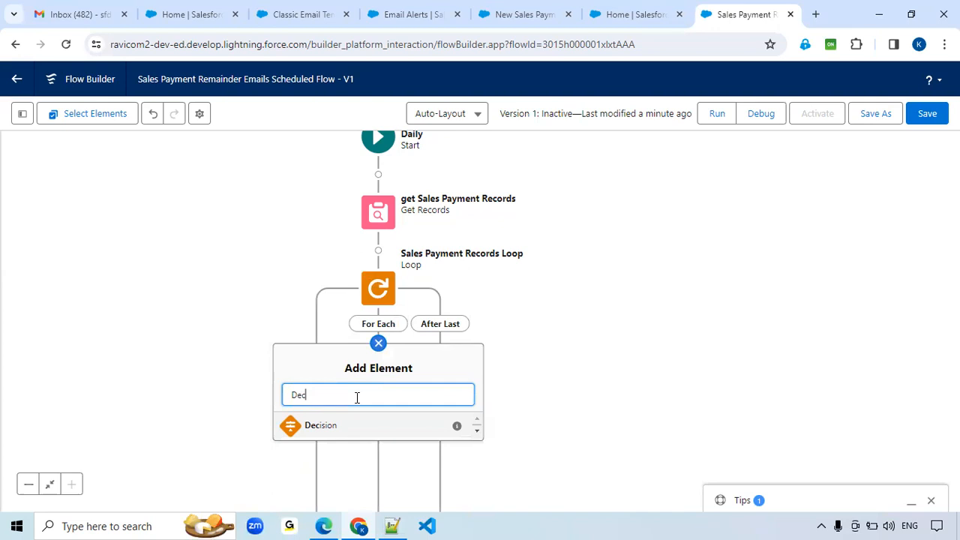
click(329, 427)
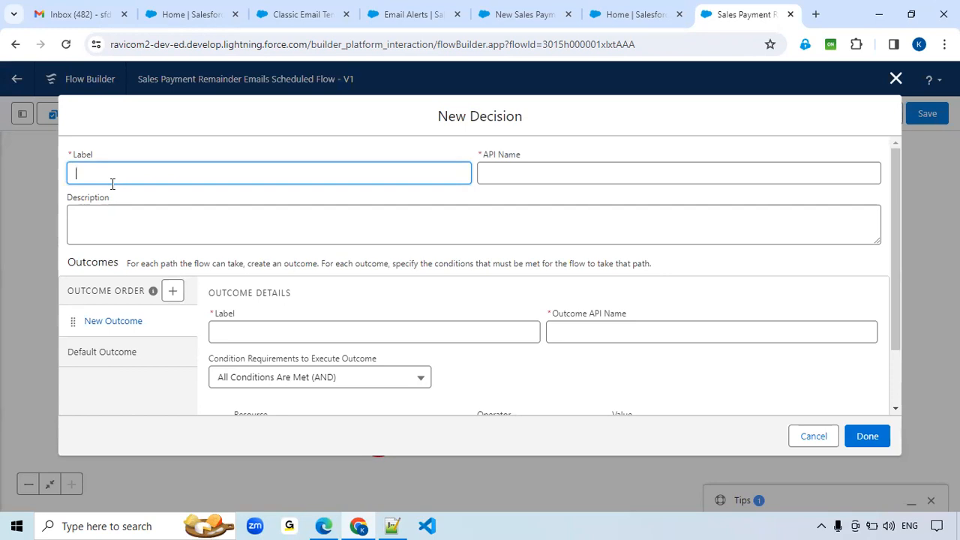
text(Dud)
key(Tab)
click(97, 231)
Label the decision's outcome "Before 10 Days" and use the current loop item's Due_Date__c as the condition resource
click(266, 325)
text(Before 10 Days)
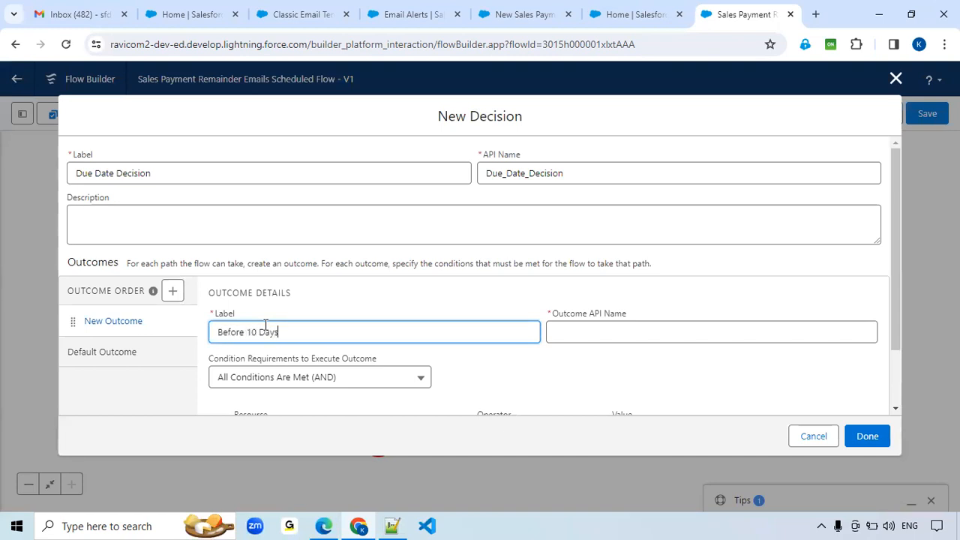
key(Tab)
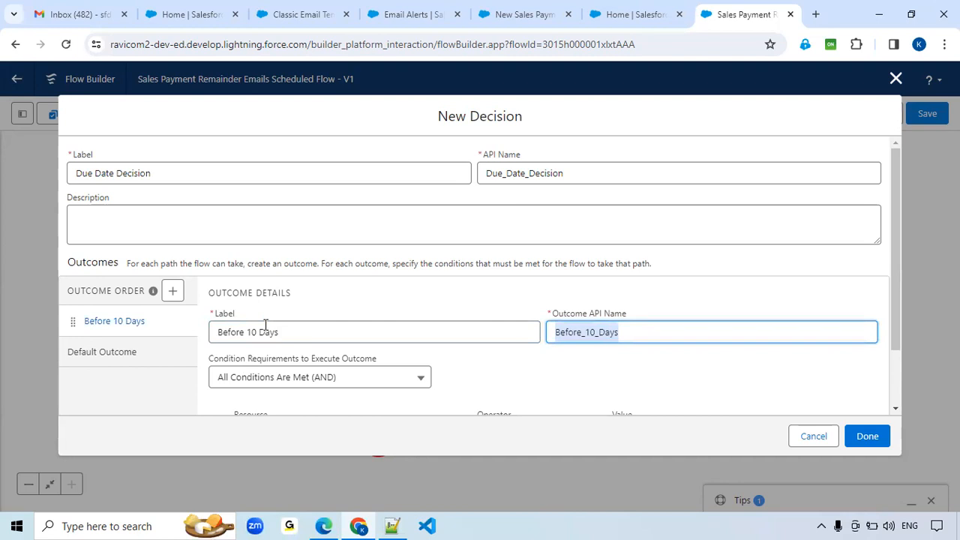
scroll(259, 345, down, 1)
click(275, 363)
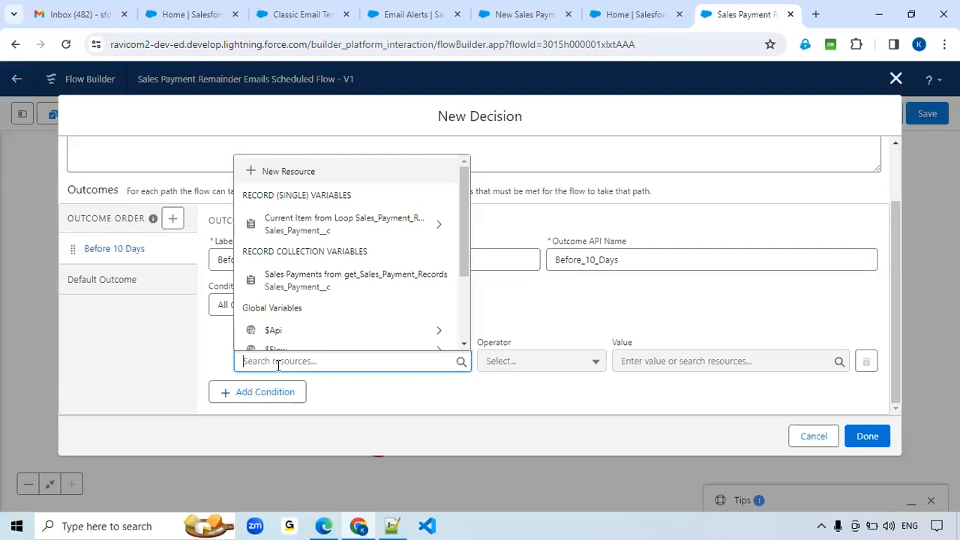
click(330, 225)
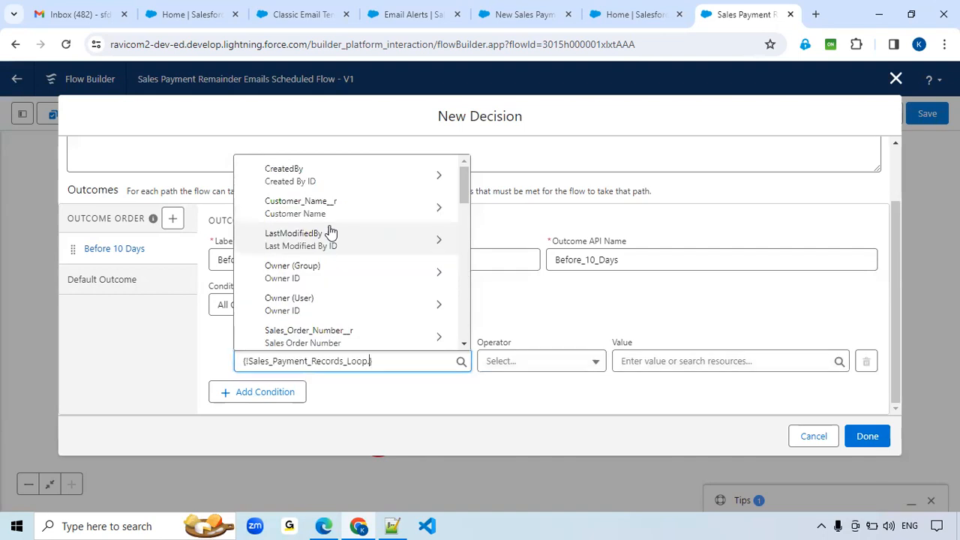
text(Due_Date__c)
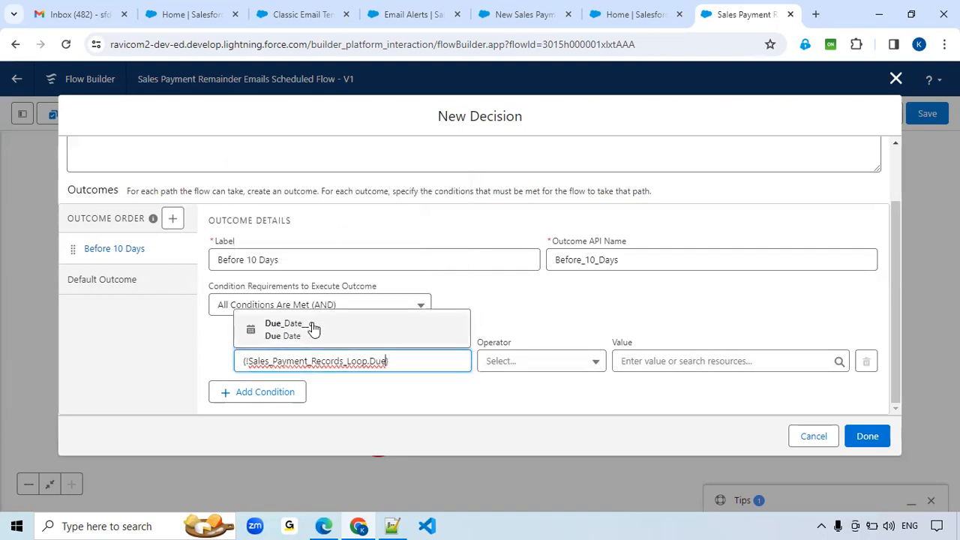
click(313, 328)
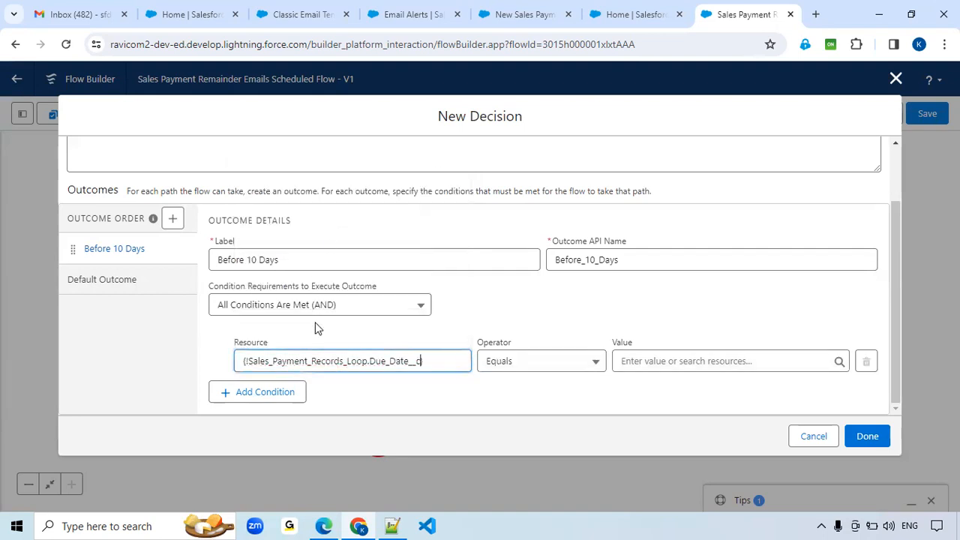
Start a new Formula resource for the condition value, named for_DBefore10DaysDate with data type Date
click(686, 363)
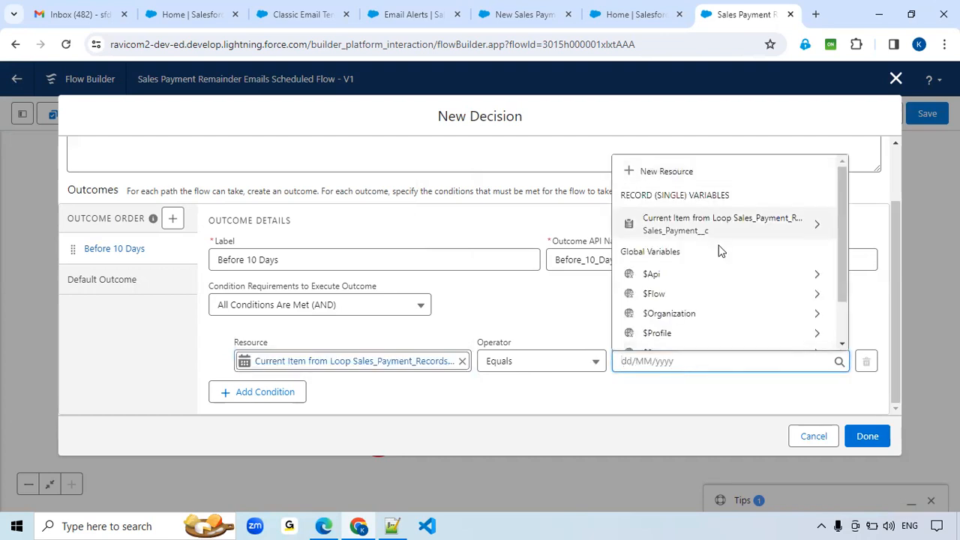
click(663, 180)
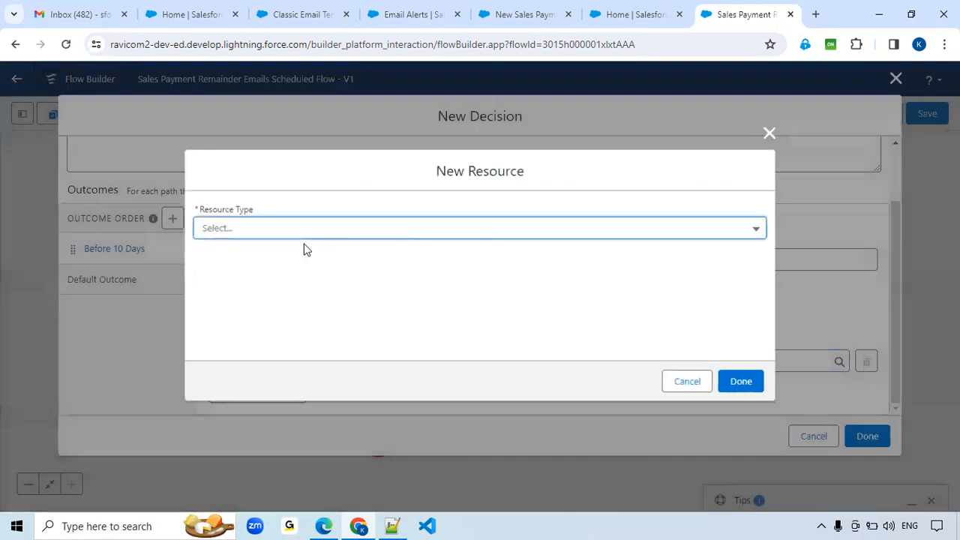
click(289, 228)
click(261, 330)
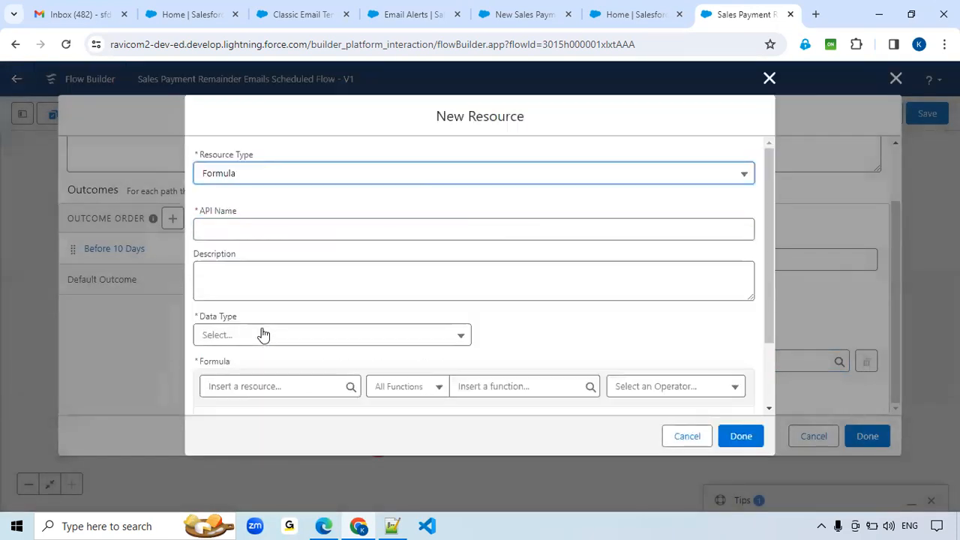
click(240, 229)
text(for_D)
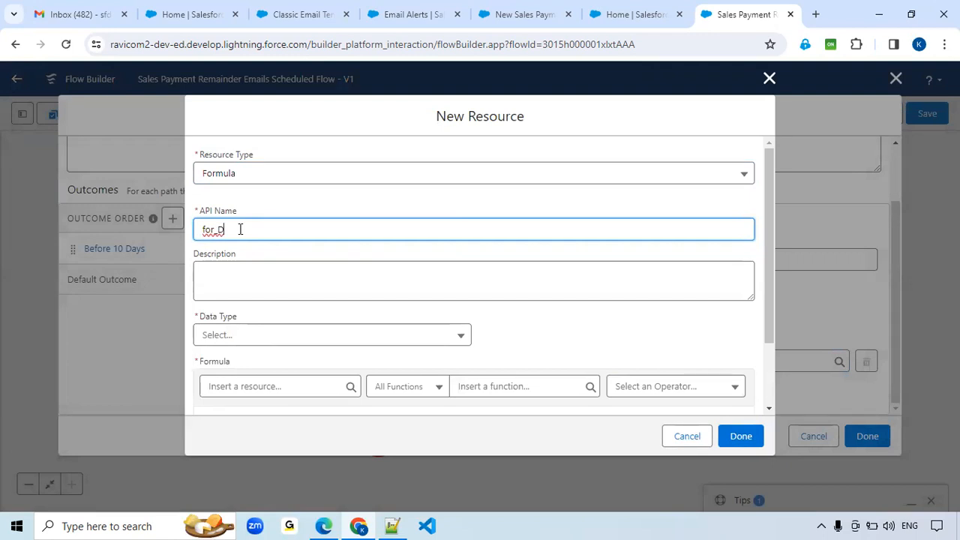
text(Before10DaysDate)
scroll(267, 295, down, 2)
click(259, 250)
click(230, 381)
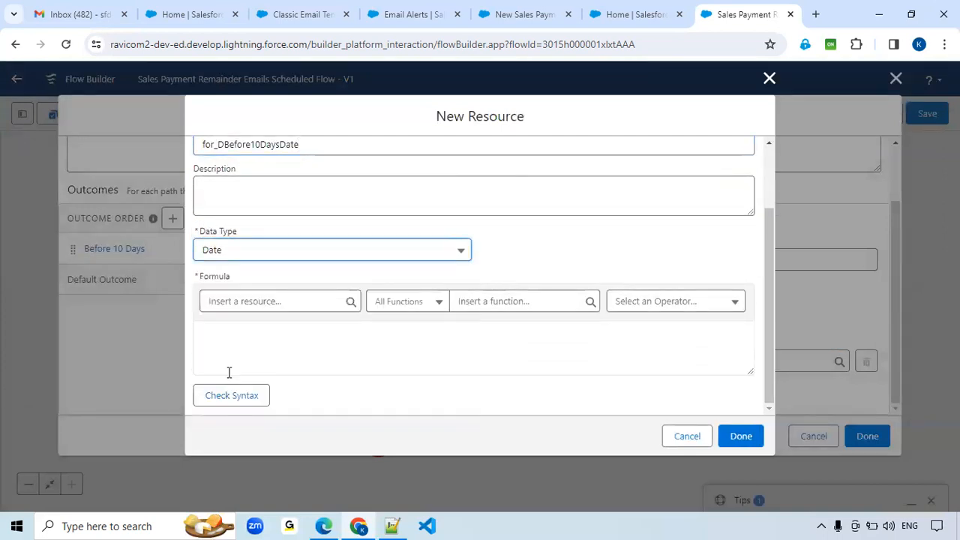
Set the formula to Today()+10, then finish the resource and the Due Date Decision element
click(306, 335)
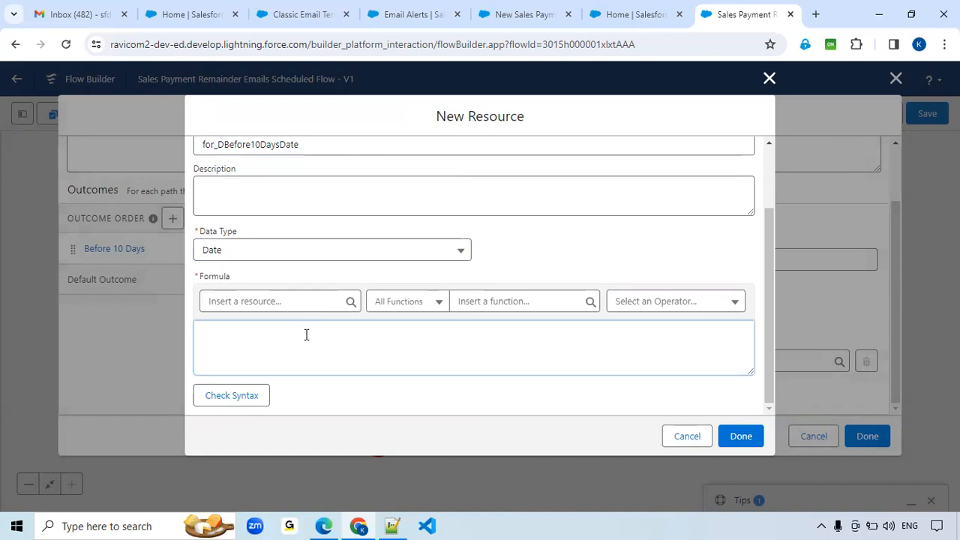
text(Today()+10)
double_click(243, 338)
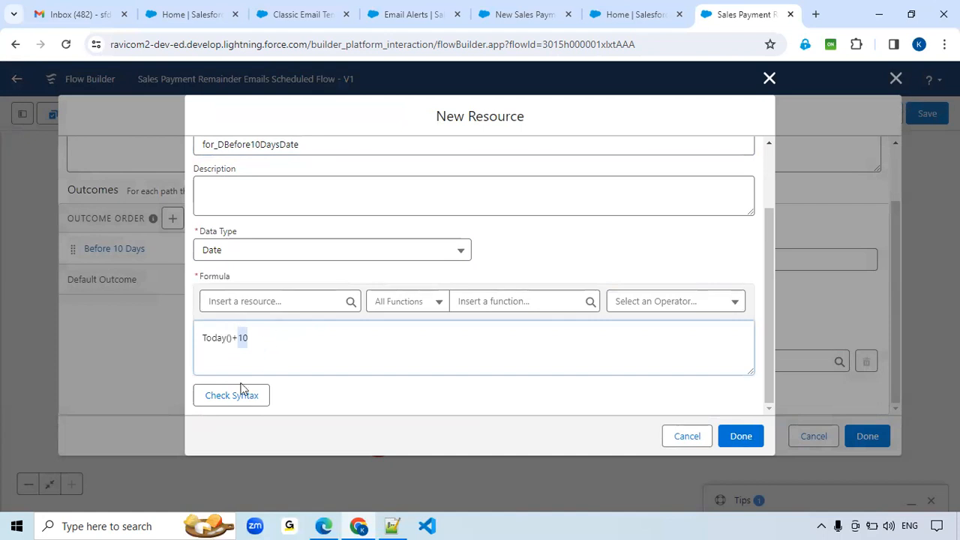
click(755, 441)
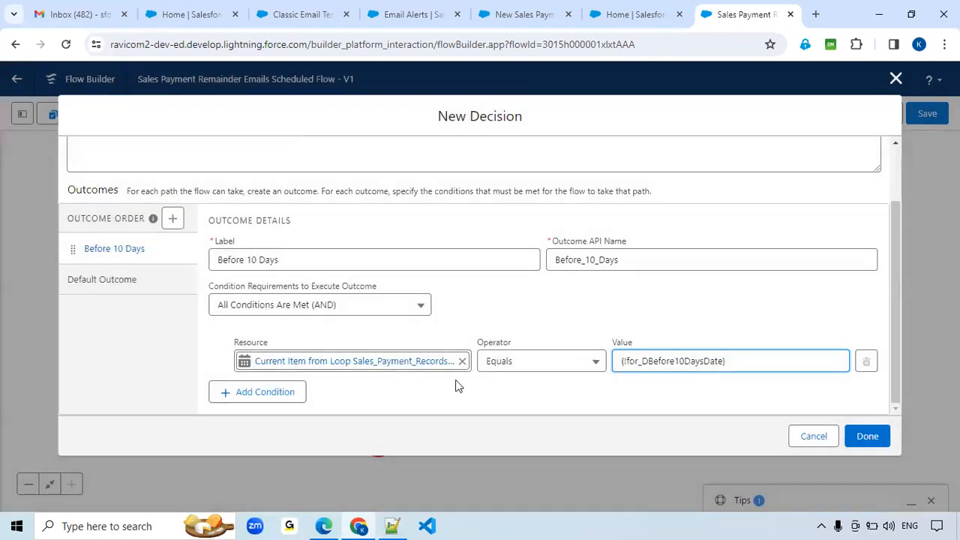
click(869, 437)
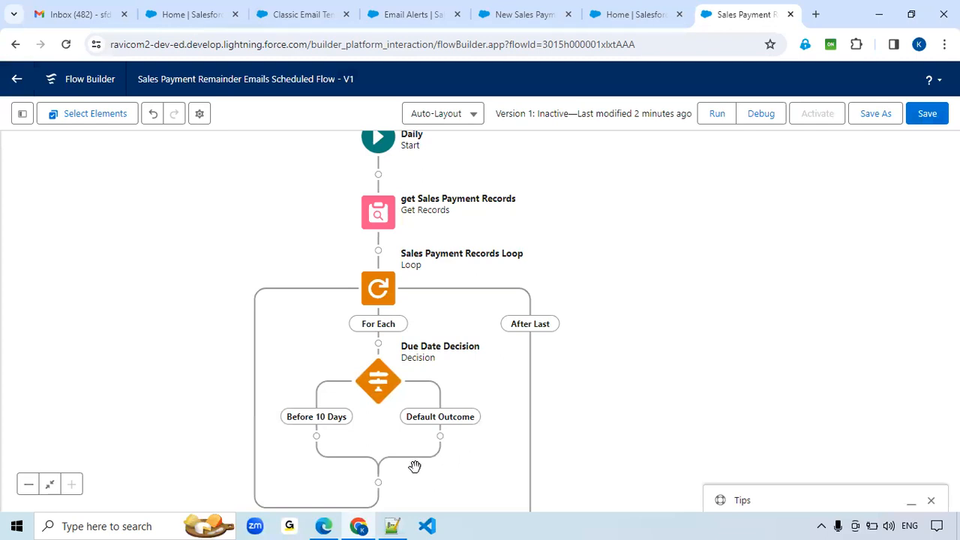
Start adding an element on the Due Date Decision's Before 10 Days path
scroll(649, 353, down, 3)
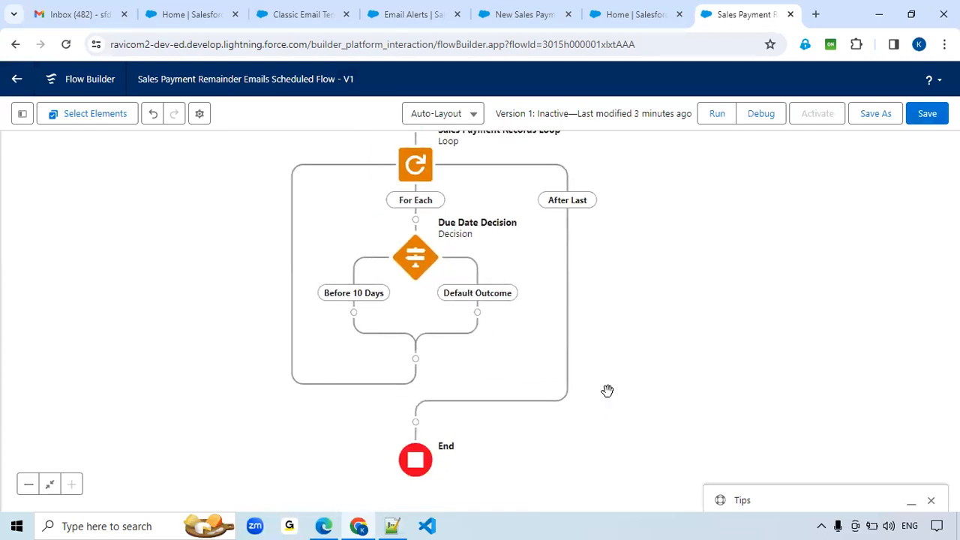
click(353, 313)
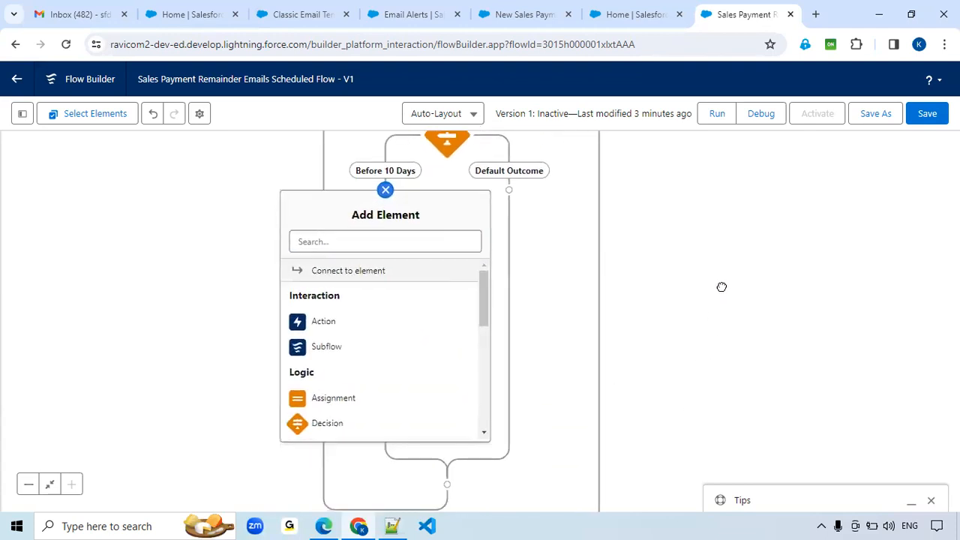
Examine the Remainders?, Customer Email and Status fields of the New Sales Payment form and the reminder table in Google Slides
click(530, 14)
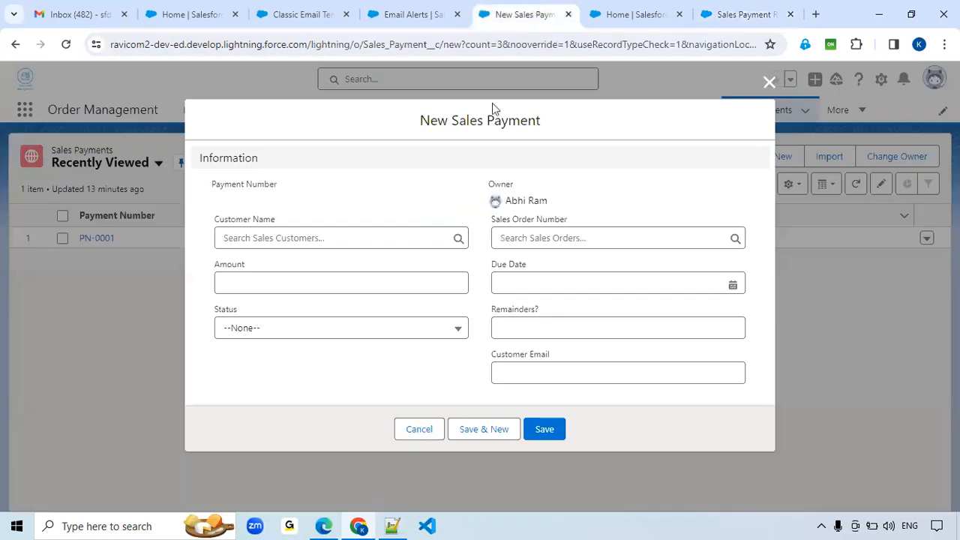
click(514, 325)
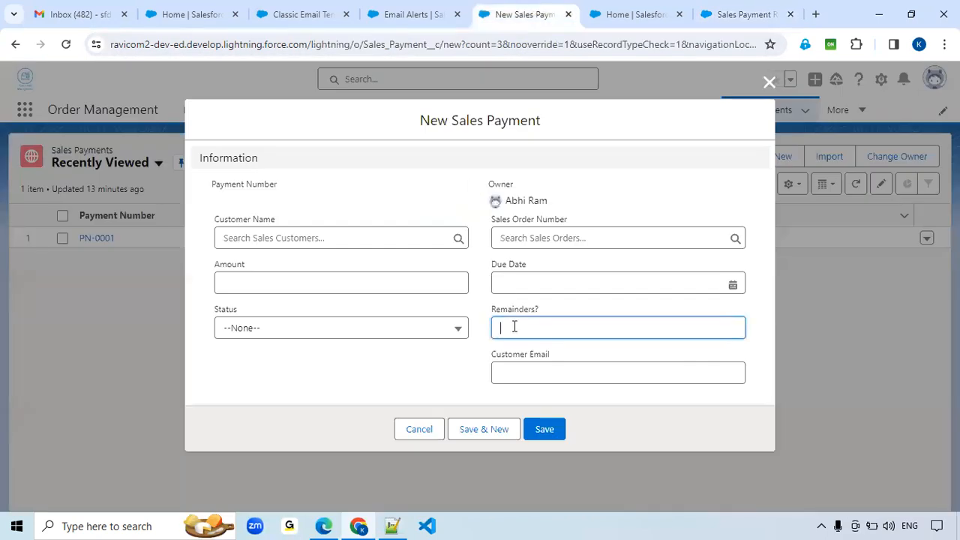
click(512, 371)
click(384, 341)
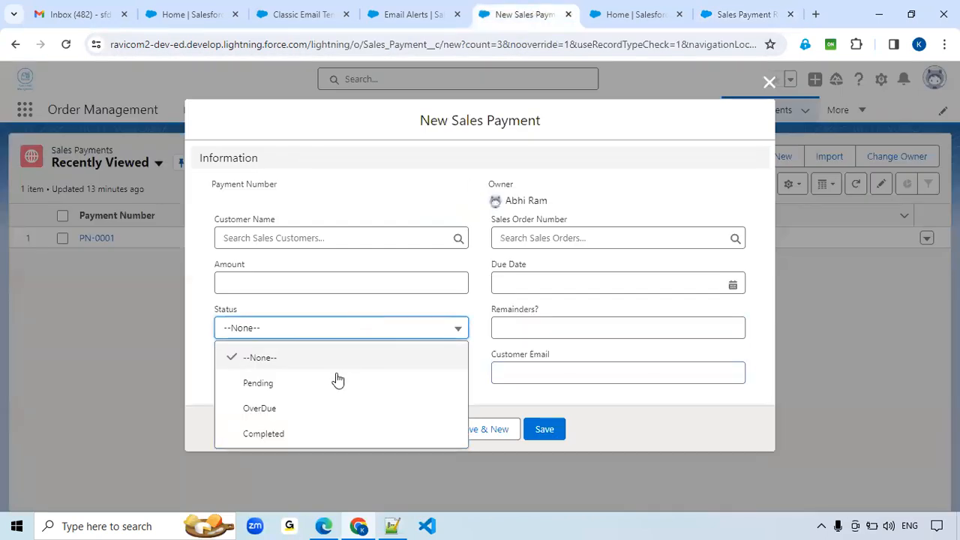
click(417, 312)
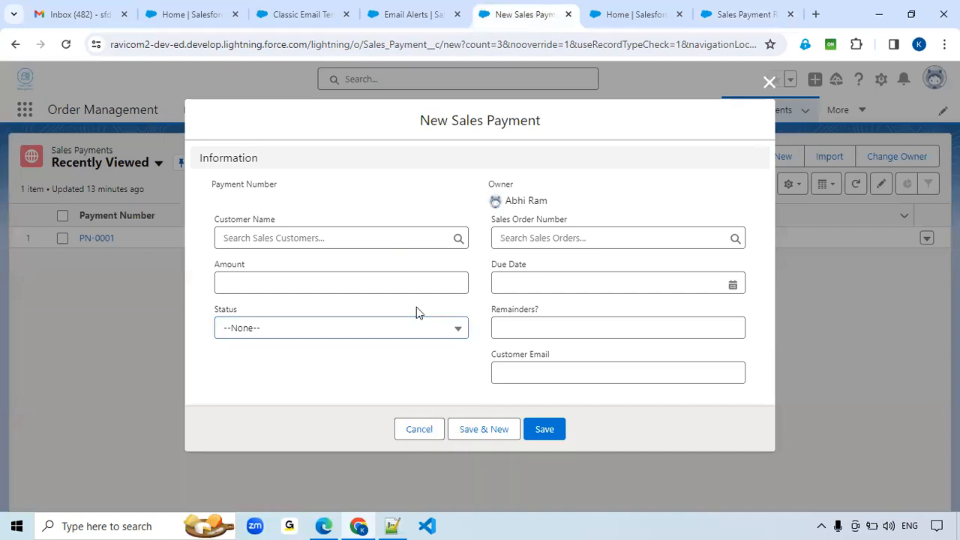
key(alt+Tab)
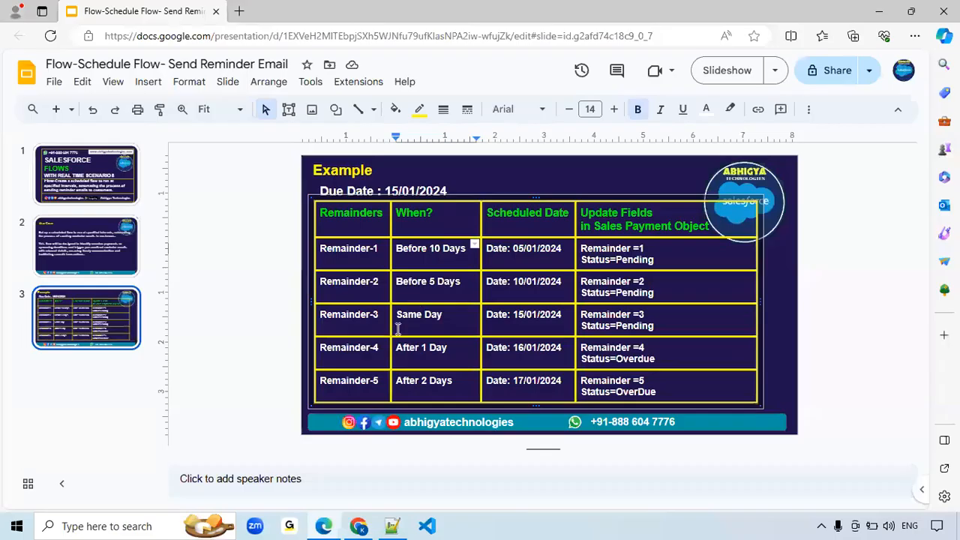
key(alt+Tab)
click(461, 304)
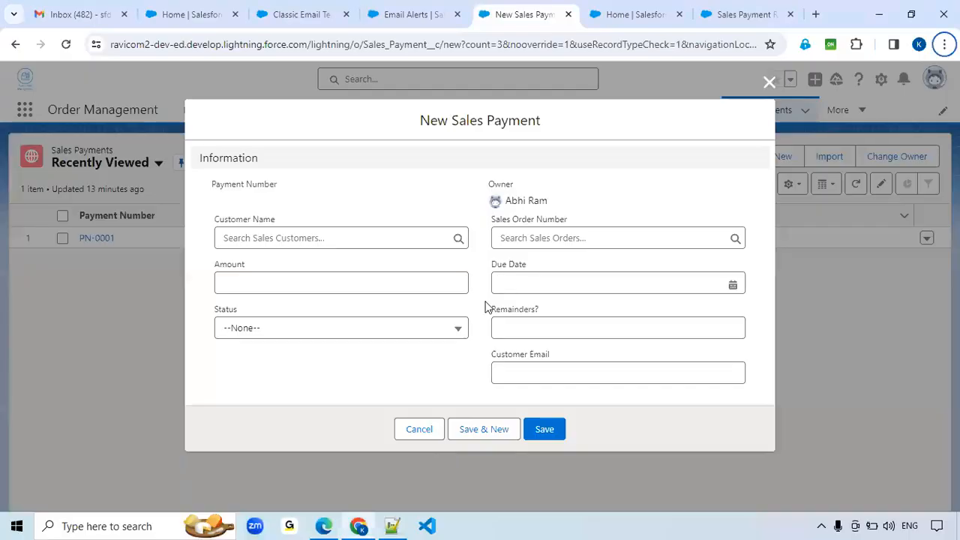
click(727, 14)
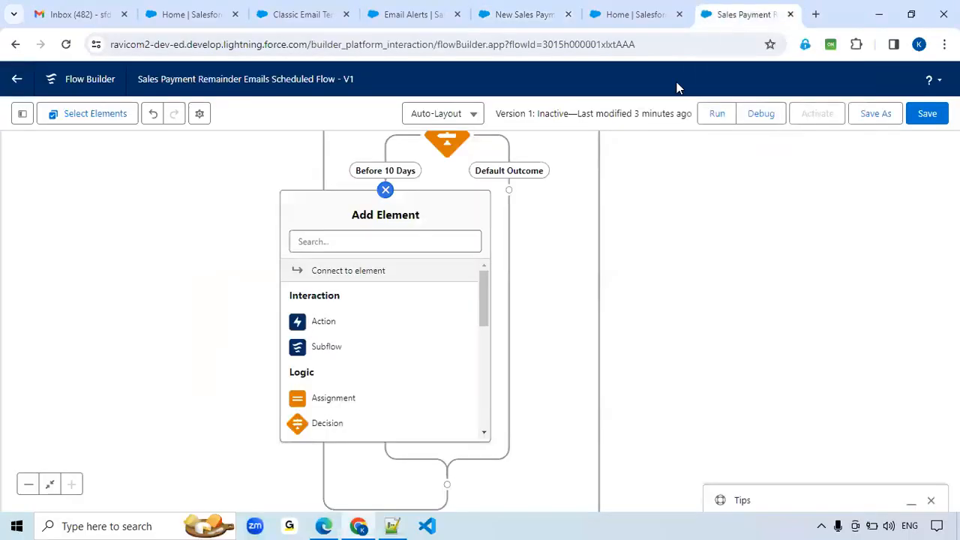
Add an Assignment labelled "Remainder-1" and start a new Variable resource for it named var_NRemainder
click(330, 405)
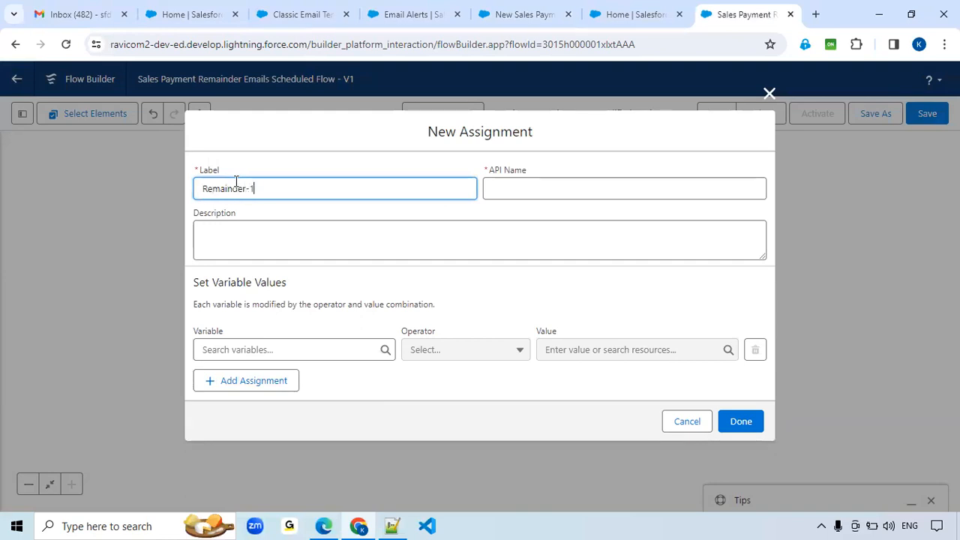
click(560, 193)
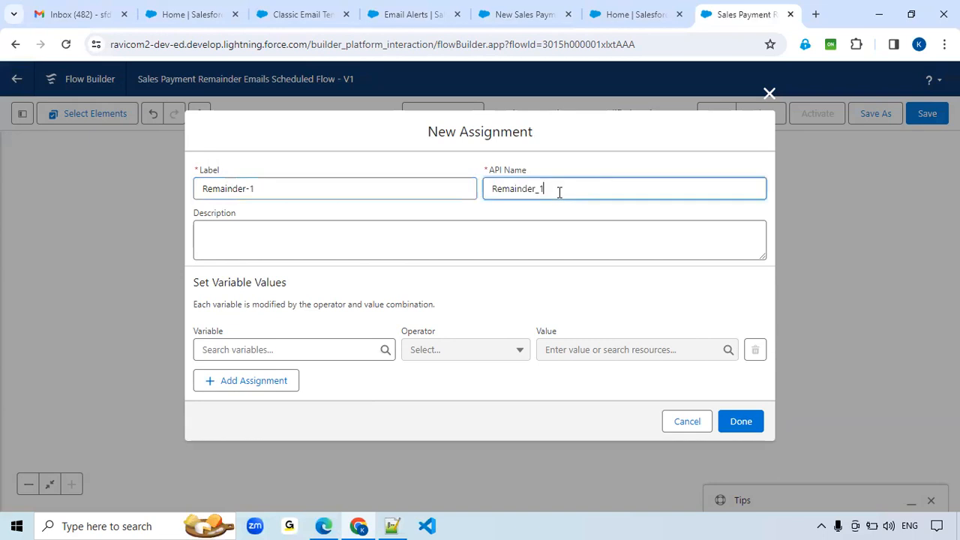
click(268, 353)
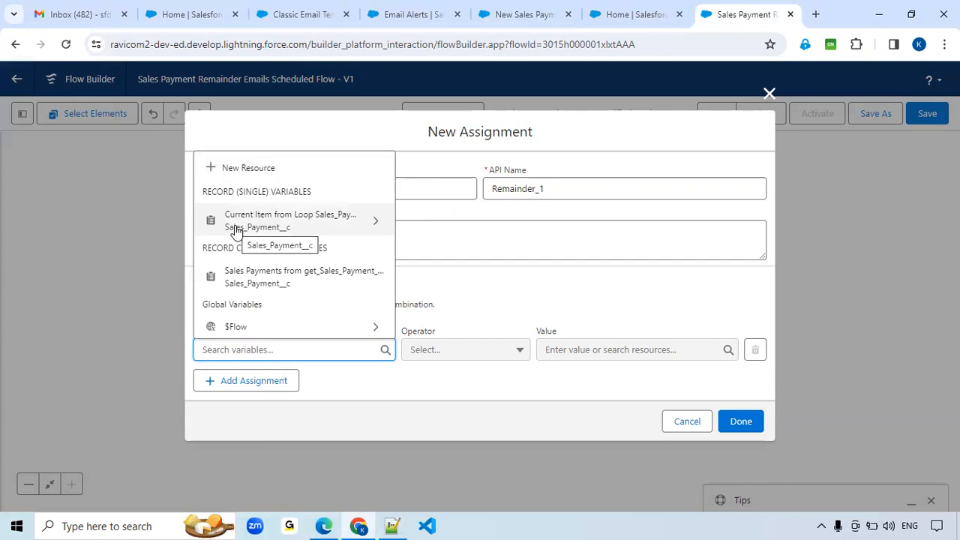
click(246, 168)
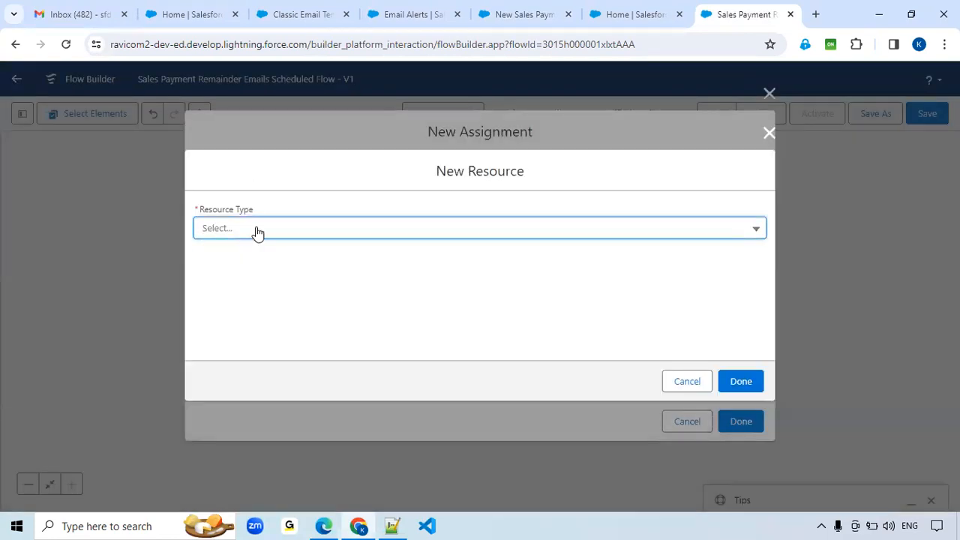
click(255, 231)
click(252, 262)
click(253, 259)
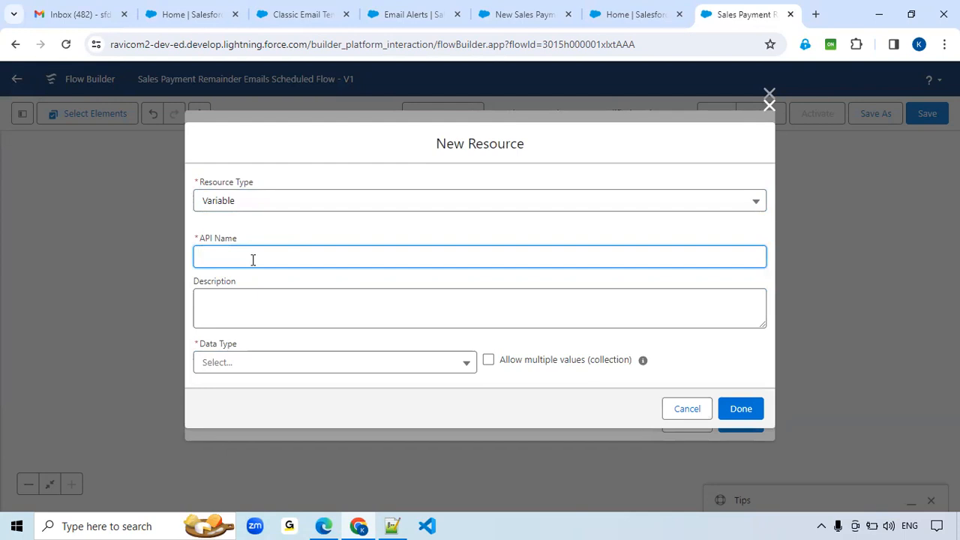
text(var_)
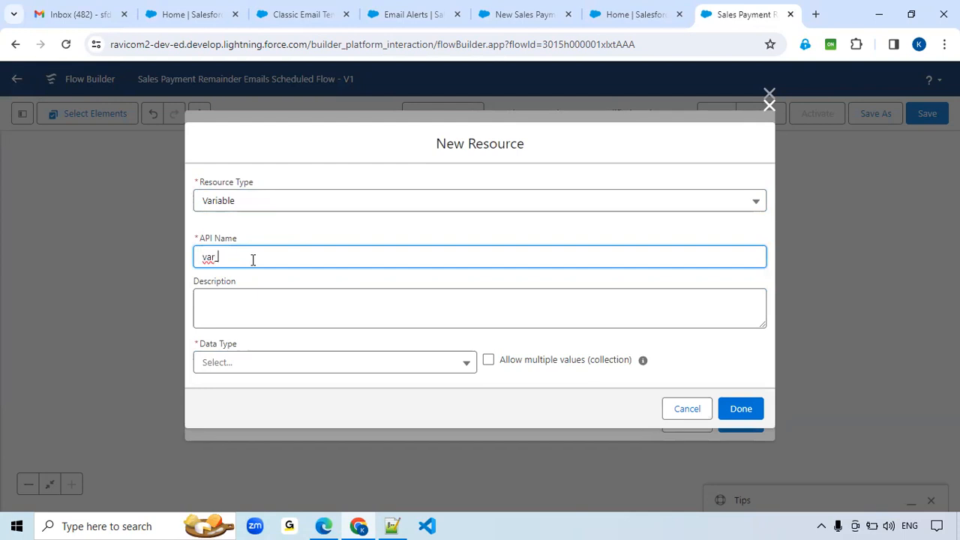
text(NRemainder)
Give the var_NRemainder variable the data type Number with 0 decimal places and finish the resource
click(270, 365)
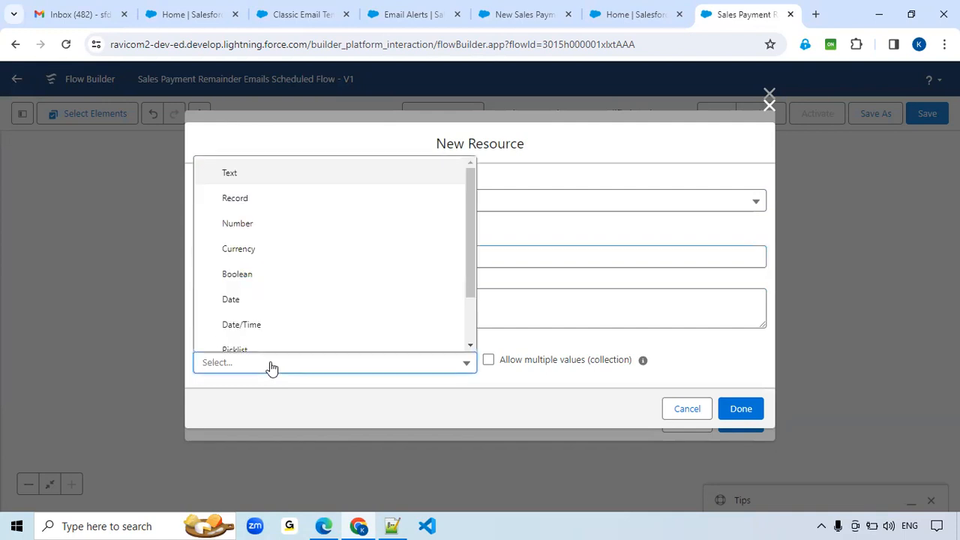
click(253, 223)
scroll(266, 255, down, 1)
click(258, 308)
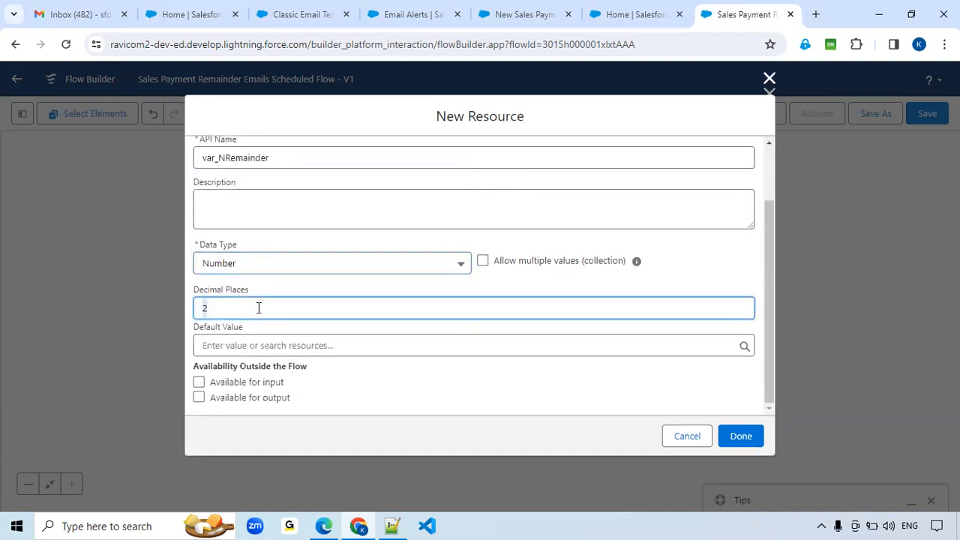
key(BackSpace)
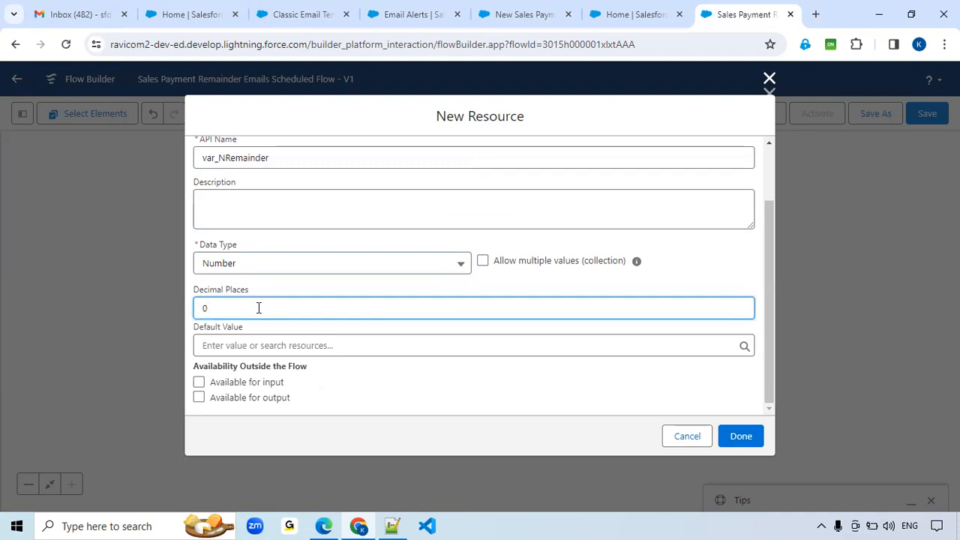
click(422, 396)
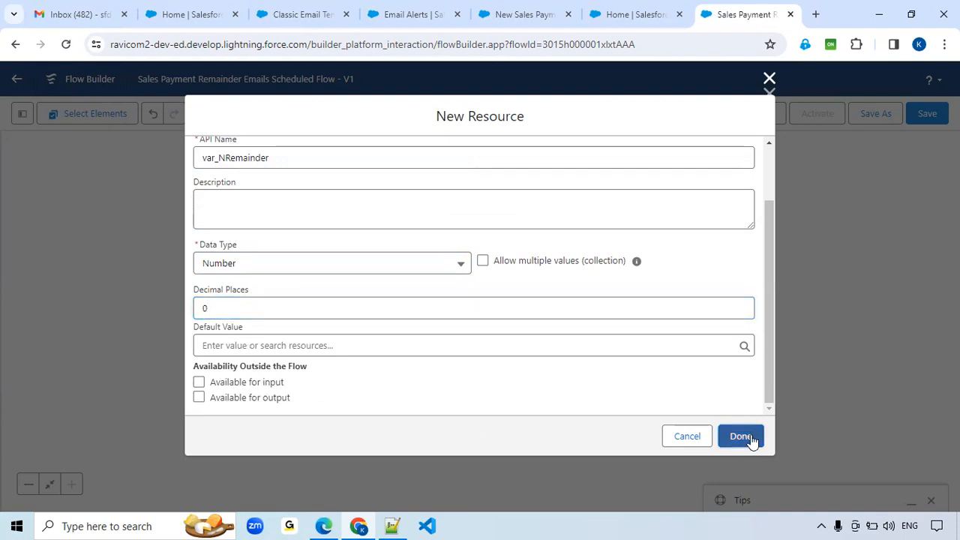
click(750, 439)
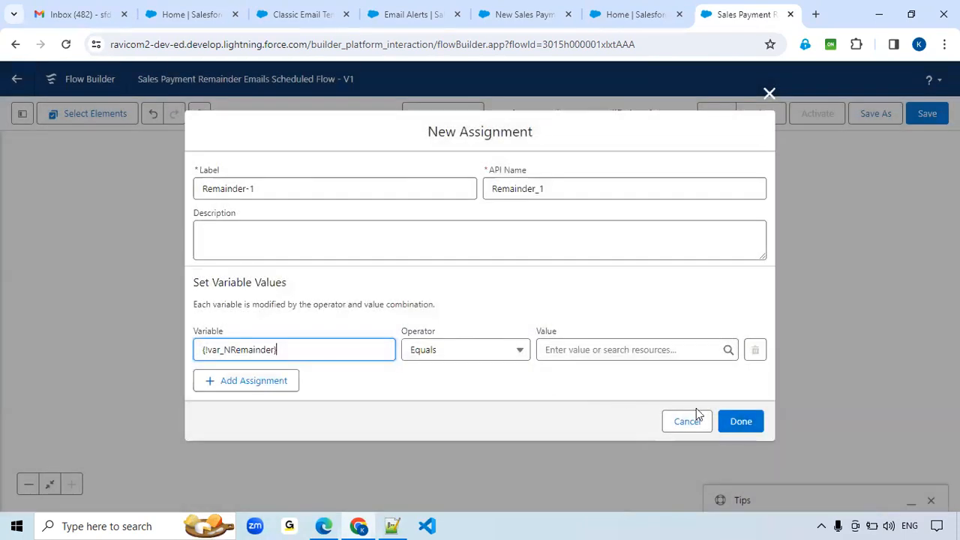
Finish the Remainder-1 assignment, reopening it to set var_NRemainder equal to 1
click(748, 423)
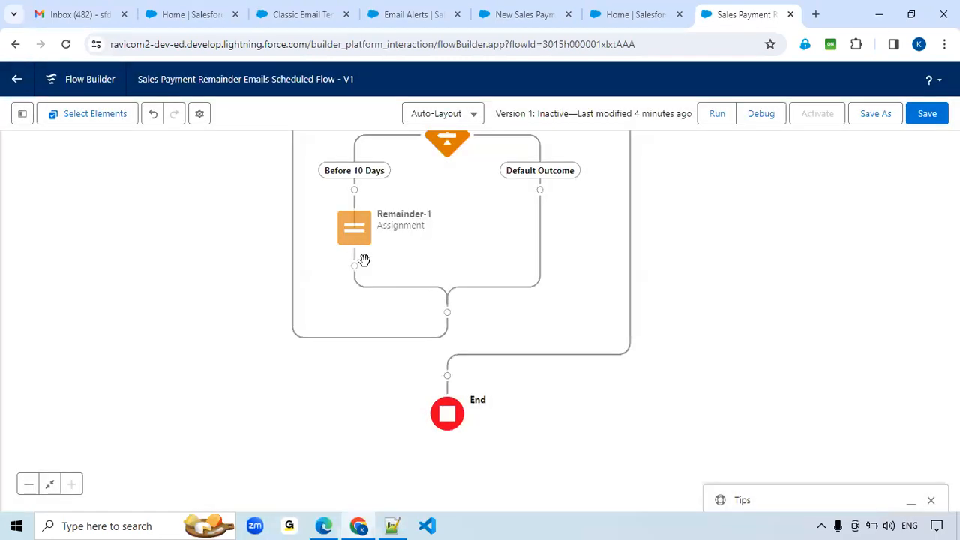
double_click(349, 235)
click(660, 308)
text(1)
click(741, 380)
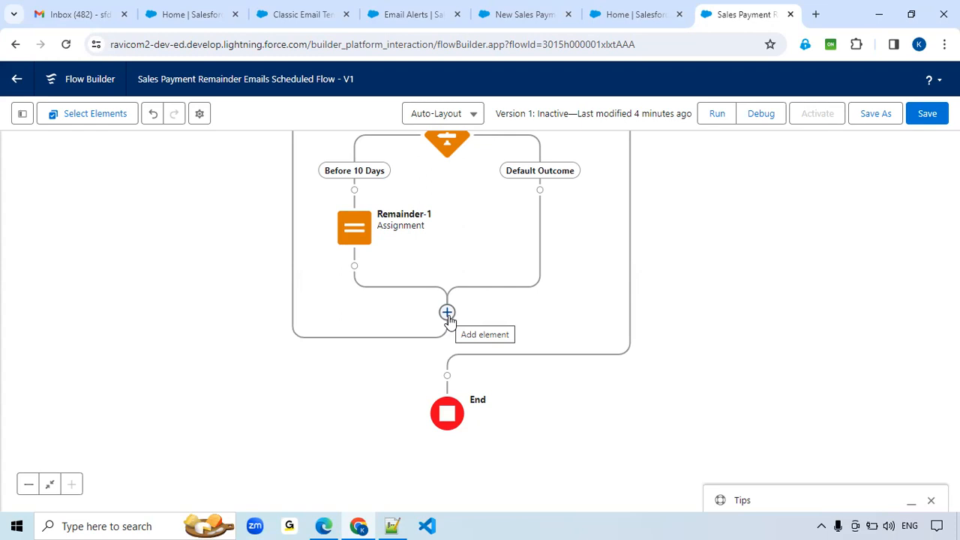
Check the Remainders? field on the New Sales Payment form and add an Assignment labelled "Update Sales Payment Record" below Remainder-1
click(639, 14)
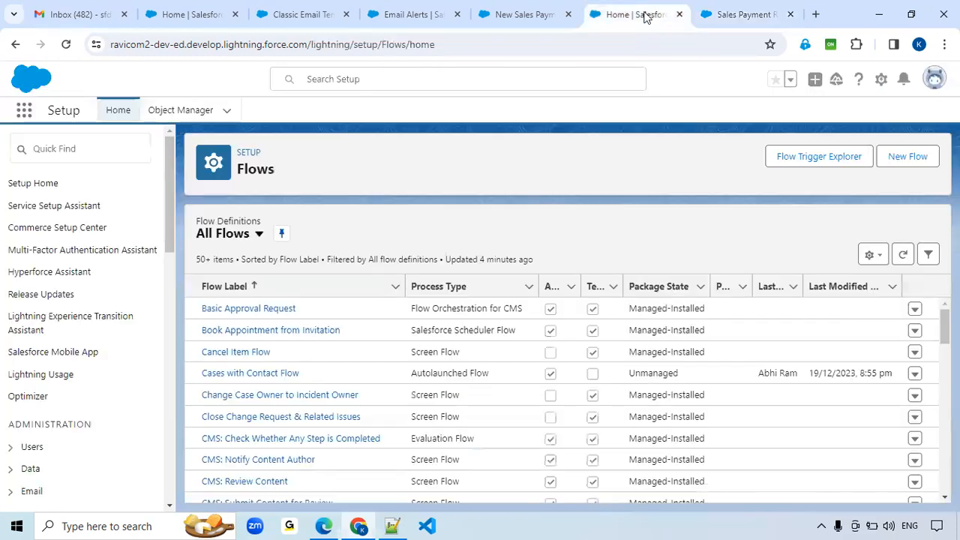
click(537, 13)
click(524, 327)
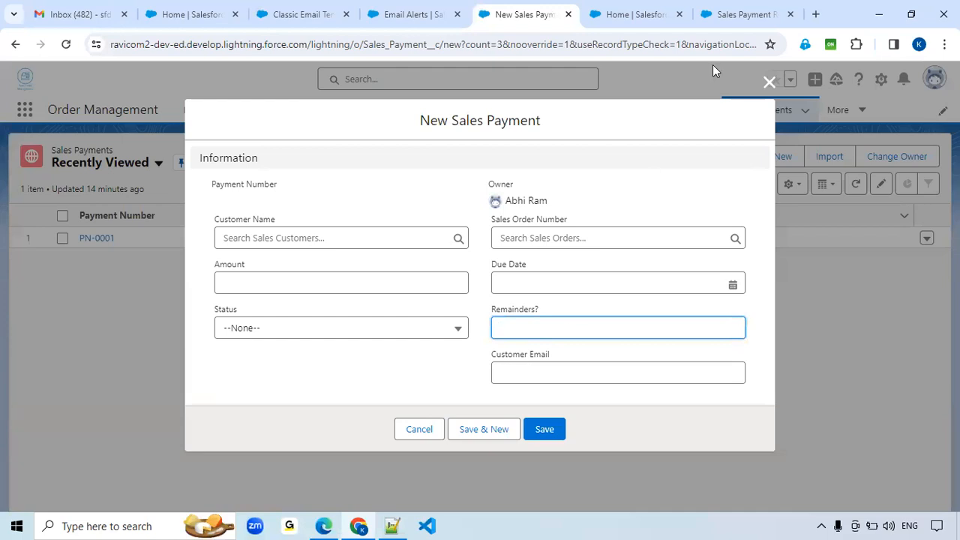
click(744, 14)
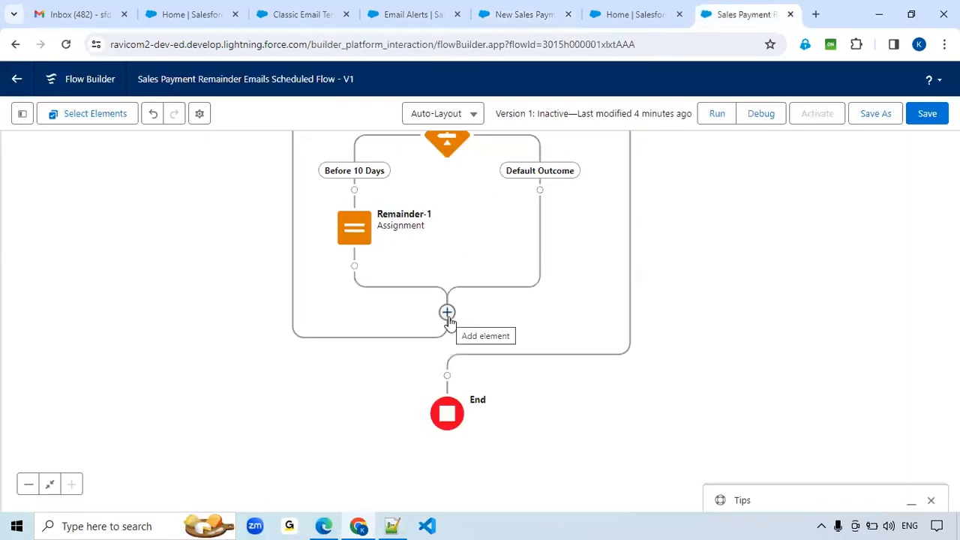
click(354, 266)
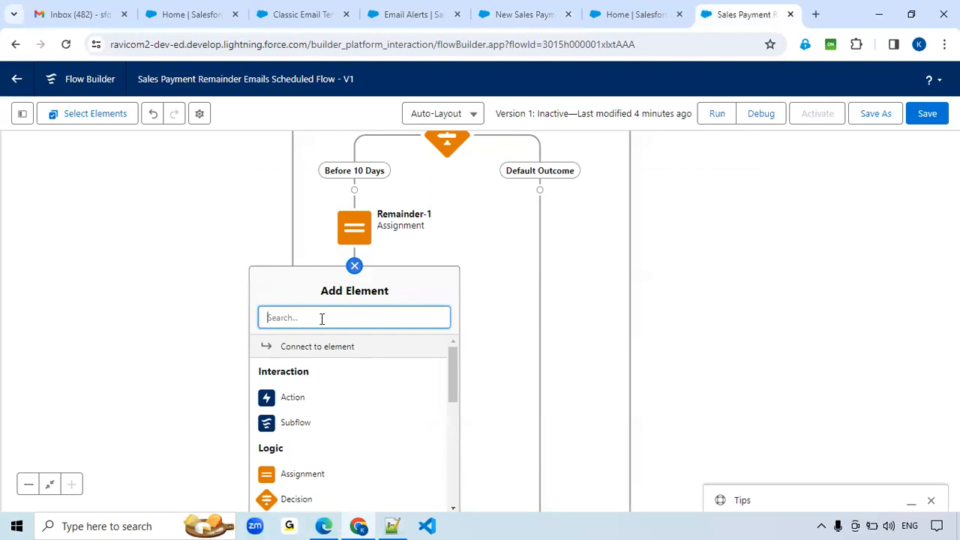
text(Ass)
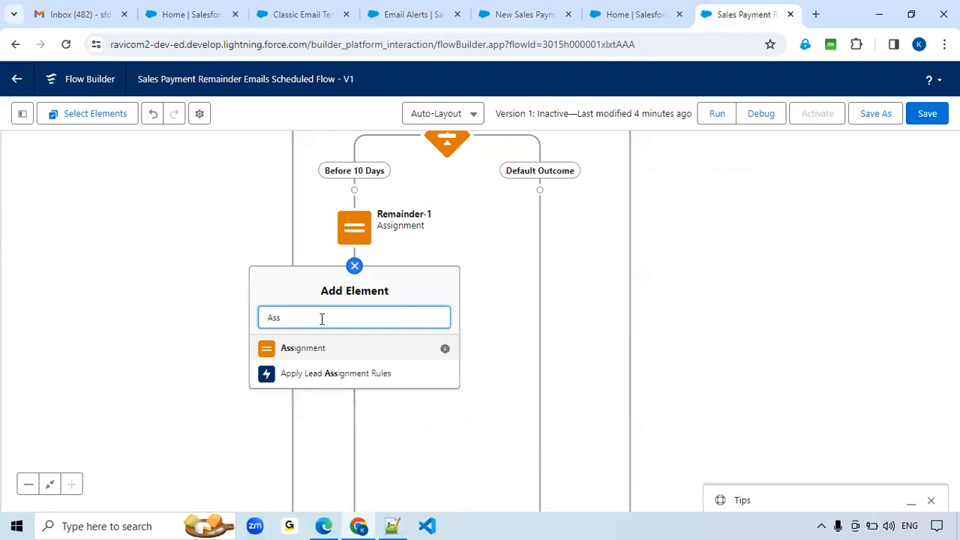
click(297, 348)
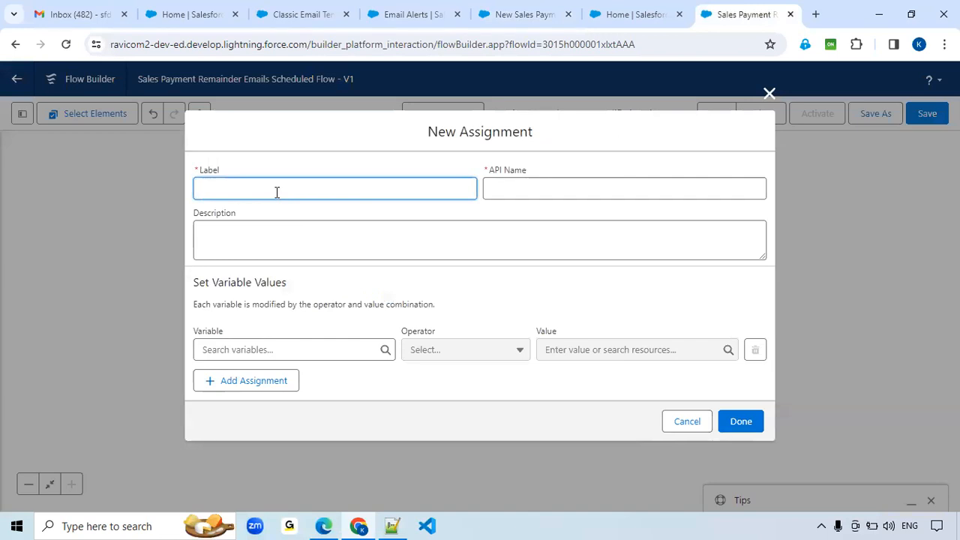
key(BackSpace)
text(Update Sales Pa)
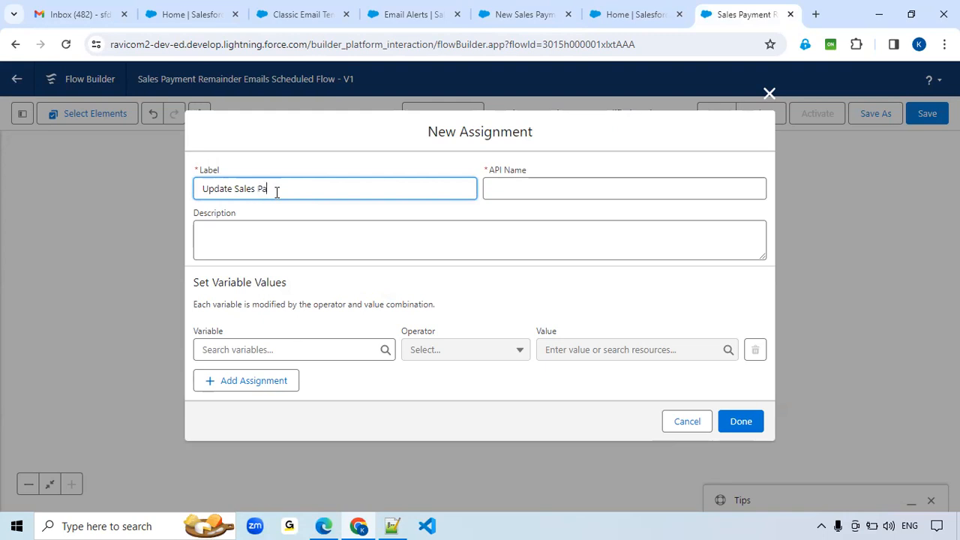
text(yment Rec)
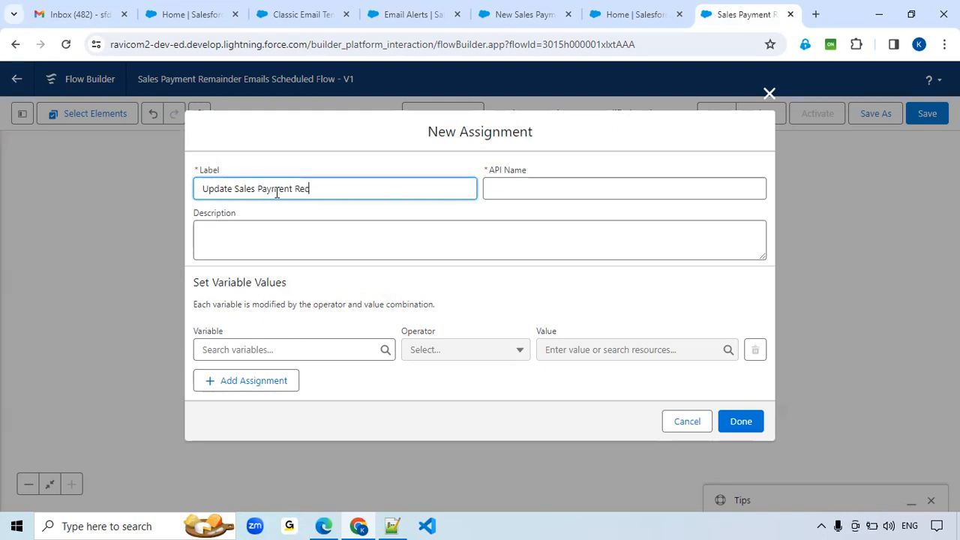
text(ord)
key(Tab)
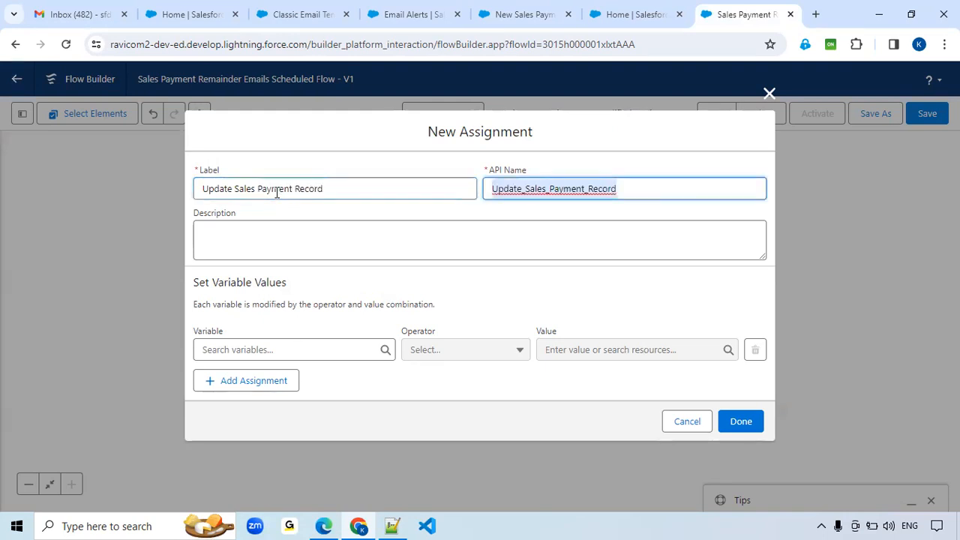
Set the current loop item's Remainders__c field equal to var_NRemainder in the Update Sales Payment Record assignment
click(248, 350)
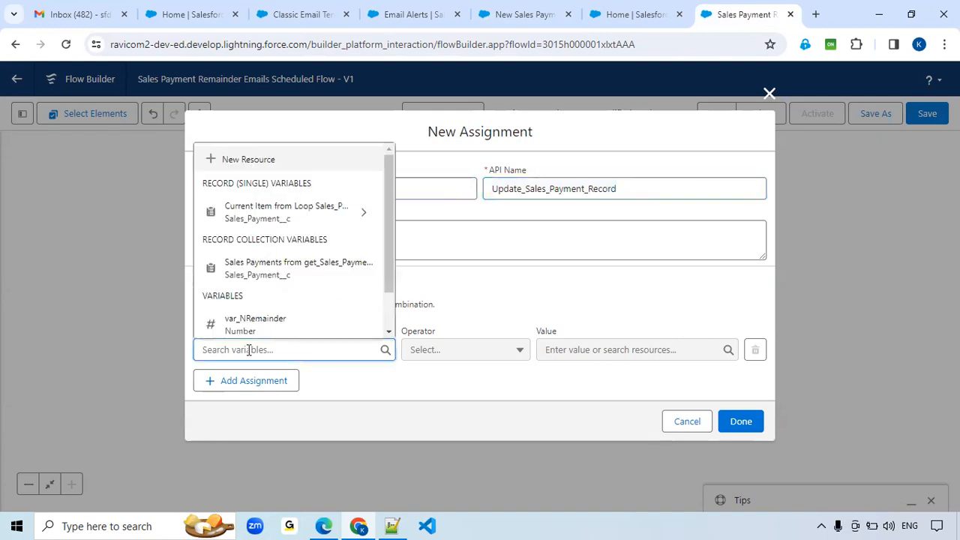
click(273, 216)
text(Records_Loop.Re})
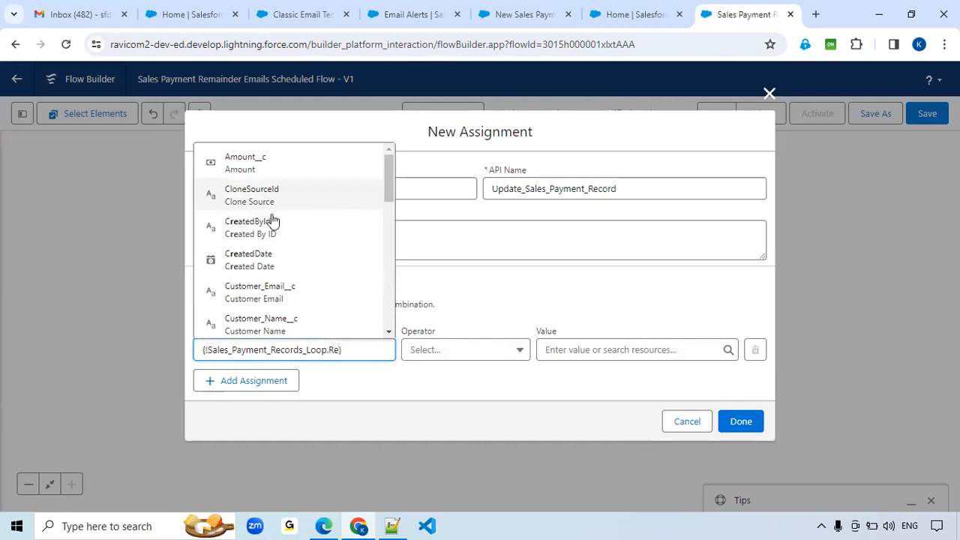
scroll(273, 219, down, 3)
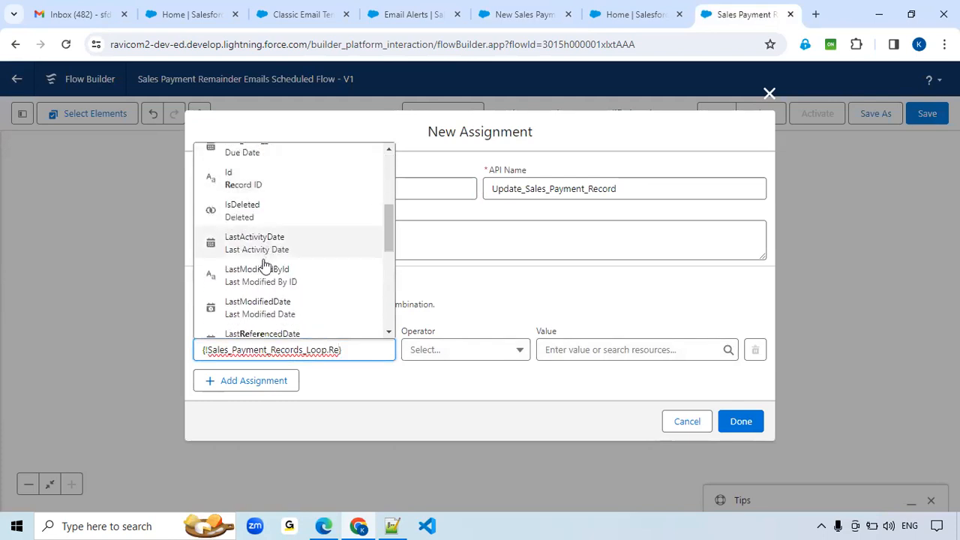
text(m)
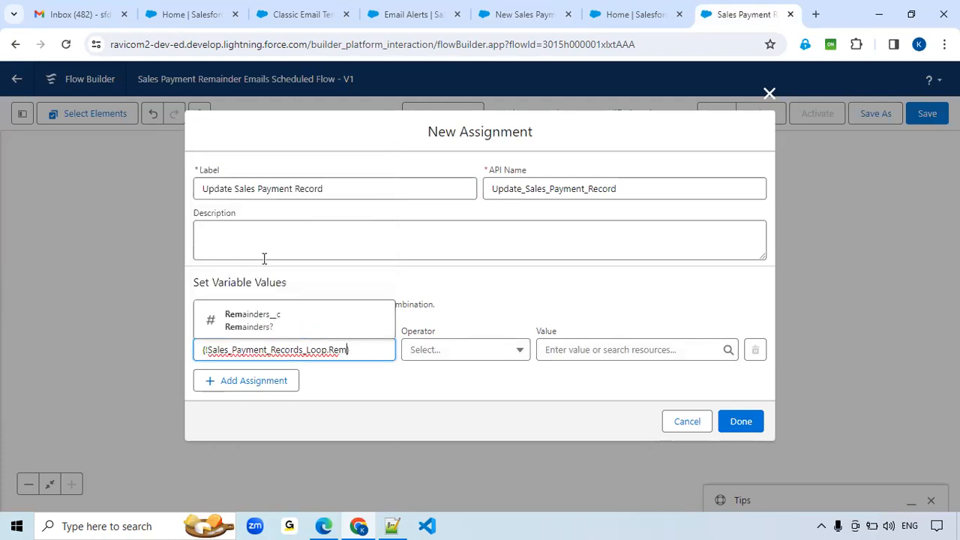
click(265, 330)
click(568, 353)
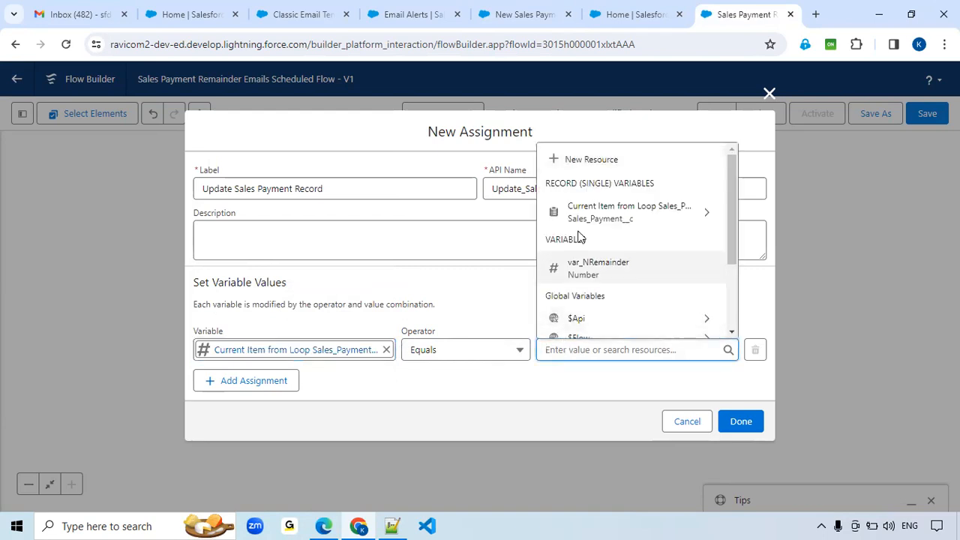
click(604, 271)
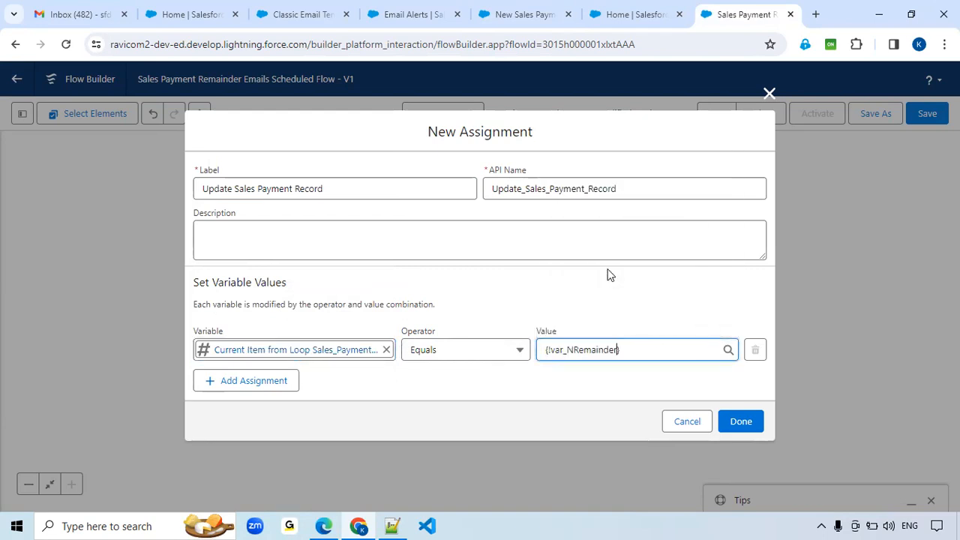
Add a second assignment row for the current loop item's Status__c field, checking the field on the New Sales Payment form
click(285, 382)
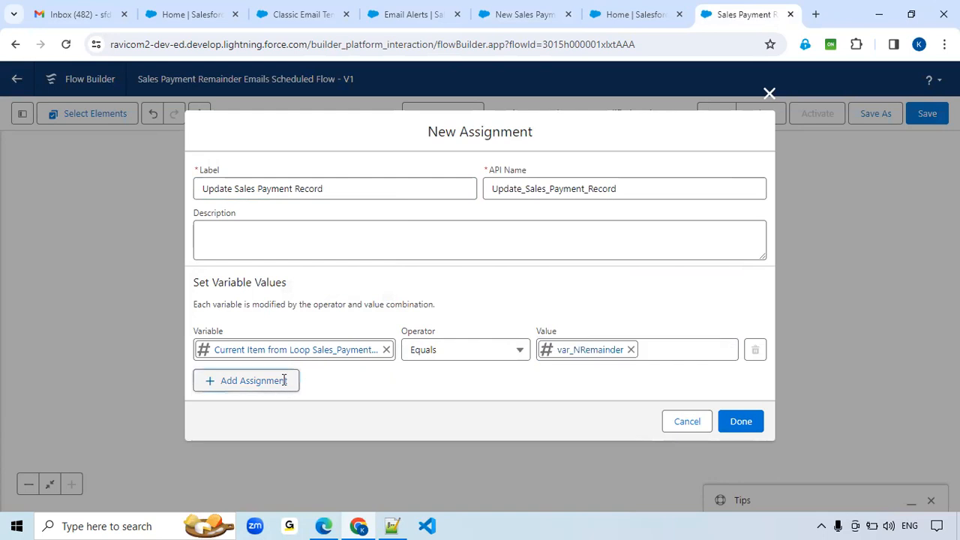
click(517, 14)
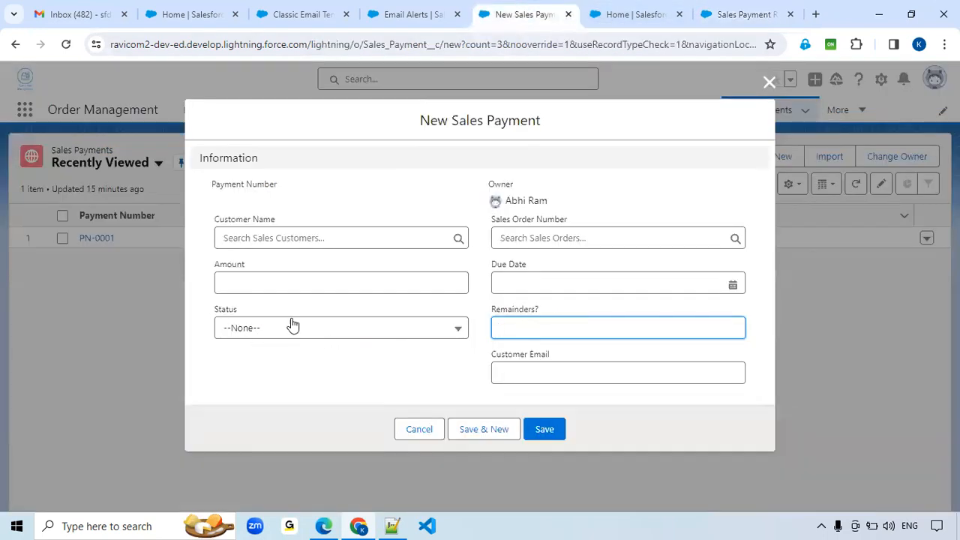
click(733, 10)
click(302, 382)
text(Stat)
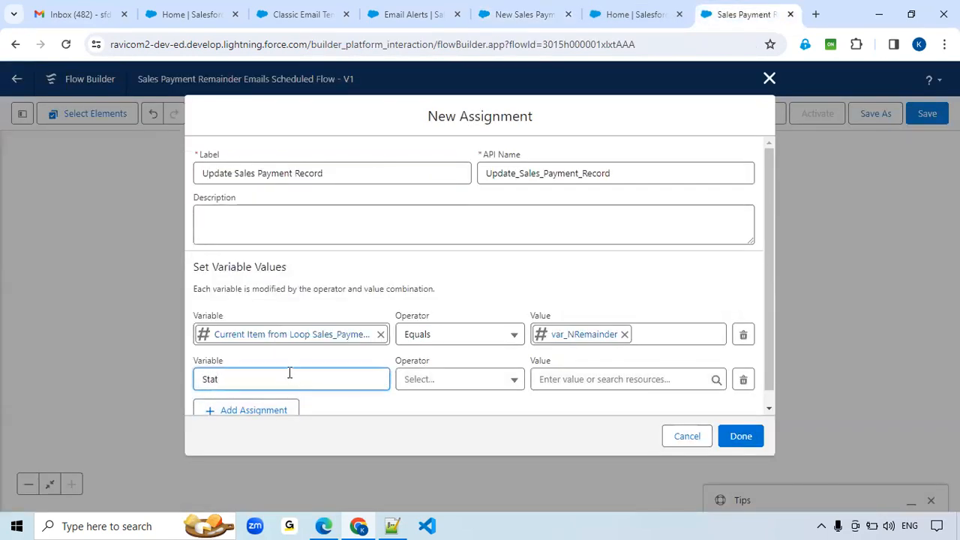
key(BackSpace)
key(BackSpace)
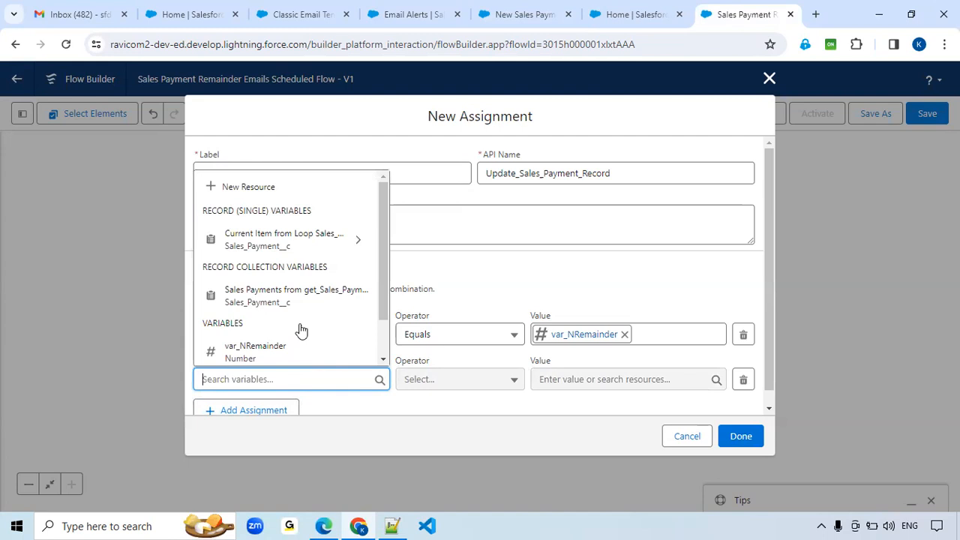
click(300, 238)
text(Stat)
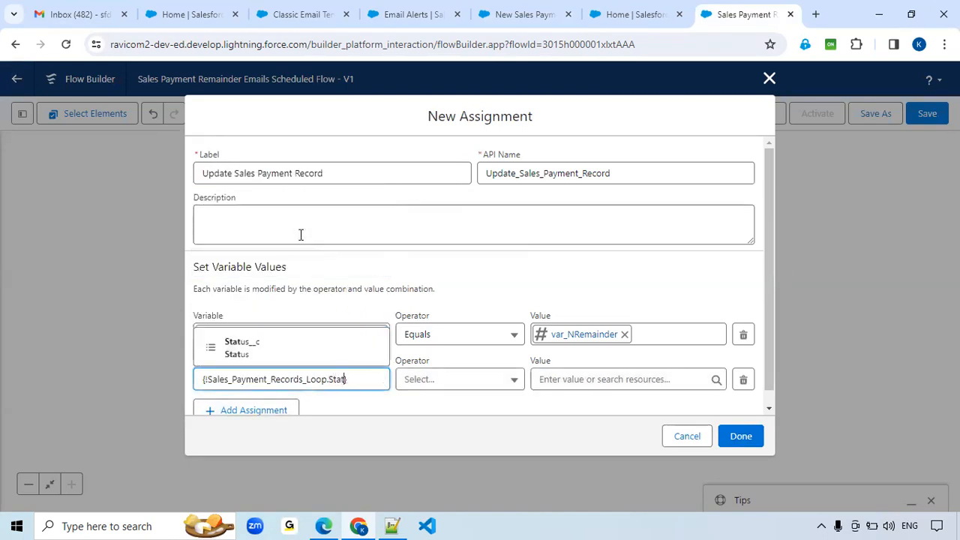
click(242, 347)
Check the required statuses in the example slide and start a Formula resource named for_TStatus with data type Text as the Status value
click(330, 525)
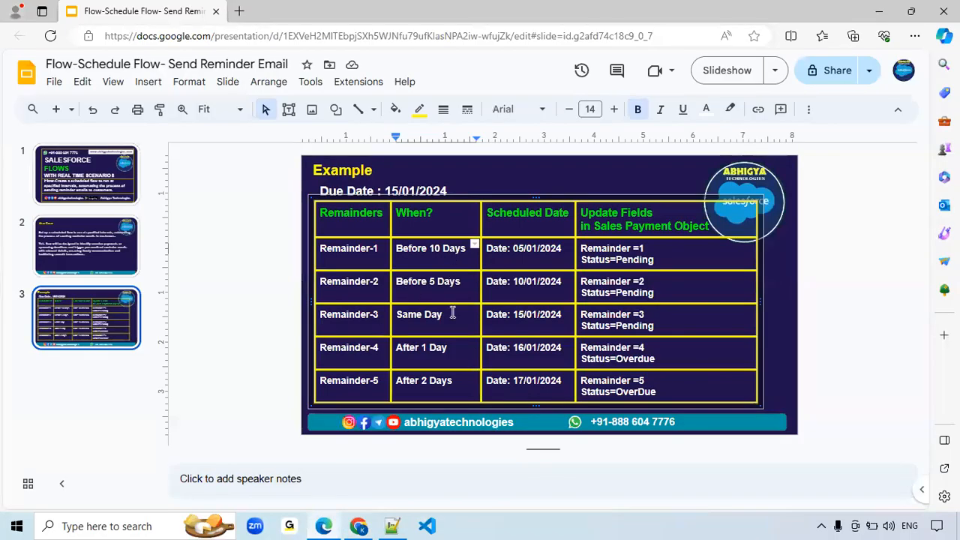
double_click(637, 325)
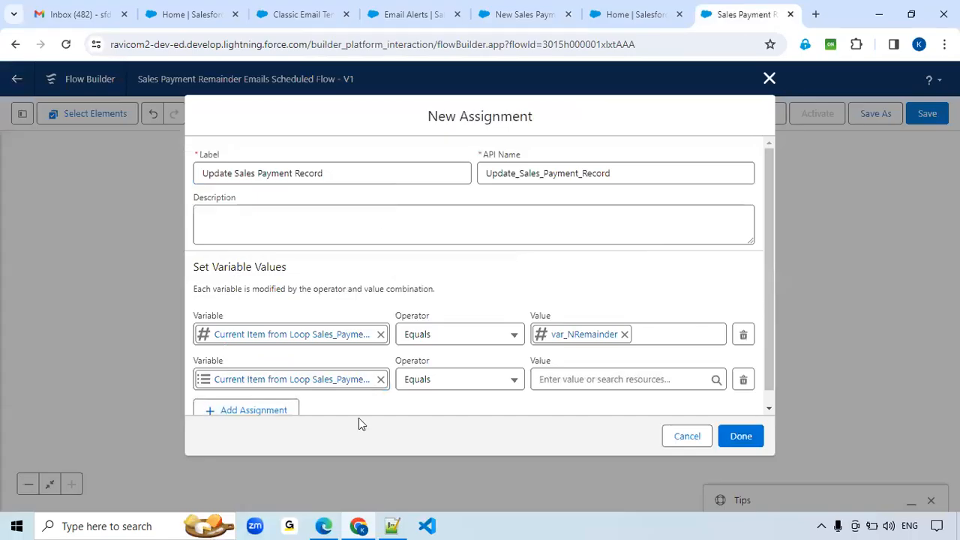
click(582, 380)
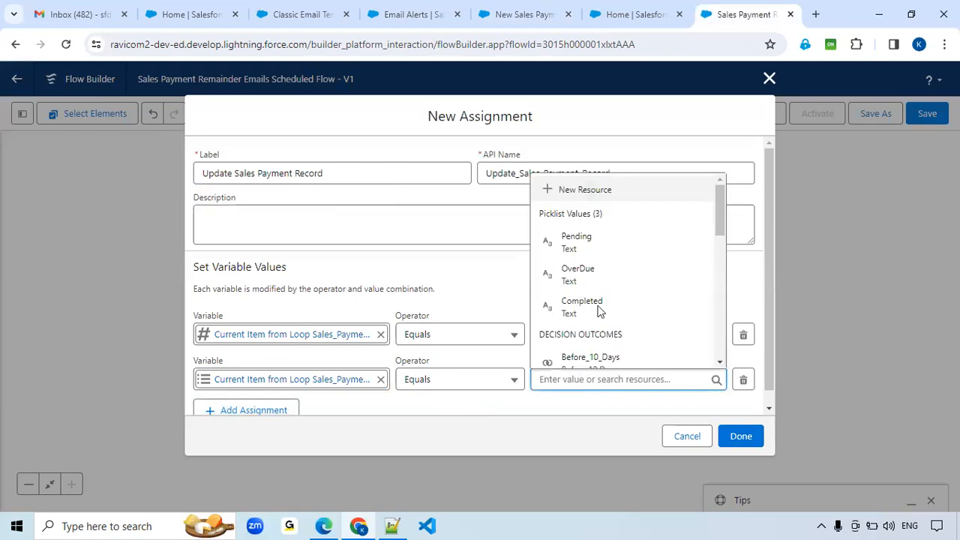
click(591, 190)
click(232, 229)
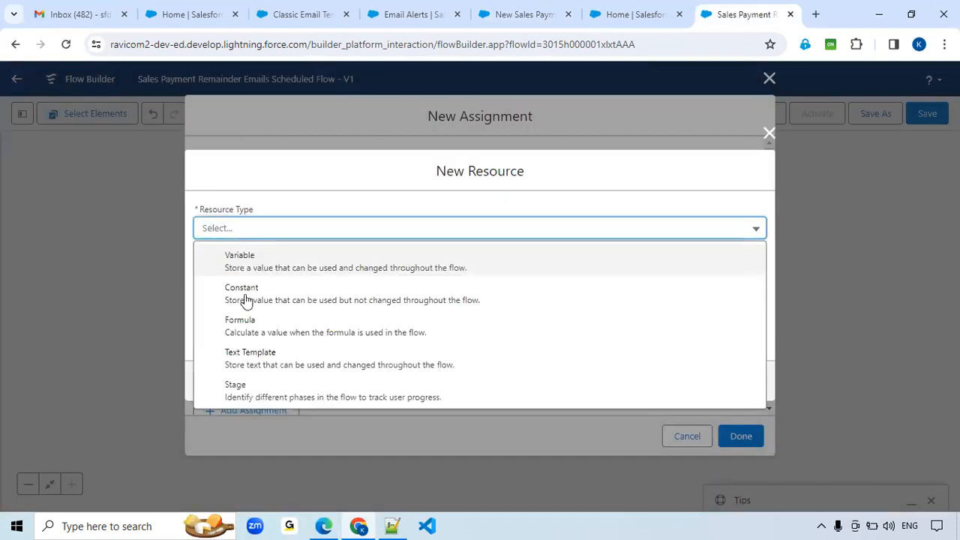
click(246, 337)
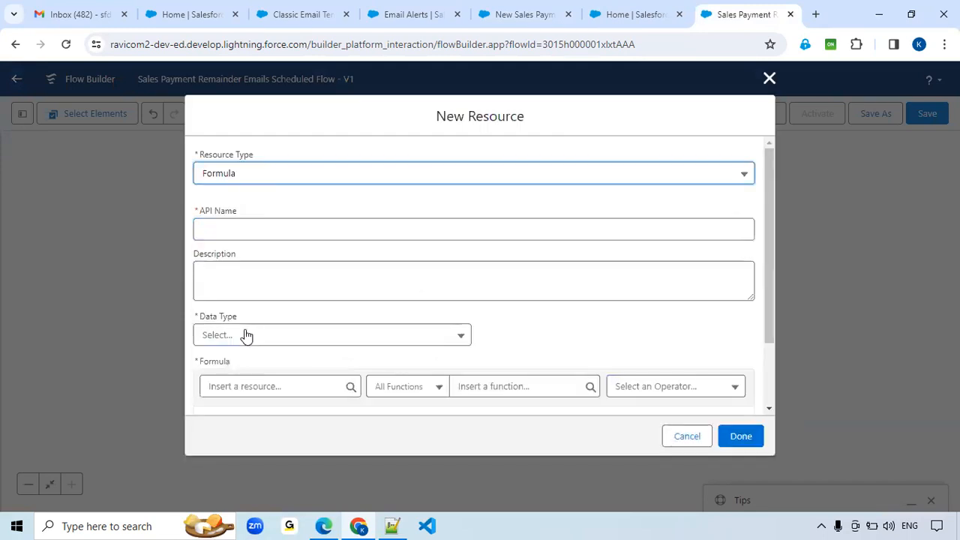
click(246, 237)
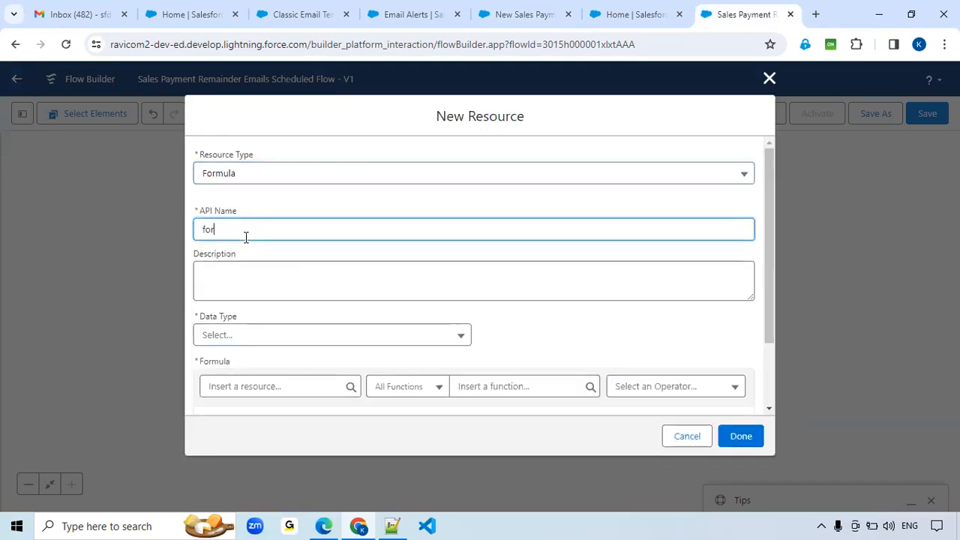
text(for_TStatus)
scroll(250, 274, down, 2)
click(253, 251)
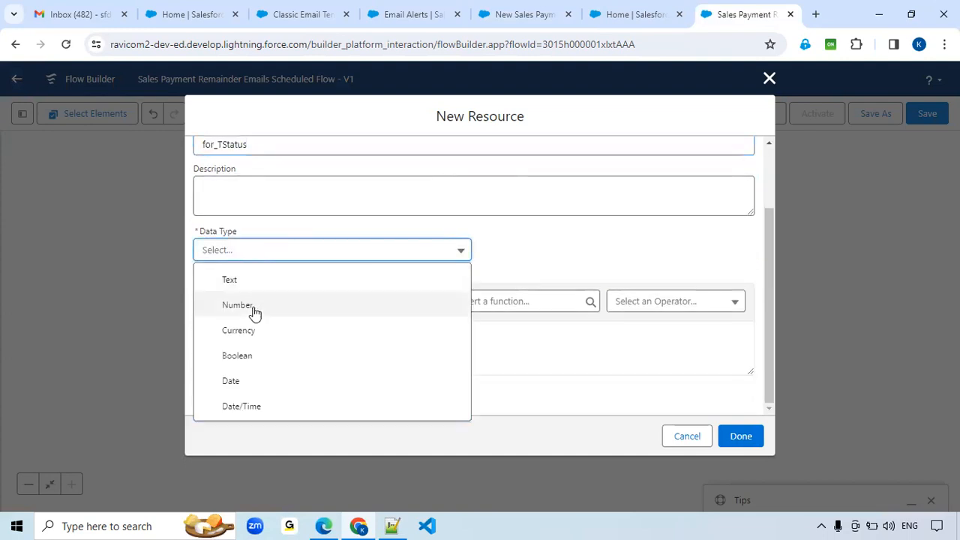
click(253, 287)
Insert an IF function in the for_TStatus formula with {!var_NRemainder}<4 as its logical test
click(245, 336)
click(504, 303)
text(if)
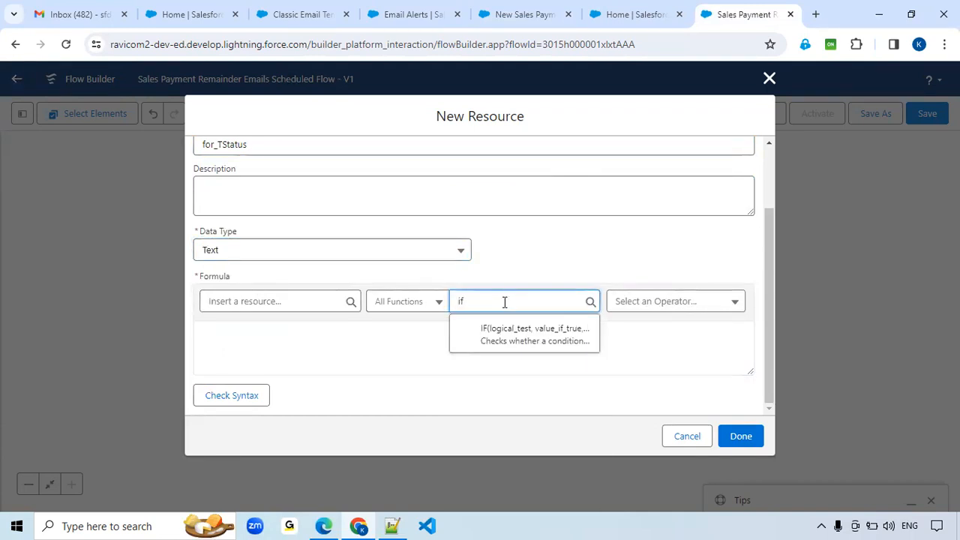
click(523, 334)
double_click(247, 338)
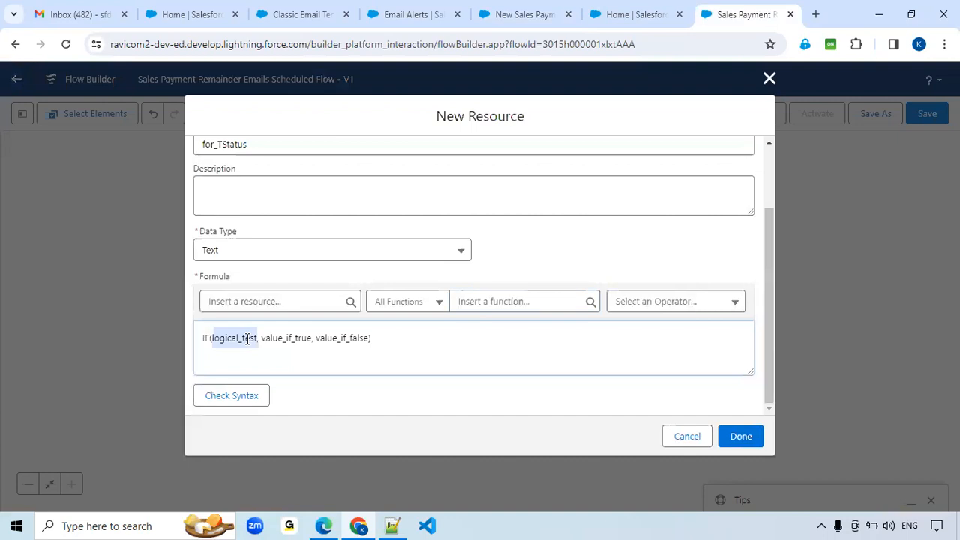
key(BackSpace)
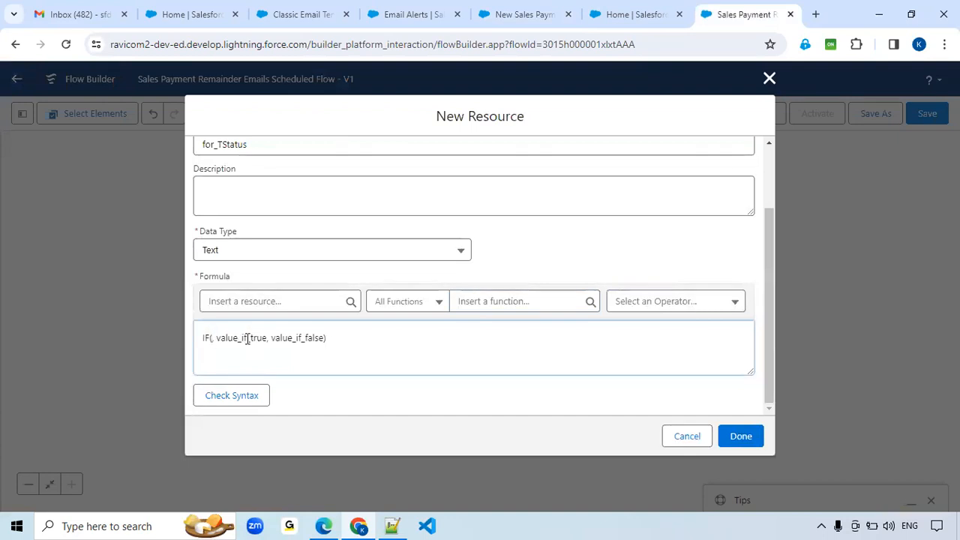
click(270, 303)
scroll(257, 439, down, 5)
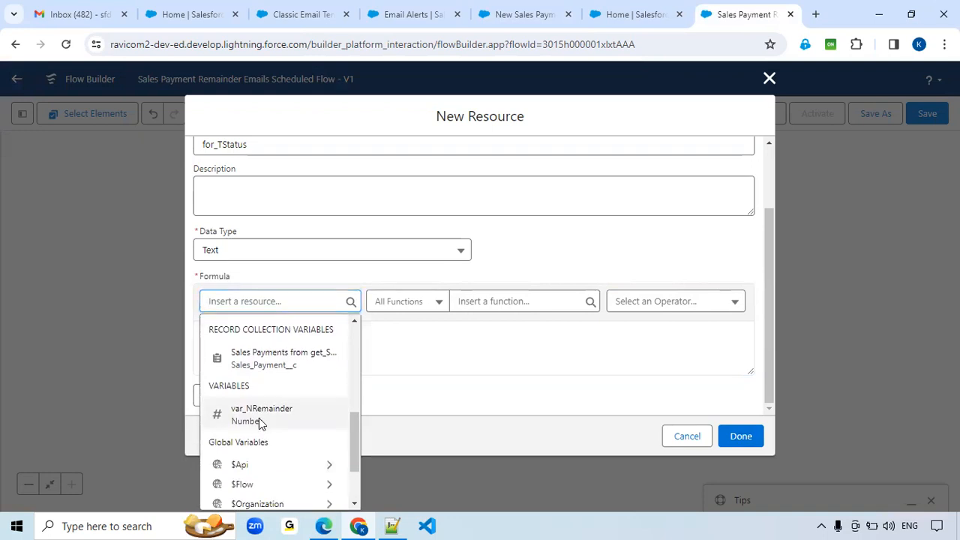
click(260, 420)
click(286, 338)
text(<4)
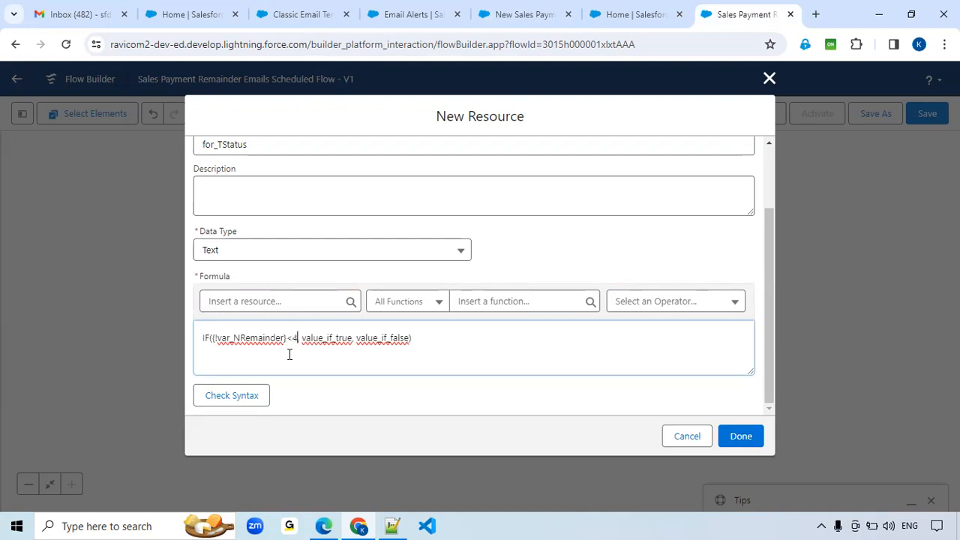
Complete the IF formula with 'Pending' when true and 'OverDue' when false, check its syntax and finish the resource
key(alt+Tab)
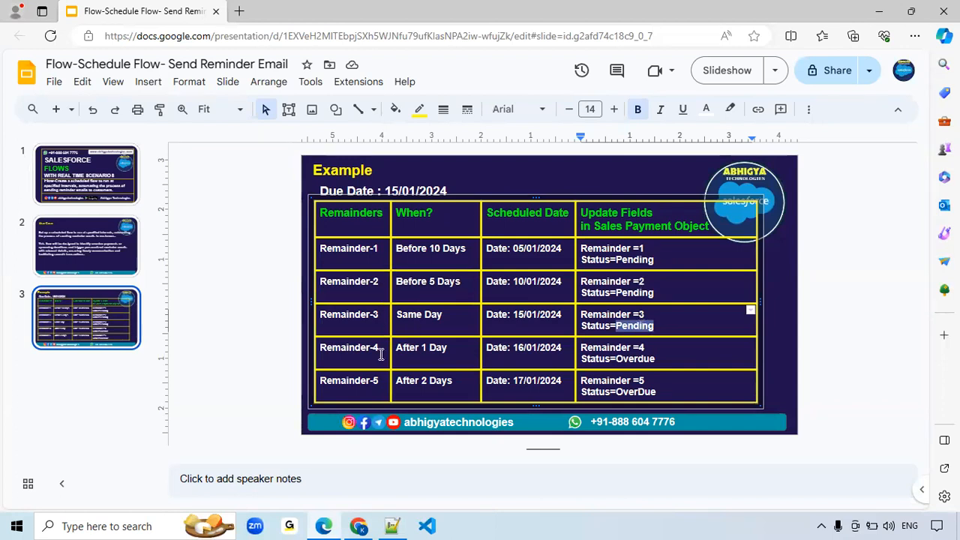
key(alt+Tab)
text(,)
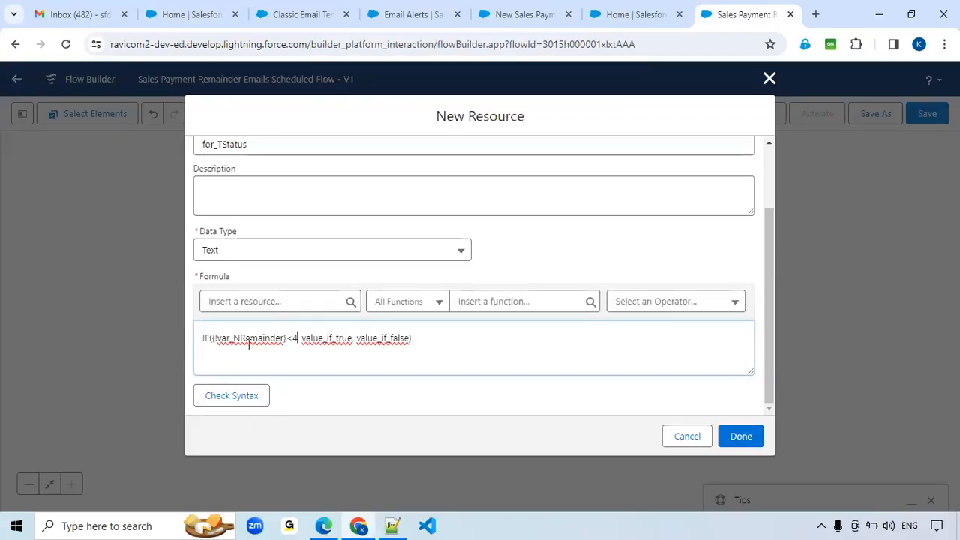
double_click(320, 340)
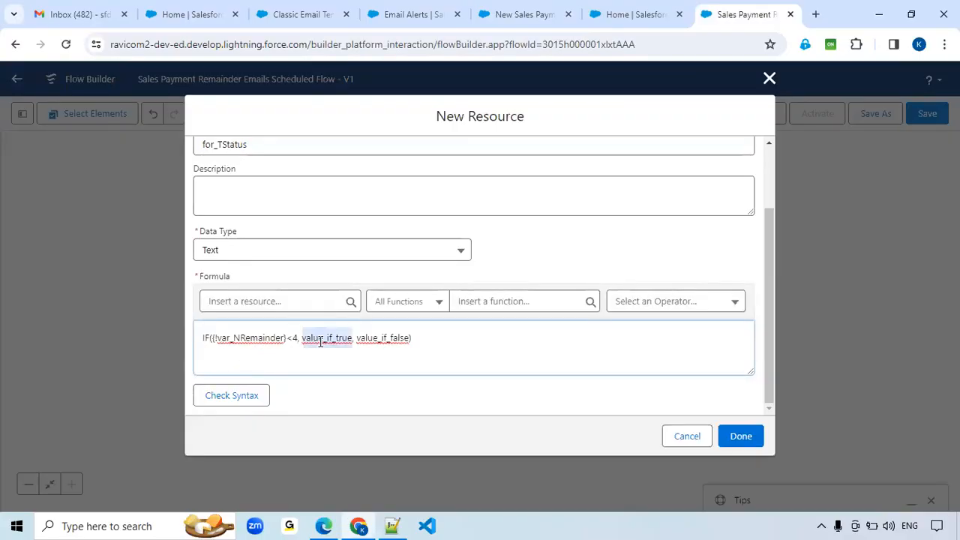
text('Pe)
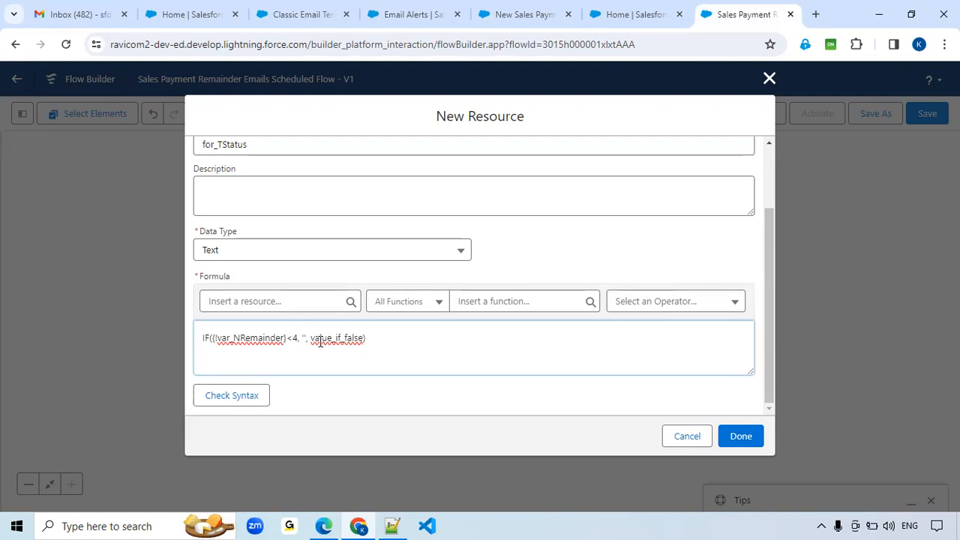
text(nding')
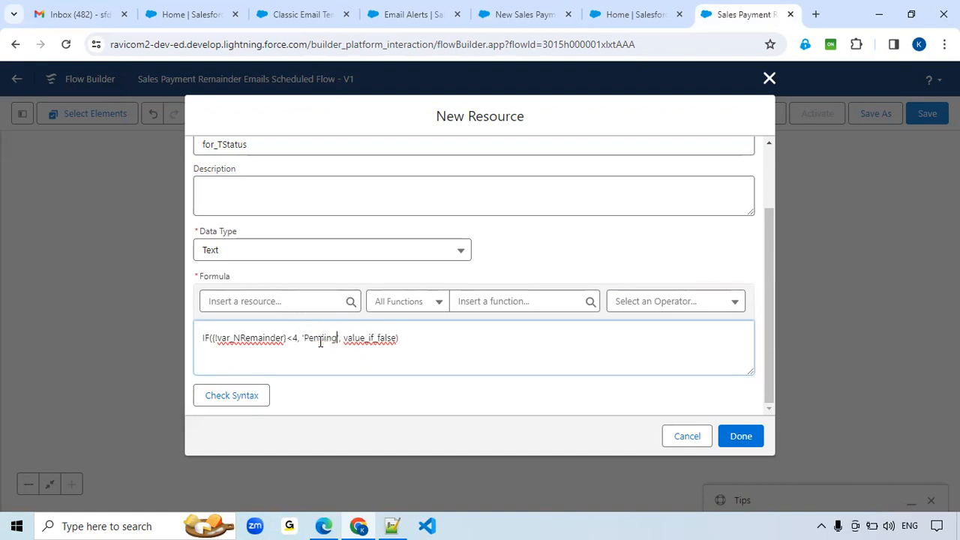
double_click(378, 337)
text(')
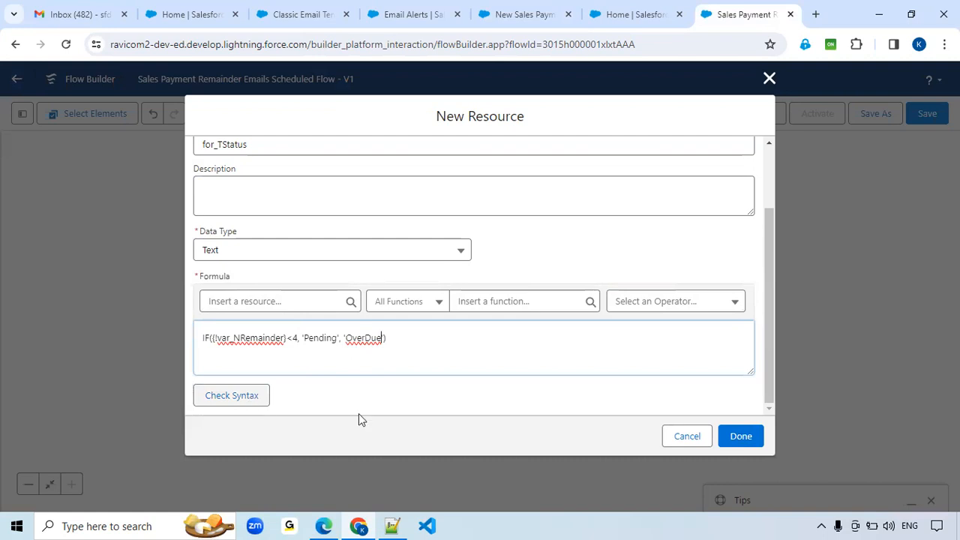
click(250, 397)
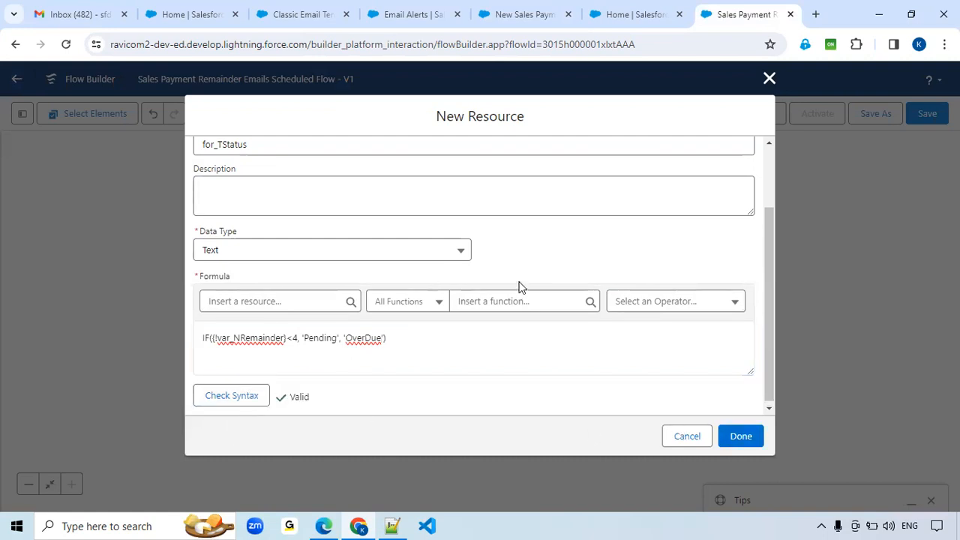
click(740, 433)
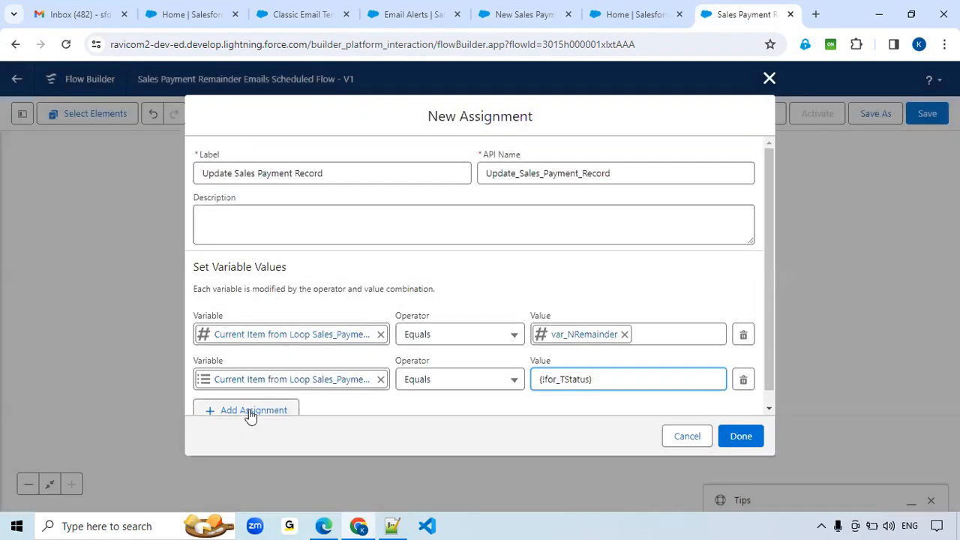
Add a third assignment row for the current loop item's Customer_Email__c field, checking the field on the New Sales Payment form
click(251, 410)
scroll(327, 308, down, 1)
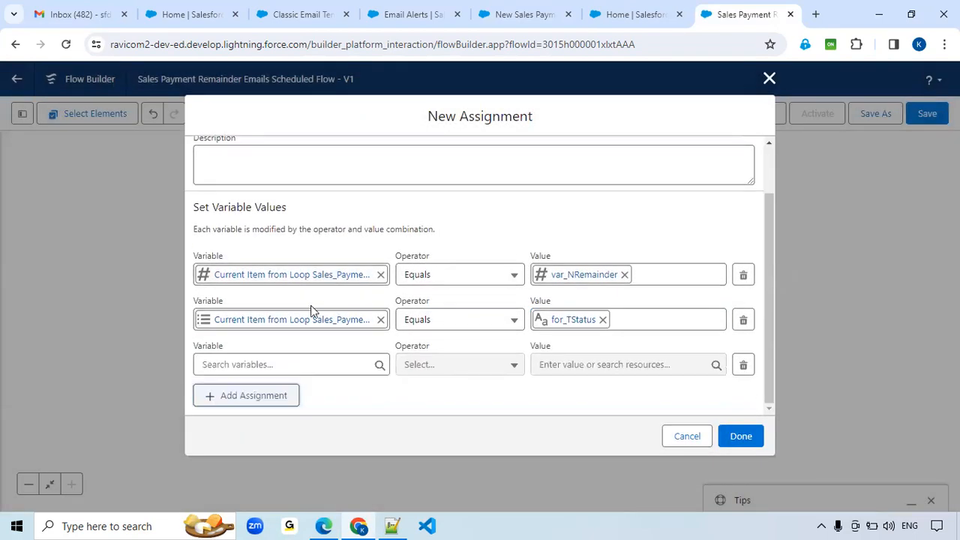
click(527, 19)
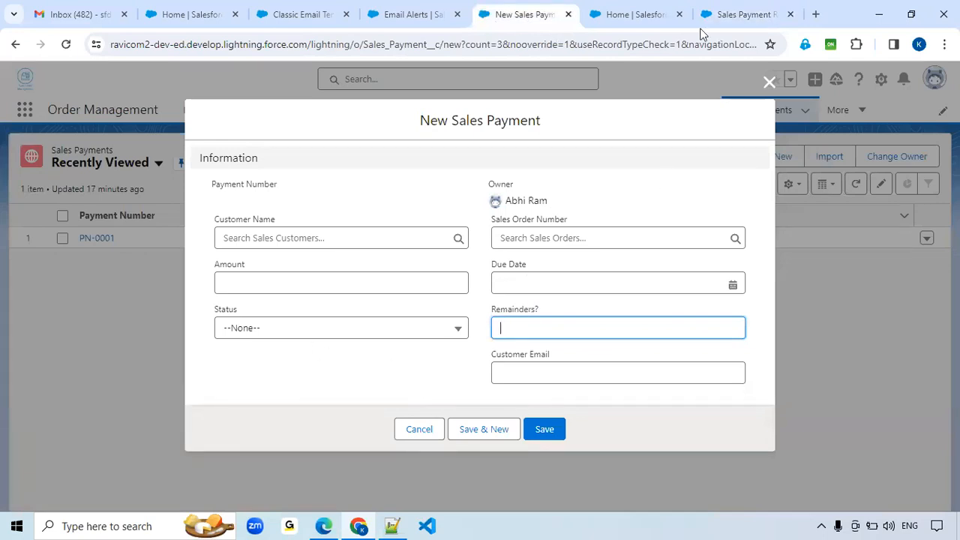
click(636, 13)
click(714, 14)
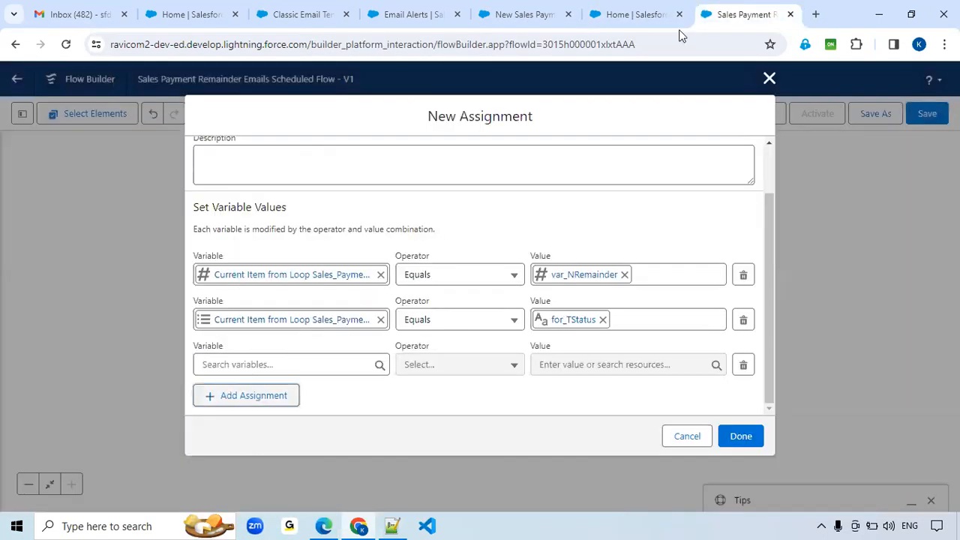
click(342, 363)
text({)
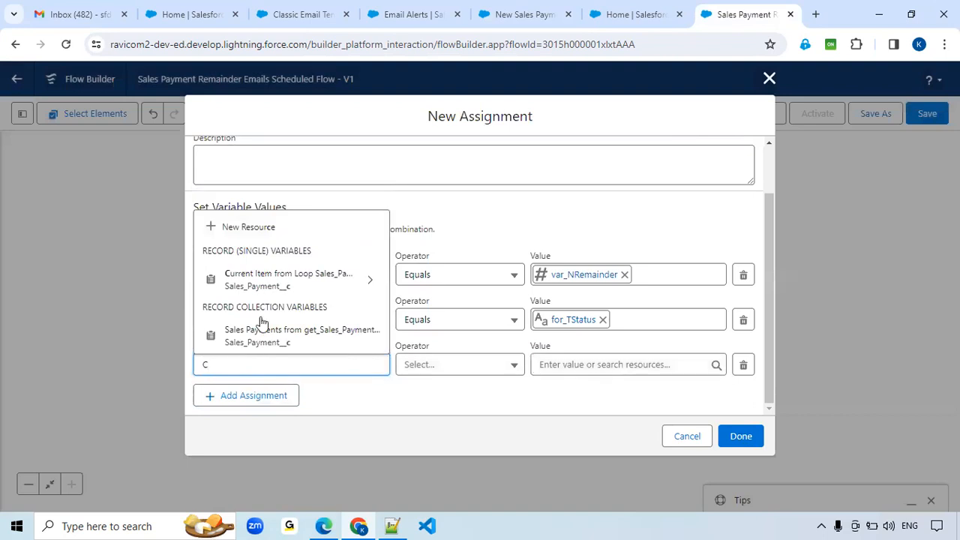
click(287, 275)
text(Ema)
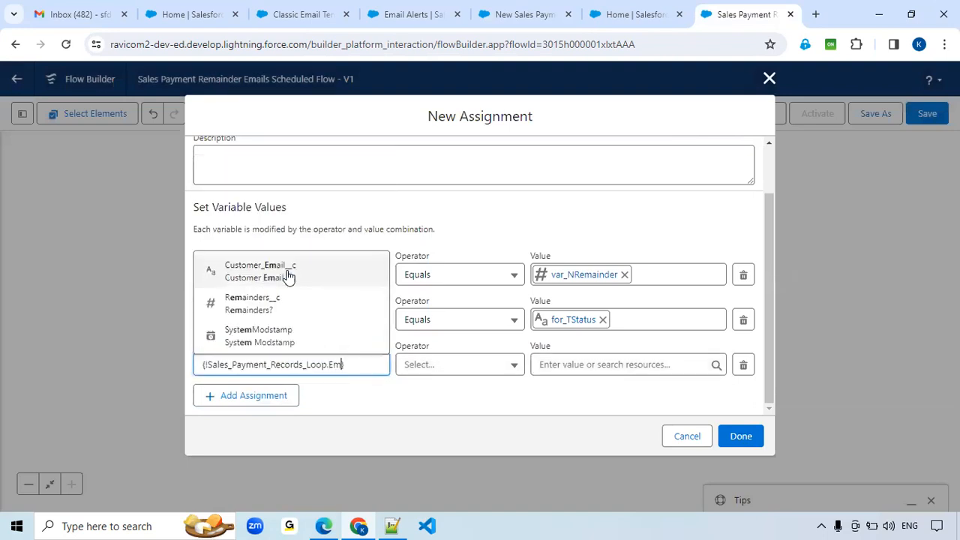
click(280, 309)
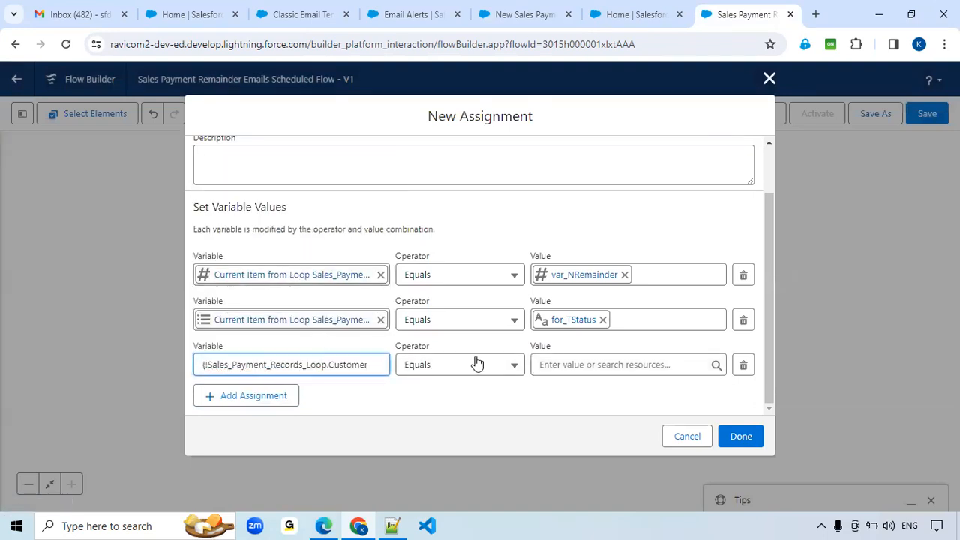
Set the Customer_Email__c row's value to Email__c from the current loop item's Customer_Name__r record
click(570, 366)
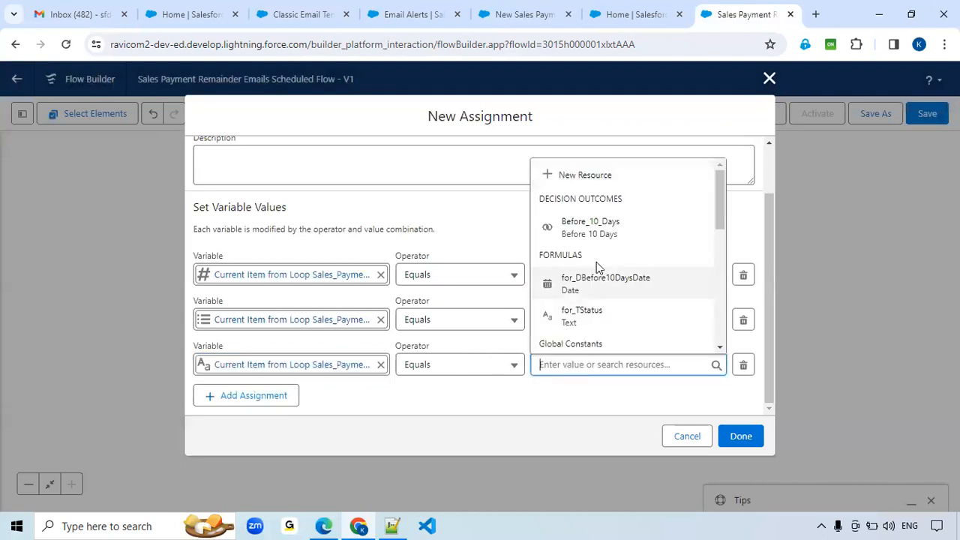
scroll(596, 261, down, 2)
scroll(603, 268, down, 2)
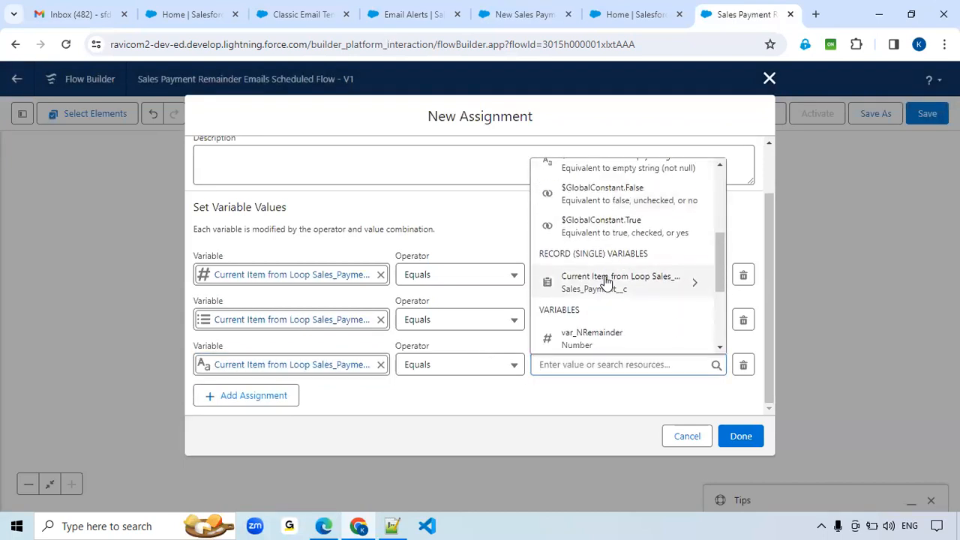
click(605, 282)
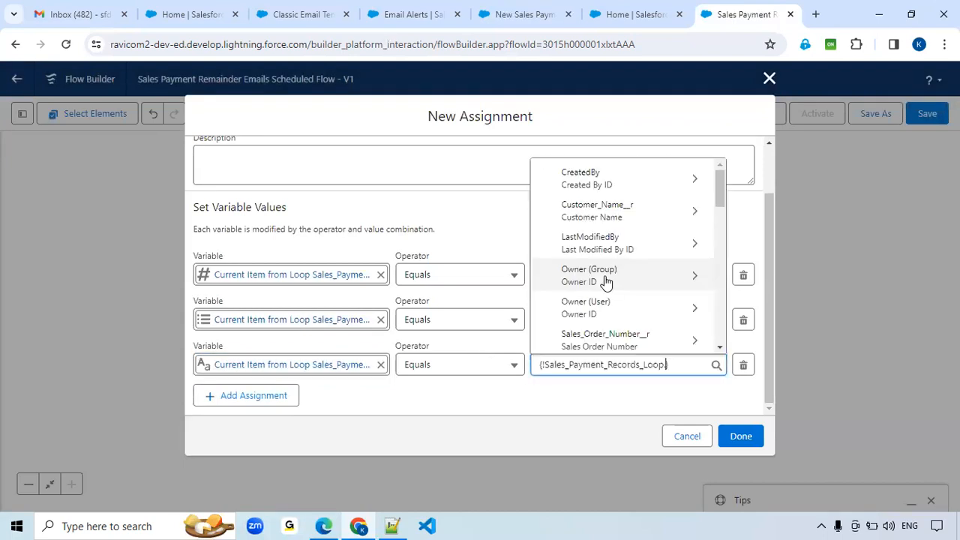
click(608, 214)
text(Email)
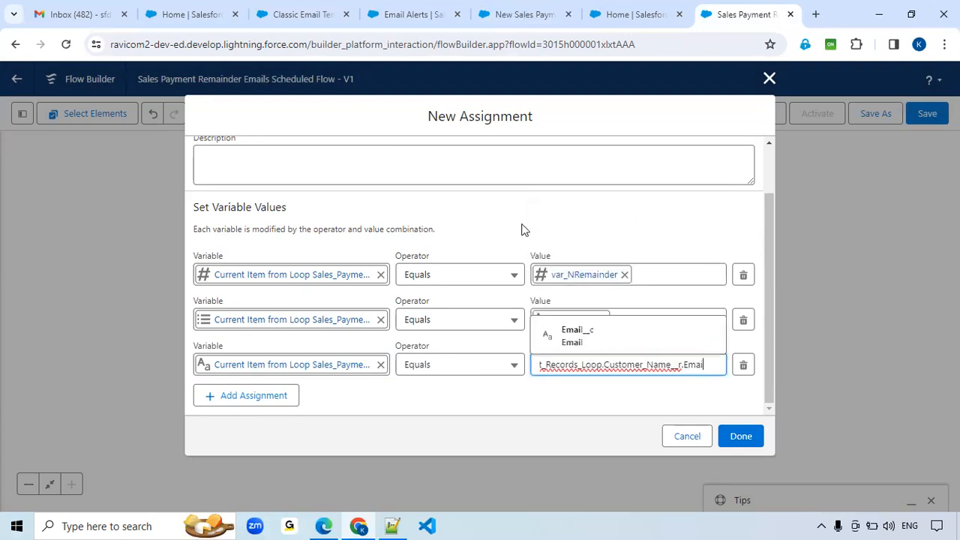
click(658, 339)
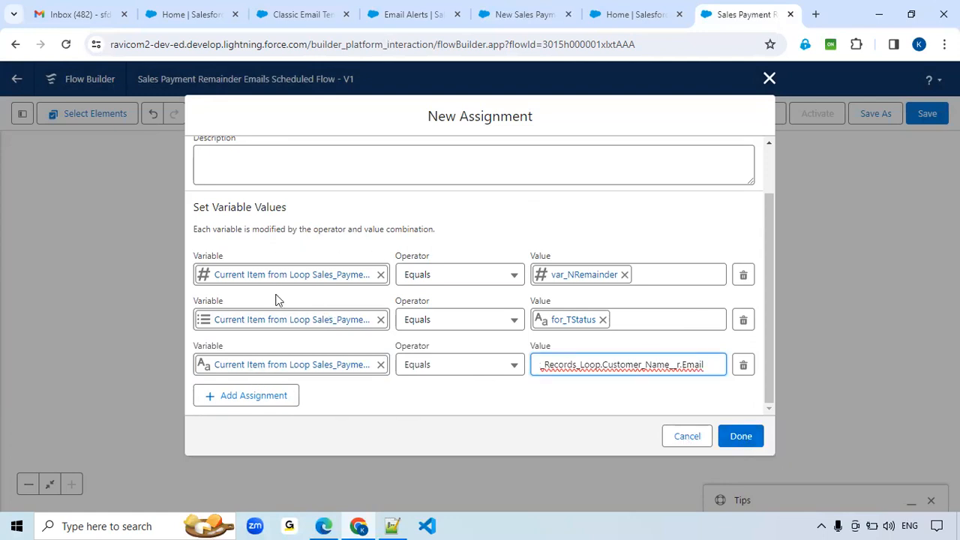
Add a fourth assignment row and start a Variable resource named var_SalesPaymentList for it
click(224, 407)
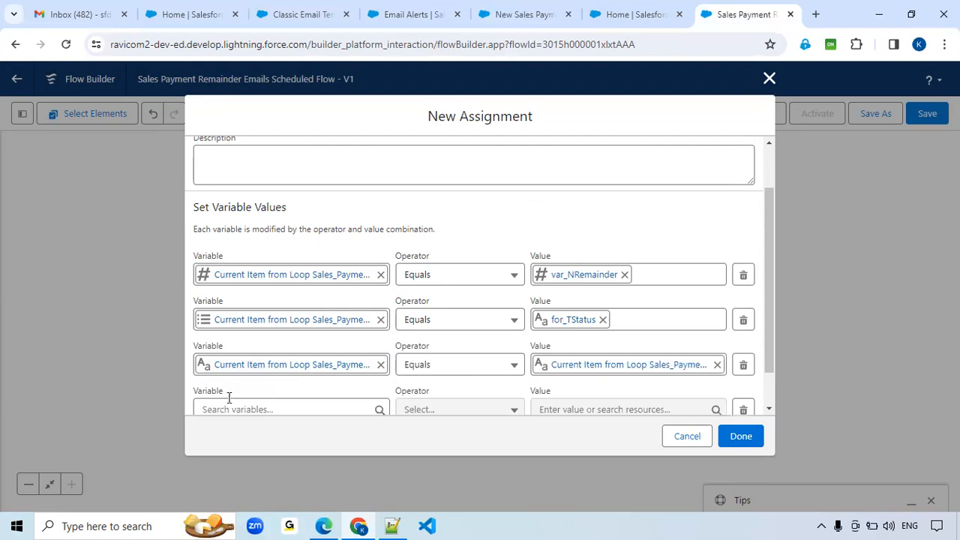
click(241, 363)
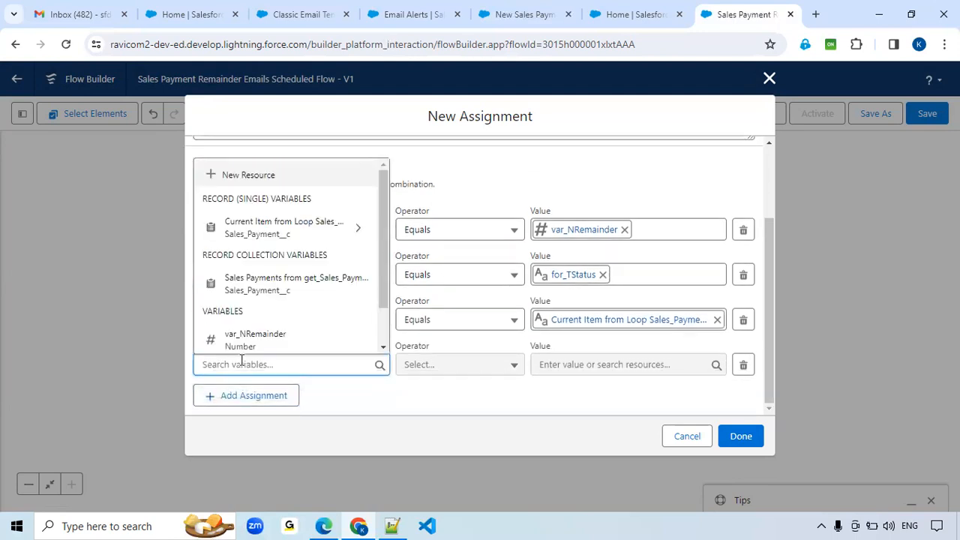
click(250, 174)
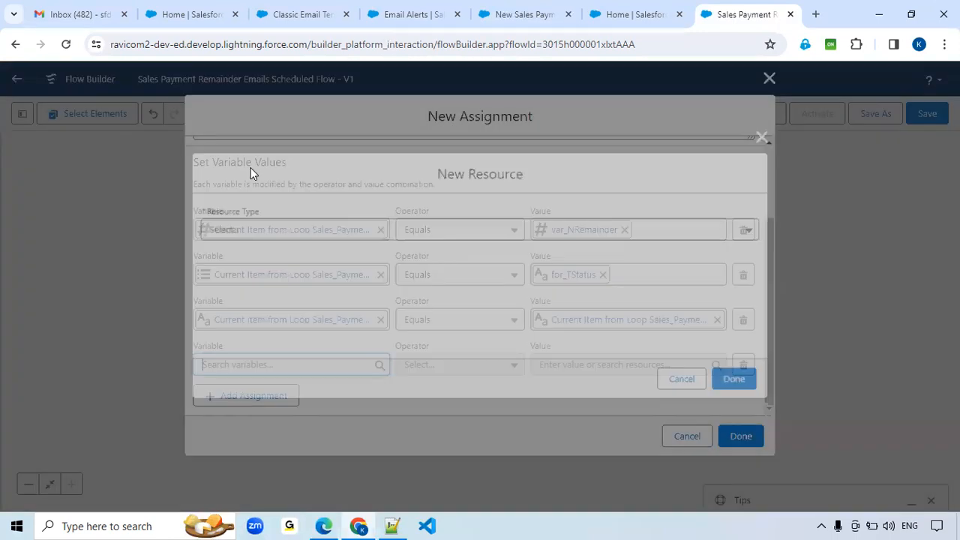
click(263, 234)
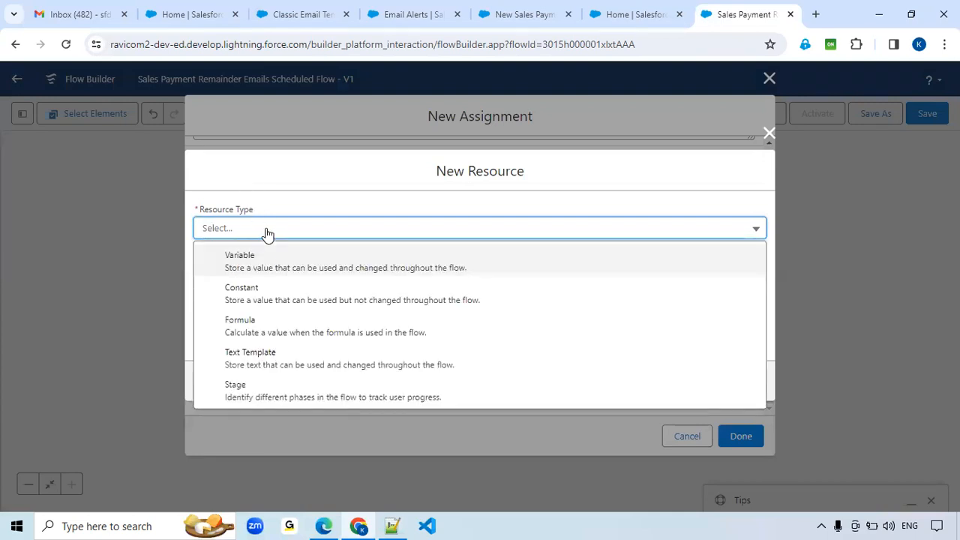
click(265, 261)
click(264, 260)
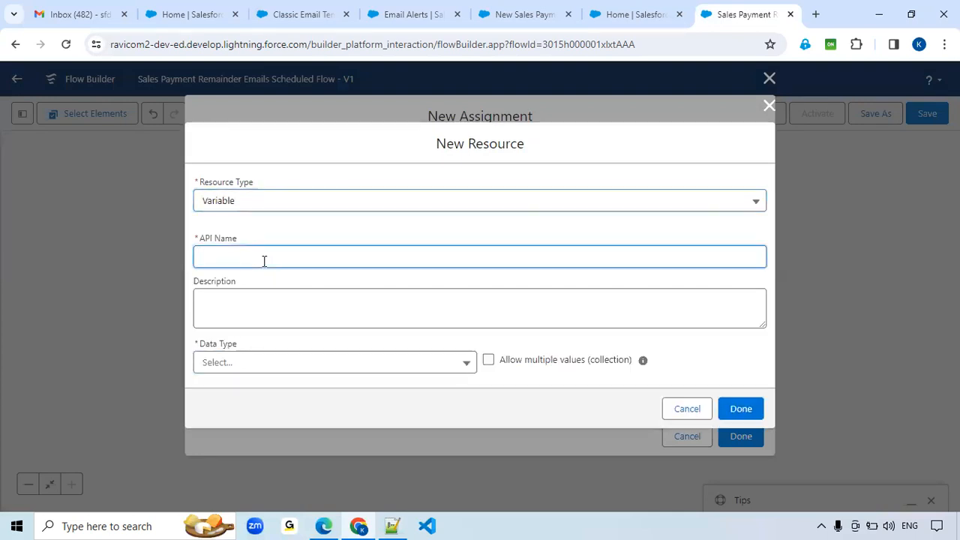
text(record)
text(var_SalesPaymentList)
Make var_SalesPaymentList a Record collection allowing multiple values for the Sales Payment object (Sales_Payment__c) and finish the resource
click(240, 377)
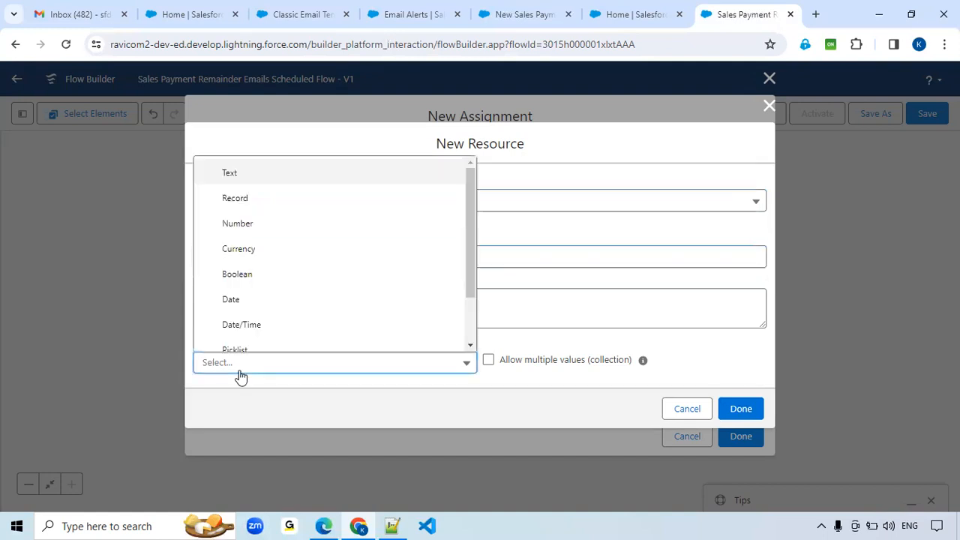
click(248, 204)
scroll(430, 337, down, 1)
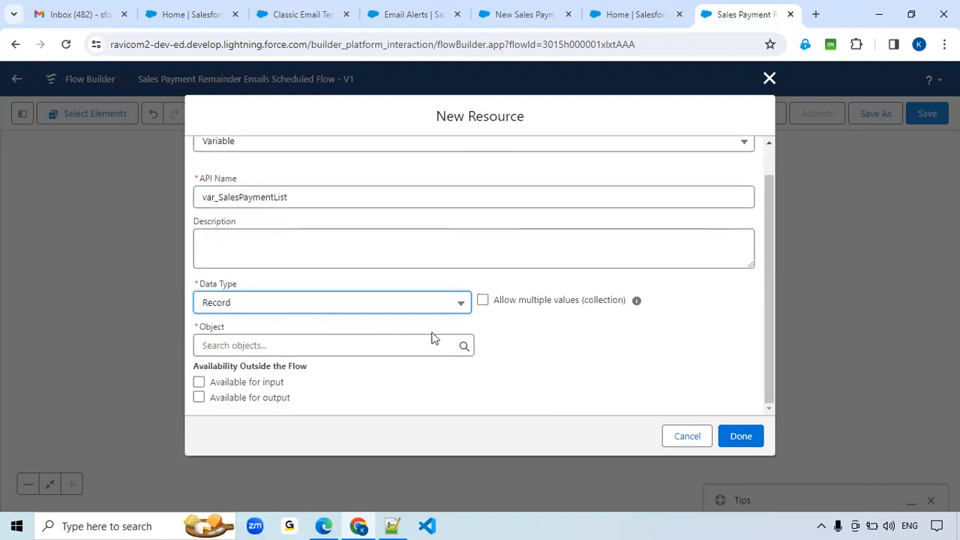
click(483, 302)
click(322, 344)
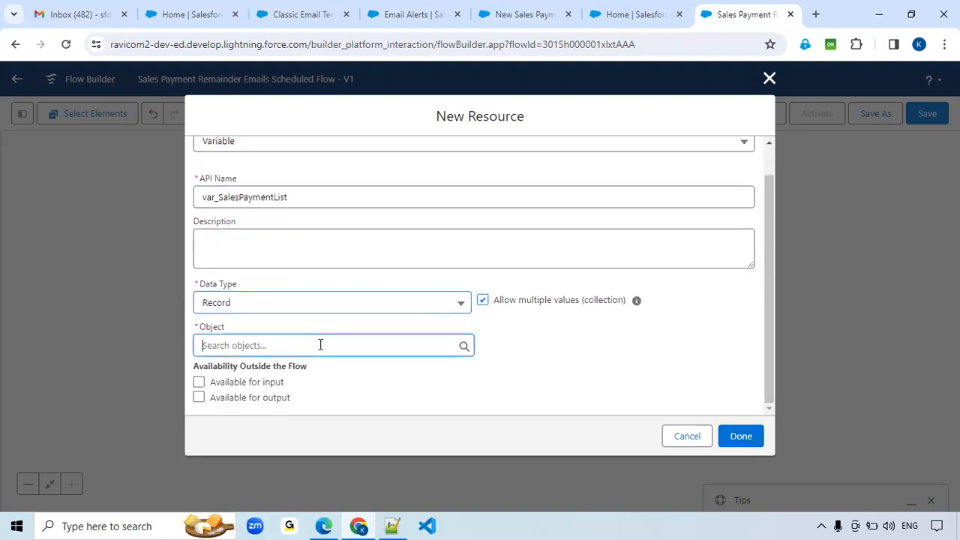
text(S)
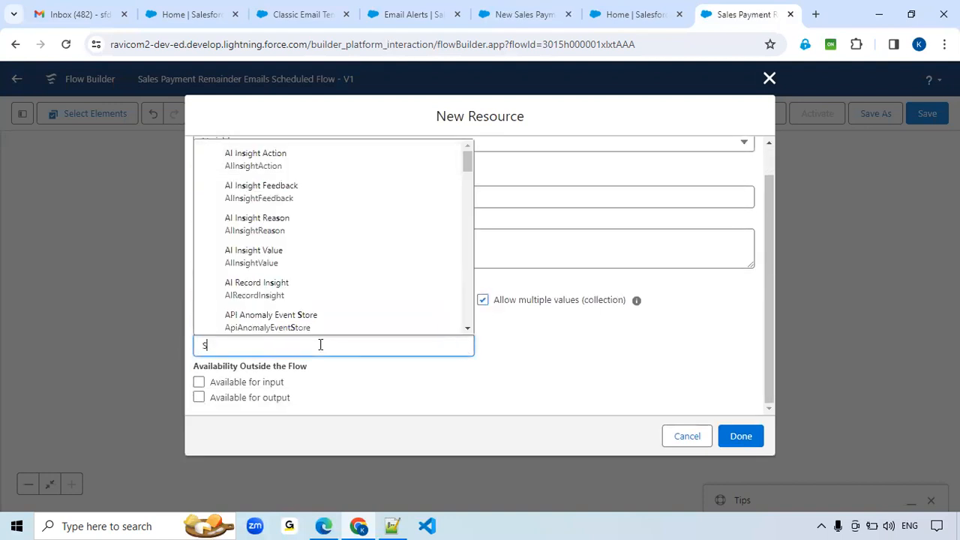
text(ales P)
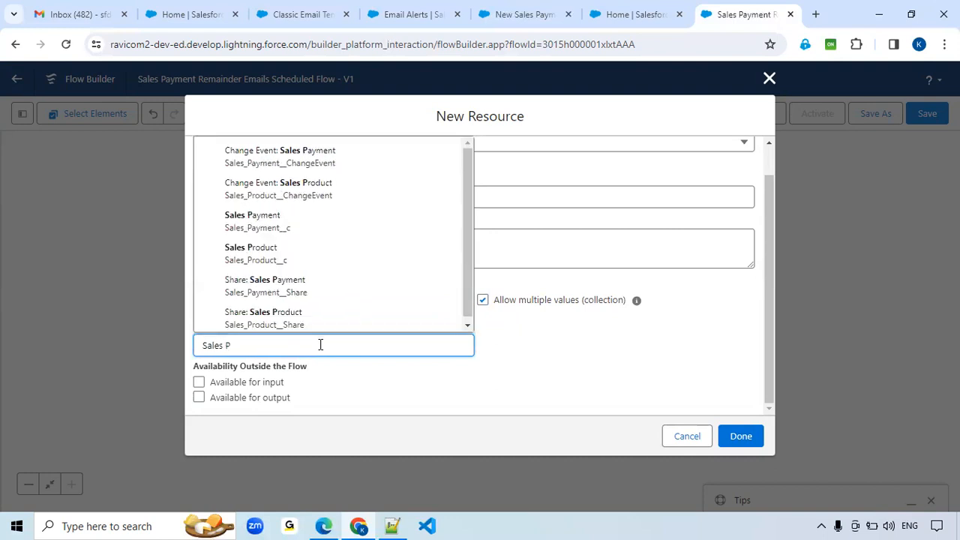
click(325, 225)
click(738, 439)
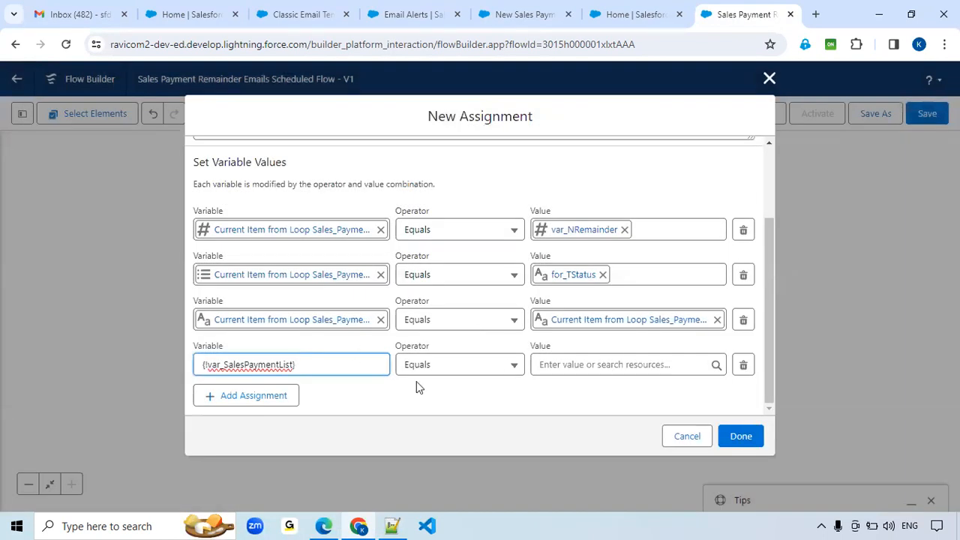
Set the var_SalesPaymentList row to Add the current item from Sales_Payment_Records_Loop and finish the Update Sales Payment Record assignment
click(465, 367)
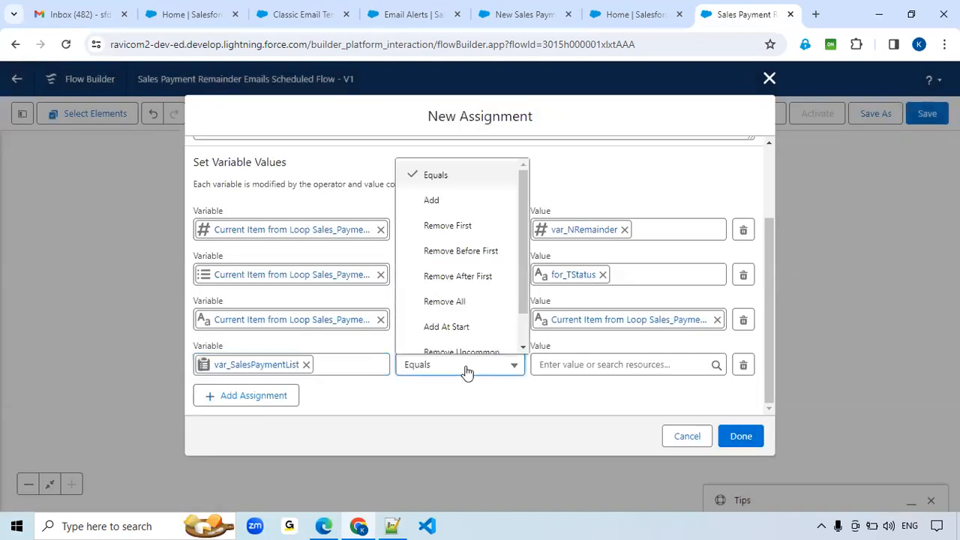
click(453, 204)
click(580, 365)
text(cur)
click(589, 344)
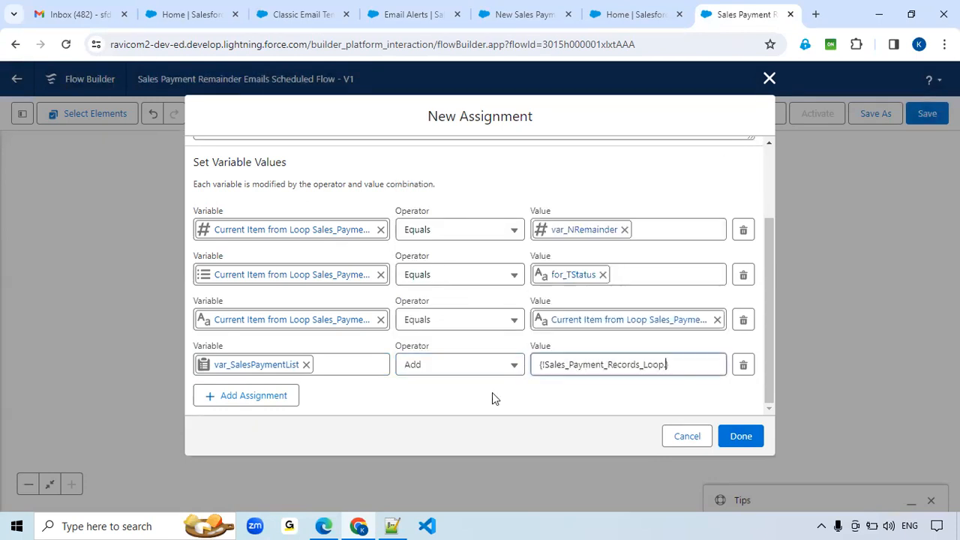
click(751, 440)
Review the loop's Before 10 Days branch, the New Sales Payment form fields and the rows of the Update Sales Payment Record assignment
scroll(784, 325, up, 3)
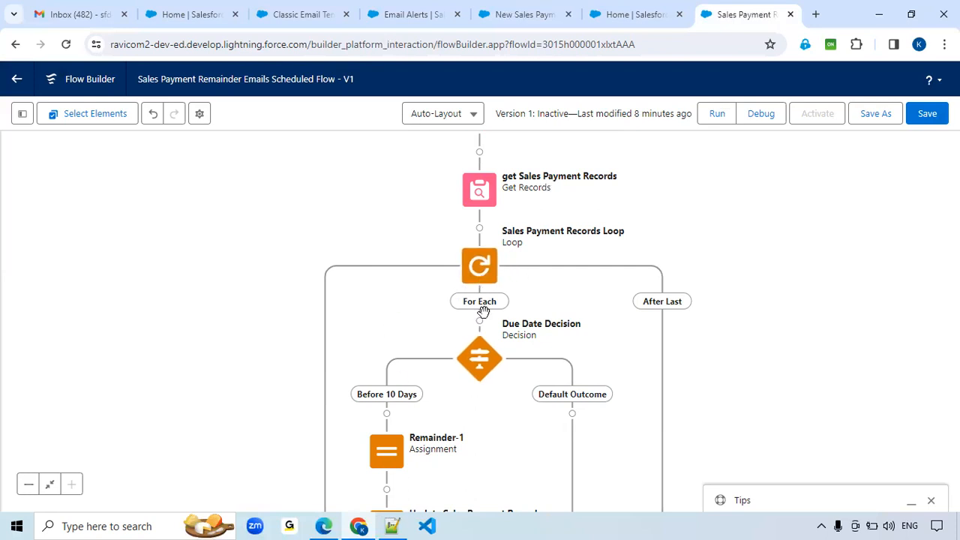
scroll(579, 270, down, 1)
scroll(580, 270, down, 3)
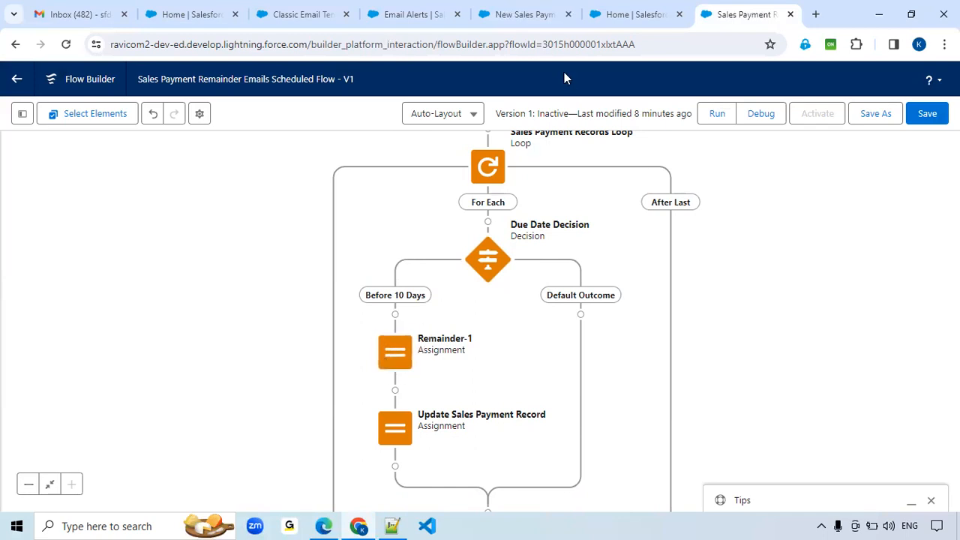
click(525, 14)
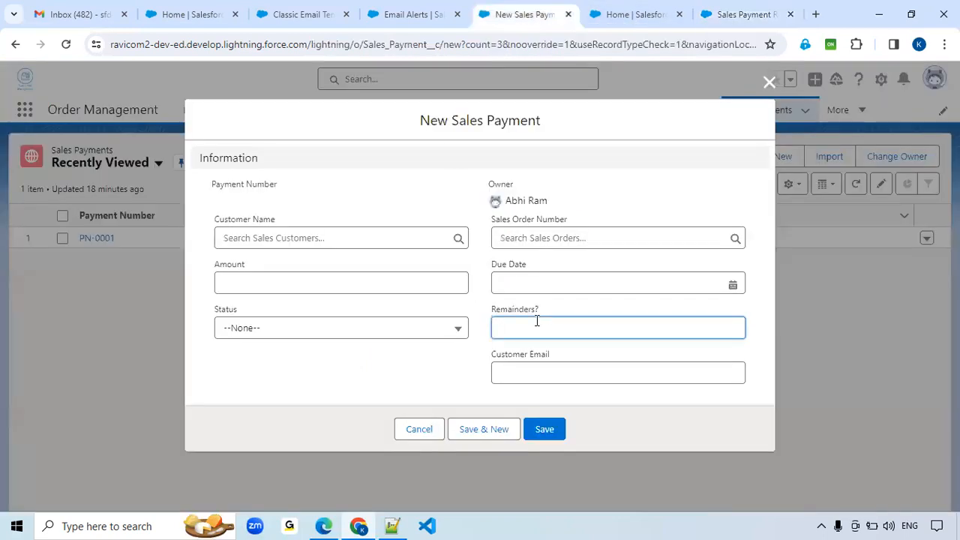
click(735, 14)
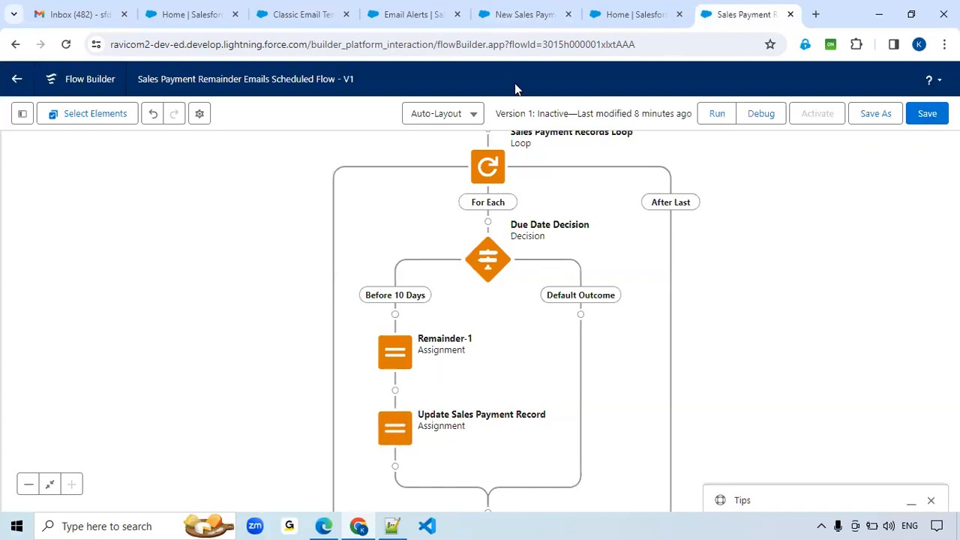
click(523, 21)
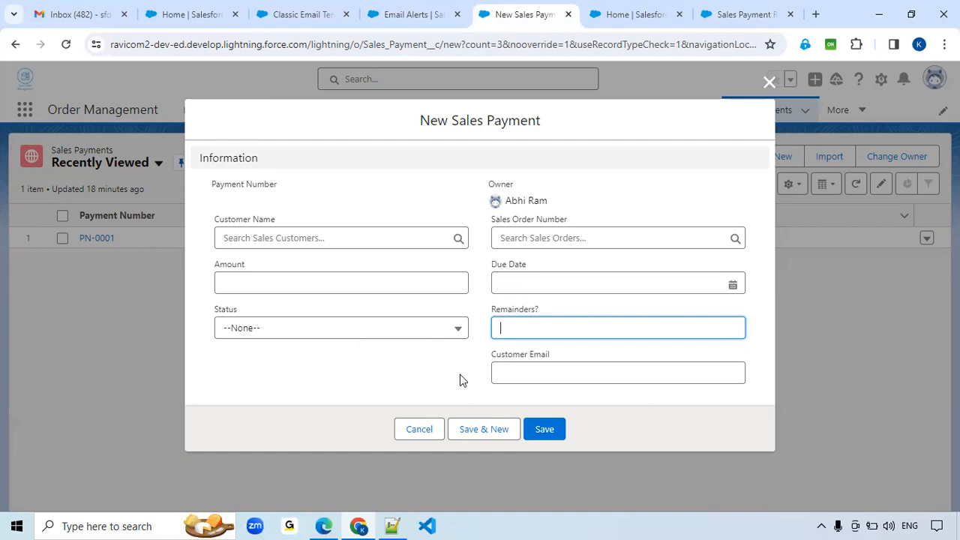
click(638, 14)
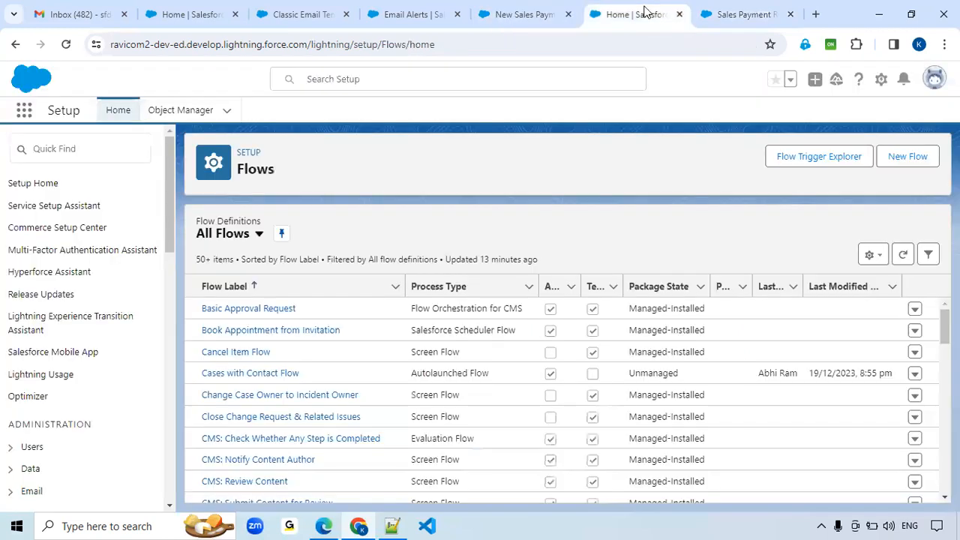
click(741, 14)
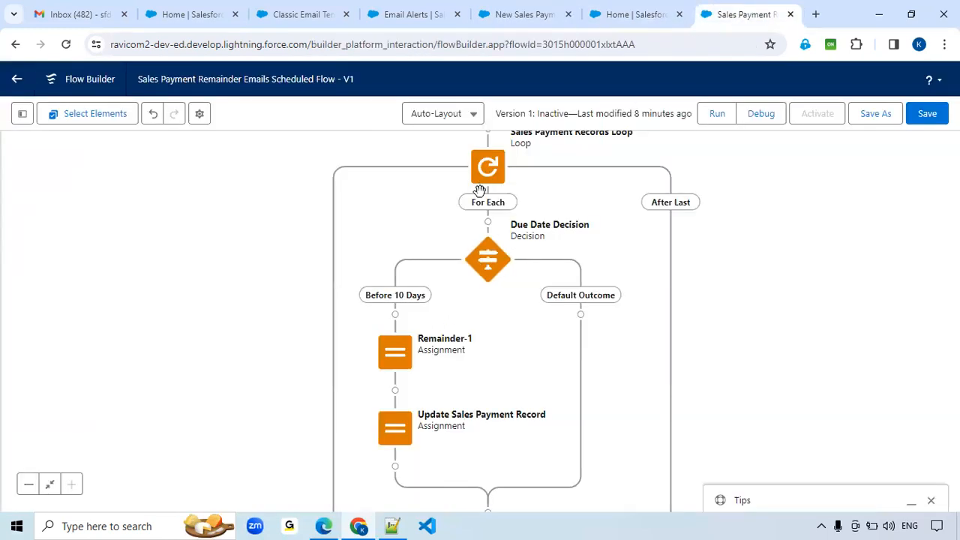
double_click(402, 434)
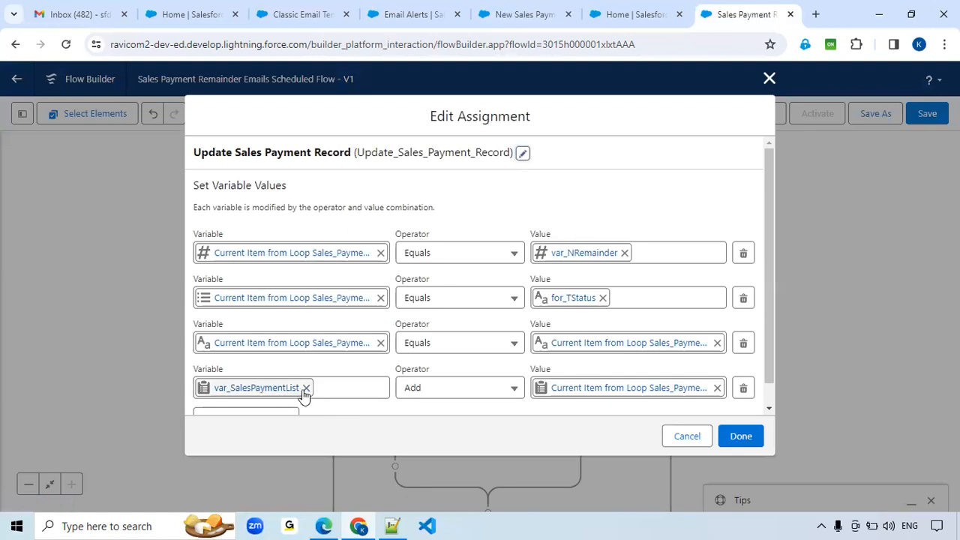
click(685, 438)
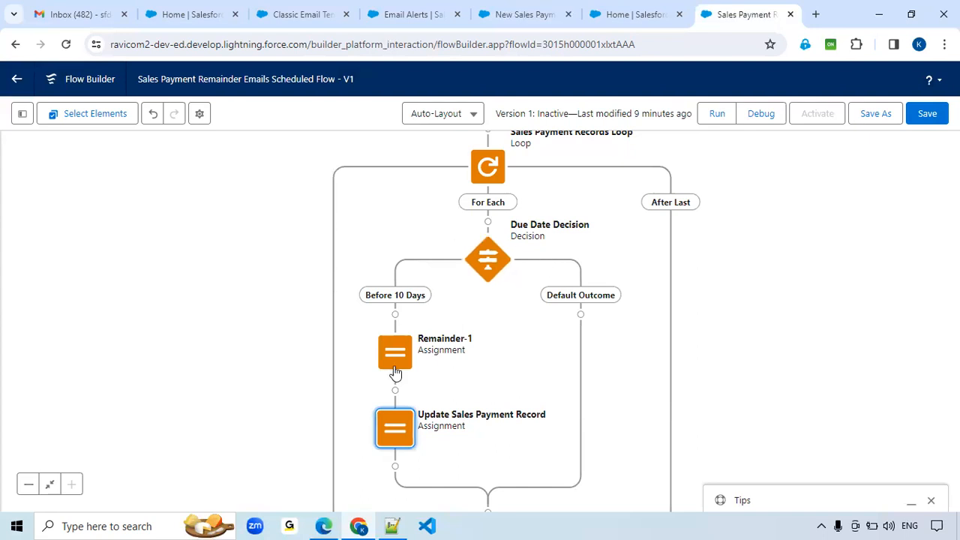
double_click(403, 434)
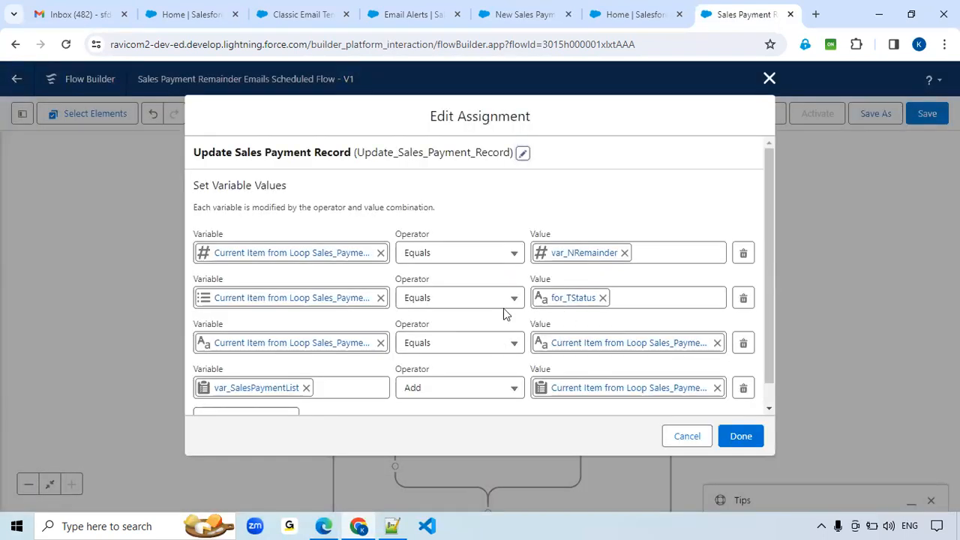
click(679, 442)
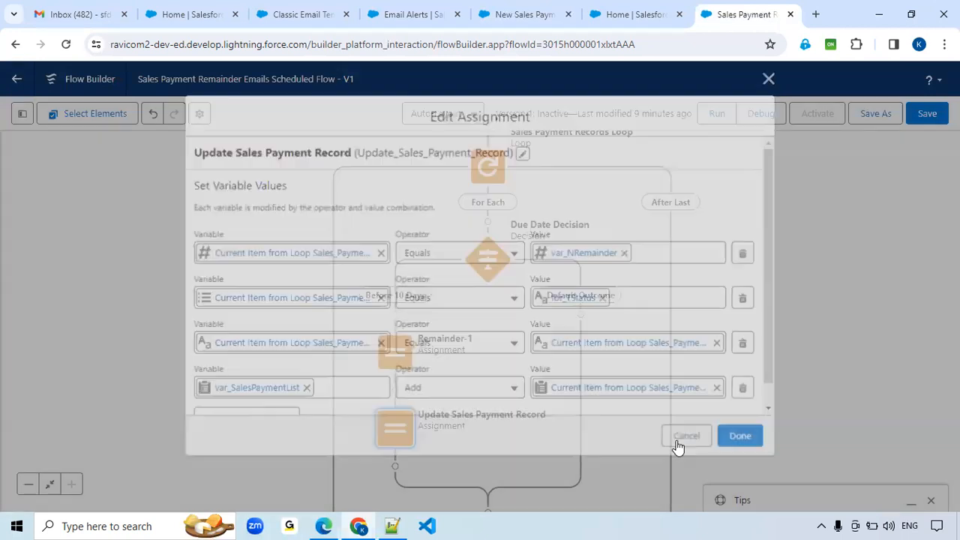
Add an Update Records element on the loop's After Last path, just before End
drag(758, 387, 744, 336)
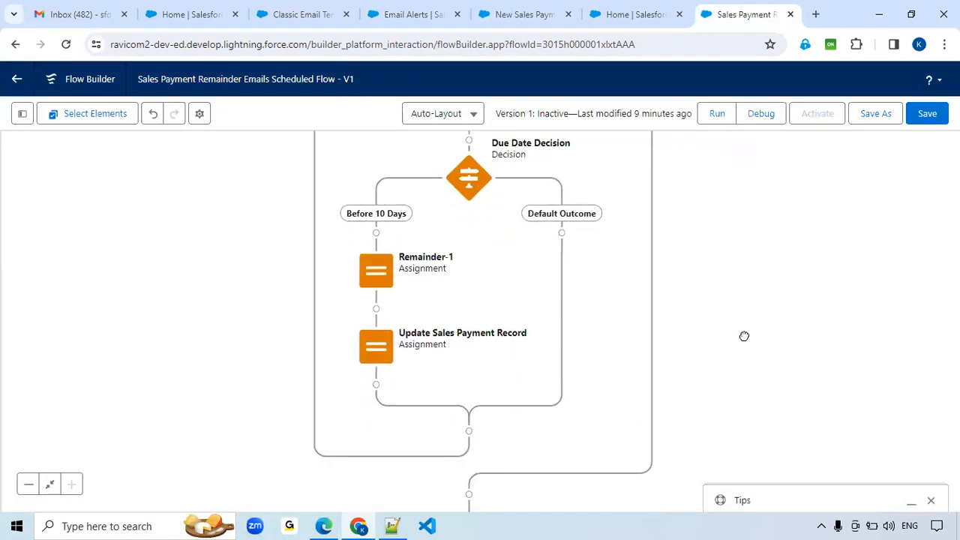
drag(795, 256, 824, 391)
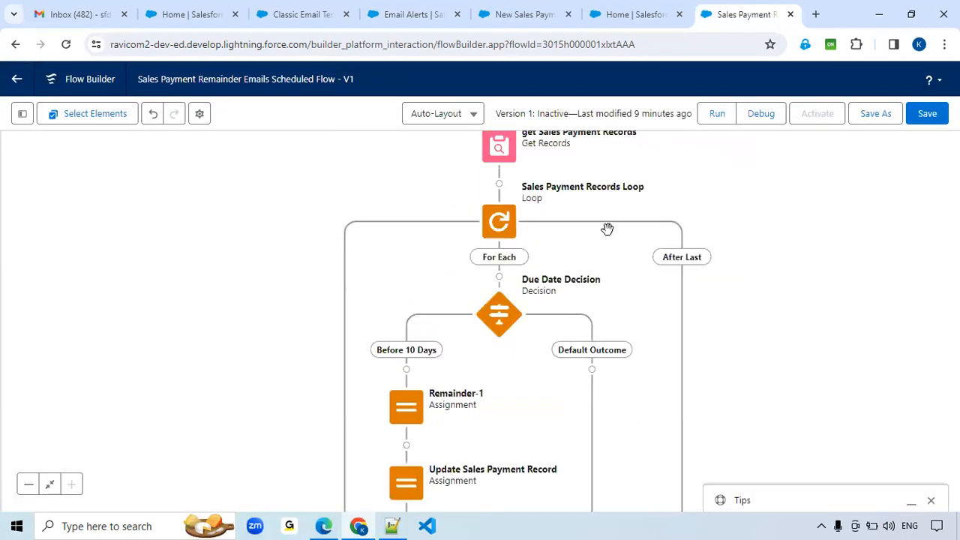
drag(728, 338, 703, 159)
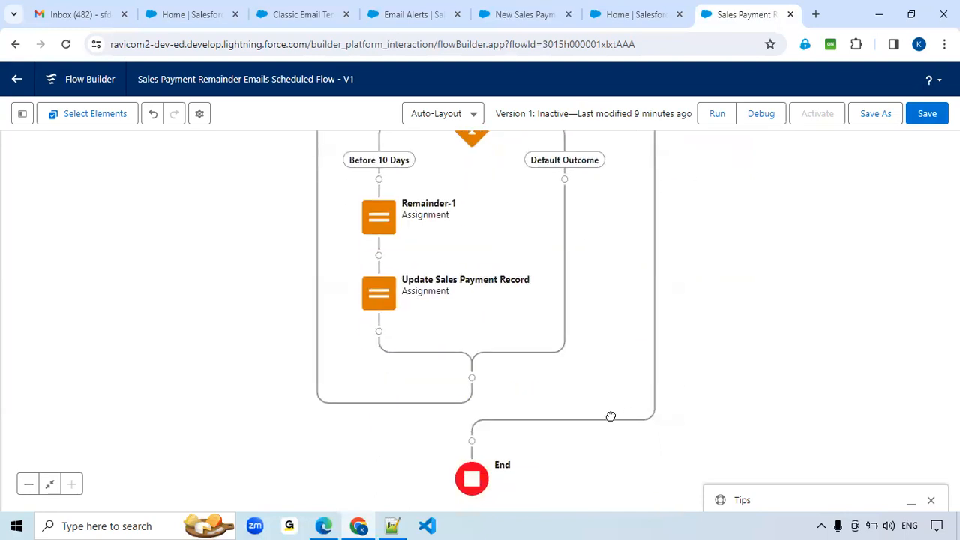
click(472, 441)
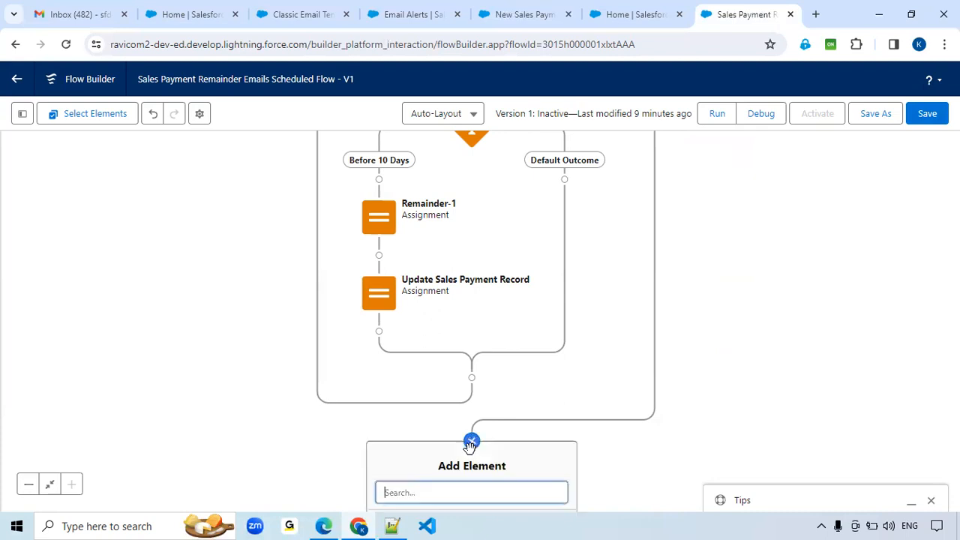
drag(685, 471, 711, 318)
click(505, 360)
text(Update)
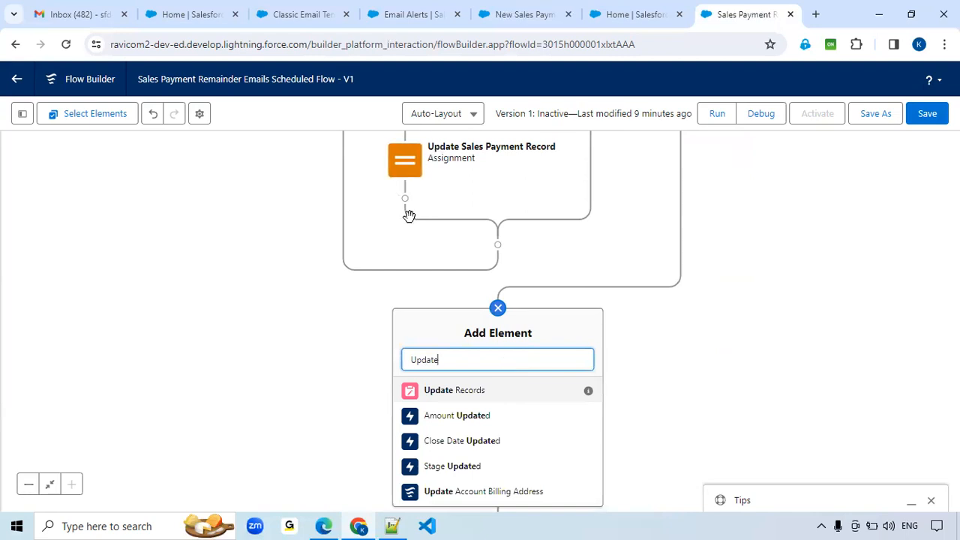
click(448, 398)
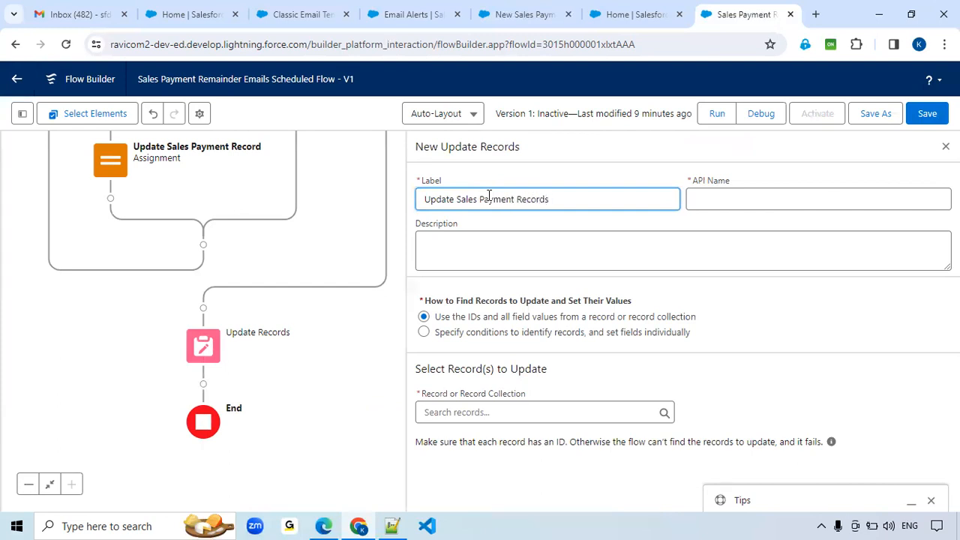
Label the element Update Sales Payment Records and choose var_SalesPaymentList as its record collection
key(Tab)
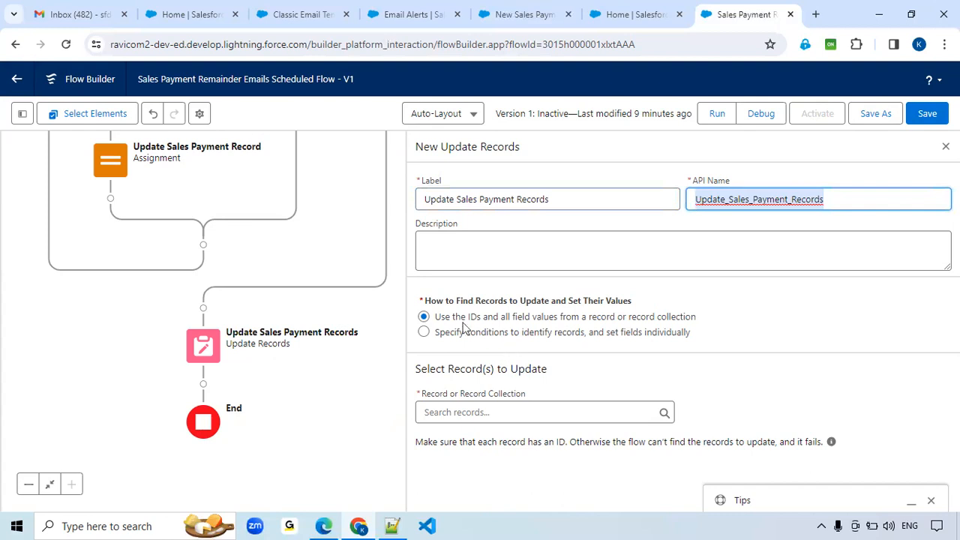
click(450, 415)
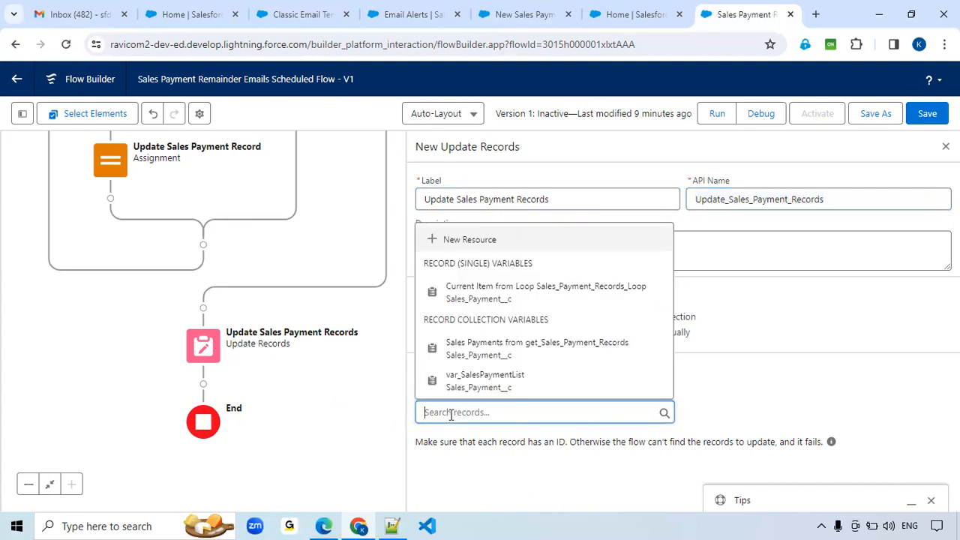
click(489, 381)
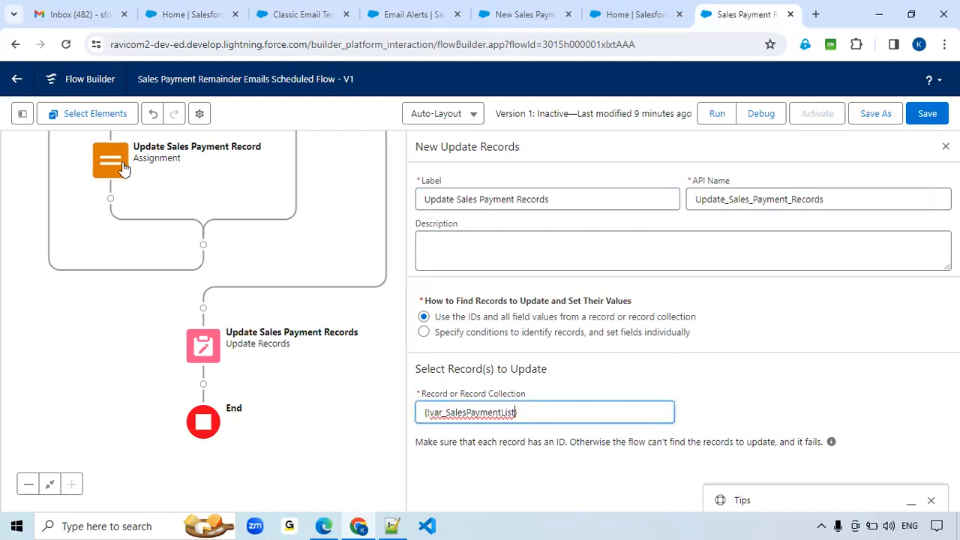
Review the rows of the Update Sales Payment Record assignment and the settings of the Update Sales Payment Records element
double_click(122, 164)
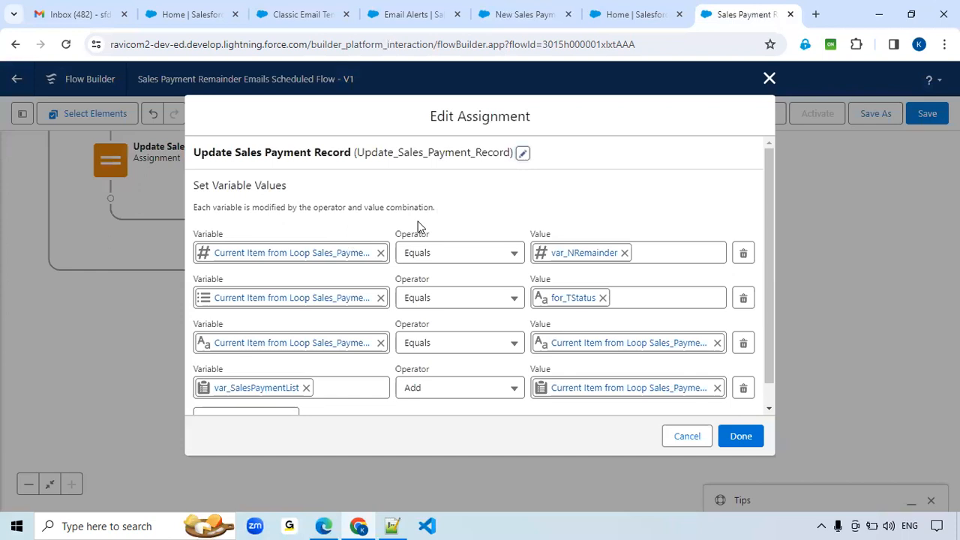
scroll(573, 323, down, 2)
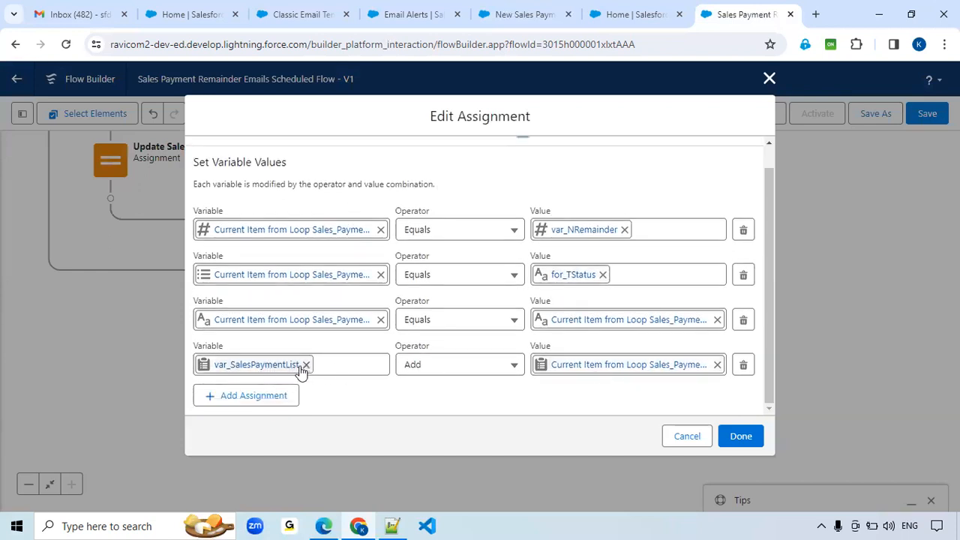
click(684, 439)
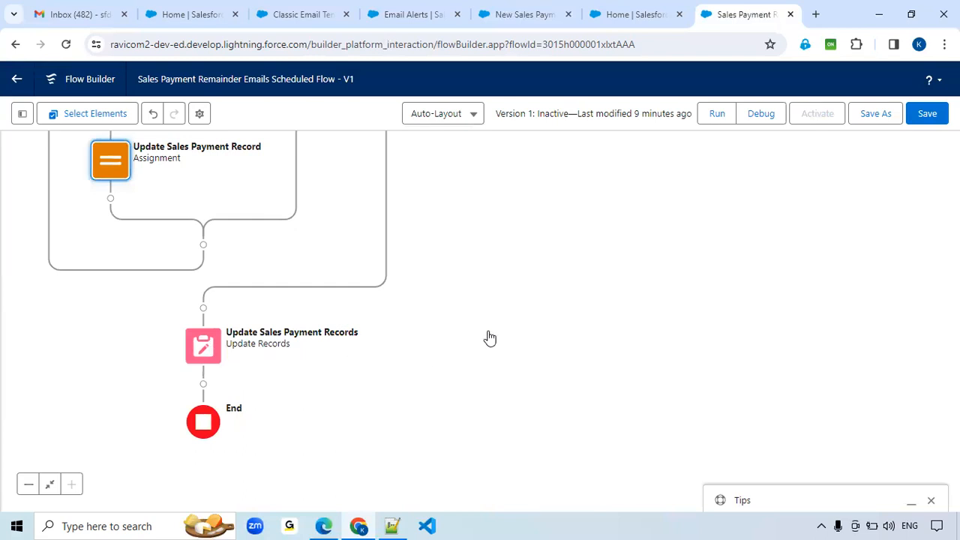
click(203, 345)
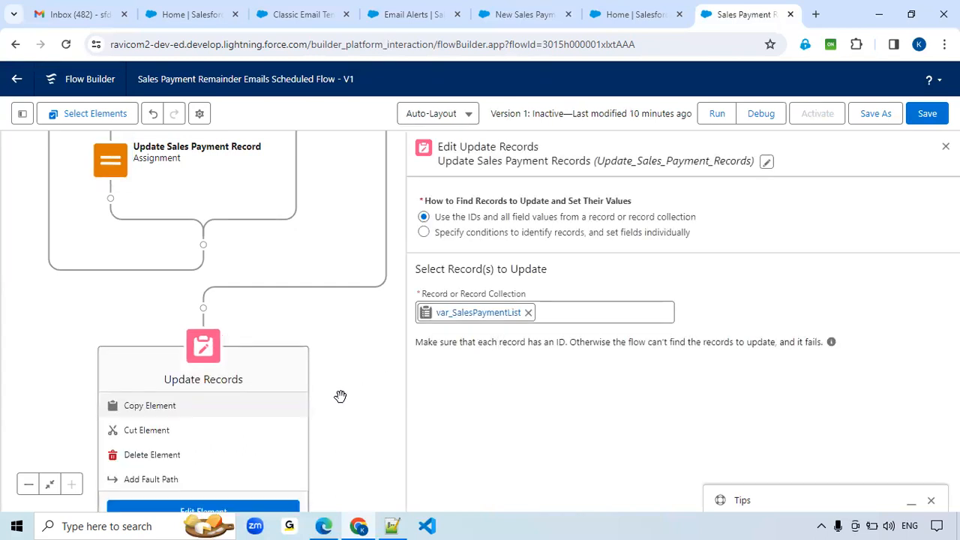
drag(340, 396, 368, 297)
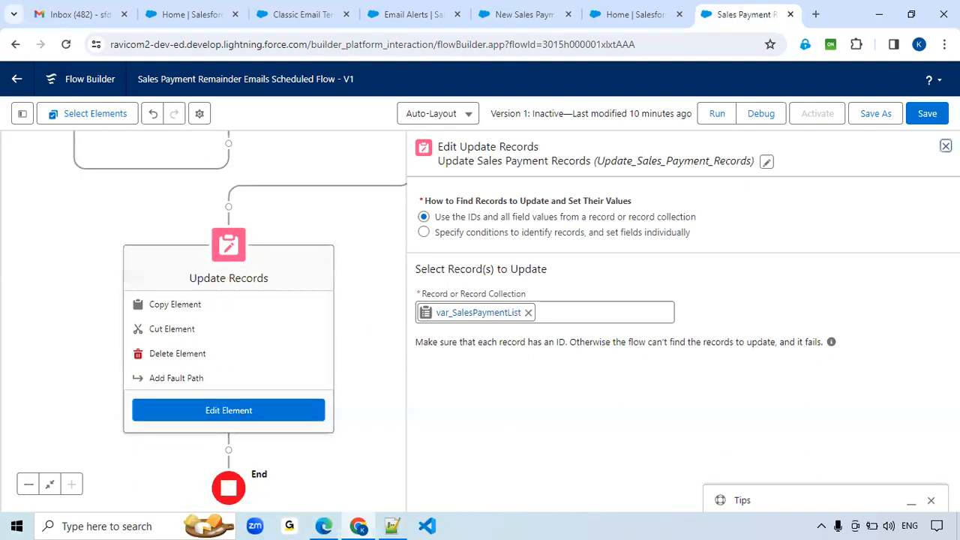
key(Escape)
drag(463, 355, 487, 340)
click(487, 340)
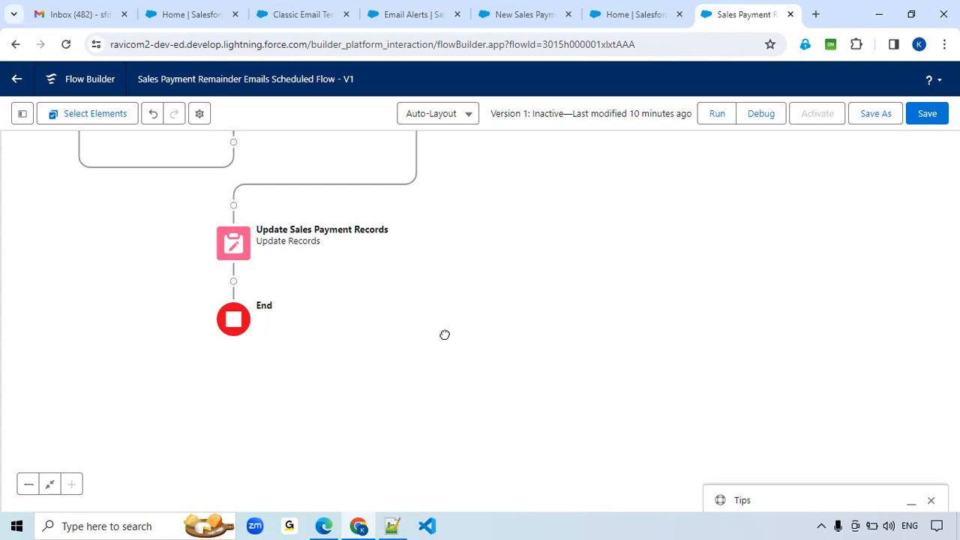
Add a Loop element between Update Sales Payment Records and End
drag(429, 335, 630, 358)
drag(544, 323, 553, 388)
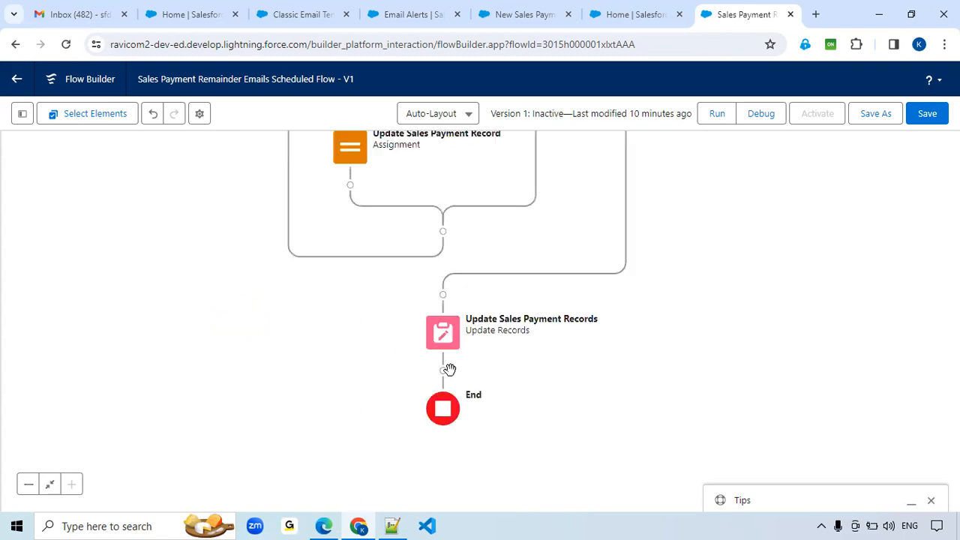
click(443, 370)
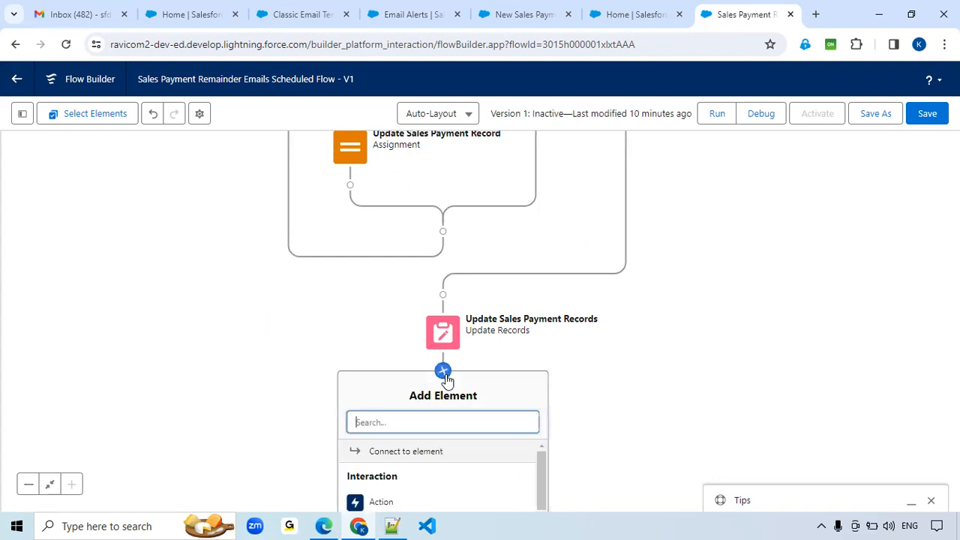
text(f)
key(BackSpace)
text(loop)
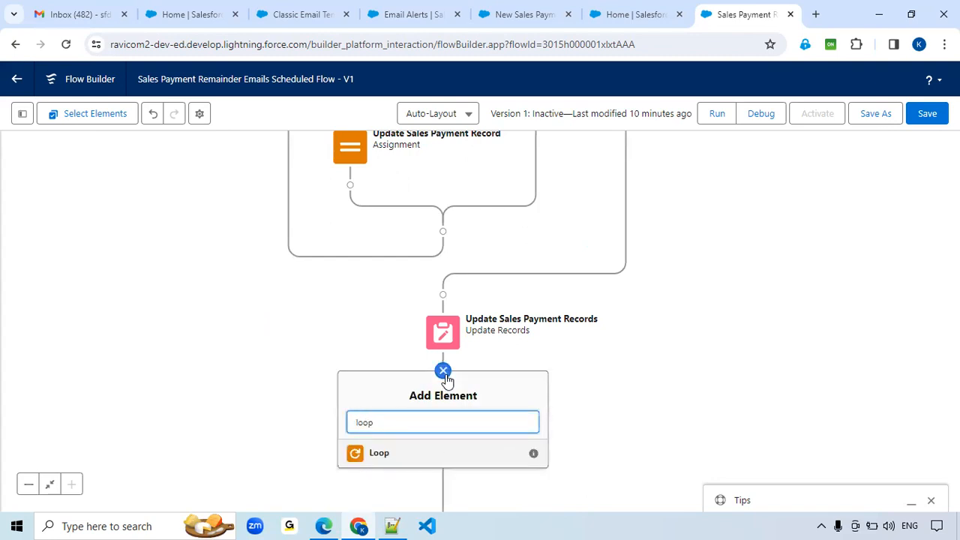
click(379, 455)
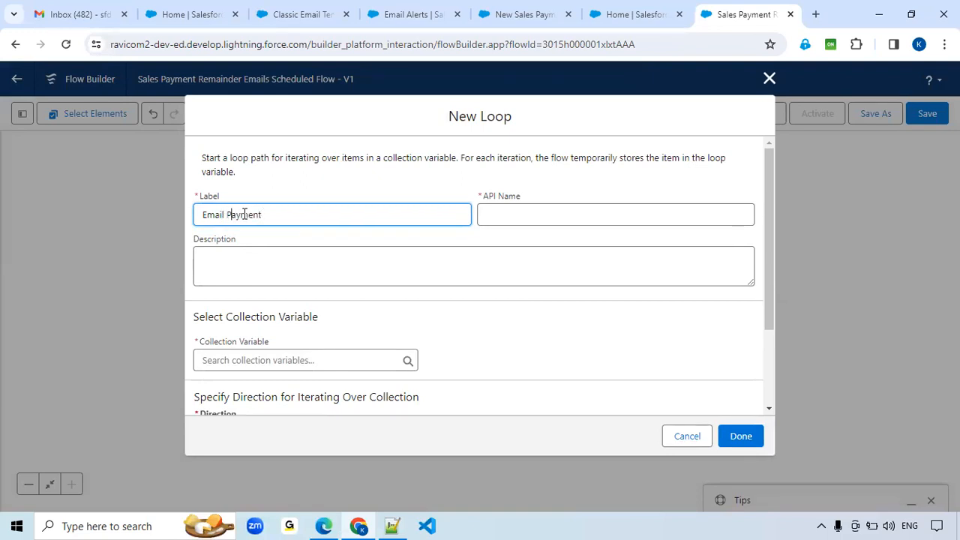
Label the loop Email Sales Payment Loop, iterate over var_SalesPaymentList from first to last item, and finish it
text(Sales)
click(315, 215)
scroll(265, 338, down, 3)
click(252, 249)
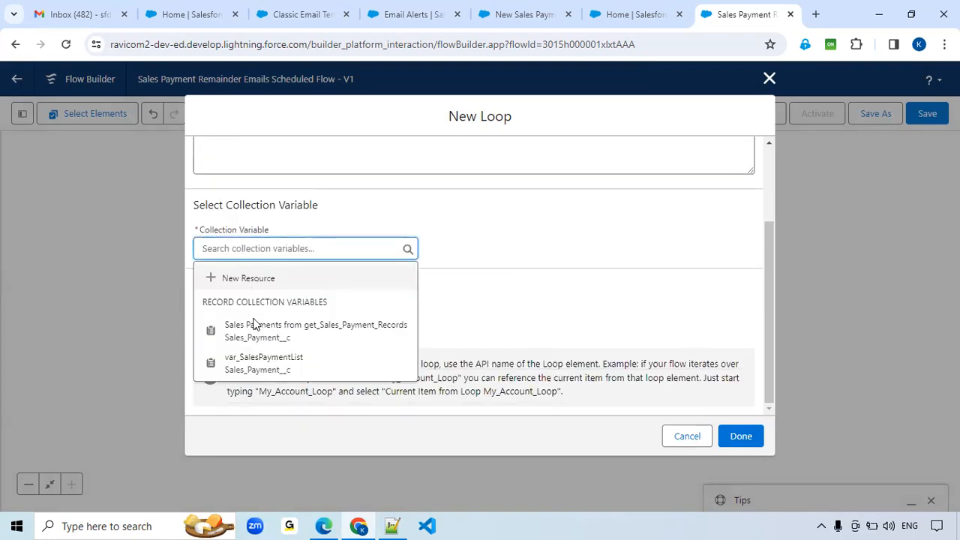
click(266, 363)
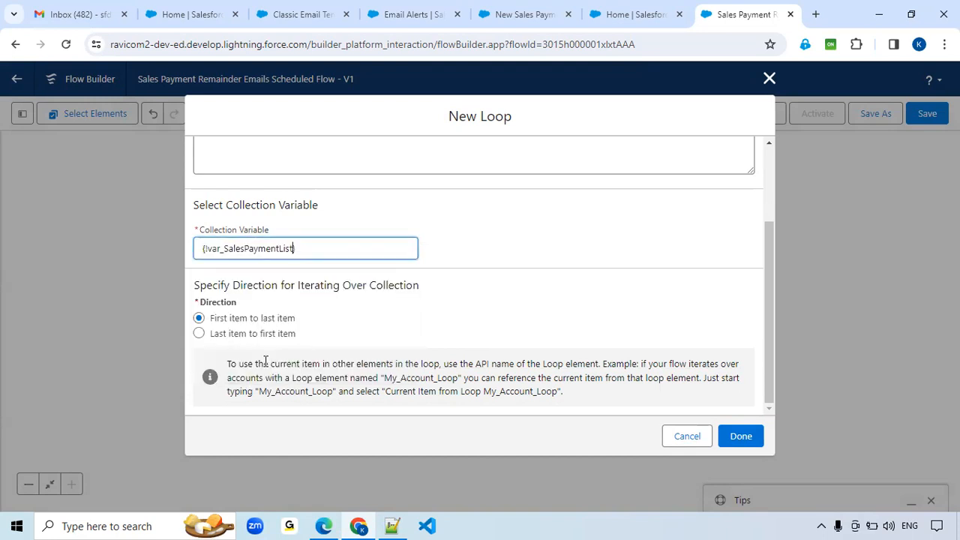
click(740, 439)
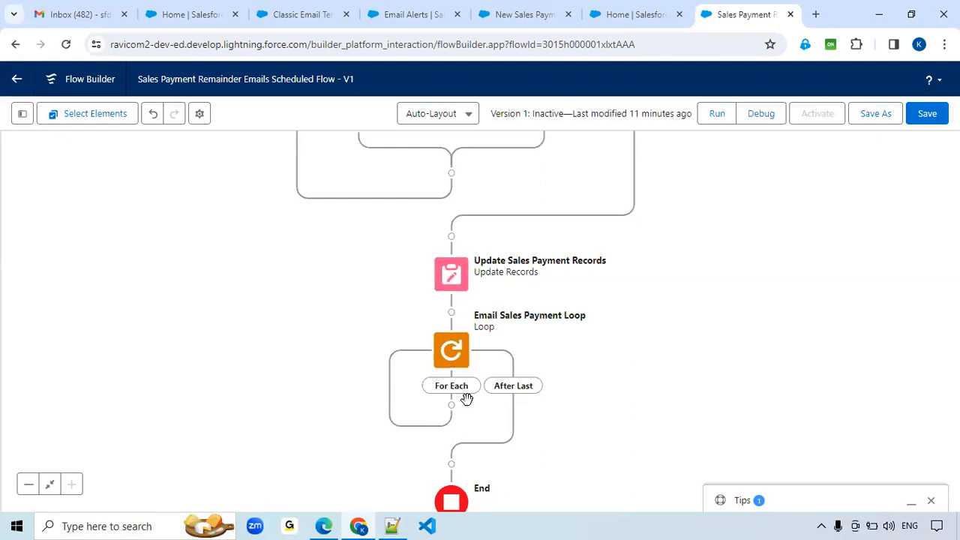
Add the Sales Payment Email Alert action to the email loop's For Each path and label it Sales Payment Email Alert
drag(589, 388, 612, 281)
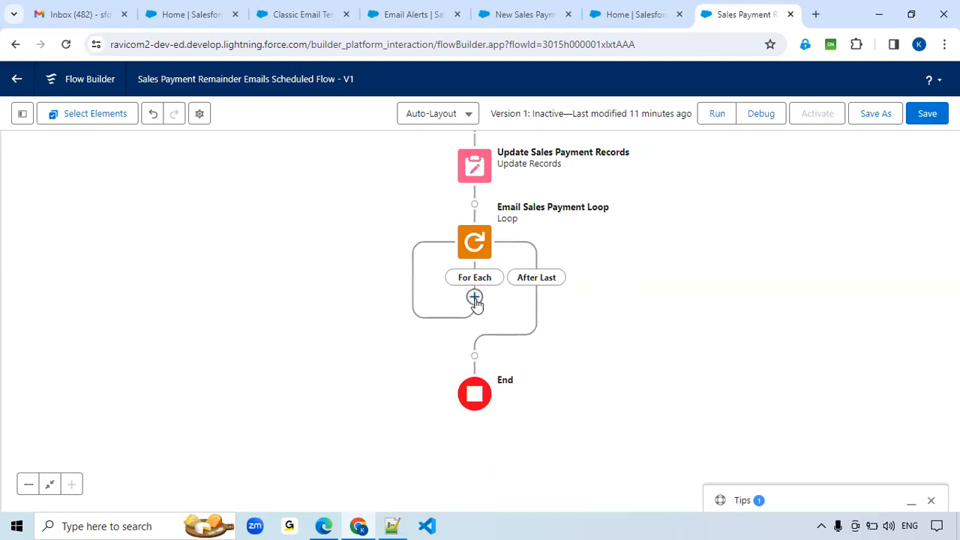
click(475, 298)
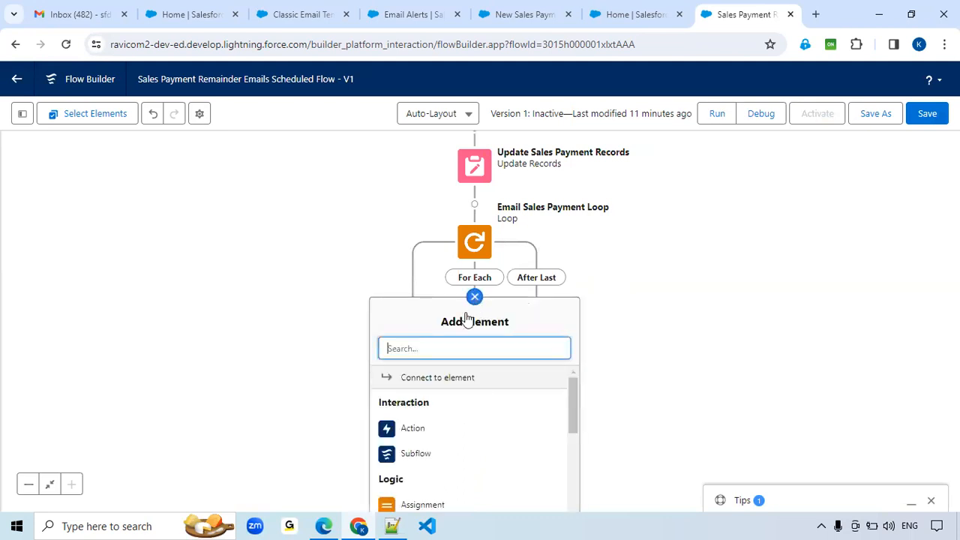
click(414, 428)
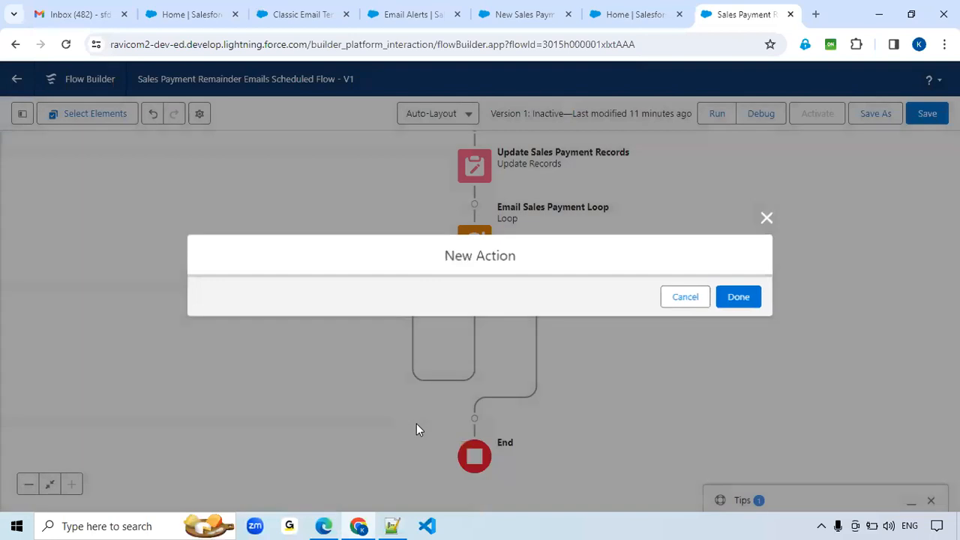
click(471, 166)
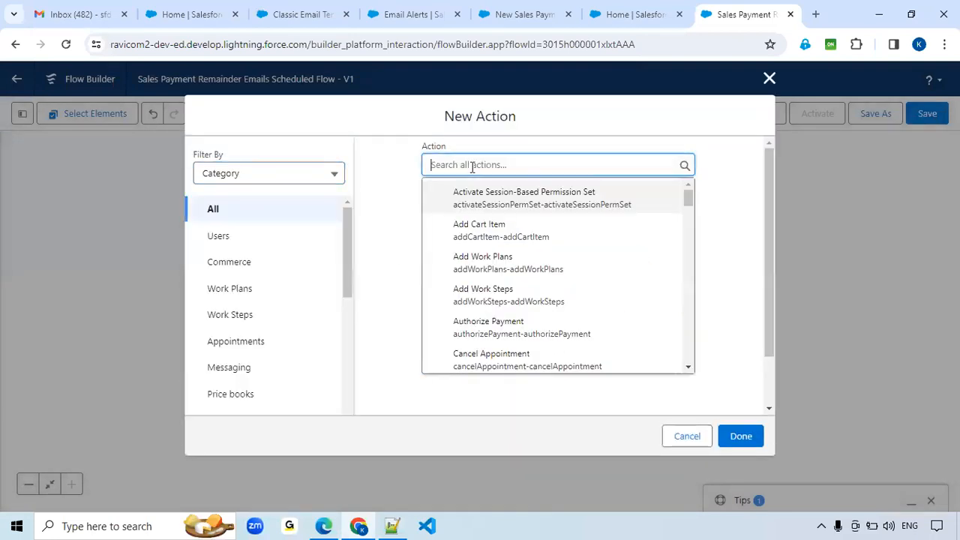
text(sale)
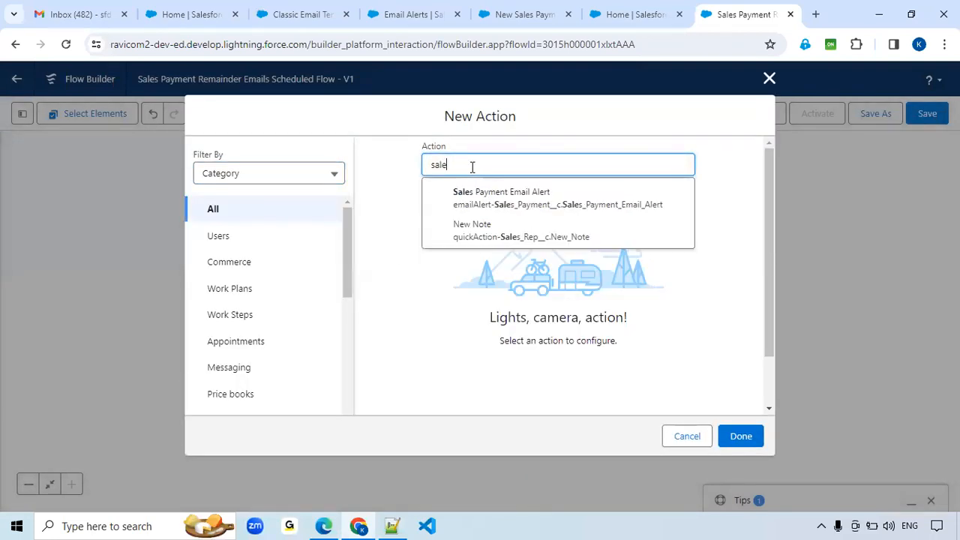
click(558, 207)
click(415, 254)
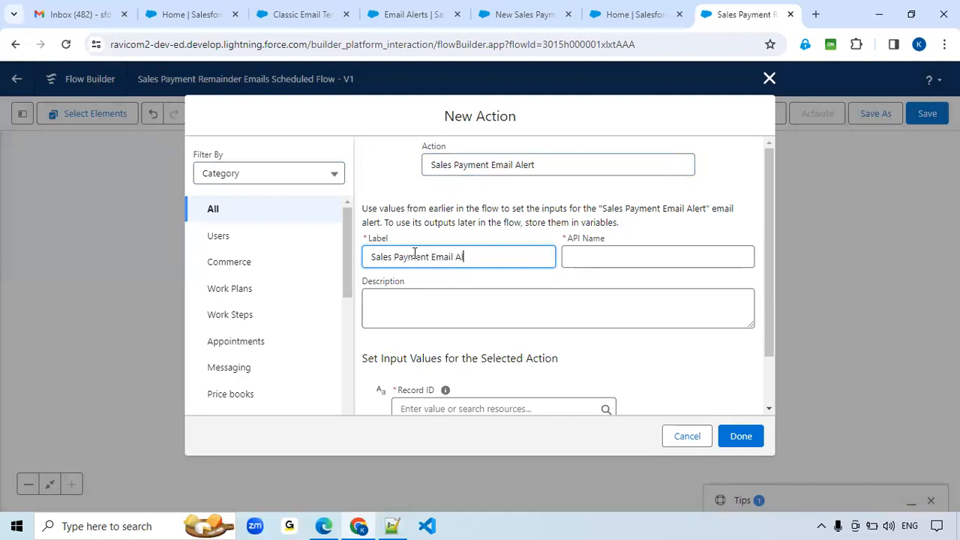
Review the Sales Payment Email Alert details and the merge fields in its email template, and return to the flow
click(407, 15)
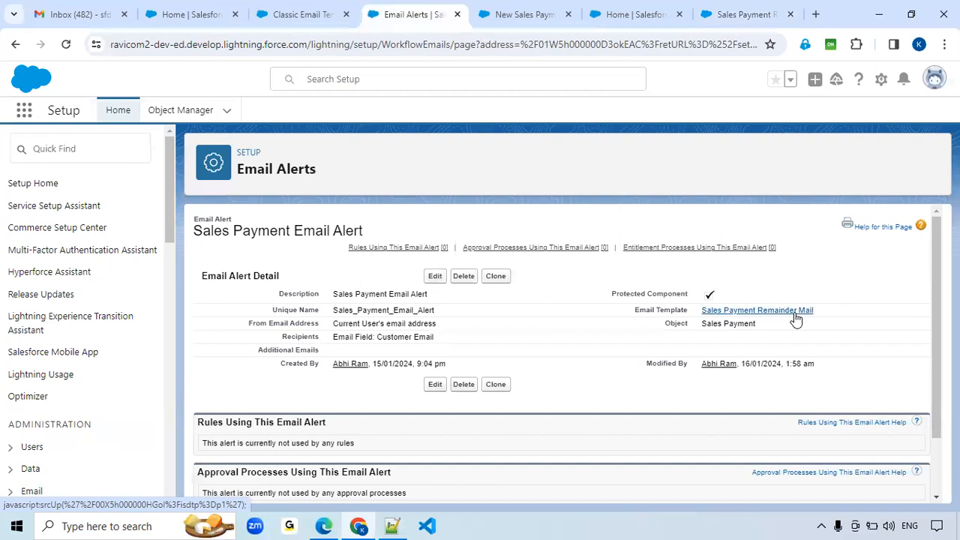
click(285, 14)
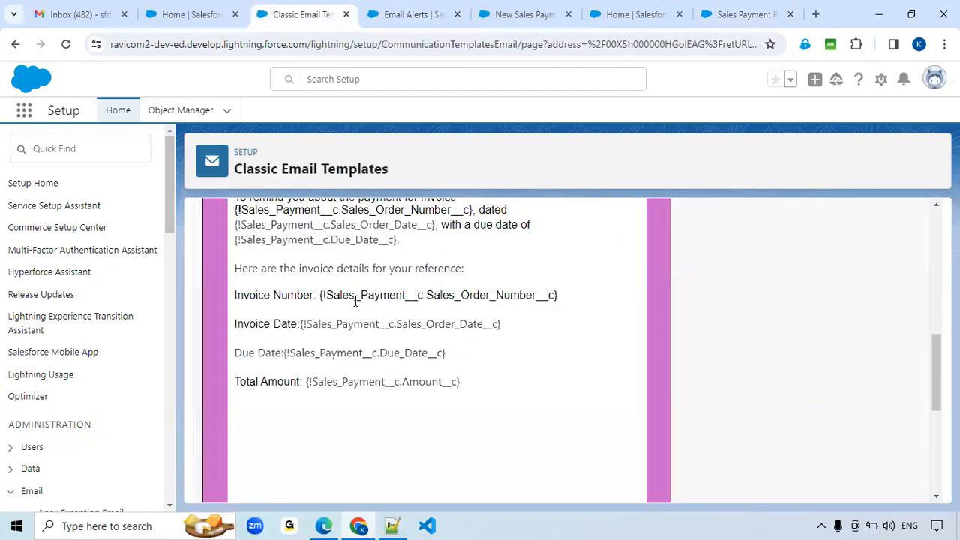
scroll(356, 300, up, 4)
scroll(357, 315, down, 4)
scroll(405, 386, up, 4)
click(646, 9)
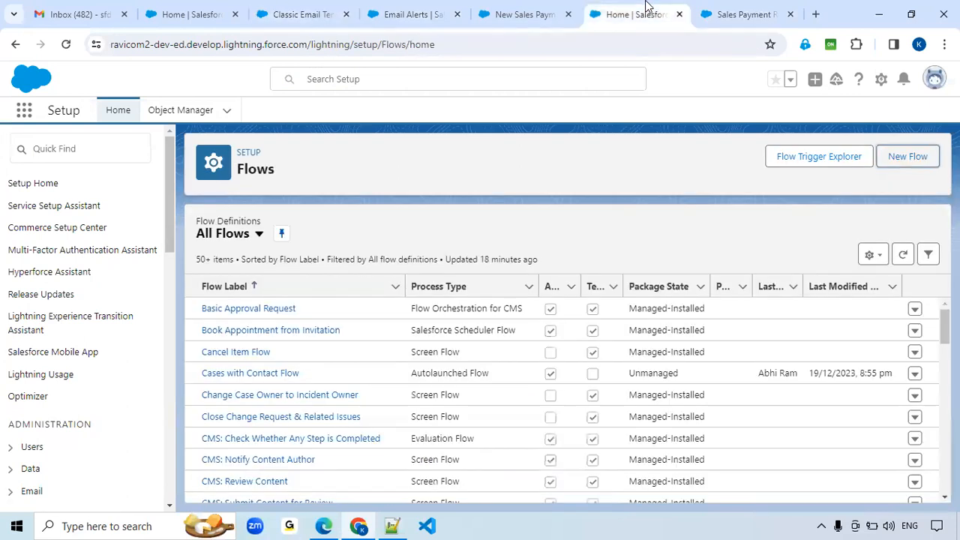
click(506, 11)
click(708, 14)
Set the Sales Payment Email Alert action's Record ID to {!Email_Sales_Payment_Loop.Id} and finish the action
scroll(571, 244, down, 2)
click(466, 345)
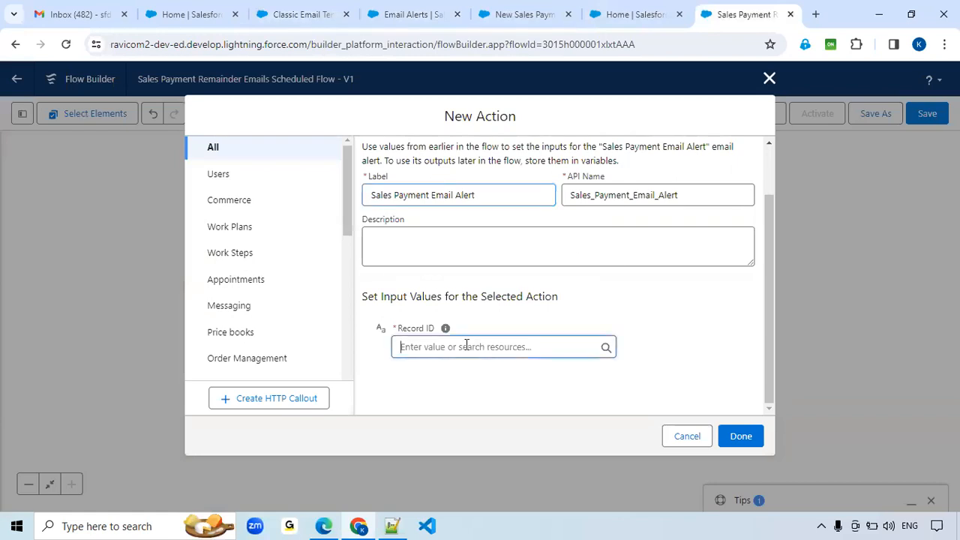
scroll(478, 294, down, 2)
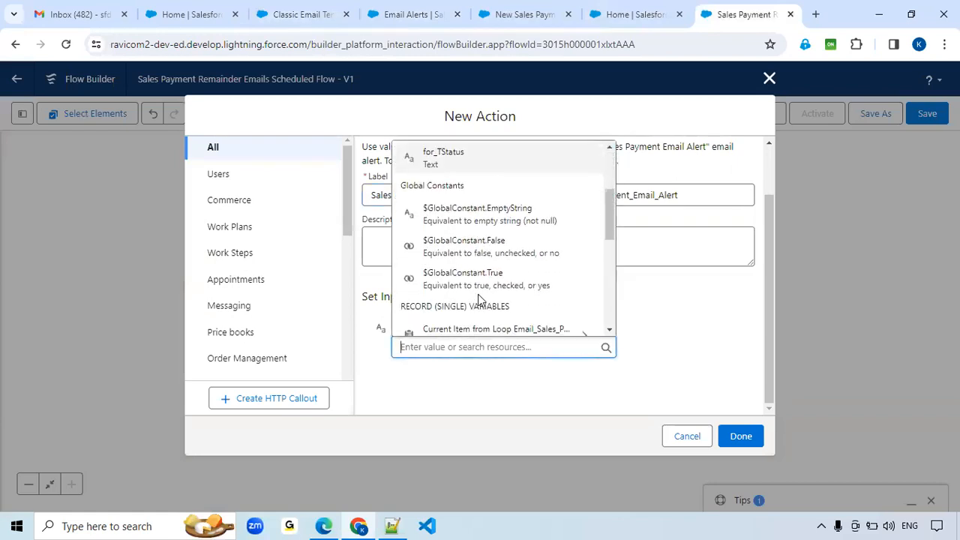
scroll(463, 270, down, 3)
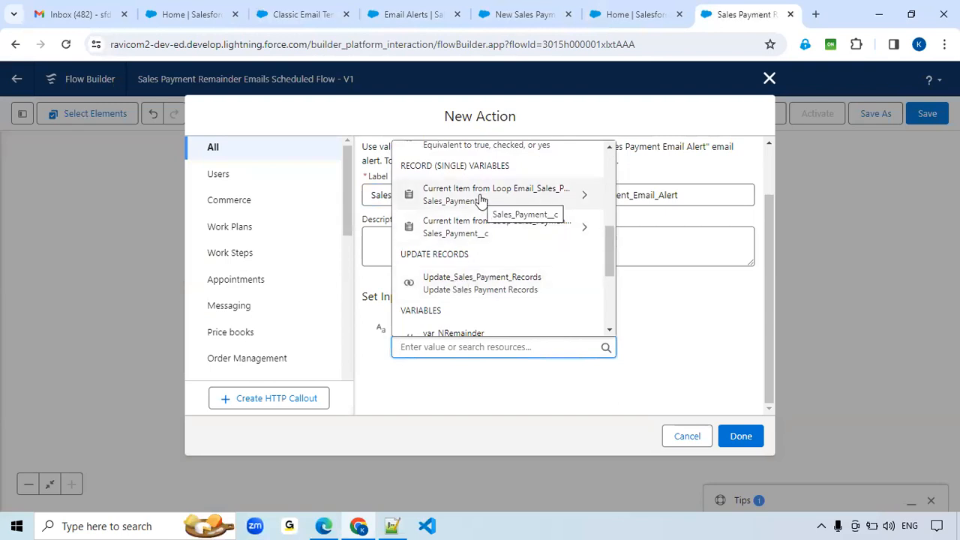
click(552, 200)
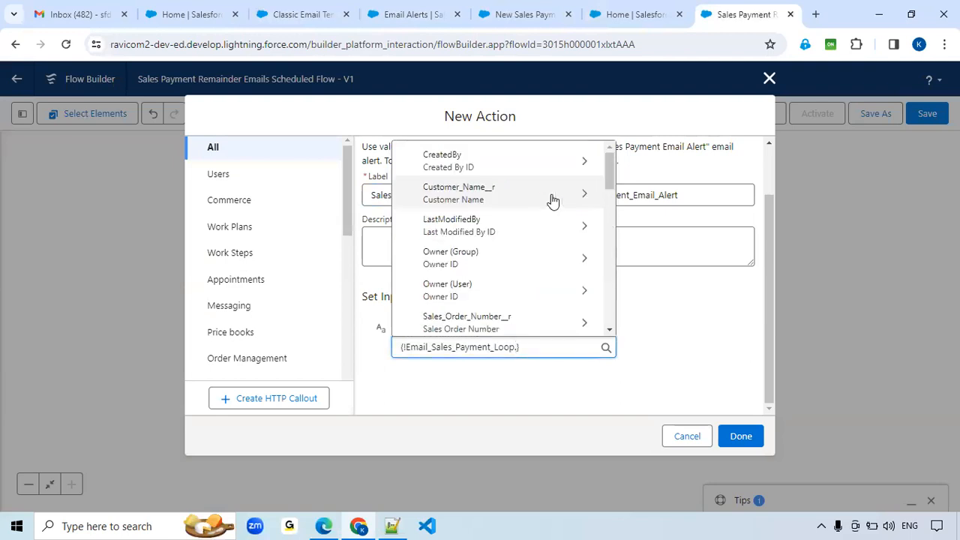
text(Id)
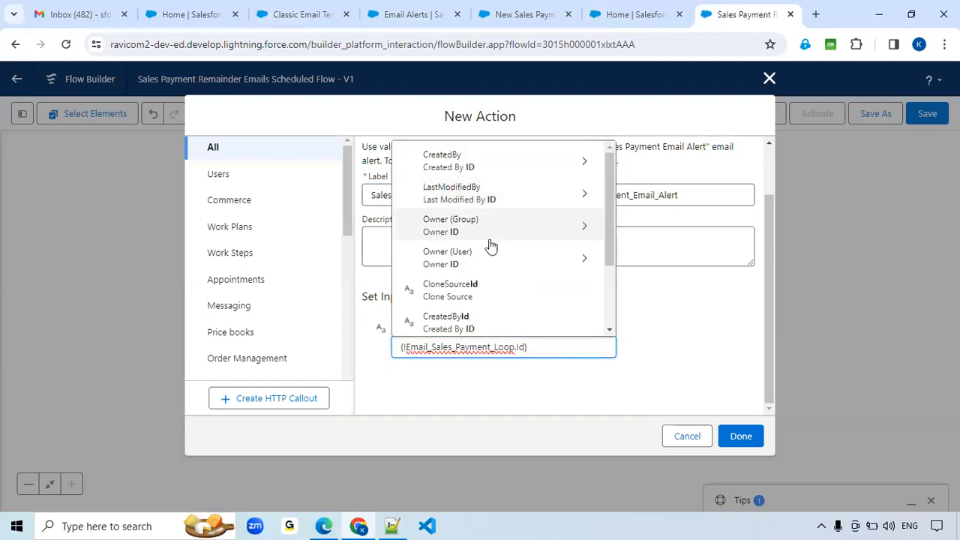
scroll(490, 250, down, 2)
click(480, 258)
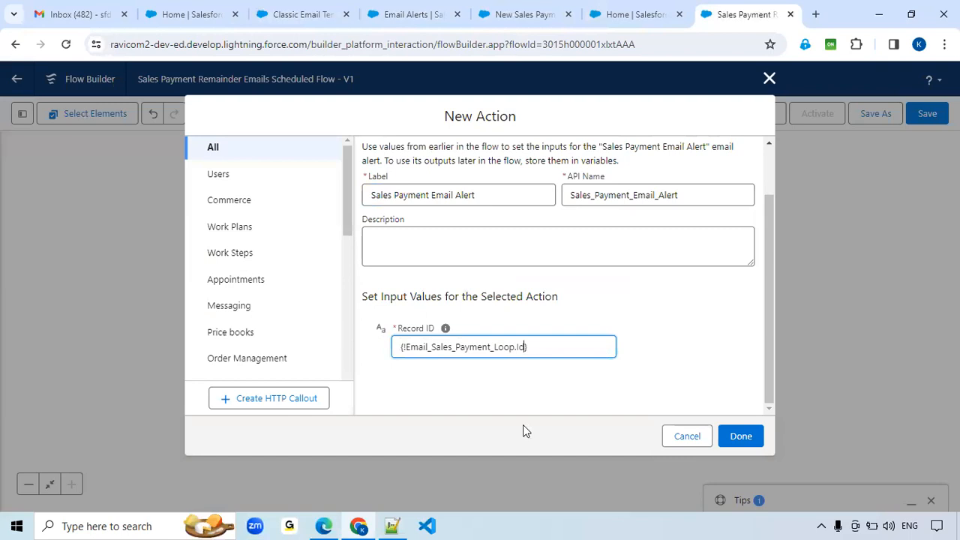
click(522, 387)
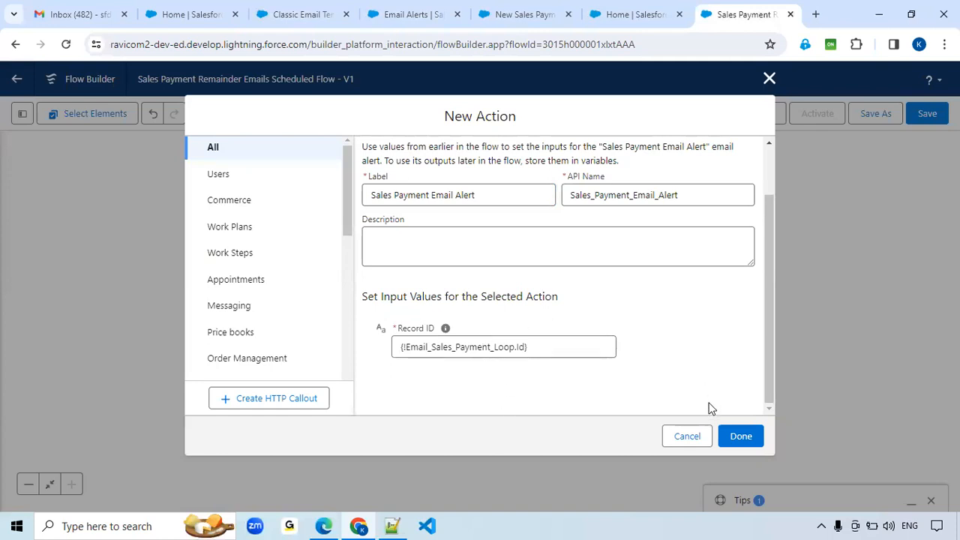
click(741, 436)
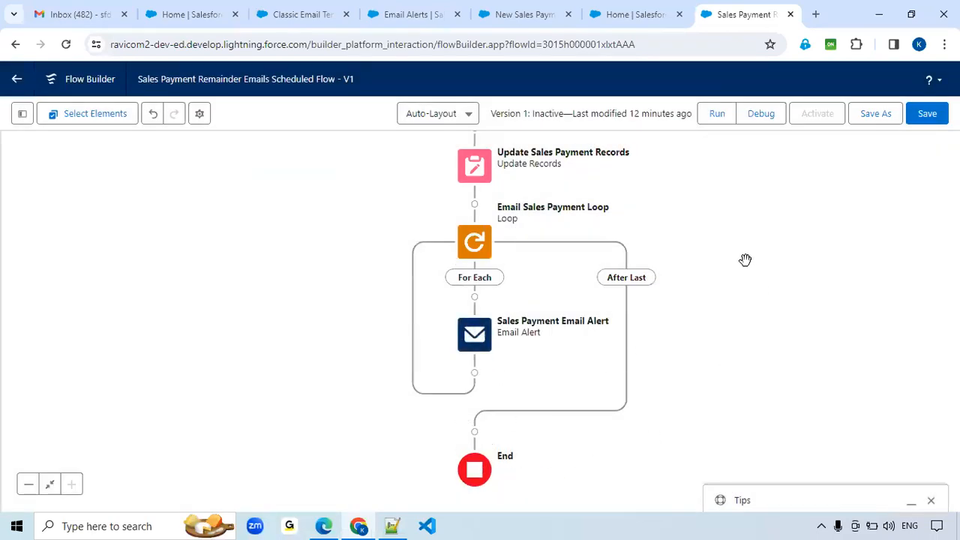
Review the flow's update and email loop layout against the reminder schedule table in the slides, and return to the flow
drag(739, 218, 761, 377)
drag(769, 286, 782, 366)
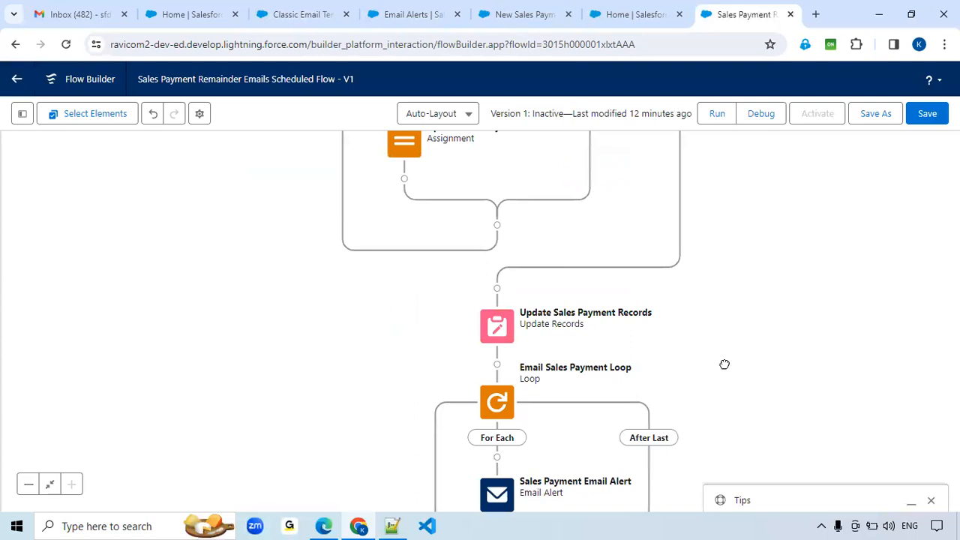
click(333, 524)
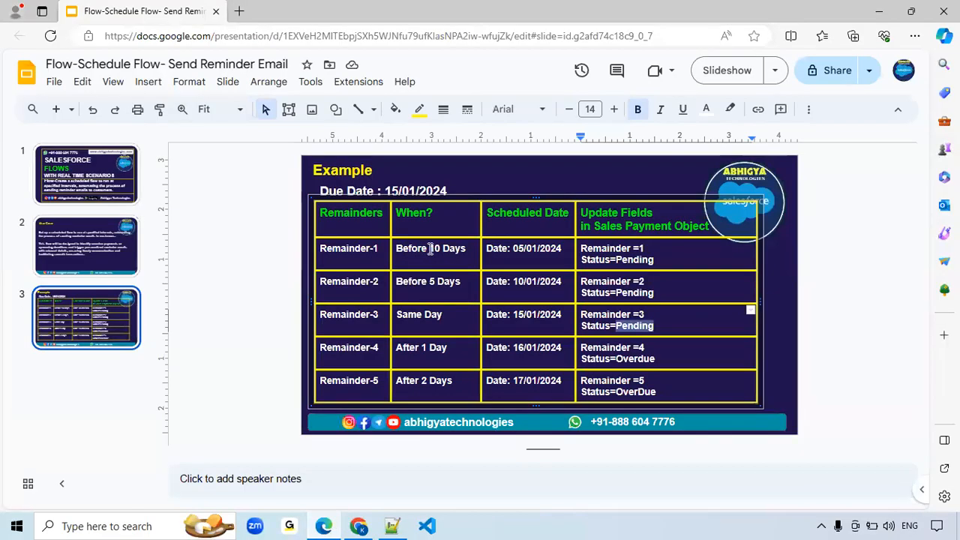
click(650, 251)
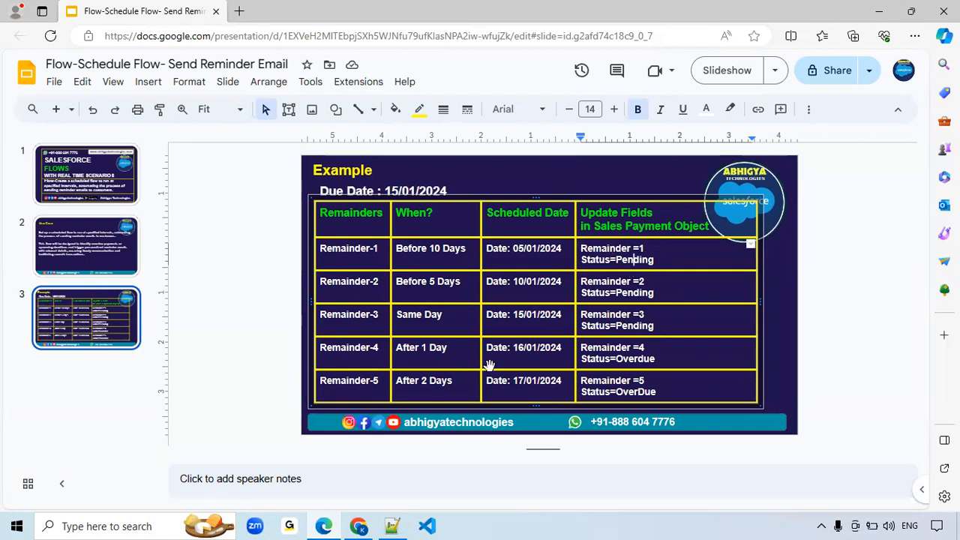
key(alt+Tab)
Save the Sales Payment Remainder Emails Scheduled Flow as a new version
drag(793, 404, 768, 278)
drag(731, 372, 726, 281)
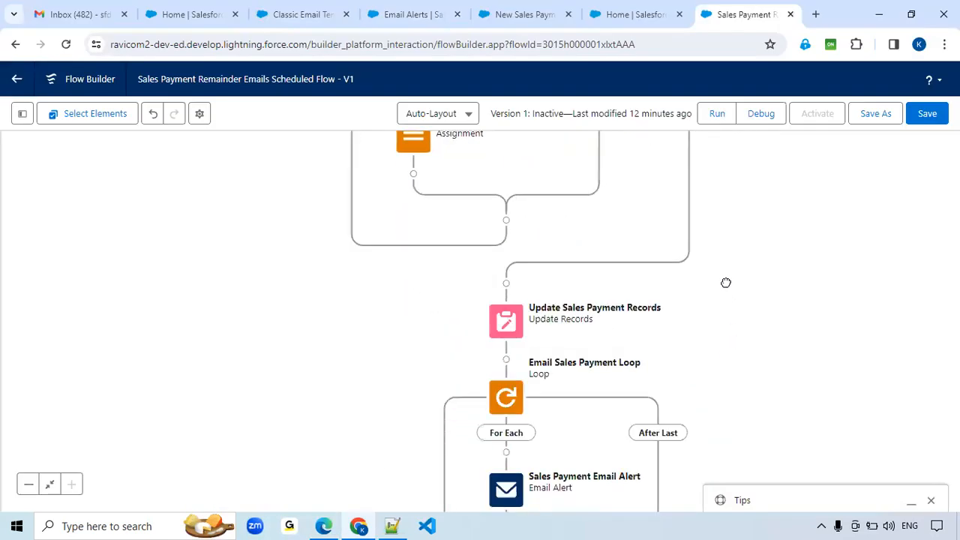
click(870, 114)
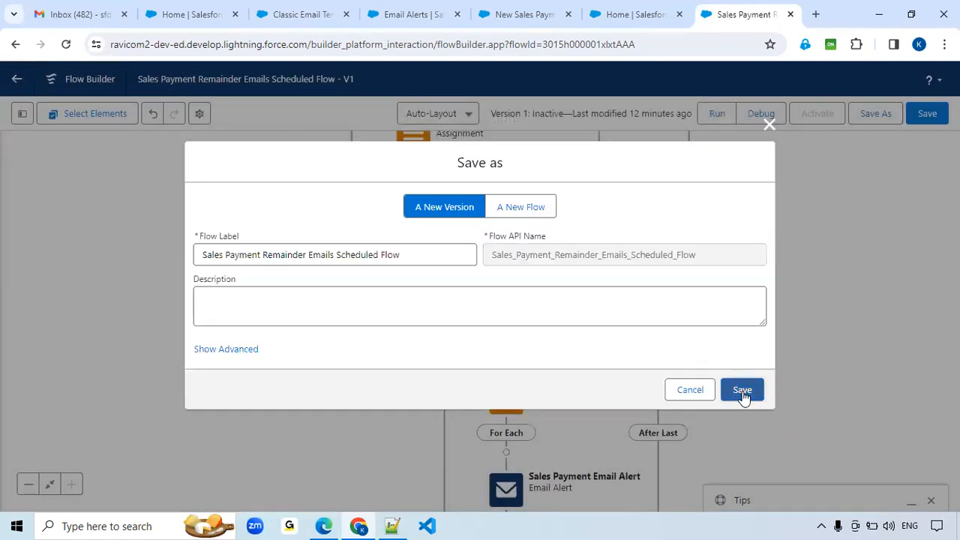
click(742, 393)
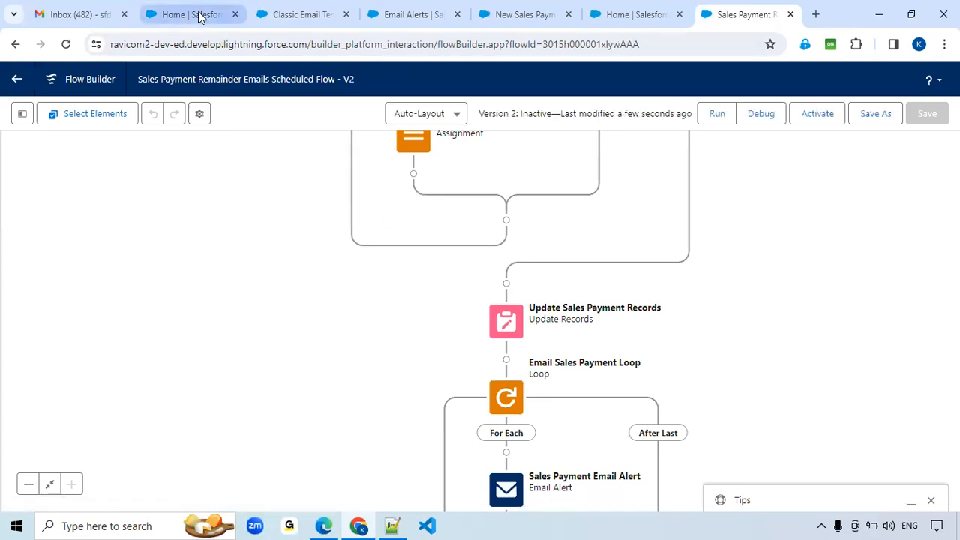
Discard the blank New Sales Payment form and open payment PN-0001 for editing
click(507, 15)
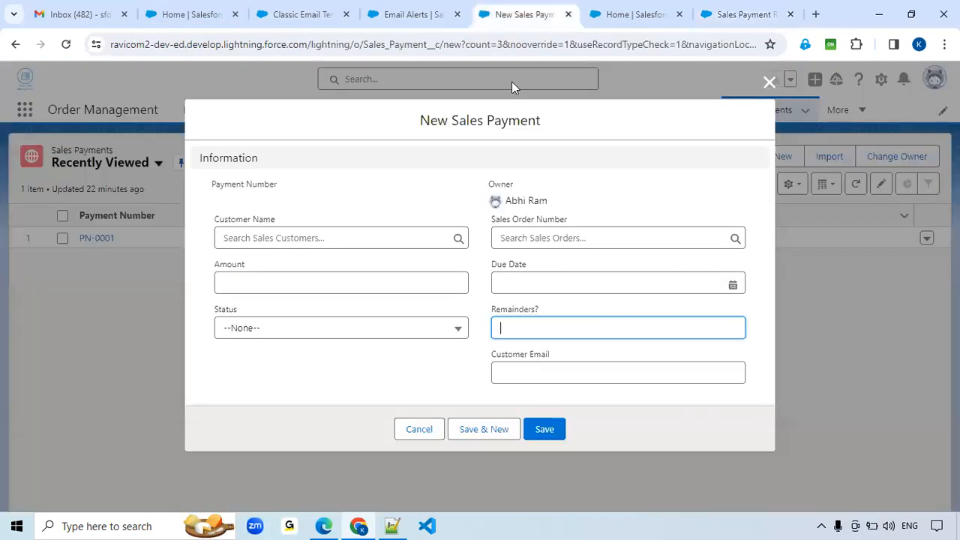
click(768, 82)
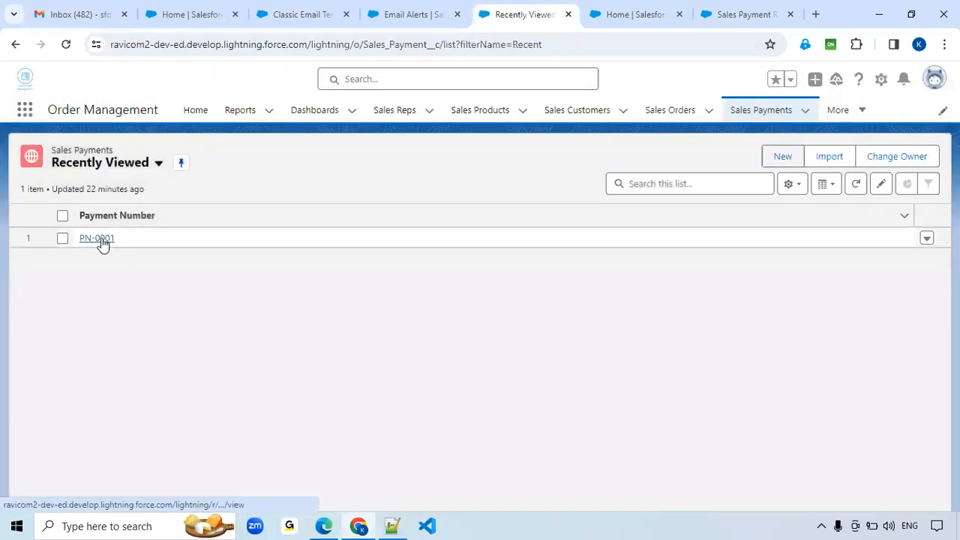
click(102, 240)
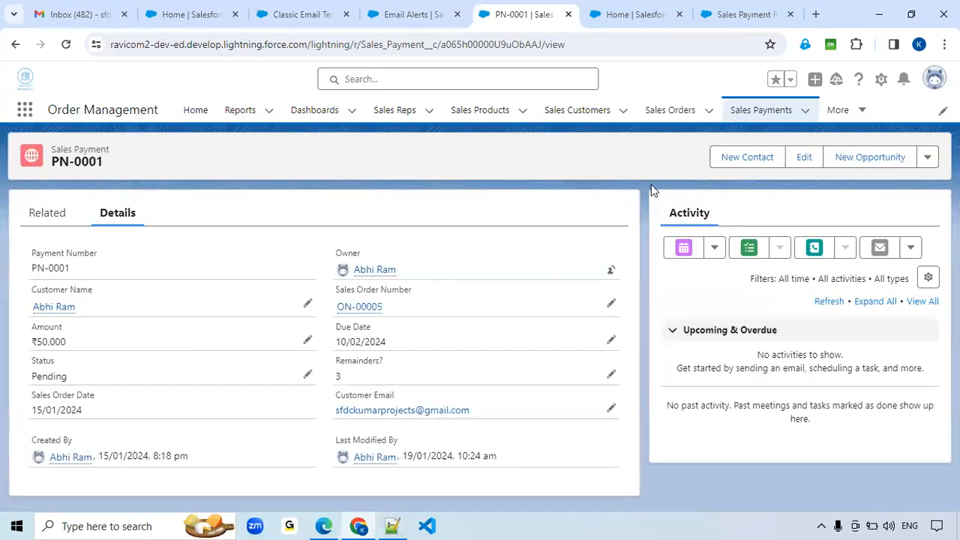
click(804, 159)
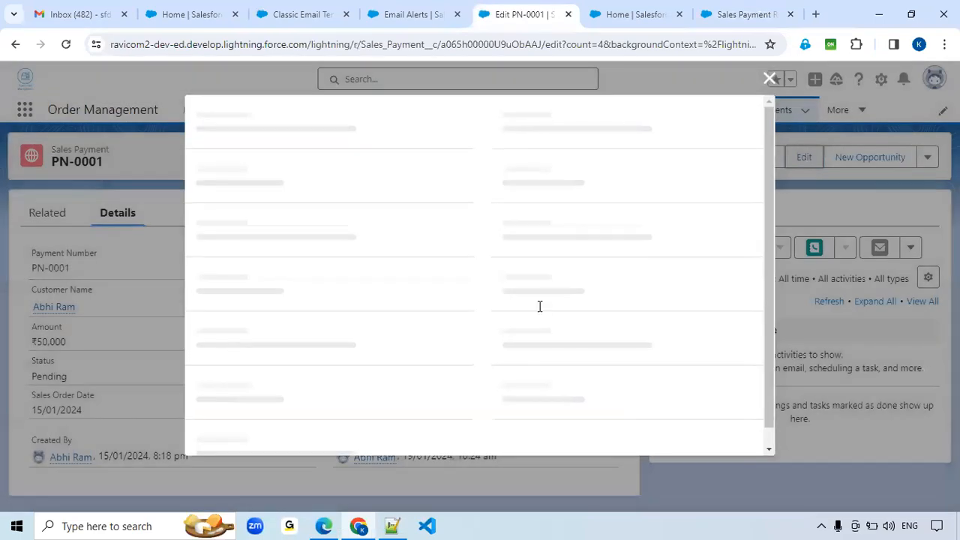
Clear the Remainders and Customer Email fields of PN-0001 and set its Status to --None--
click(503, 302)
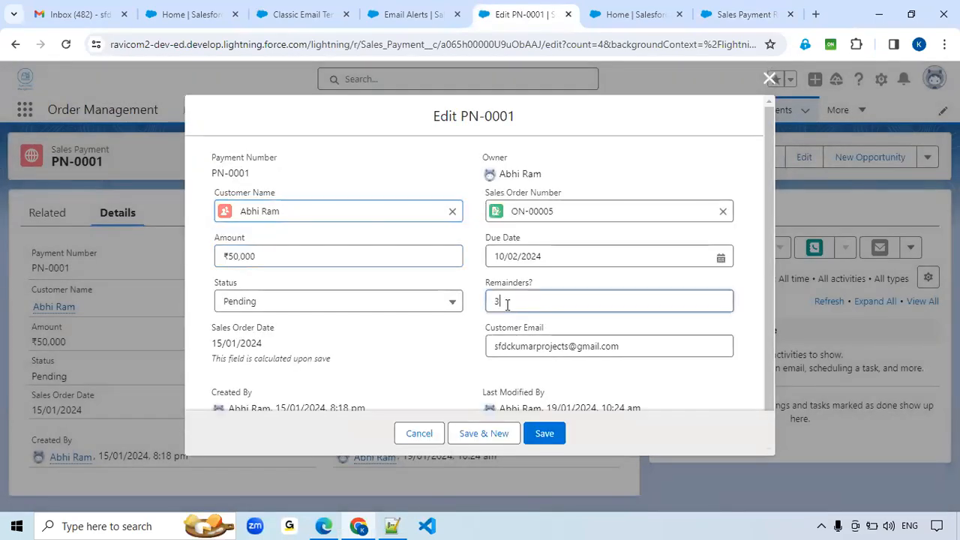
key(BackSpace)
triple_click(527, 344)
key(BackSpace)
click(330, 307)
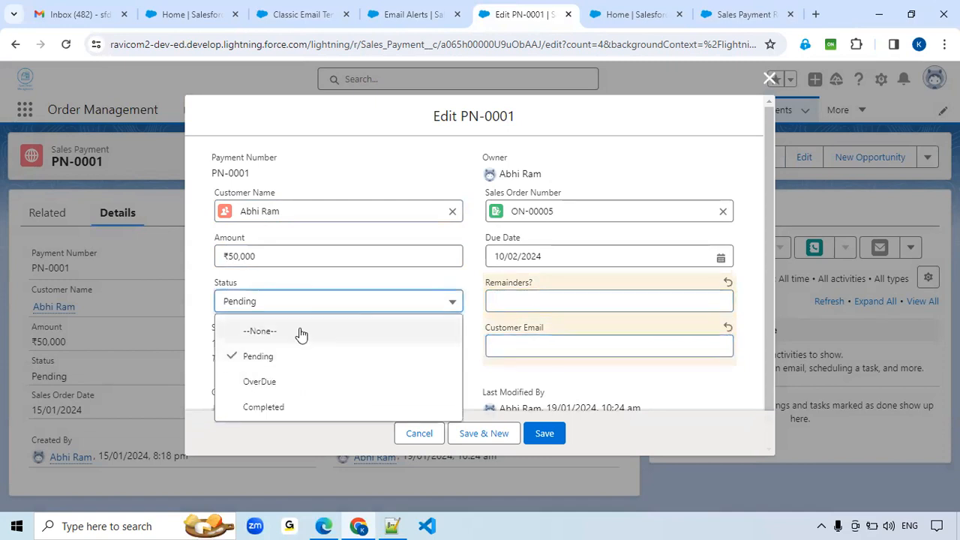
click(303, 333)
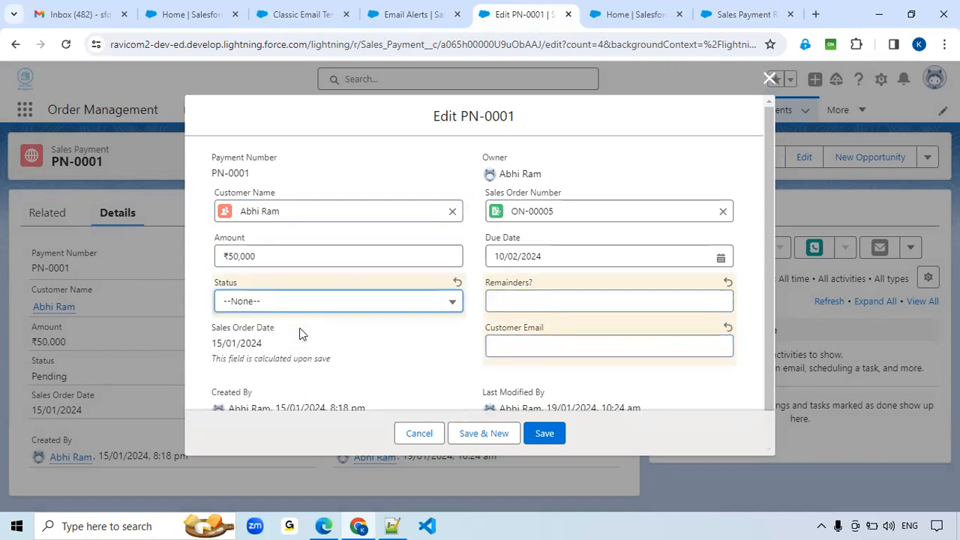
Set the Due Date of PN-0001 to 30/01/2024 and save the record
click(526, 256)
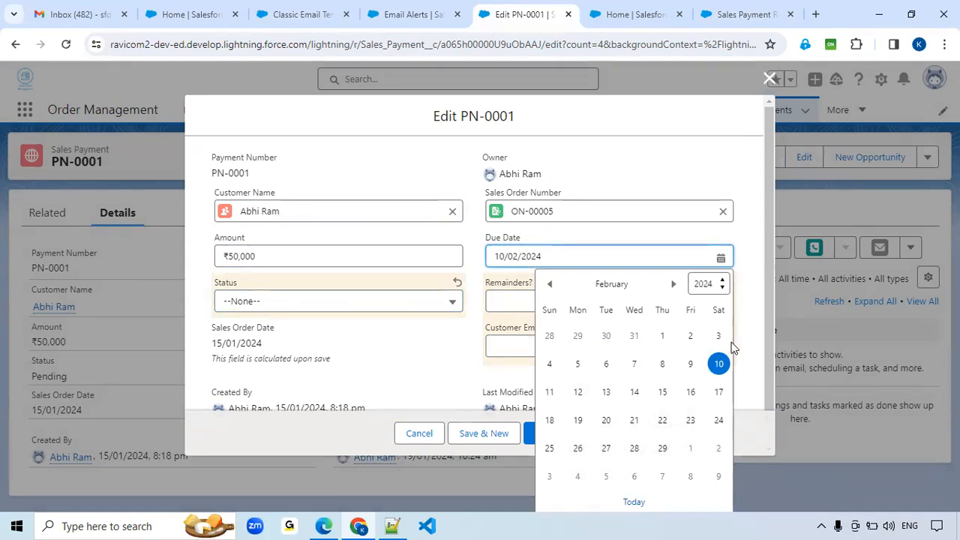
click(607, 337)
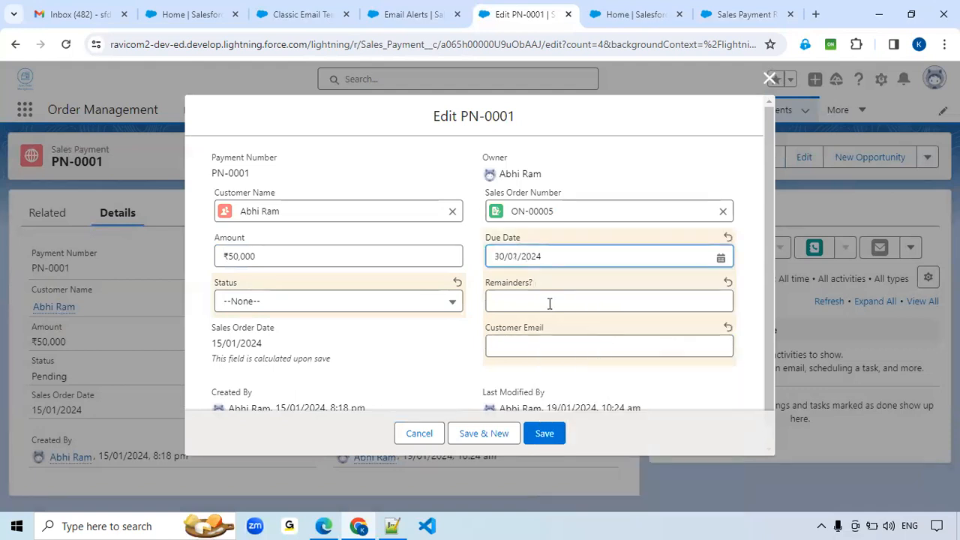
click(545, 438)
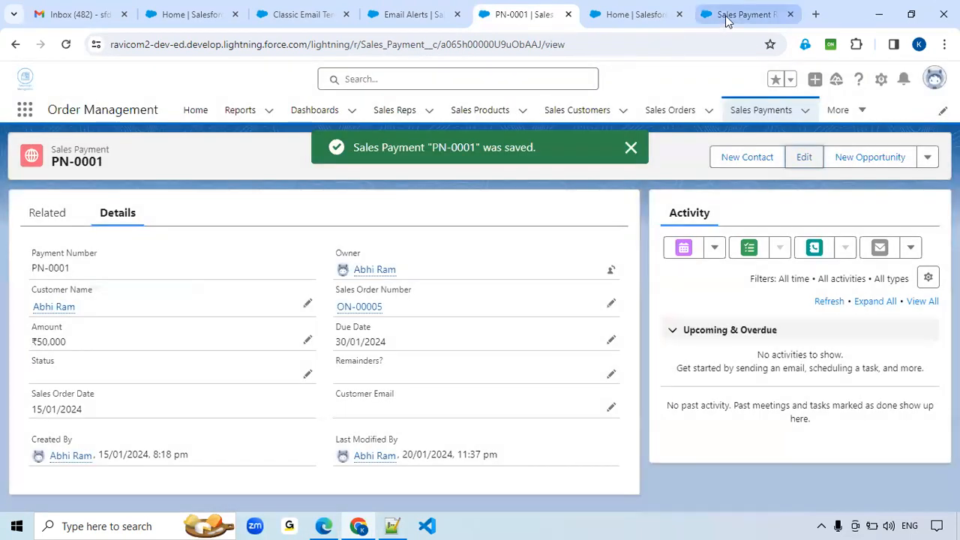
Run a debug of the scheduled flow with pause element behavior debugged and rollback mode off
click(725, 21)
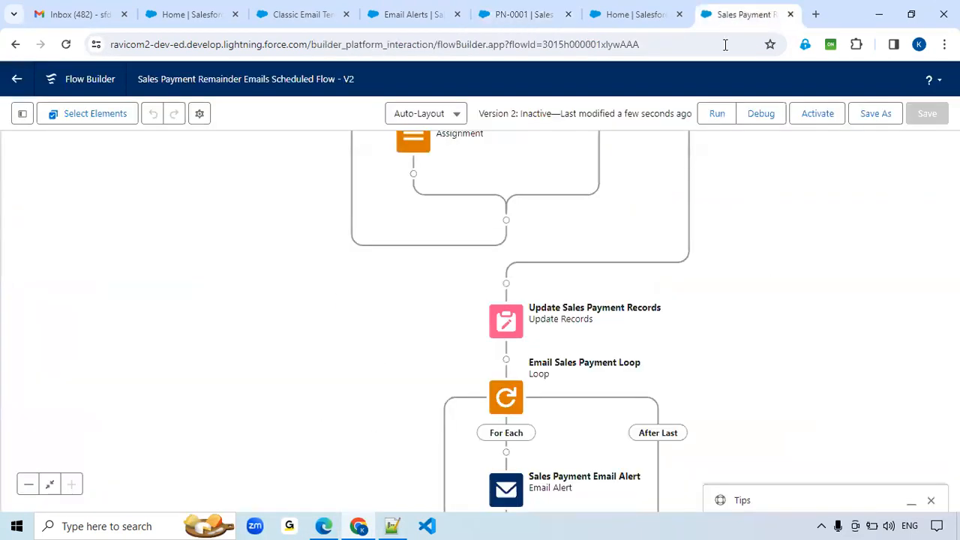
click(760, 115)
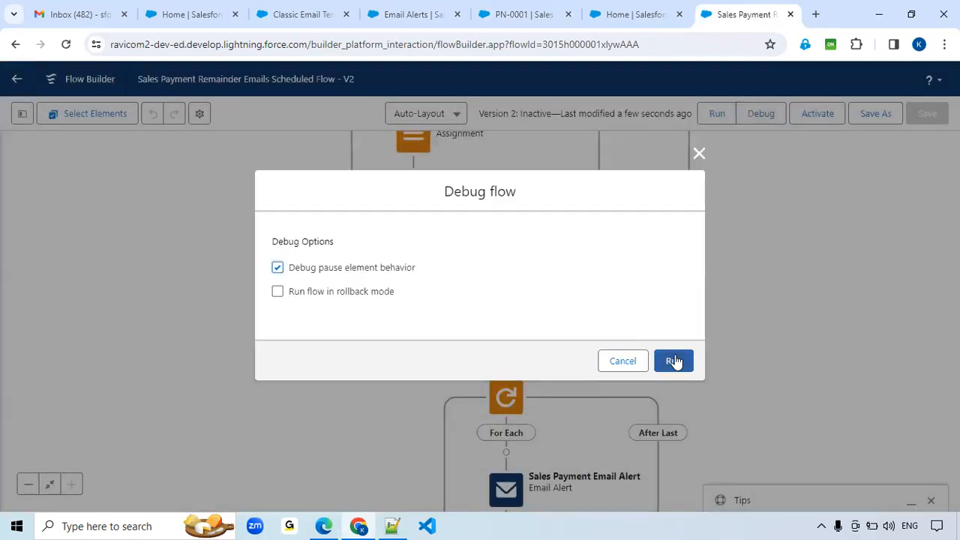
click(673, 361)
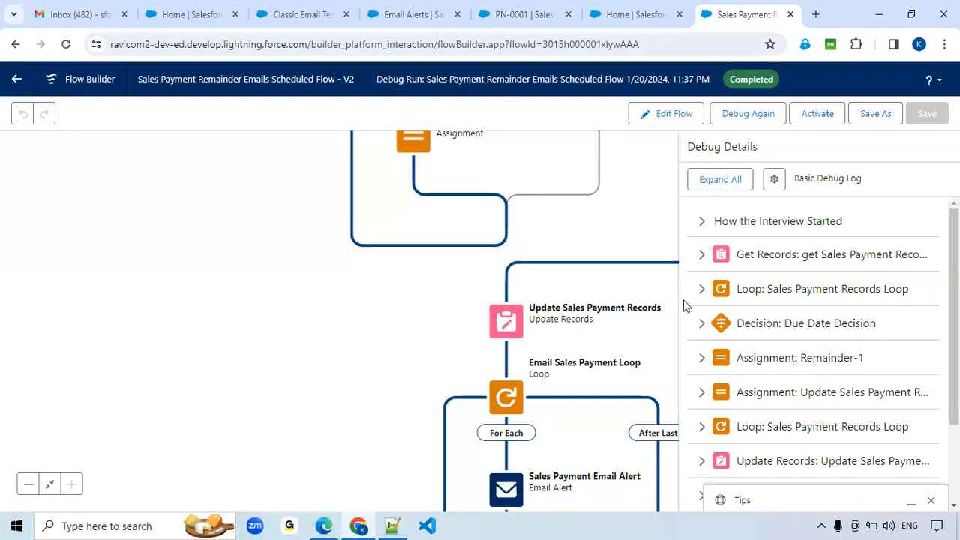
Review the Get Records debug details for Sales Payments and compare them with the PN-0001 record
click(701, 254)
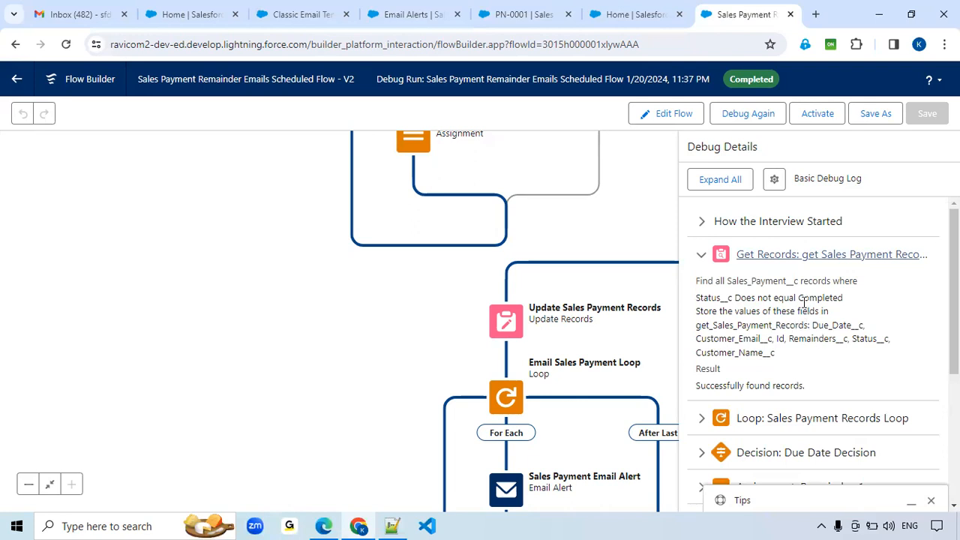
click(518, 14)
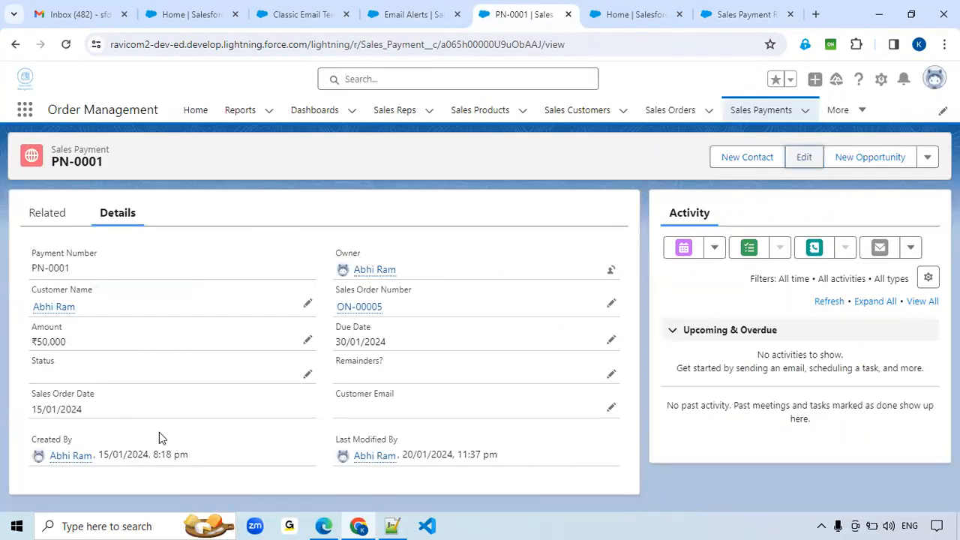
click(731, 14)
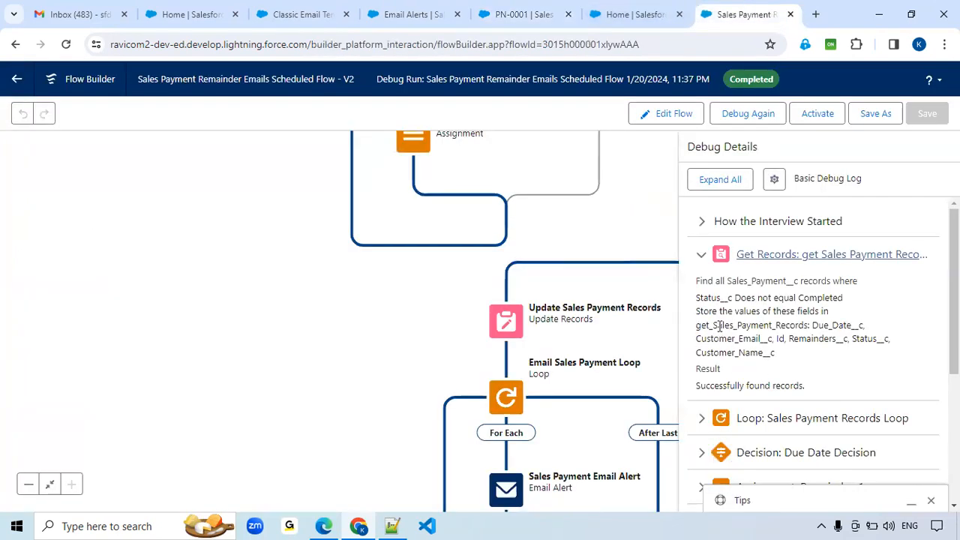
scroll(721, 325, down, 3)
scroll(703, 279, up, 3)
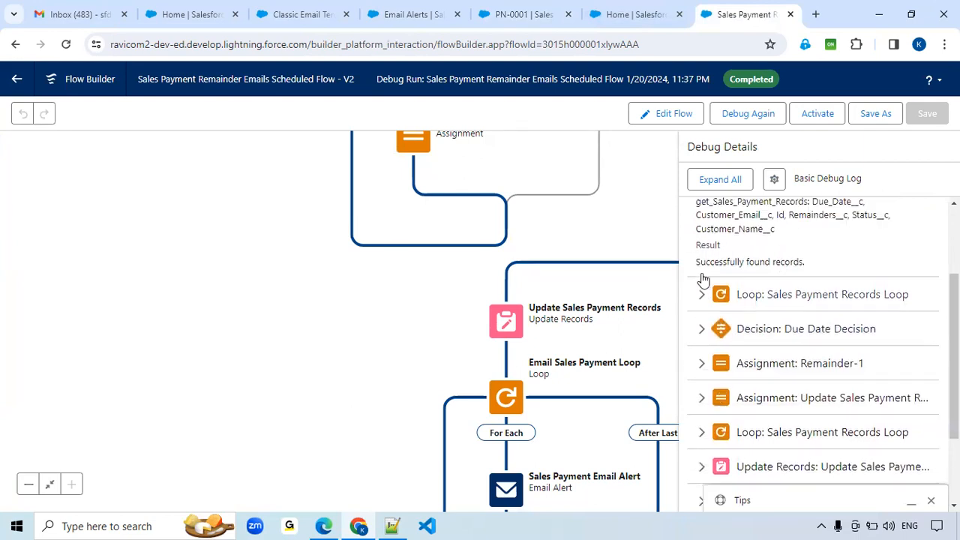
click(701, 256)
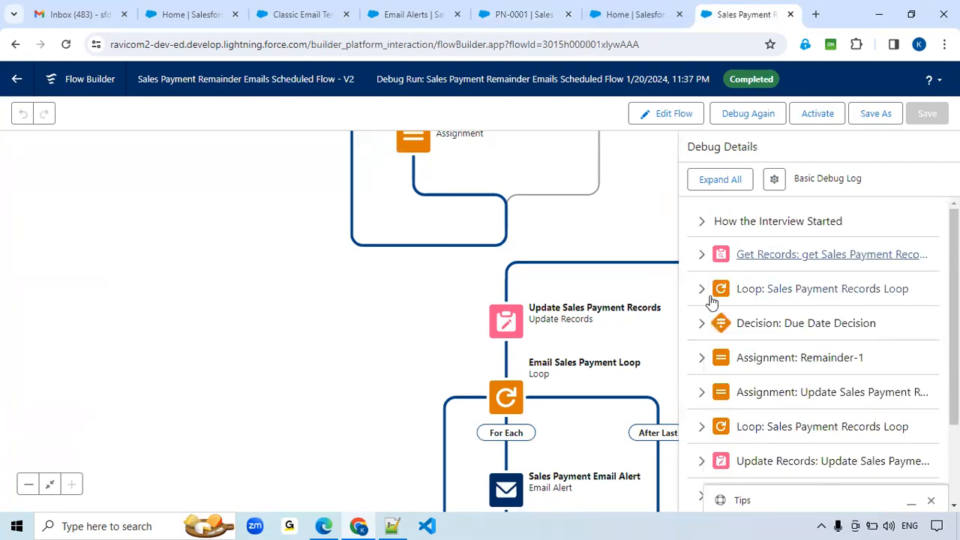
Check the debug details of the Due Date Decision and the Remainder-1 assignment
click(702, 326)
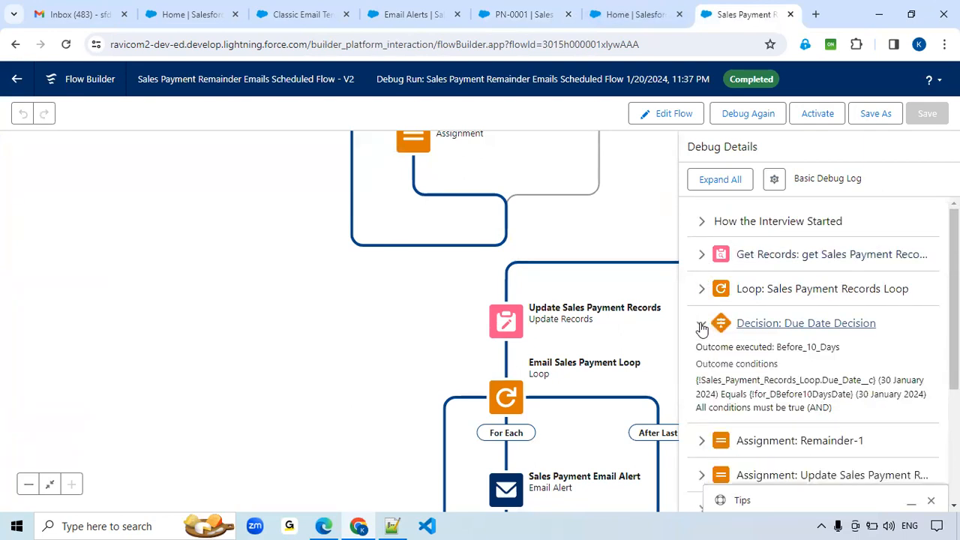
click(701, 328)
click(702, 359)
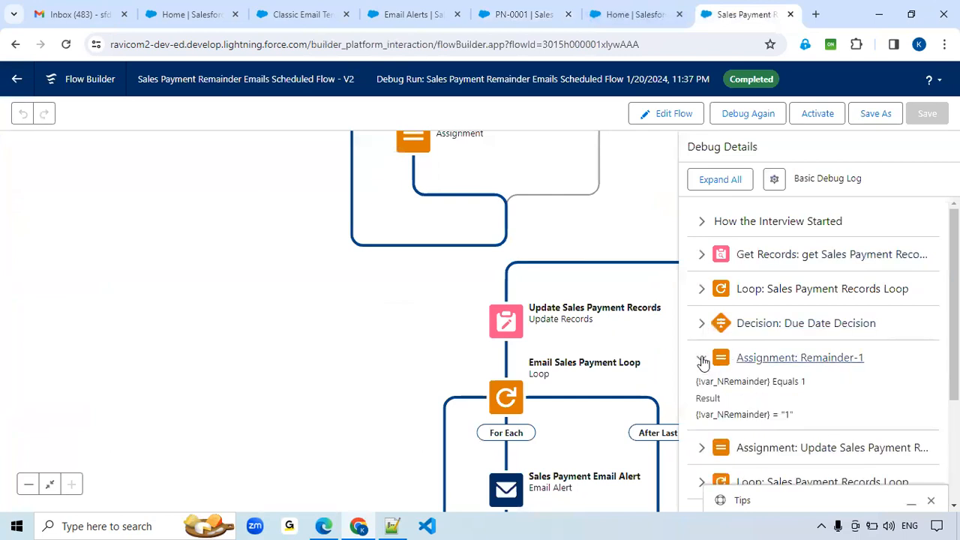
scroll(721, 365, down, 1)
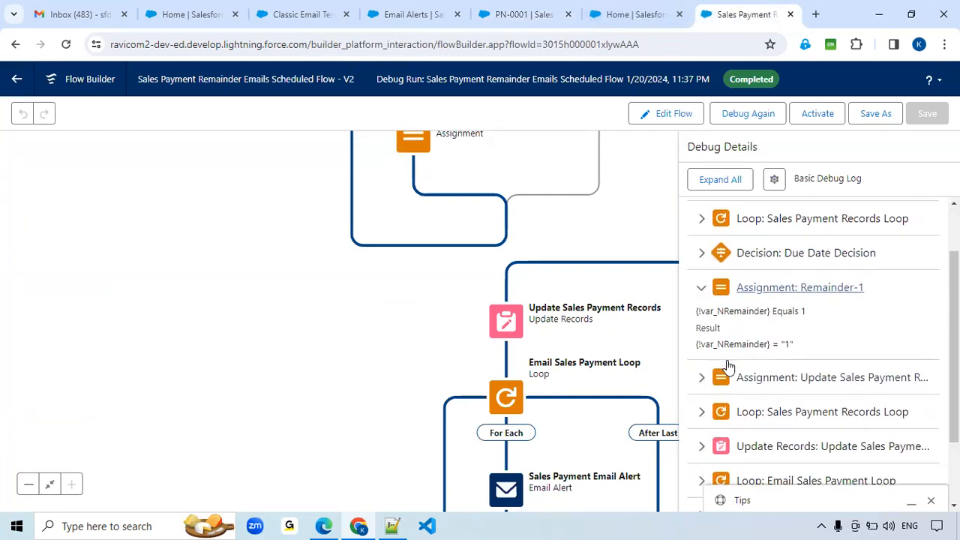
click(703, 302)
Examine the Remainders, Status and Customer Email results in the debug details of the Update Sales Payment assignment
click(707, 324)
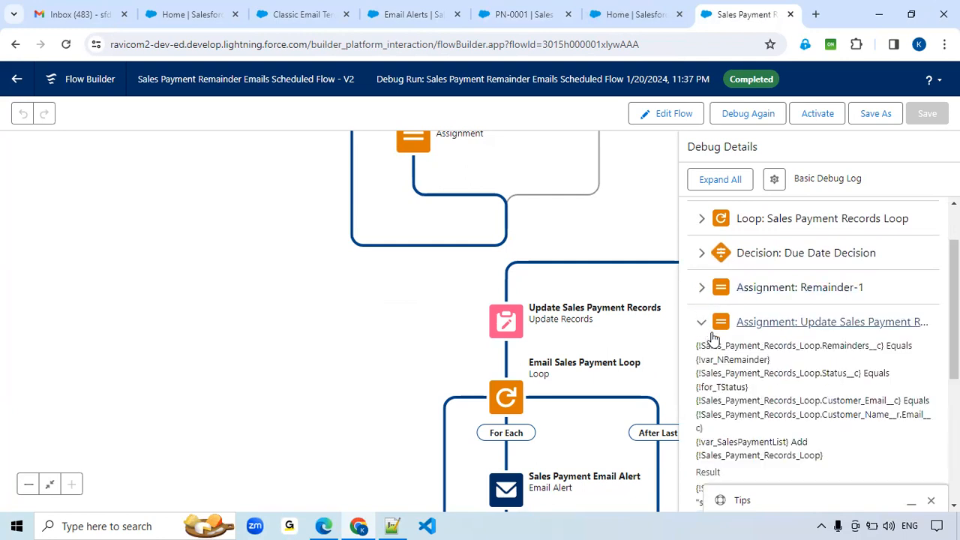
scroll(718, 352, down, 2)
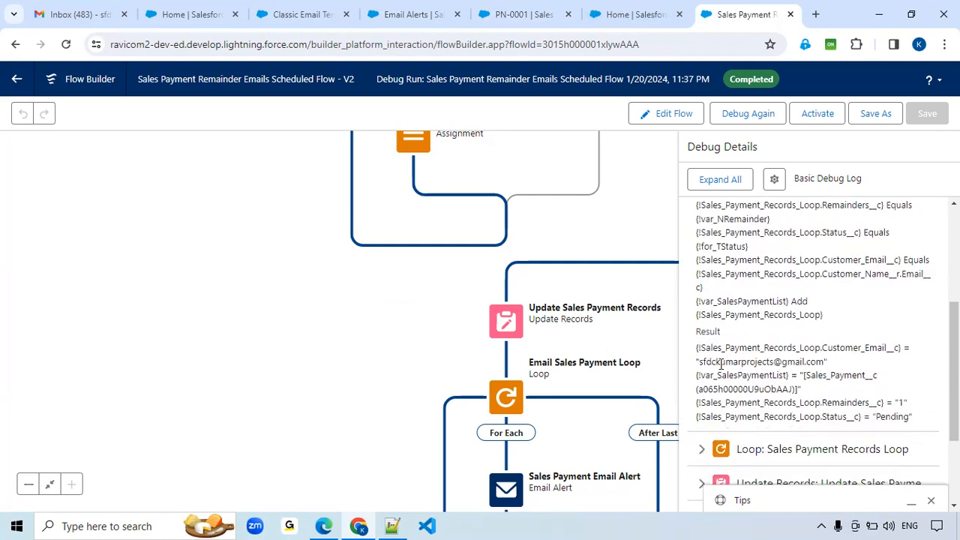
double_click(846, 401)
click(837, 418)
double_click(848, 417)
double_click(899, 416)
double_click(851, 347)
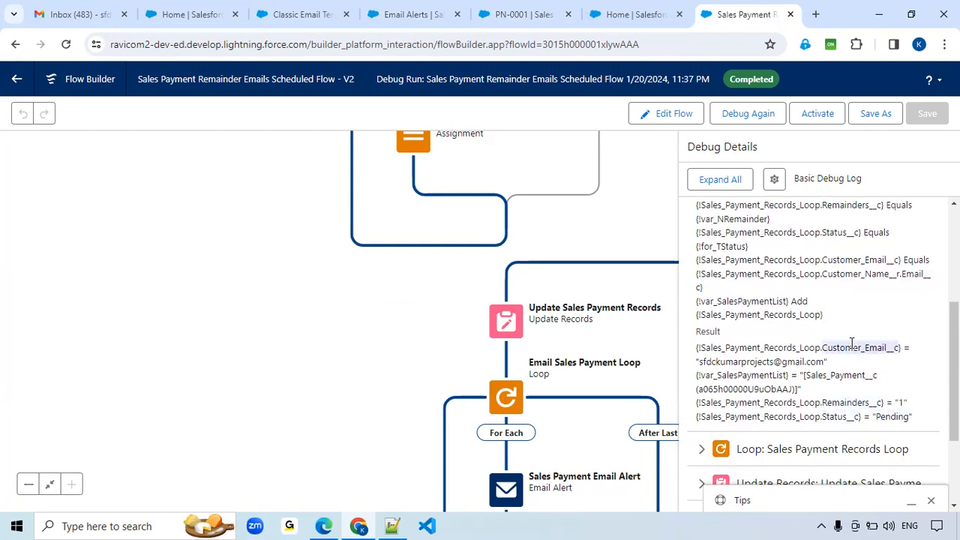
triple_click(740, 361)
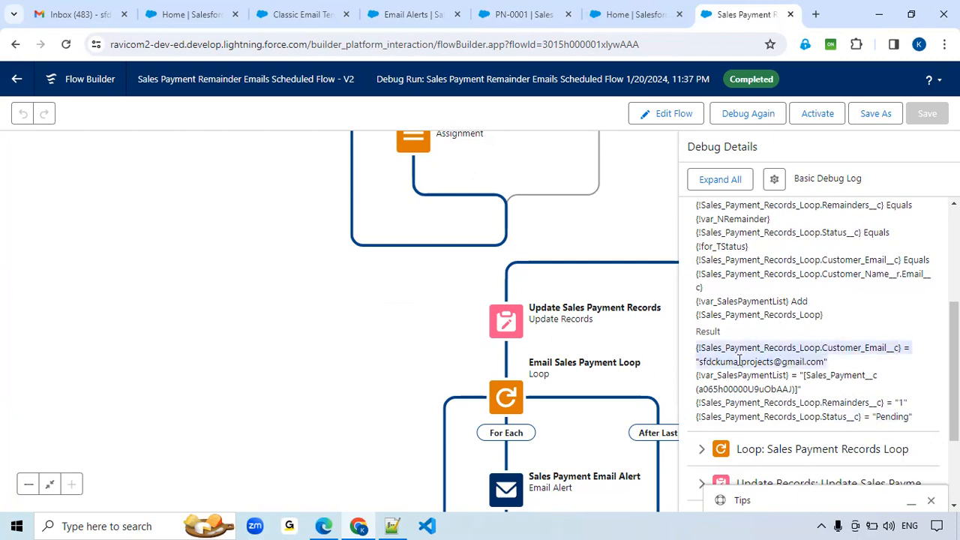
scroll(761, 362, down, 2)
scroll(762, 361, up, 4)
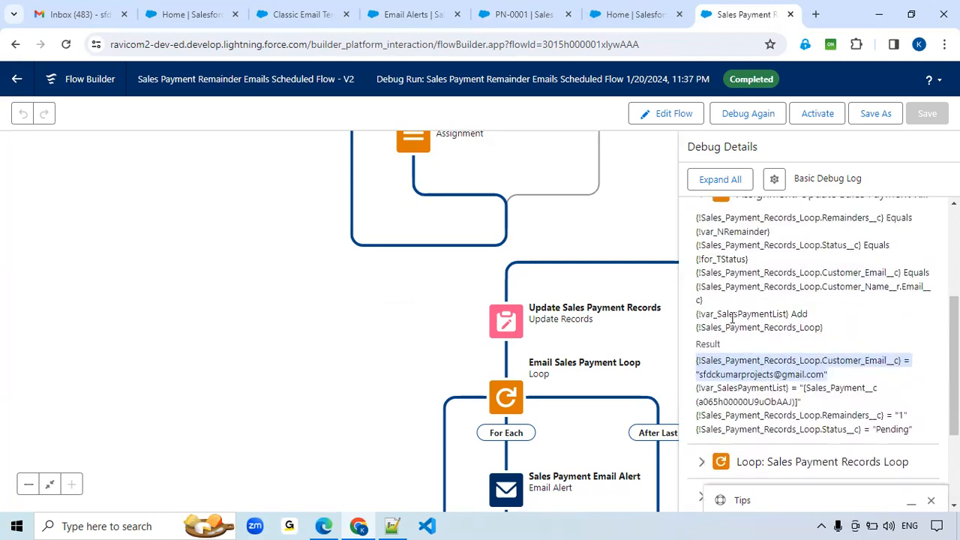
click(700, 336)
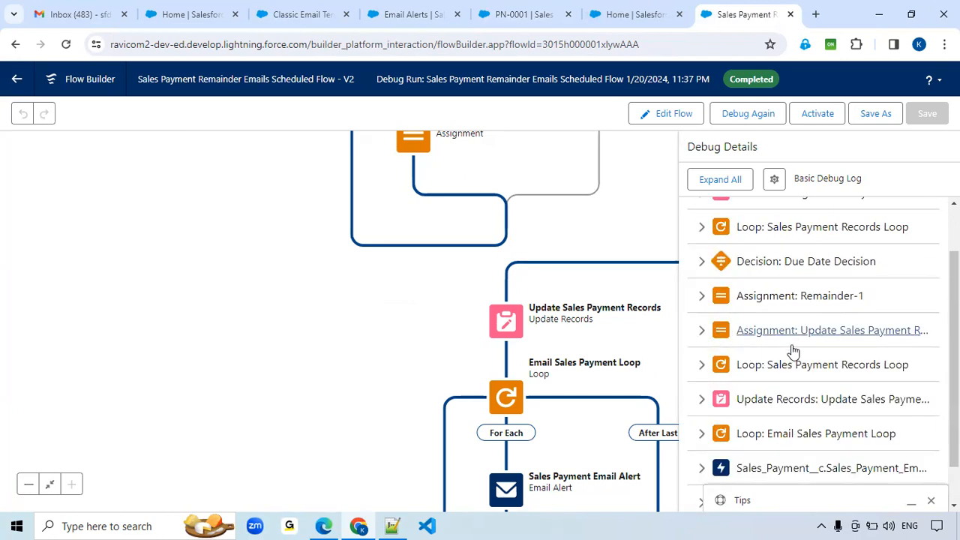
Review the debug details of the Update Sales Payment Records element
scroll(390, 357, up, 1)
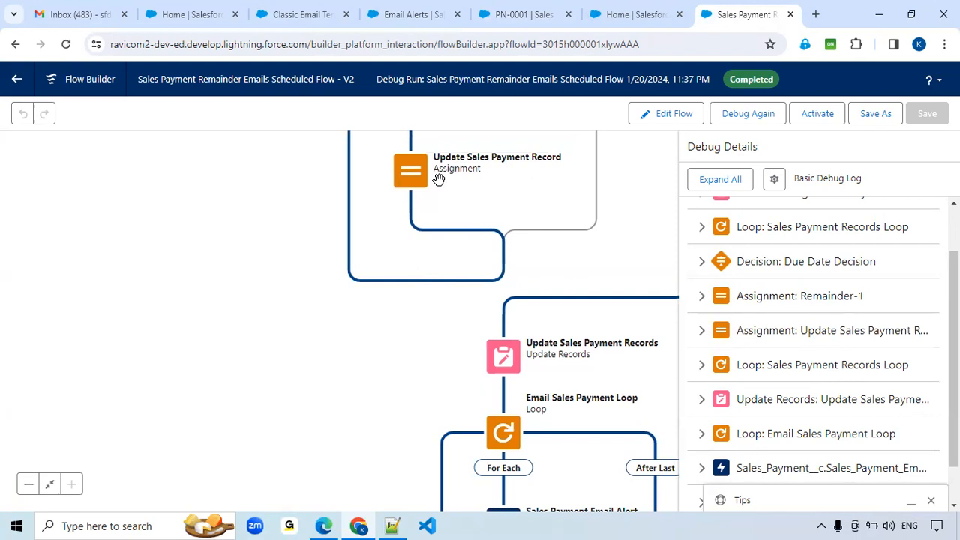
drag(247, 318, 107, 195)
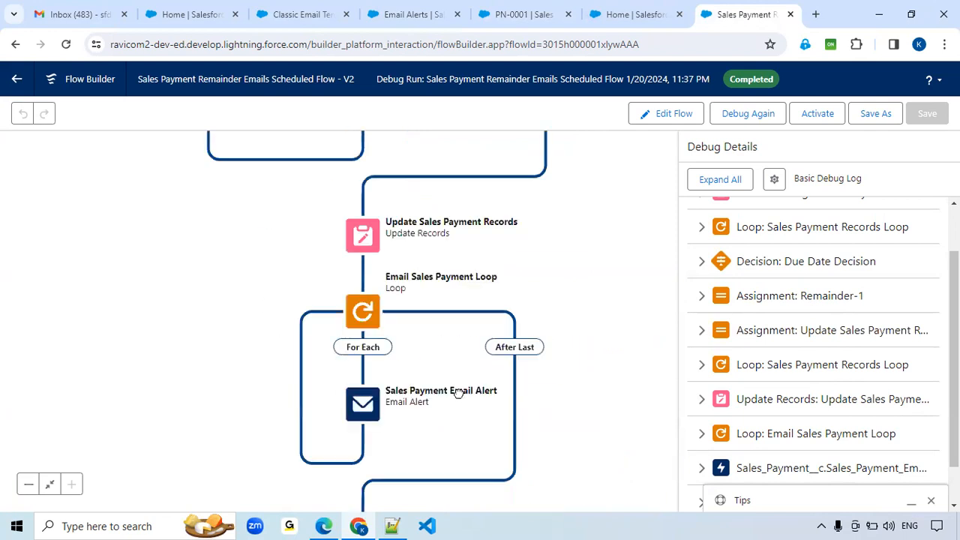
click(717, 408)
scroll(859, 383, down, 1)
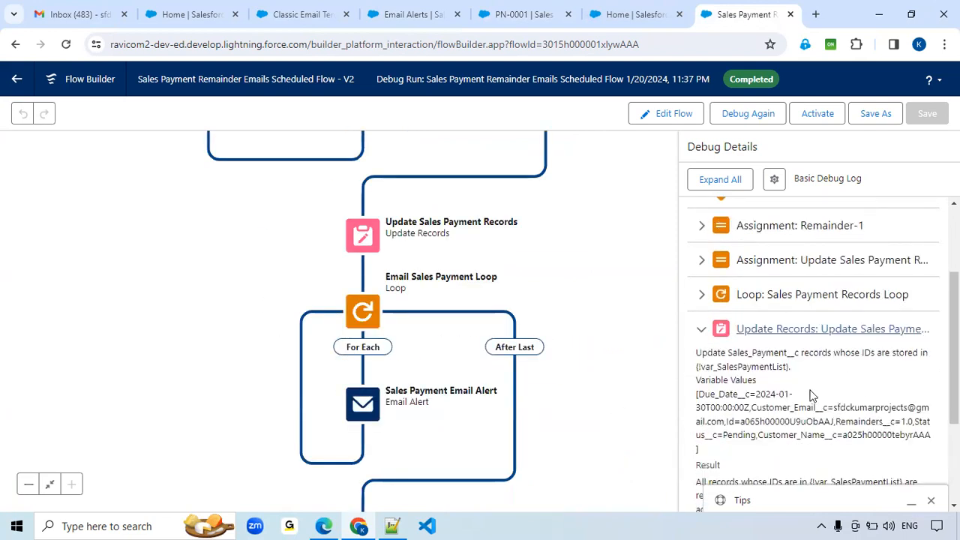
click(700, 333)
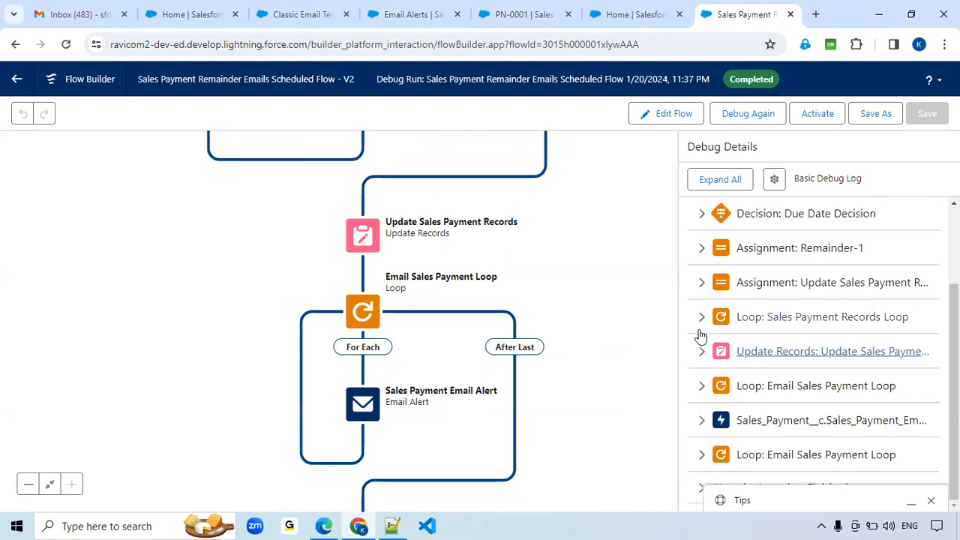
Review the debug details of the sales payment email alert and the last Email Sales Payment Loop entry
click(703, 422)
scroll(834, 393, down, 2)
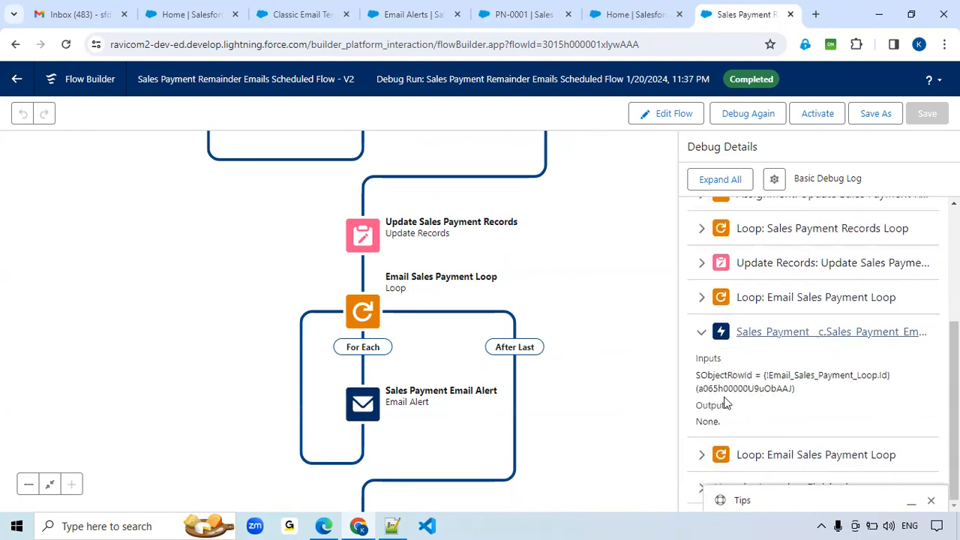
click(702, 335)
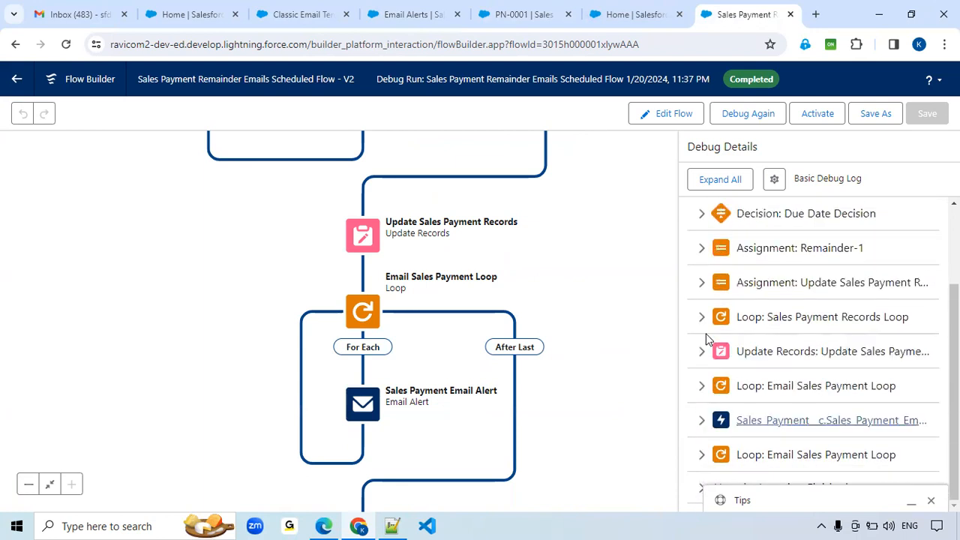
click(702, 454)
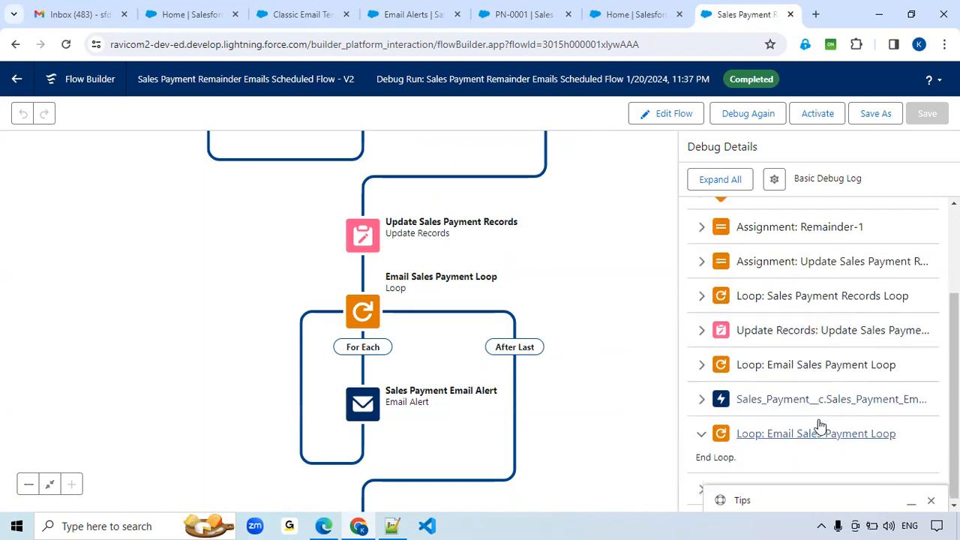
click(702, 435)
drag(644, 401, 645, 402)
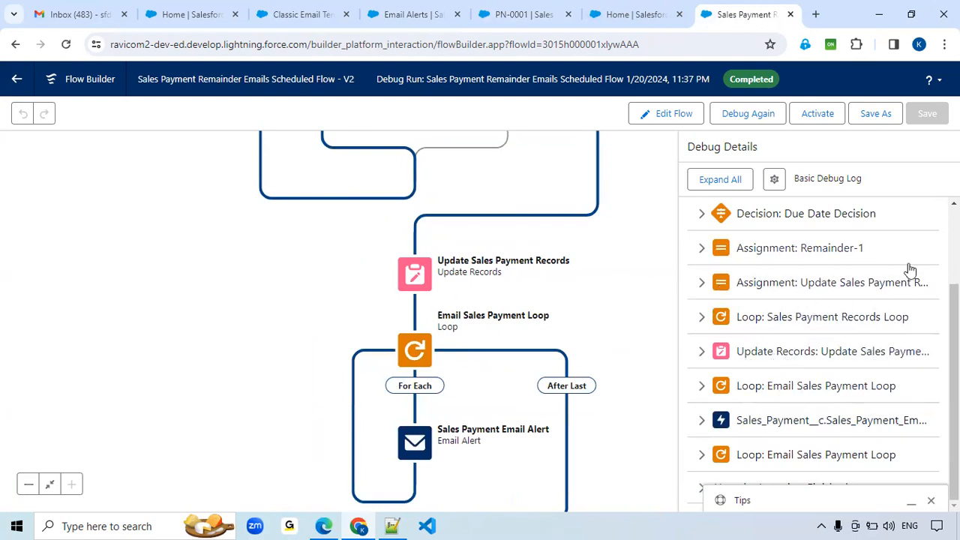
scroll(642, 379, up, 3)
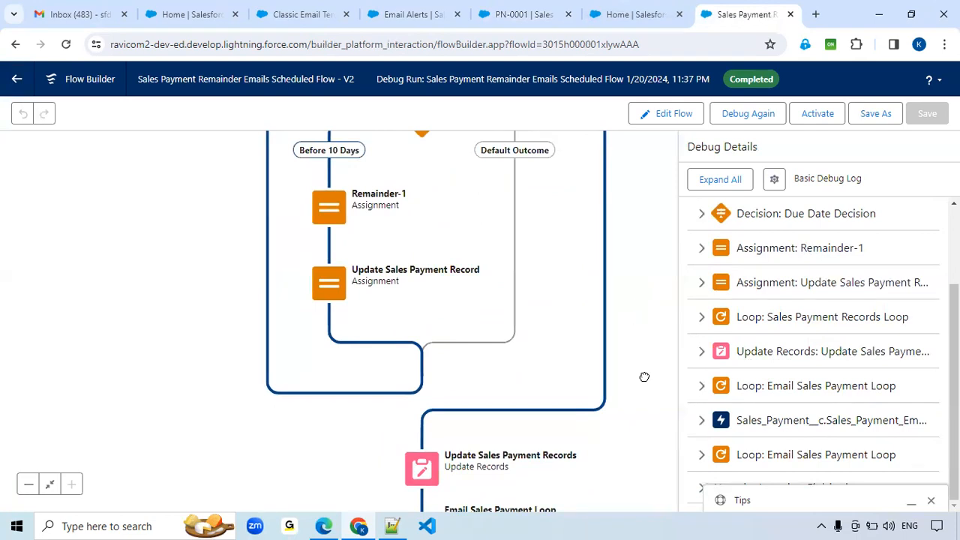
scroll(644, 390, up, 2)
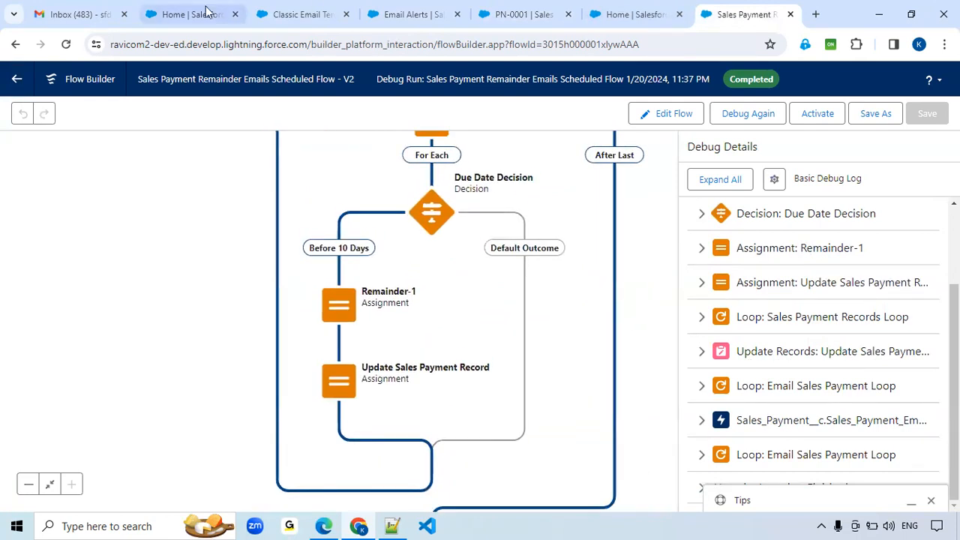
Reload the sales payment record PN-0001 to check the Status, Remainders? and Customer Email fields
click(518, 14)
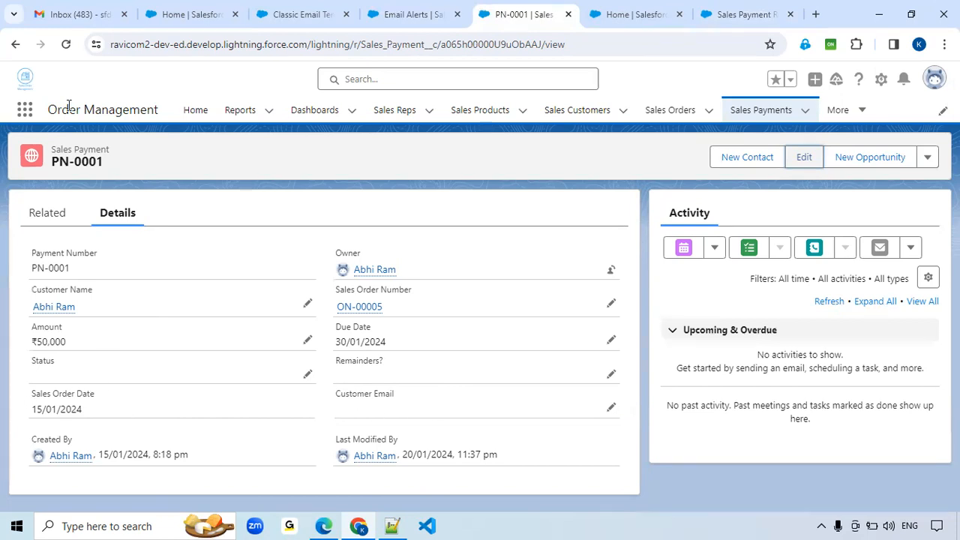
click(66, 44)
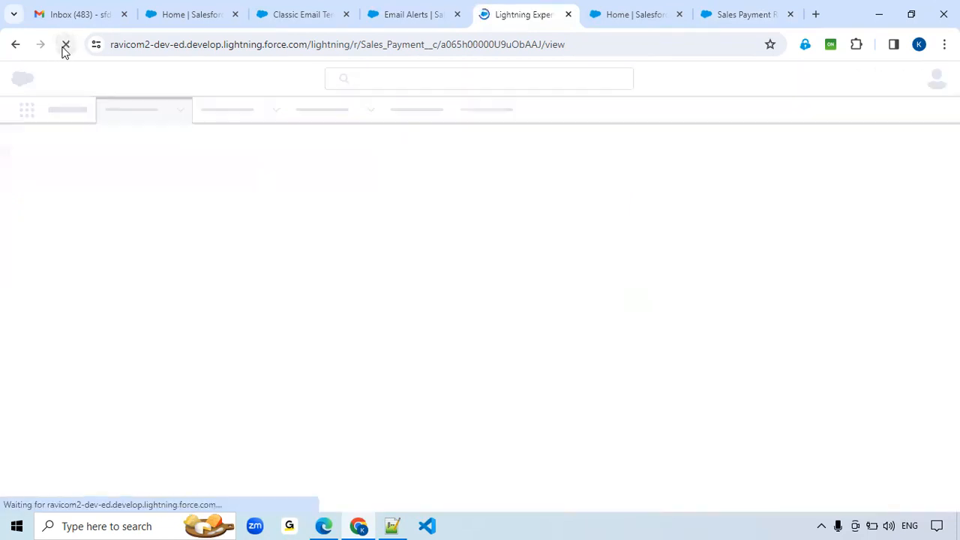
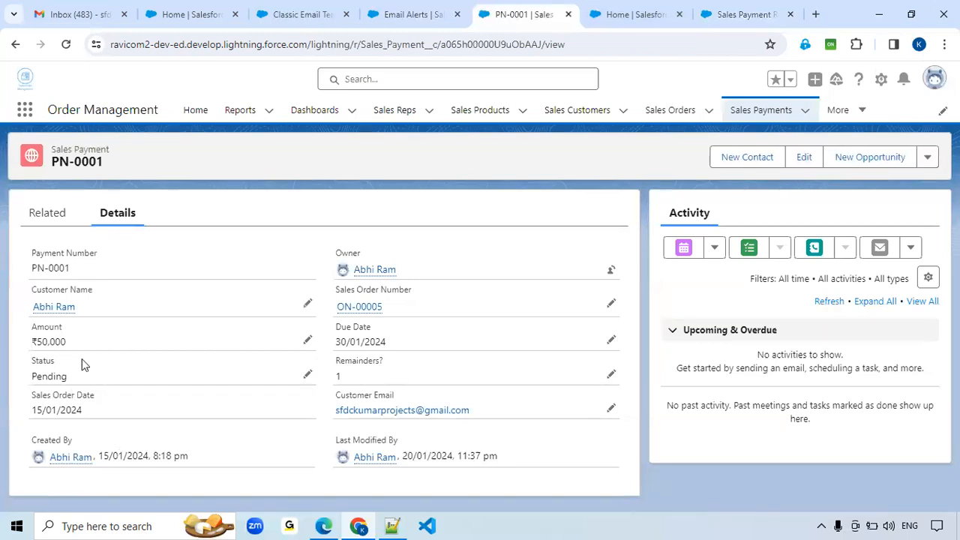
Return to the Sales Payment Remainder Emails Scheduled Flow and switch it from the debug run back to editing
click(734, 18)
drag(634, 256, 653, 421)
drag(598, 239, 578, 290)
drag(338, 422, 276, 281)
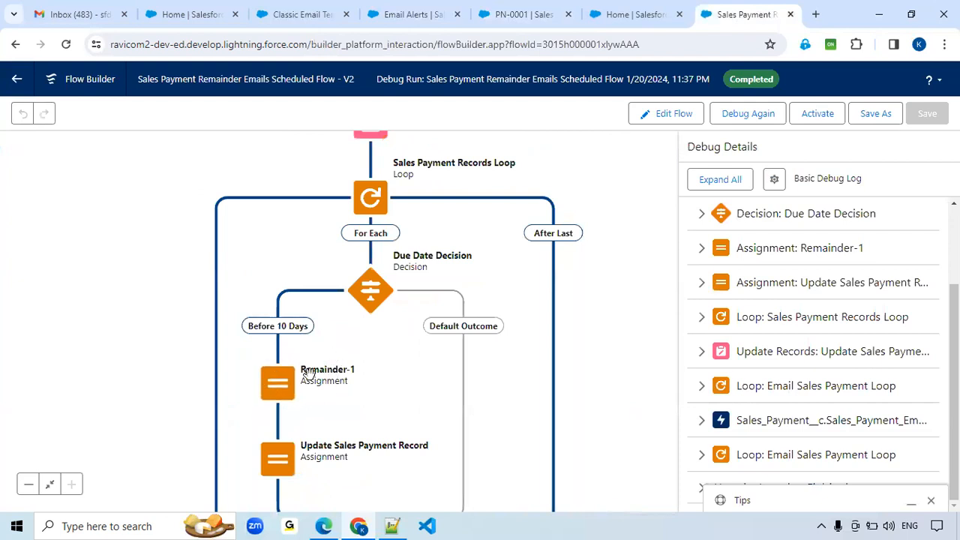
click(675, 119)
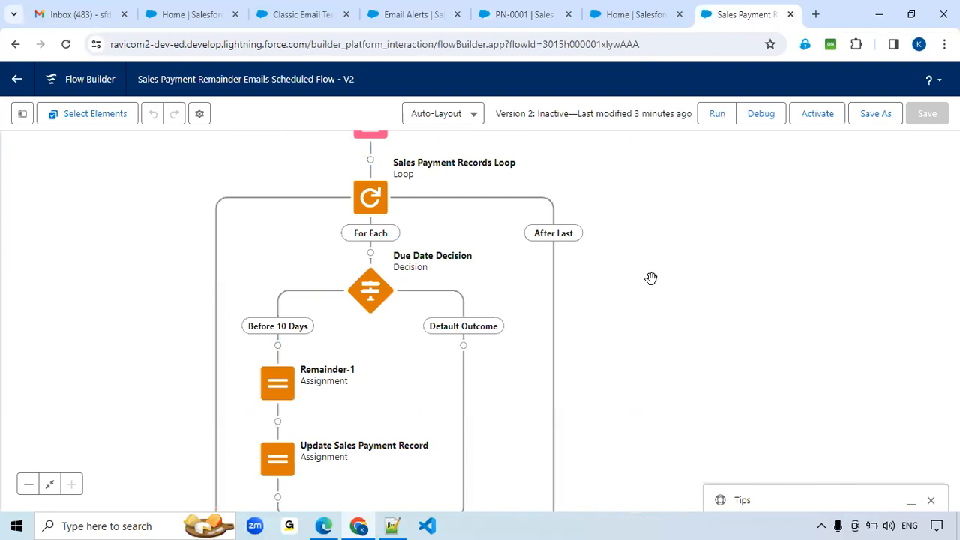
Add an outcome labelled "Before 5 Days" with API name Before_5_Days to the Due Date Decision
drag(650, 278, 707, 165)
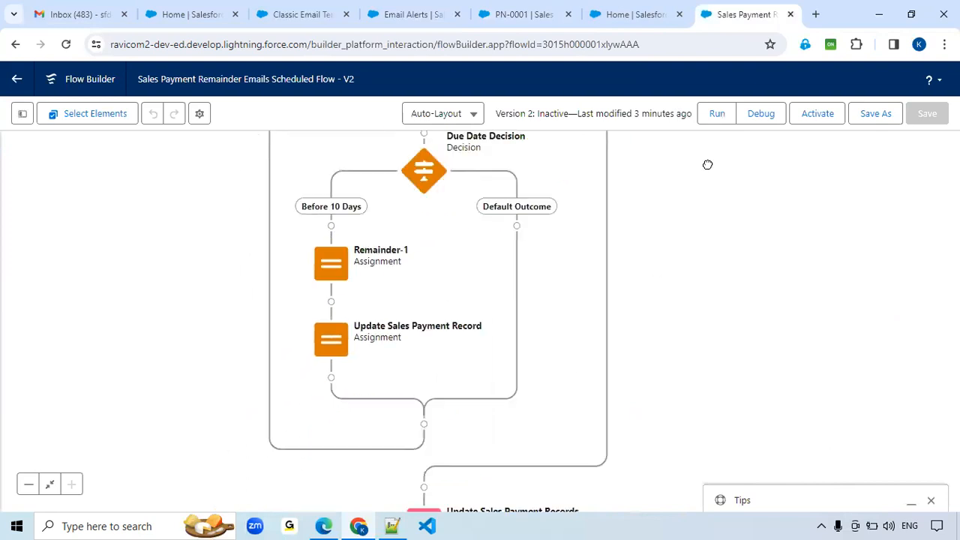
click(438, 180)
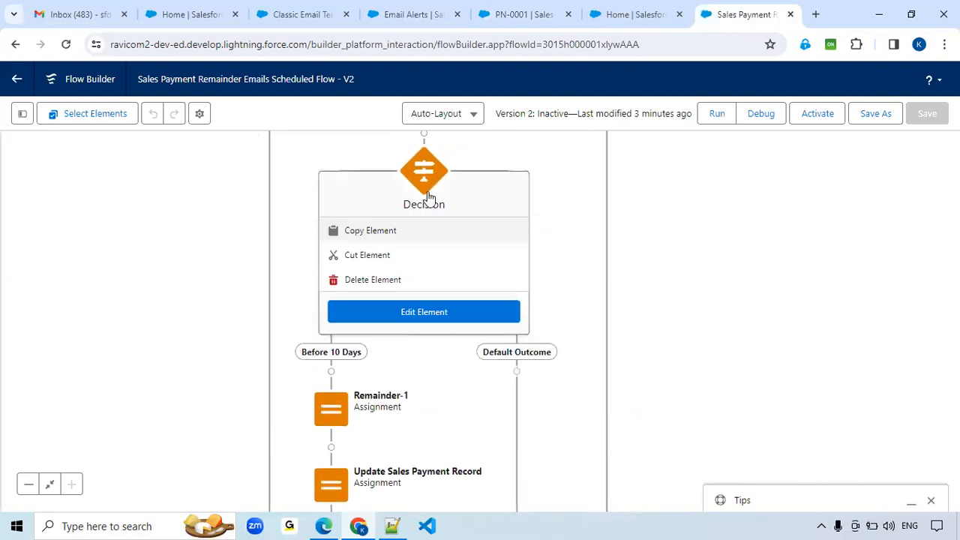
click(411, 318)
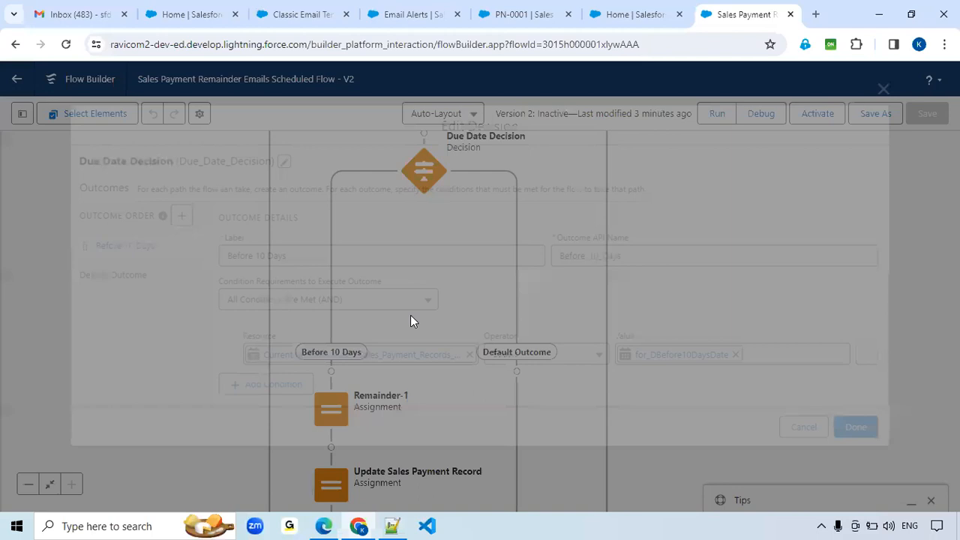
click(171, 215)
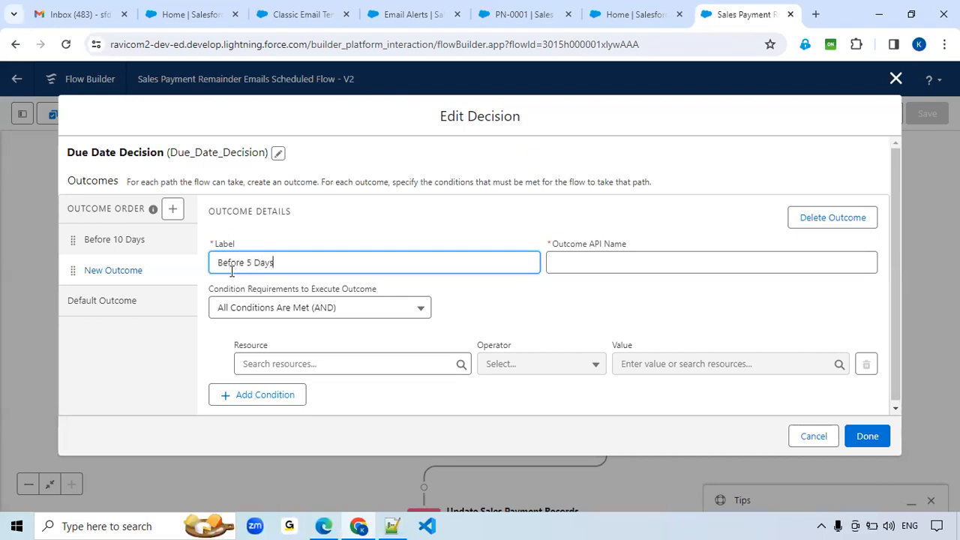
click(600, 263)
click(366, 364)
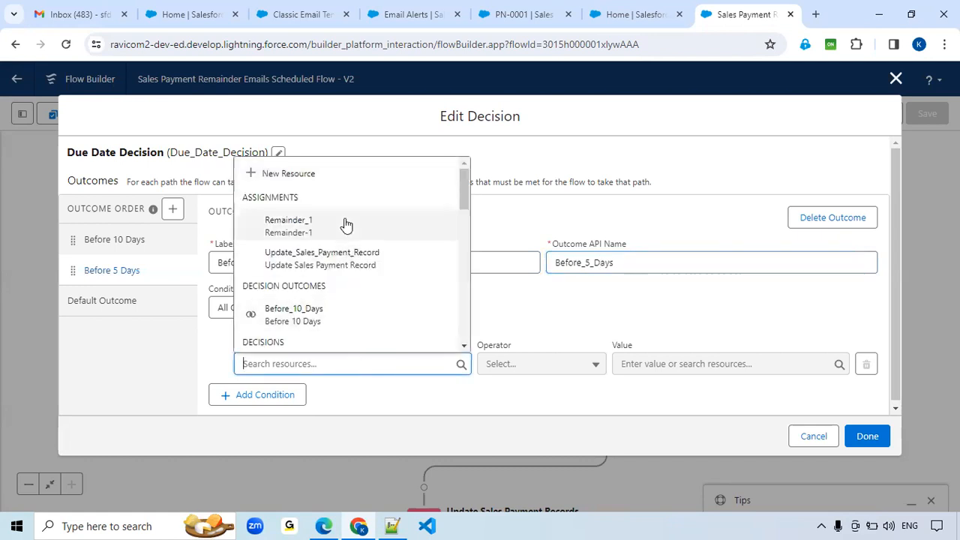
click(343, 175)
click(682, 379)
Set the Before 5 Days condition's resource to Due_Date__c of the current item from the Sales_Payment_Records_Loop
click(332, 364)
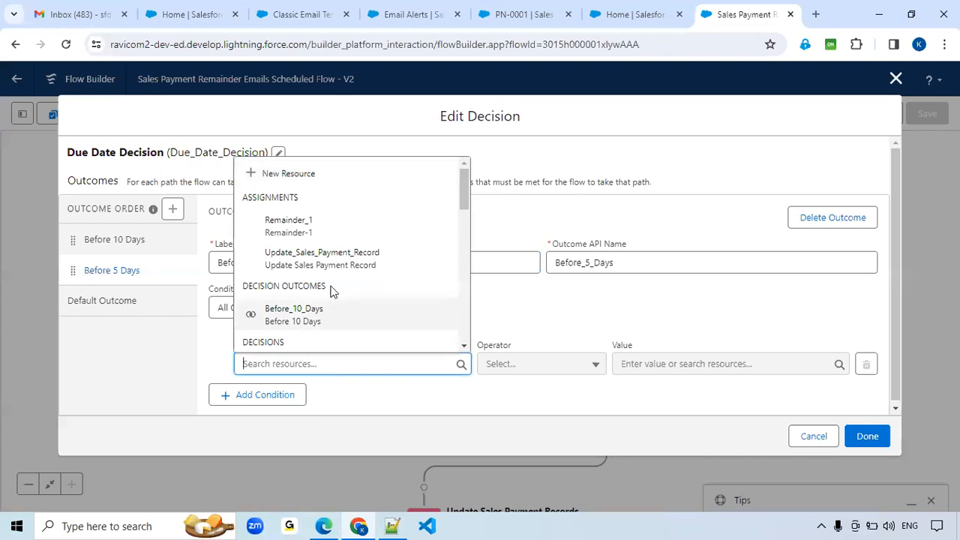
text(REC)
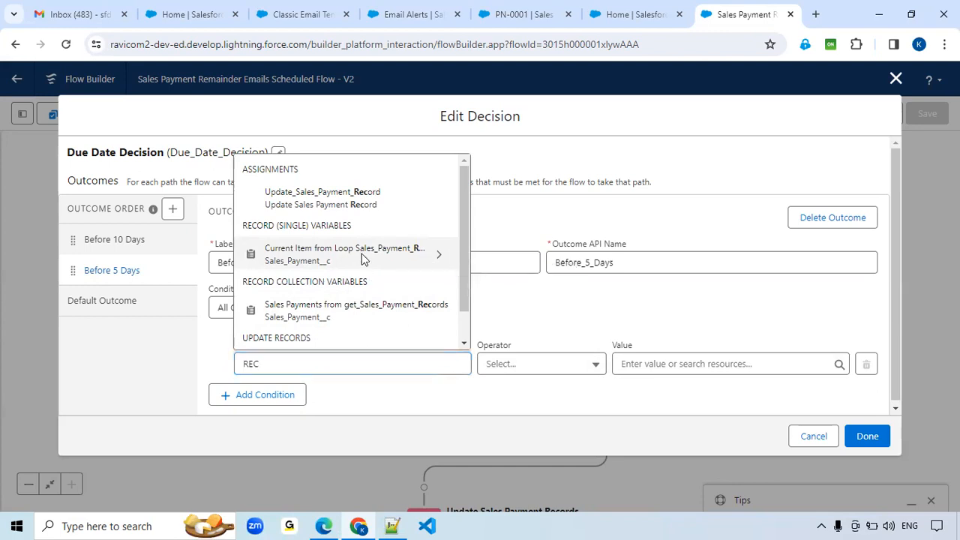
click(362, 259)
text(dUE)
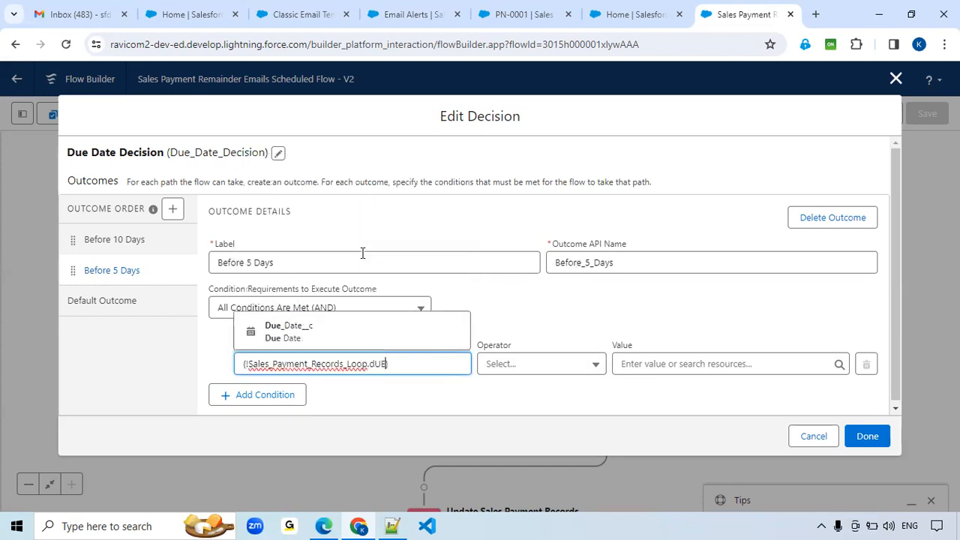
click(330, 347)
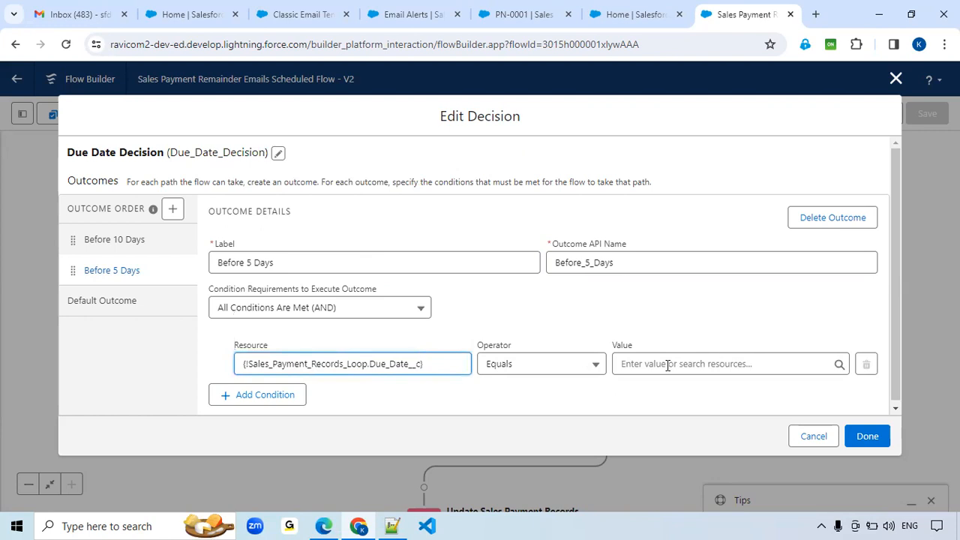
Create a new formula resource for the condition's value with the API name for_DBefore5Days
click(668, 364)
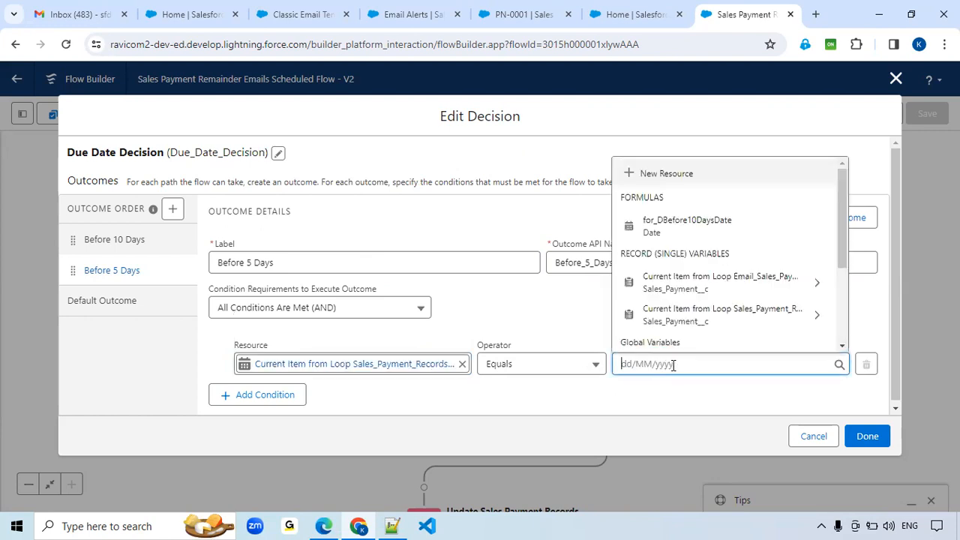
click(670, 173)
click(301, 229)
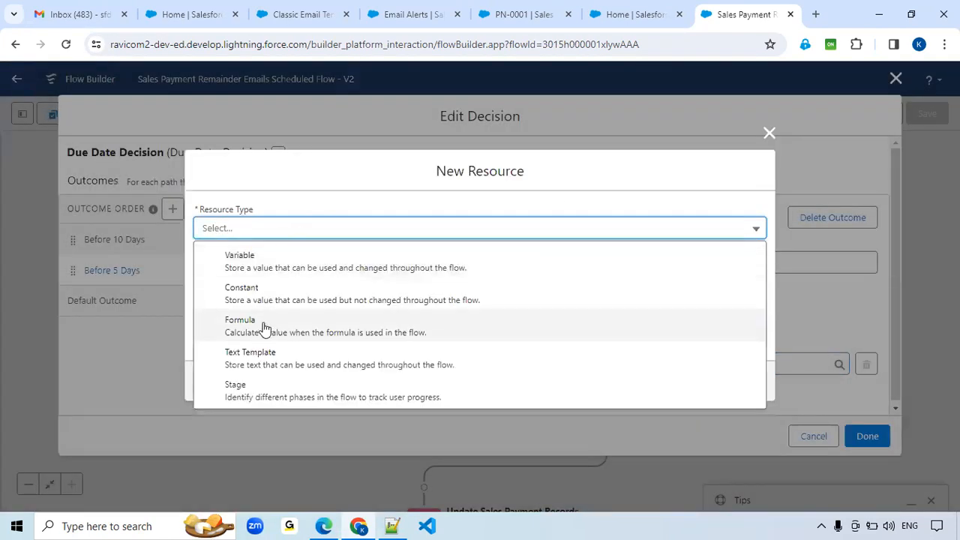
click(266, 330)
click(257, 231)
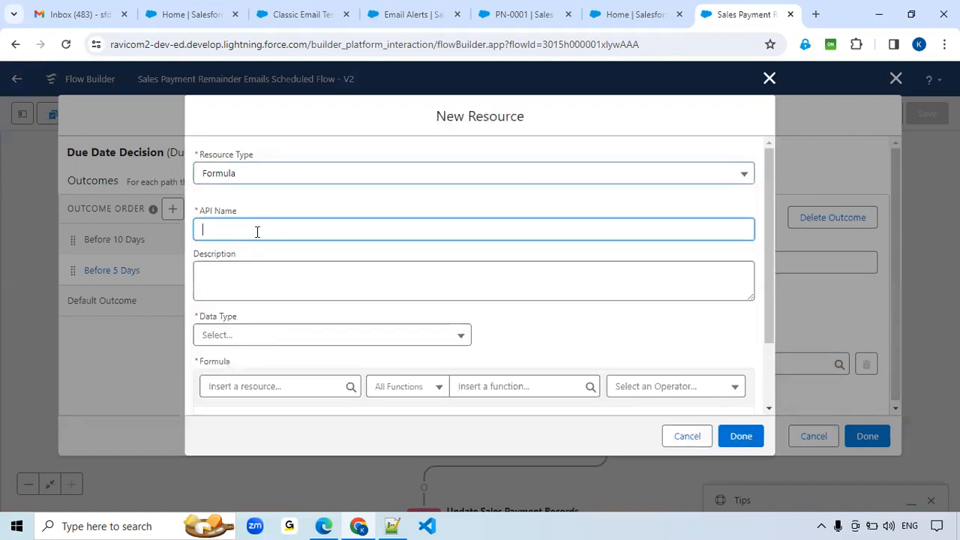
key(BackSpace)
key(BackSpace)
key(BackSpace)
key(Tab)
Define the resource as a Date formula Today()+5, check its syntax, and save the resource and the decision
scroll(262, 270, down, 1)
click(260, 250)
click(240, 381)
click(270, 337)
text(Today()+5)
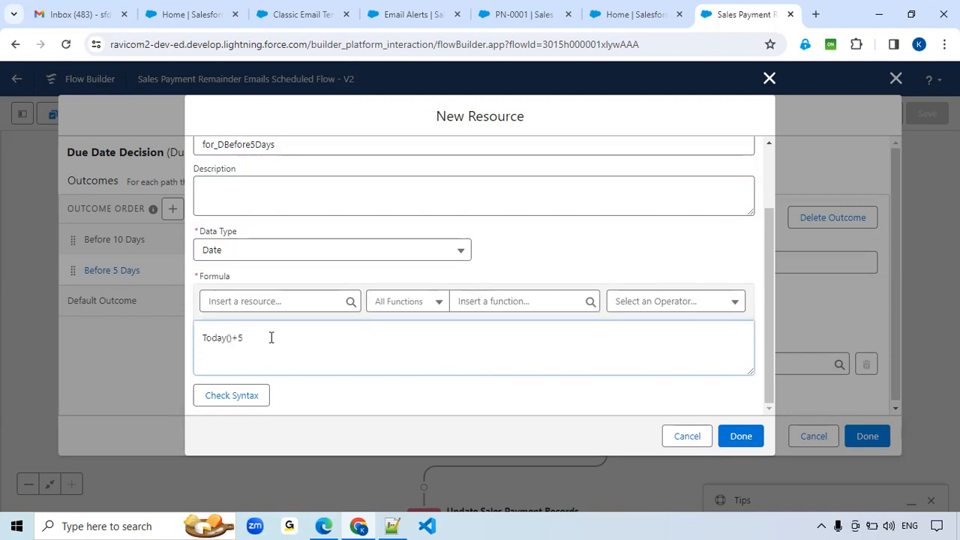
click(247, 397)
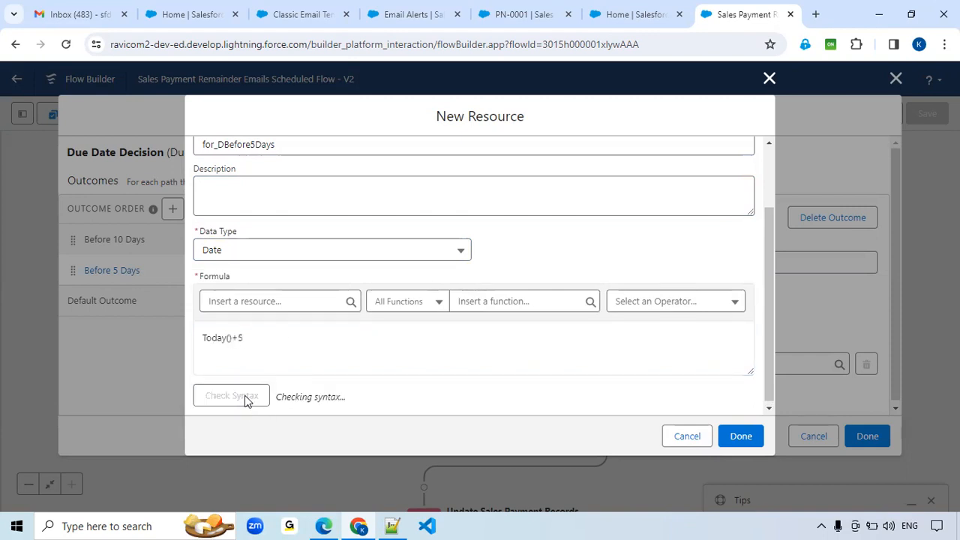
click(738, 441)
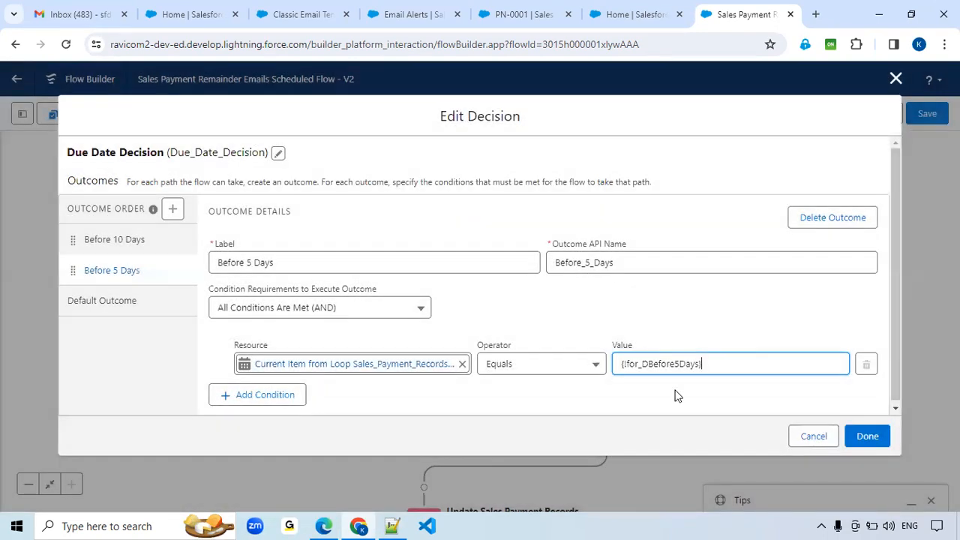
click(868, 435)
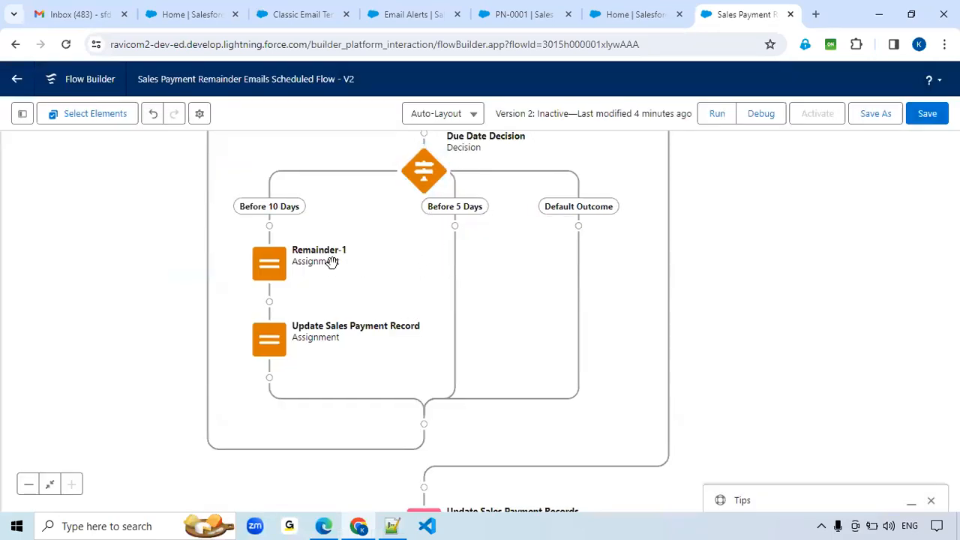
Add an assignment labelled Remainder-2 with API name Remainder_2 on the Before 5 Days path
click(455, 227)
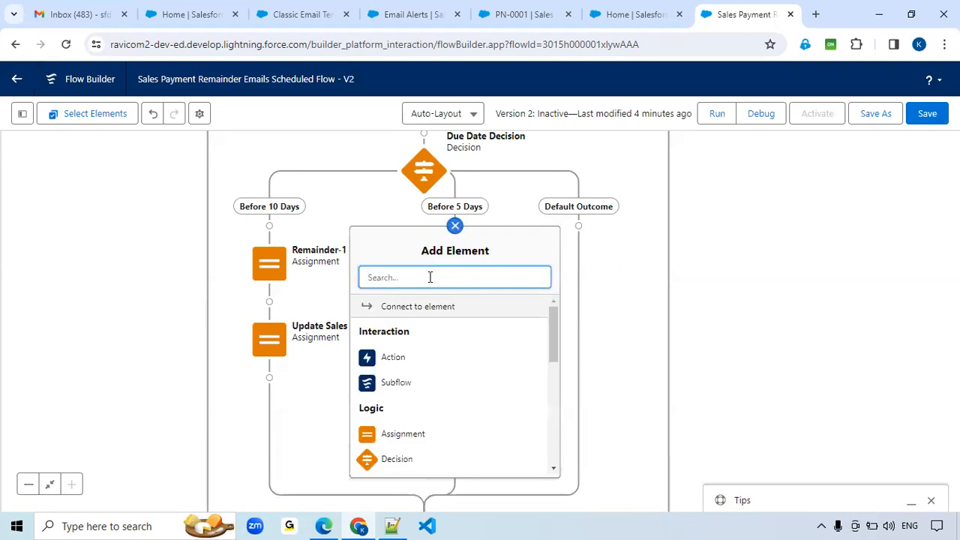
text(Remain)
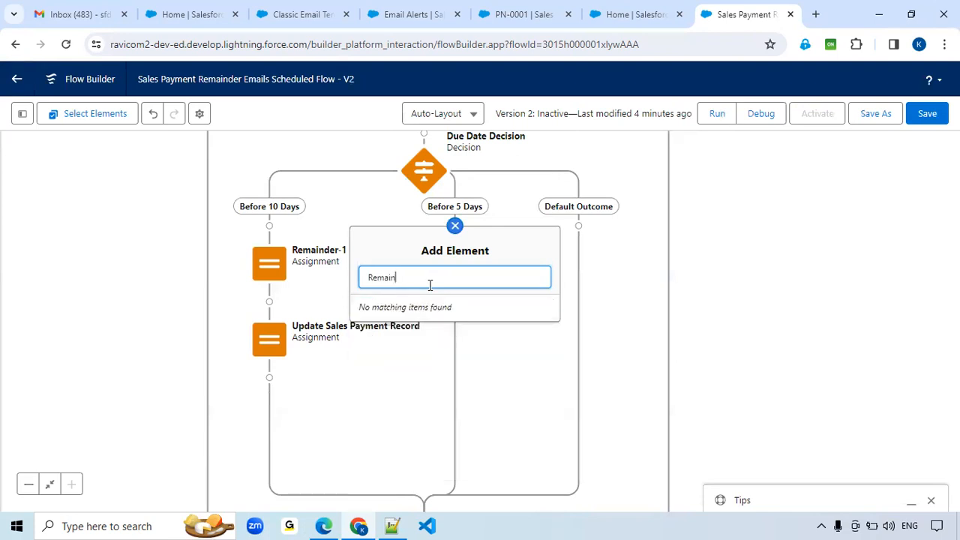
text(Ass)
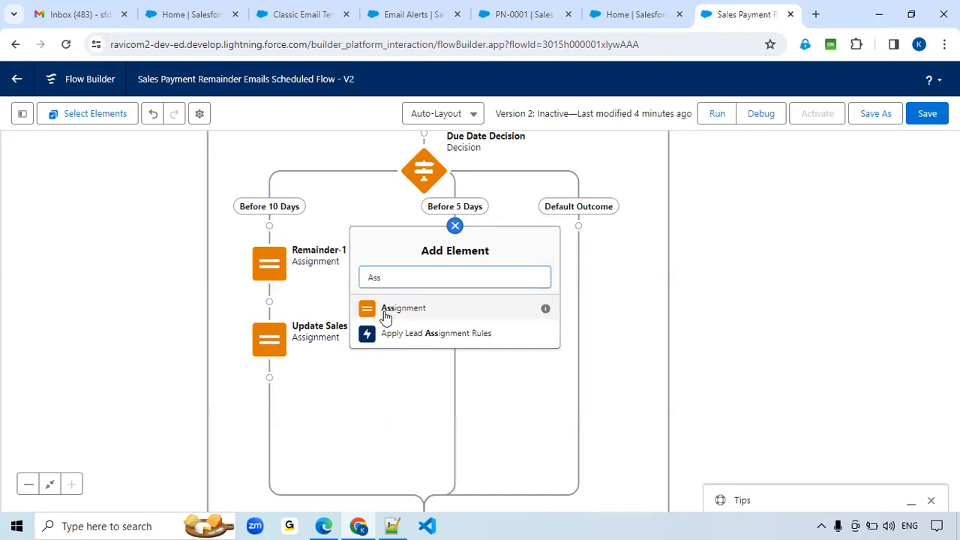
click(386, 315)
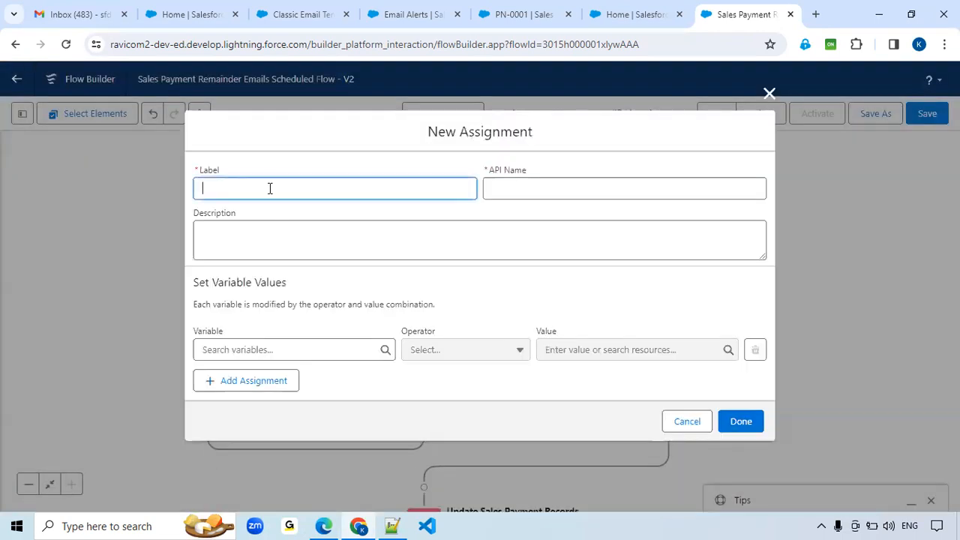
text(mainder-2)
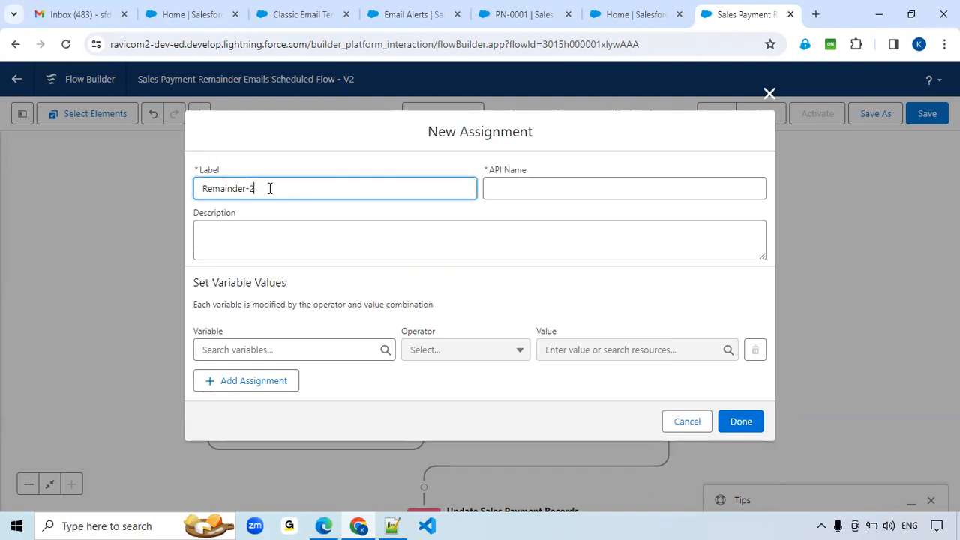
key(Tab)
Make the Remainder-2 assignment set var_NRemainder equal to 2 and finish it
click(257, 350)
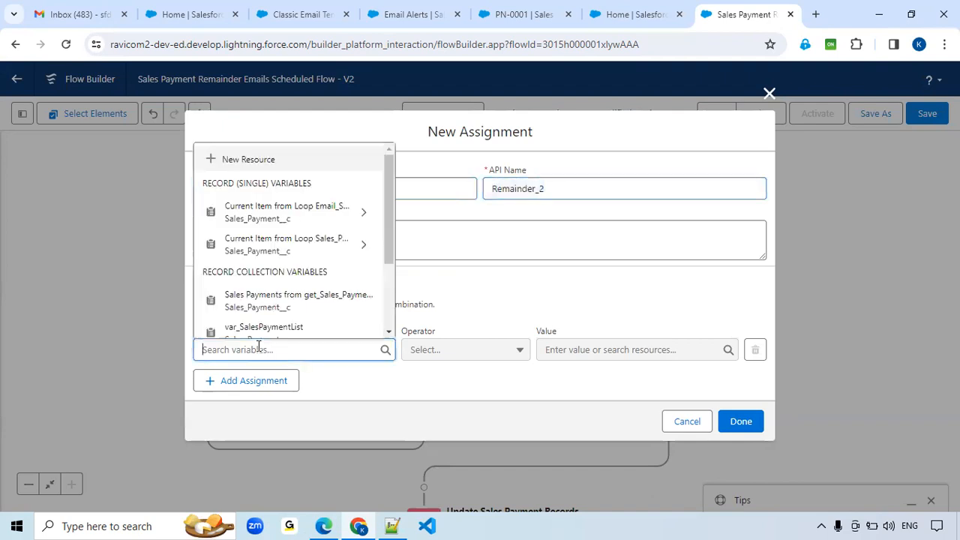
scroll(254, 210, down, 3)
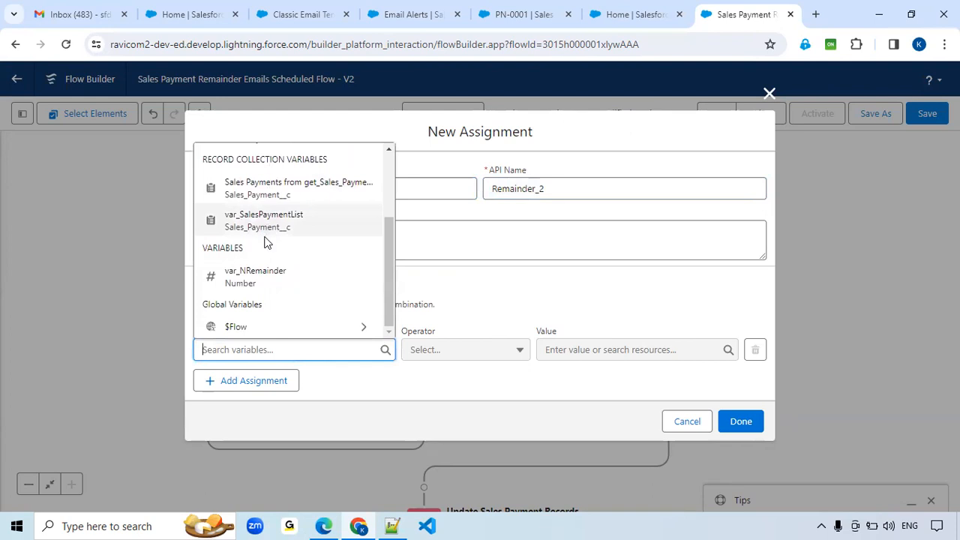
click(258, 276)
click(575, 351)
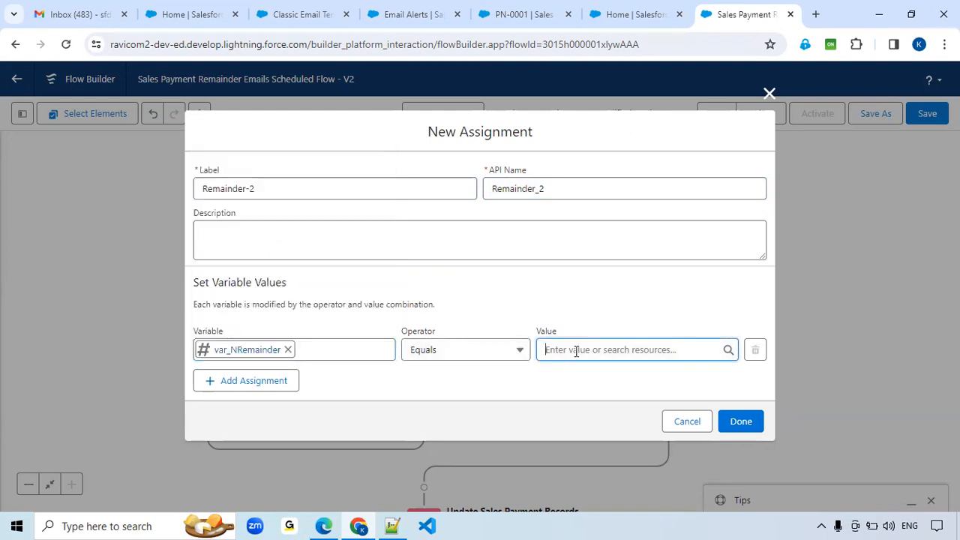
text(2)
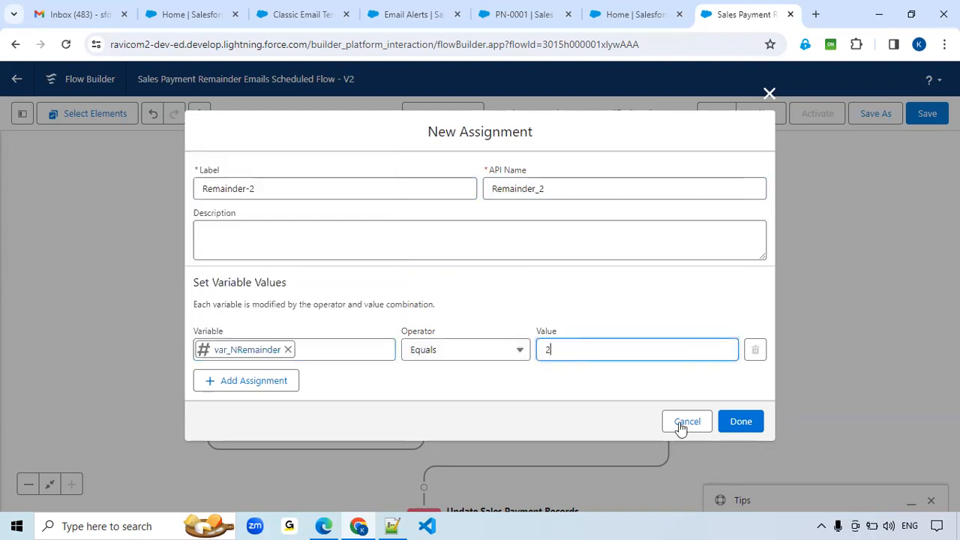
click(741, 422)
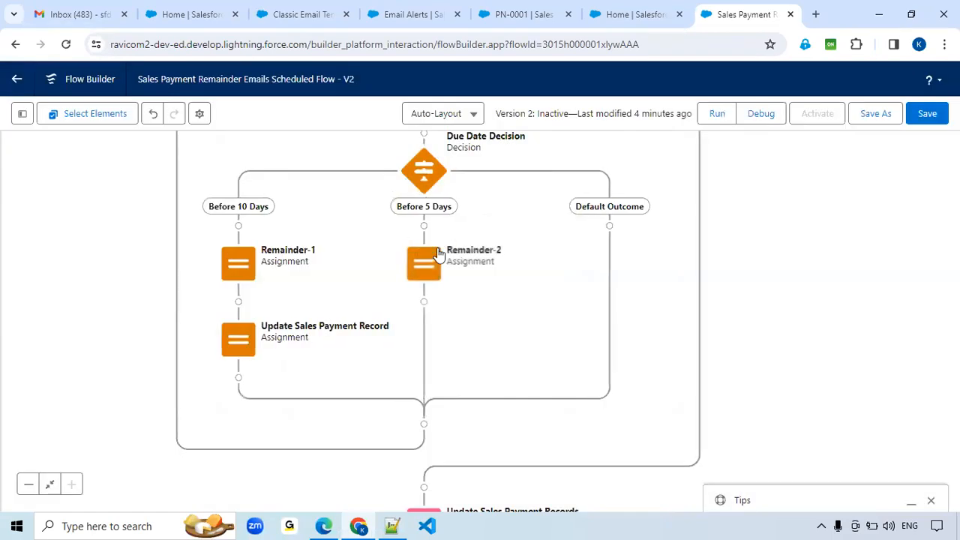
Review the Update Sales Payment Record assignment without changing it, and connect Remainder-2 to that existing element
double_click(233, 355)
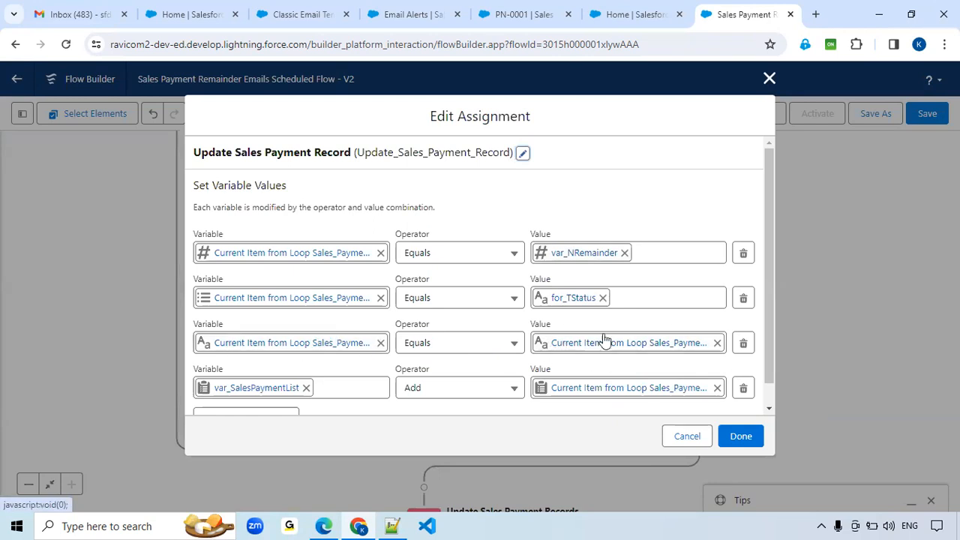
click(690, 438)
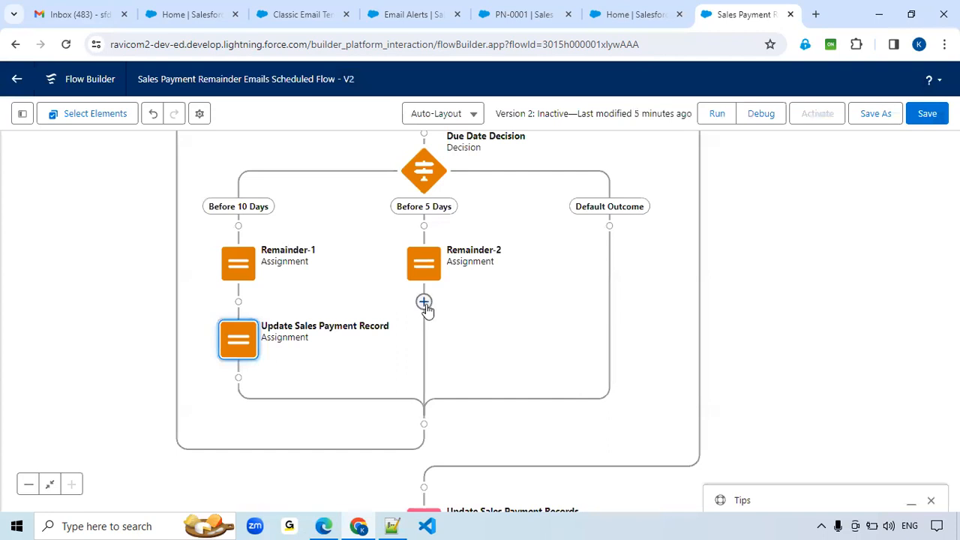
click(423, 303)
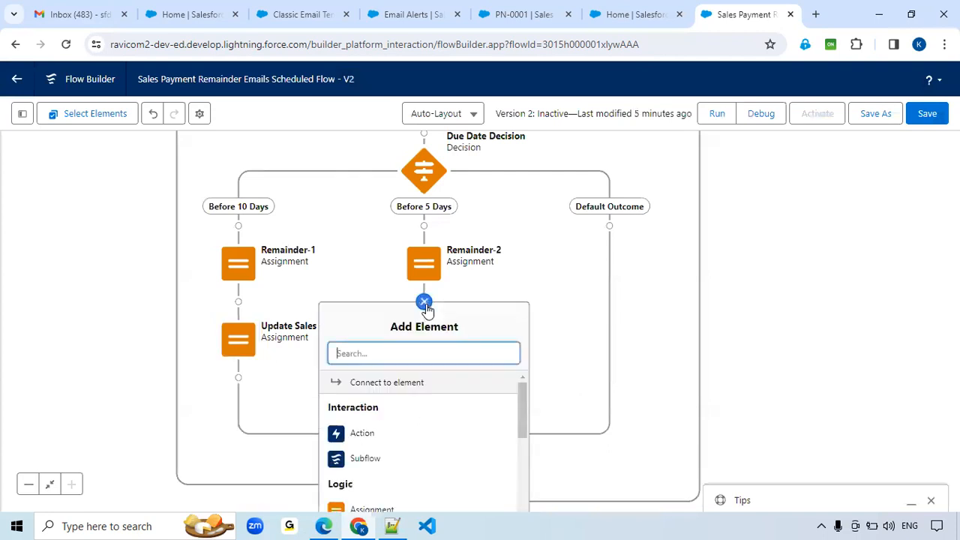
click(388, 383)
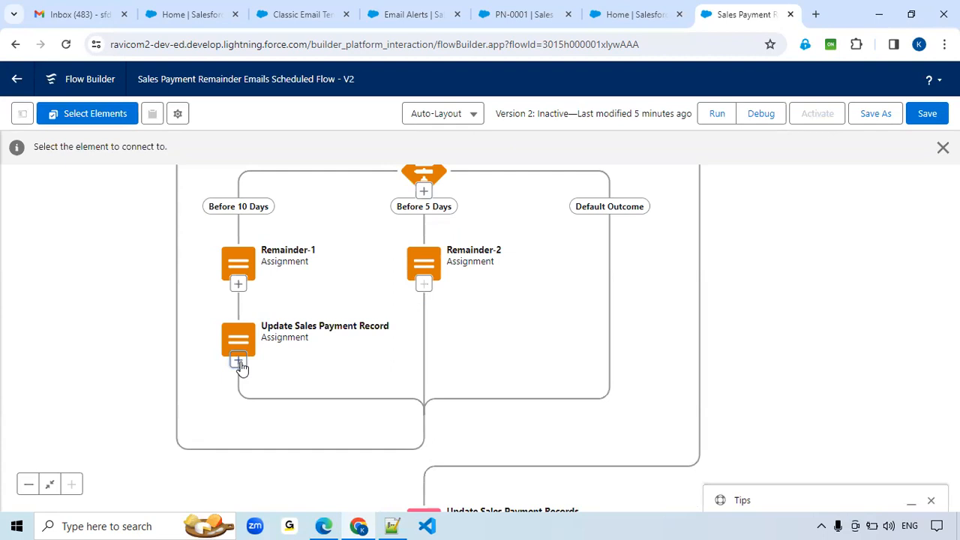
click(239, 365)
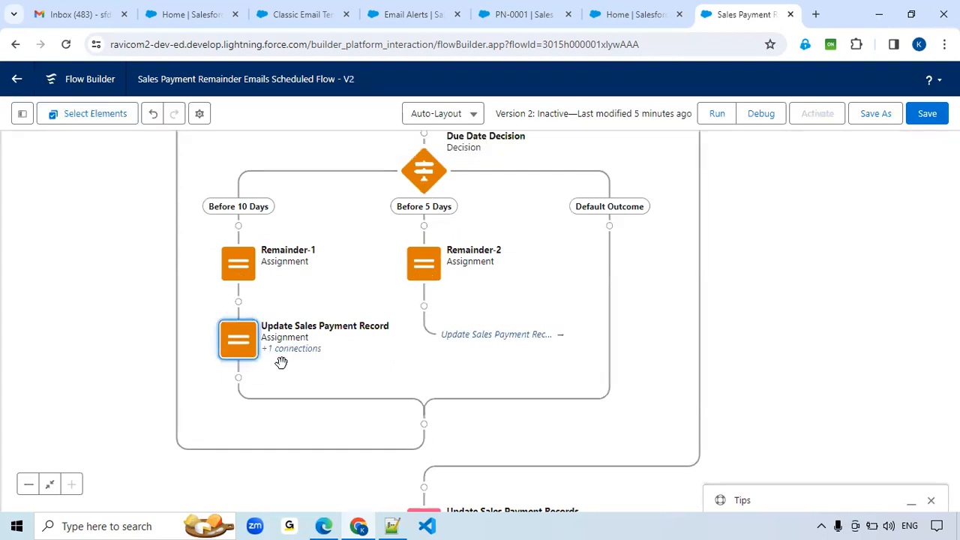
Add an outcome labelled "Same Day" with API name Same_Day to the Due Date Decision
drag(518, 197, 544, 275)
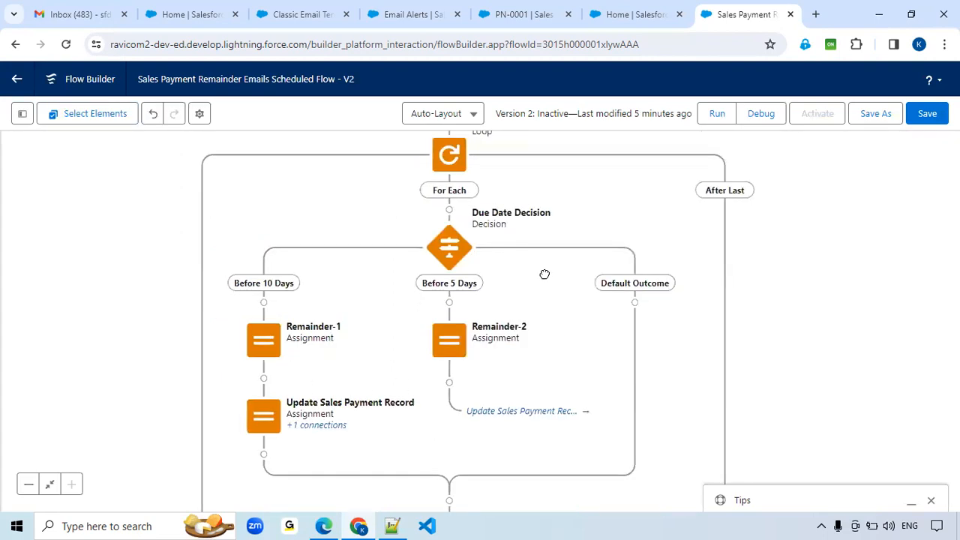
double_click(454, 262)
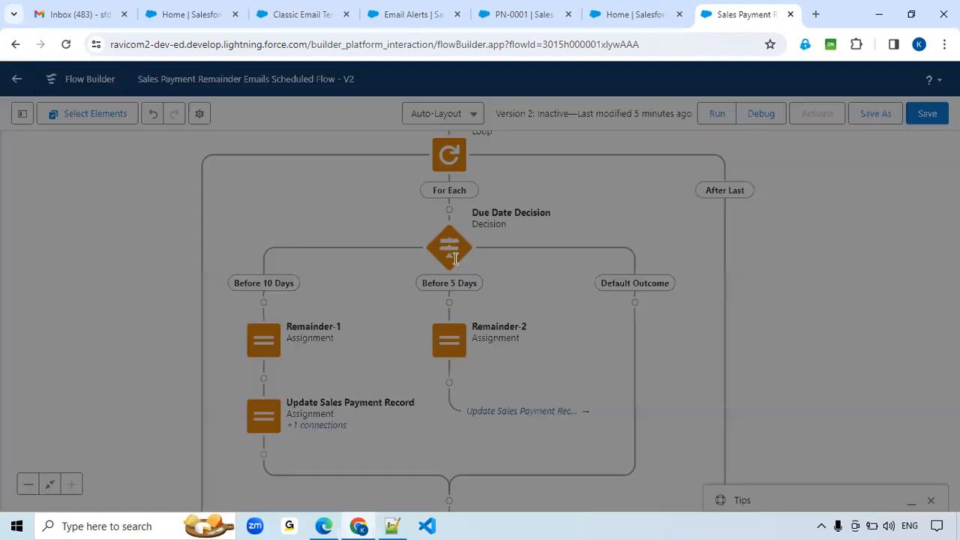
click(173, 210)
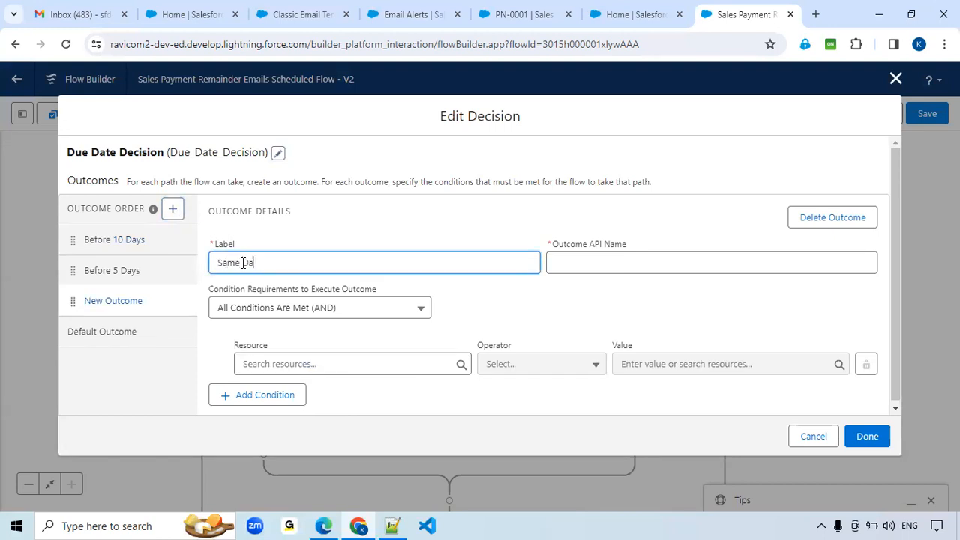
key(Tab)
Set the Same Day condition's resource to Due_Date__c of the current item from the Sales_Payment_Records_Loop
click(300, 364)
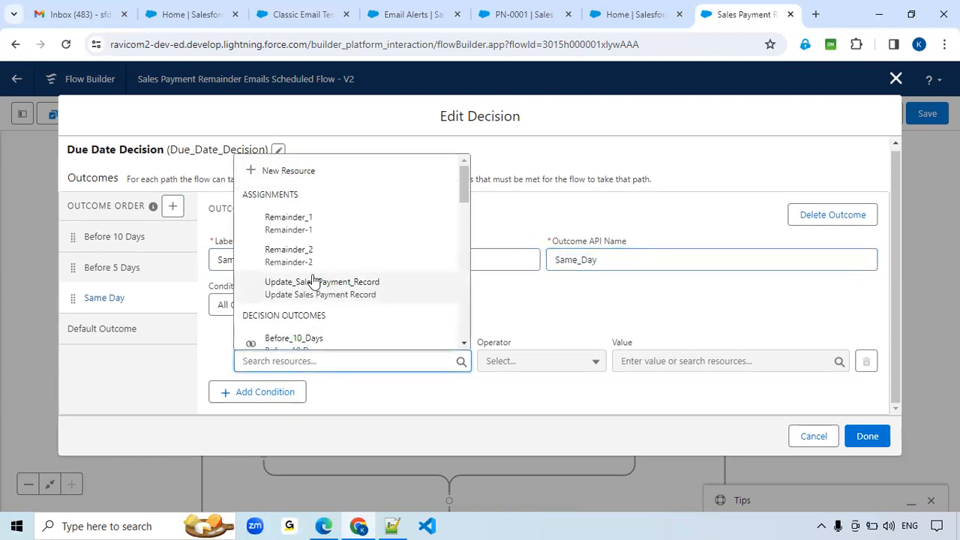
text(rec)
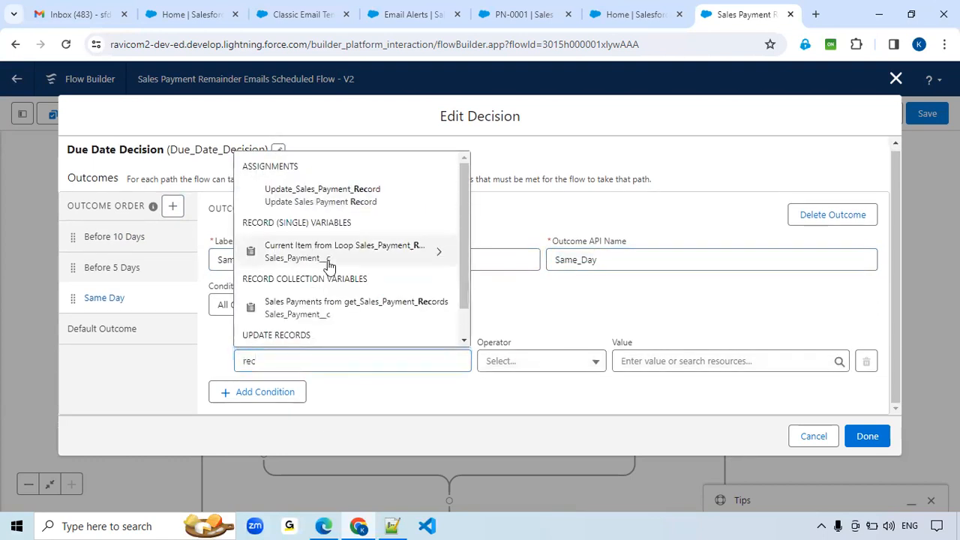
click(328, 264)
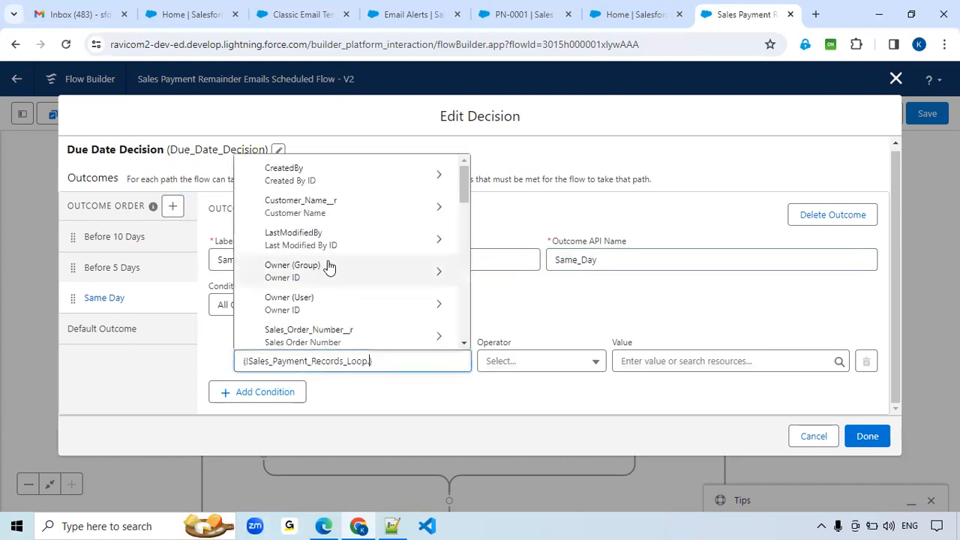
text(due)
click(357, 321)
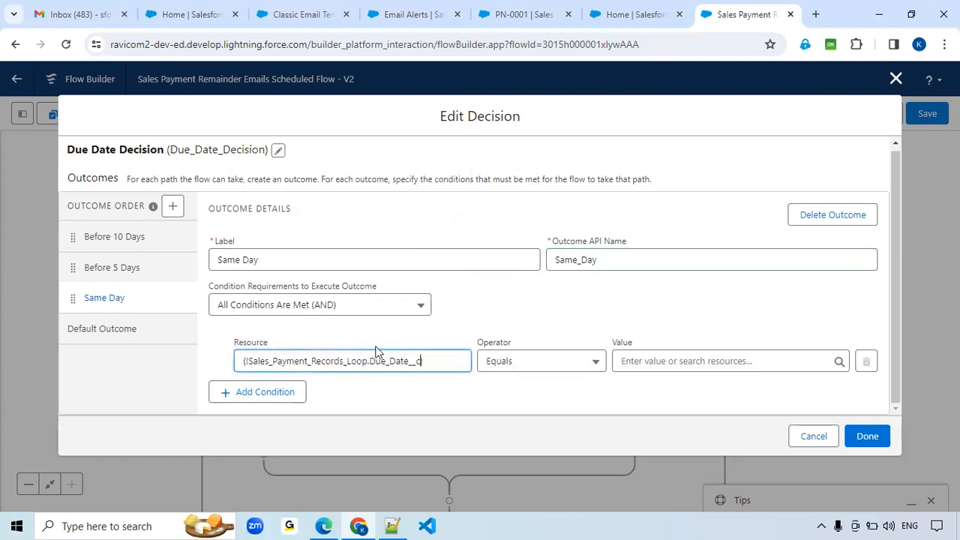
Compare the Same Day condition for equality with the flow's current date, $Flow.CurrentDate, and finish the decision
click(638, 363)
scroll(696, 281, down, 3)
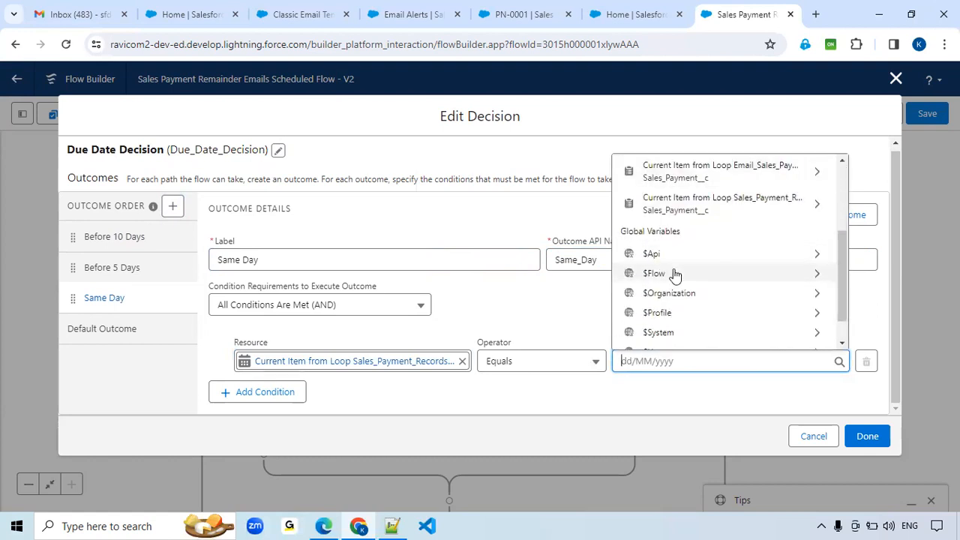
click(674, 274)
click(658, 391)
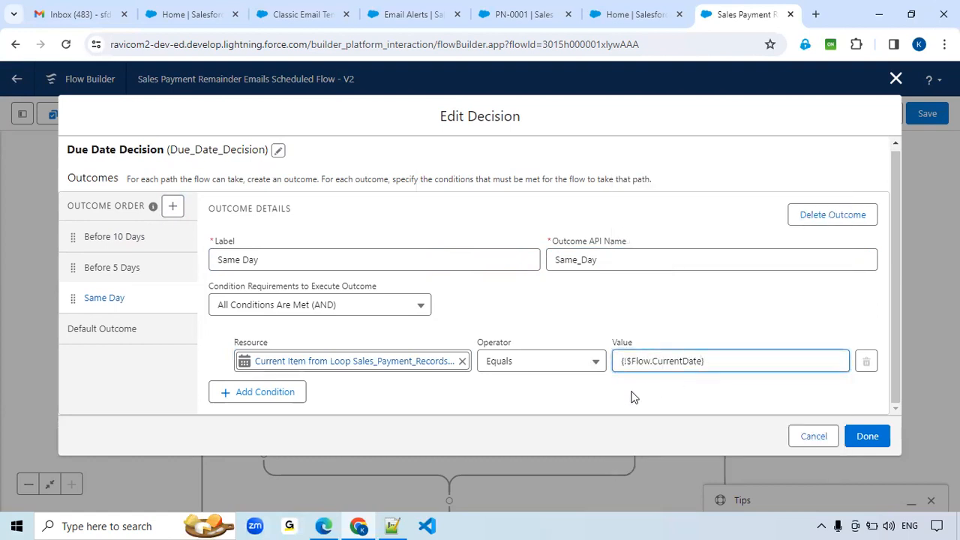
click(635, 398)
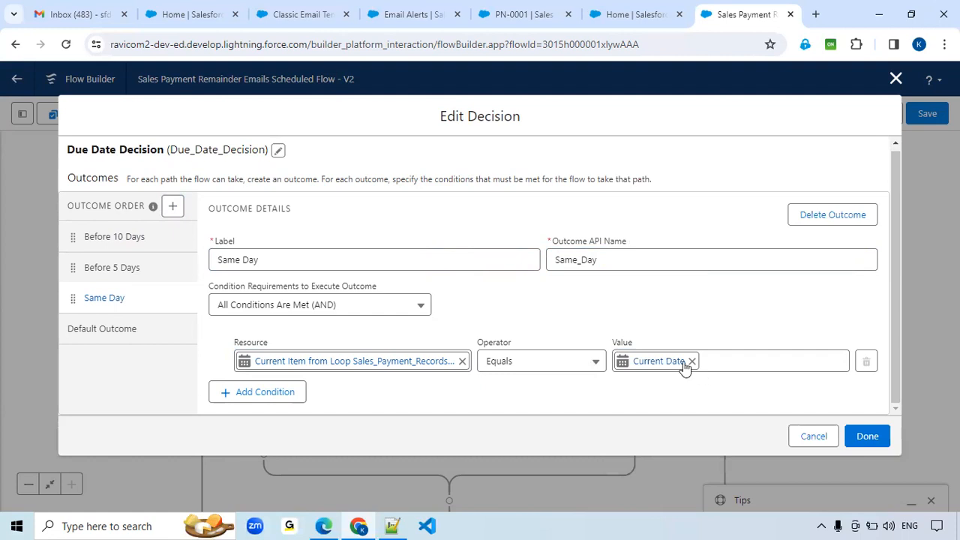
click(876, 445)
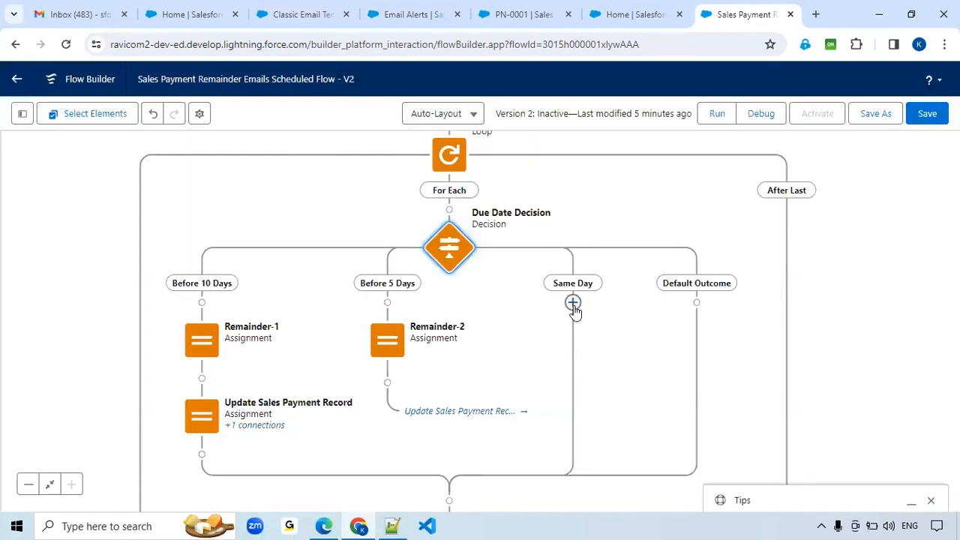
Add an assignment labelled Remainder-3 with API name Remainder_3 on the Same Day path
click(574, 306)
text(A)
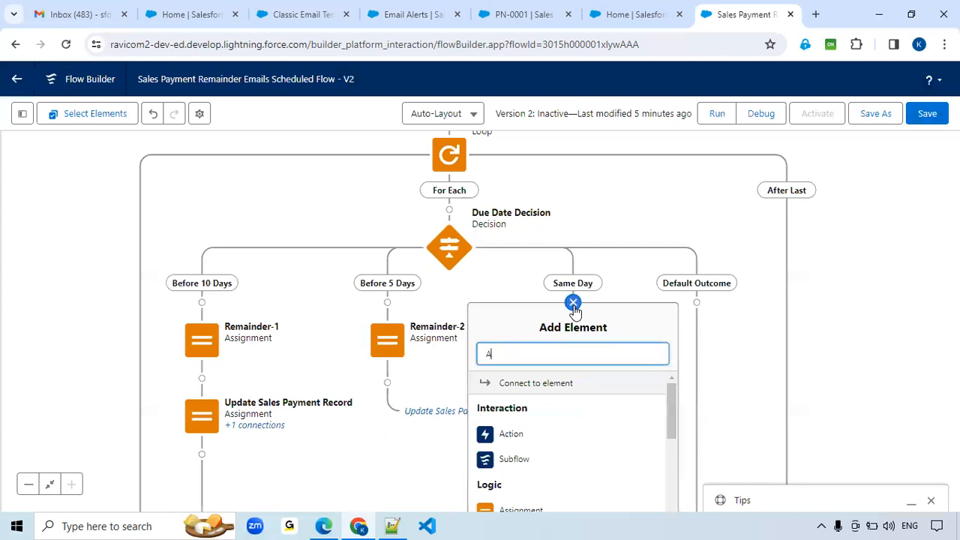
text(ss)
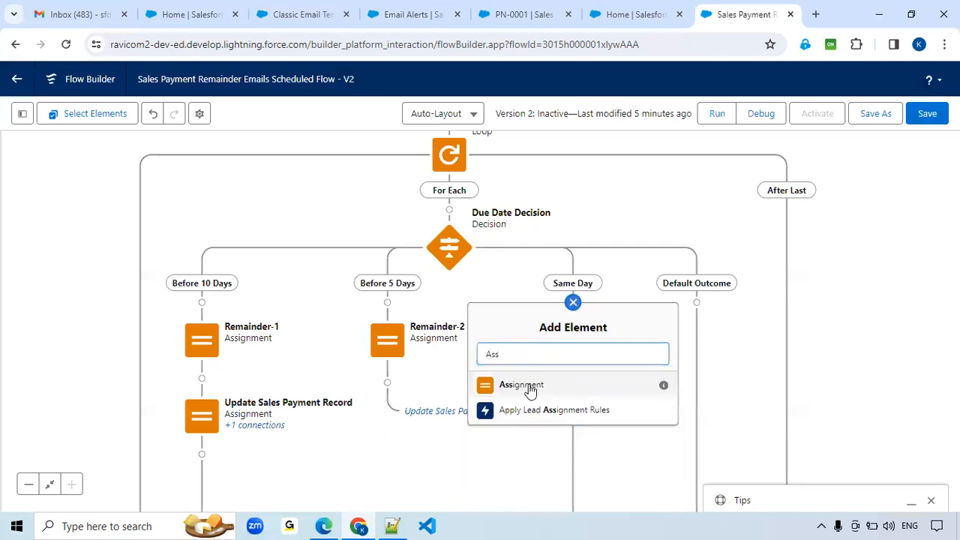
click(530, 385)
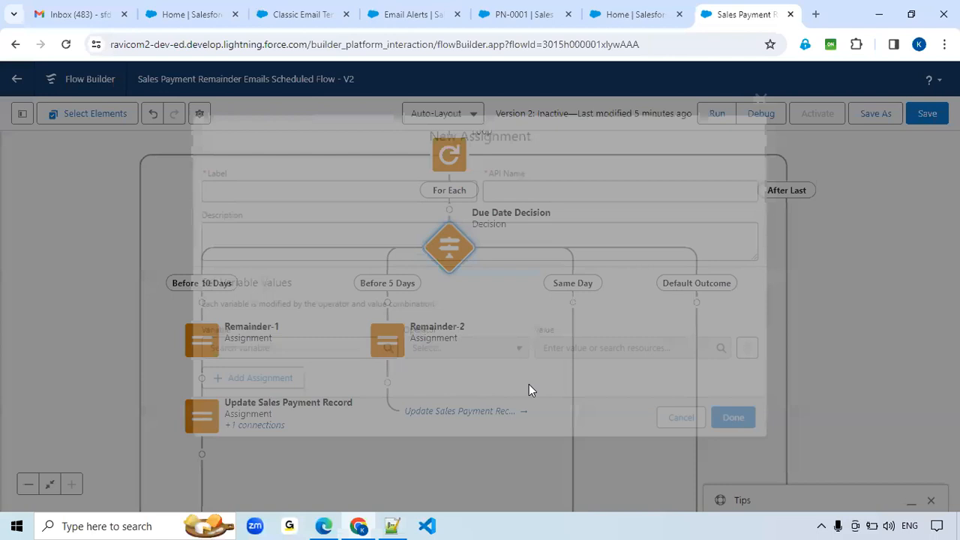
text(Rema)
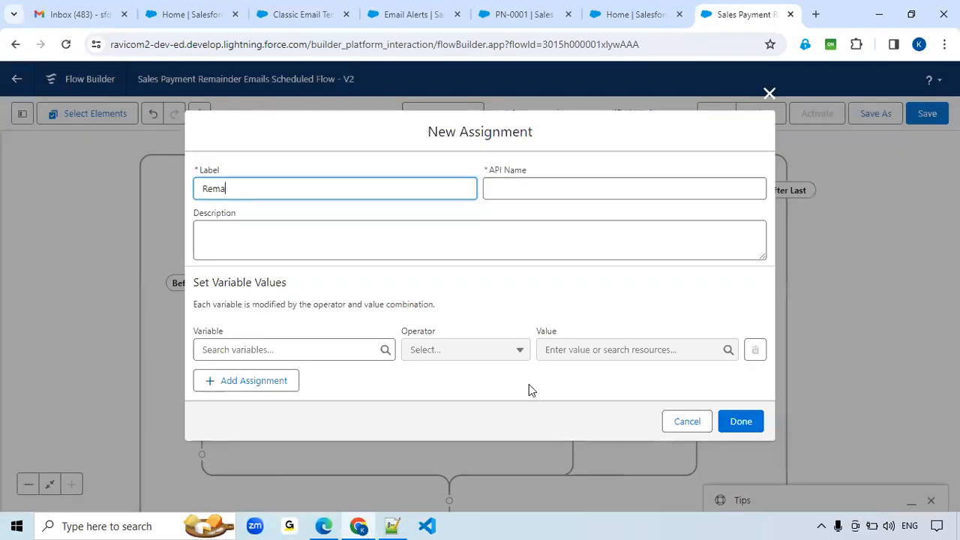
text(inder-3)
click(561, 195)
Make the Remainder-3 assignment set var_NRemainder equal to 3 and finish it
click(316, 352)
scroll(295, 279, down, 1)
scroll(295, 279, down, 1)
click(277, 285)
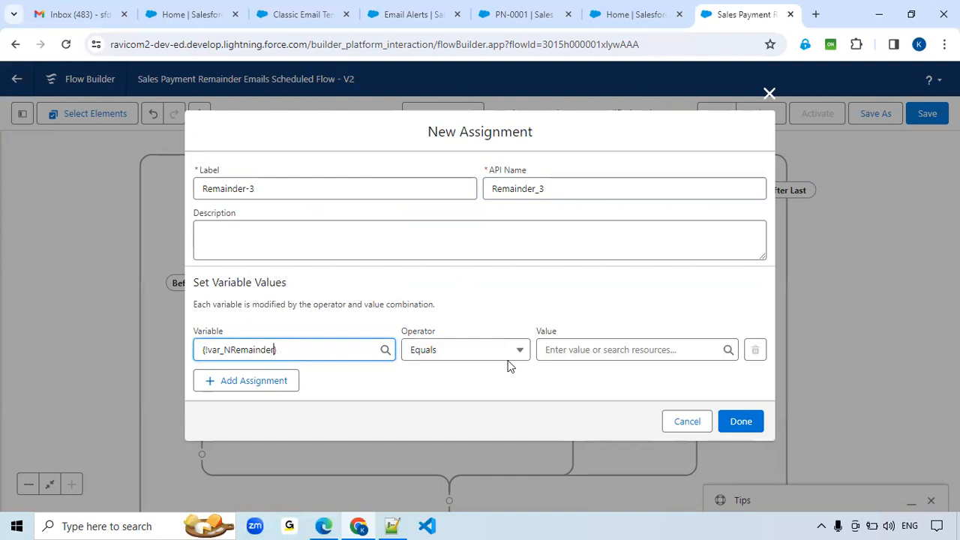
click(615, 349)
text(3)
click(739, 423)
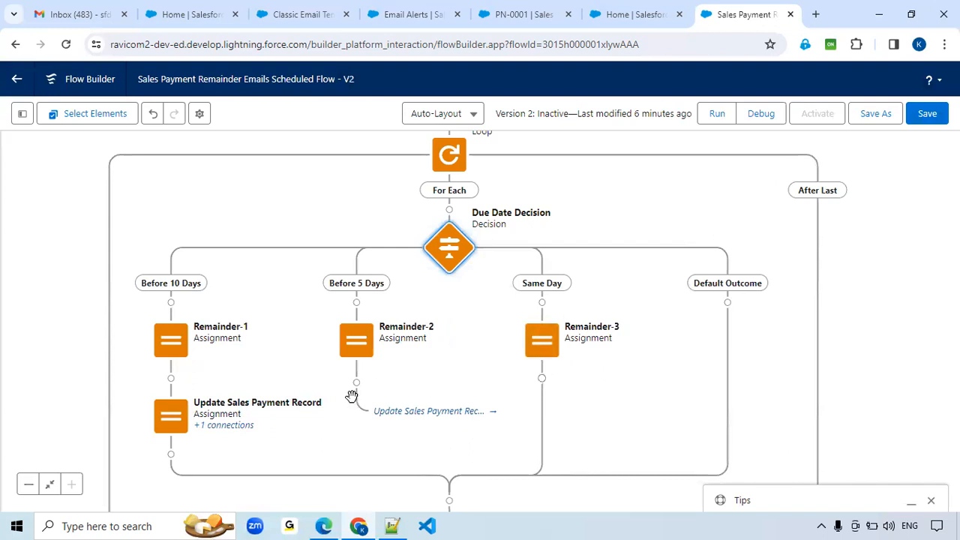
Connect the Remainder-3 assignment to the existing Update Sales Payment Record assignment on the Before 10 Days path
click(541, 378)
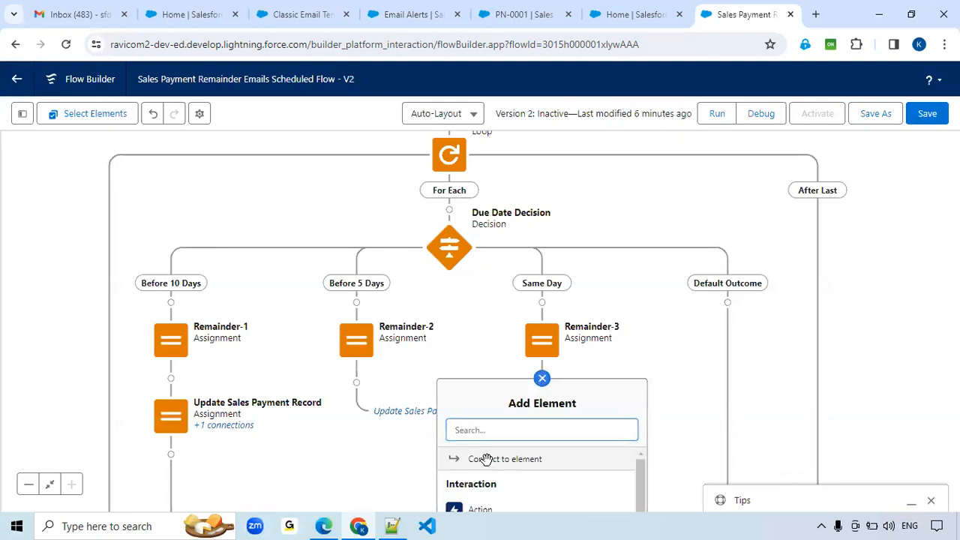
click(489, 460)
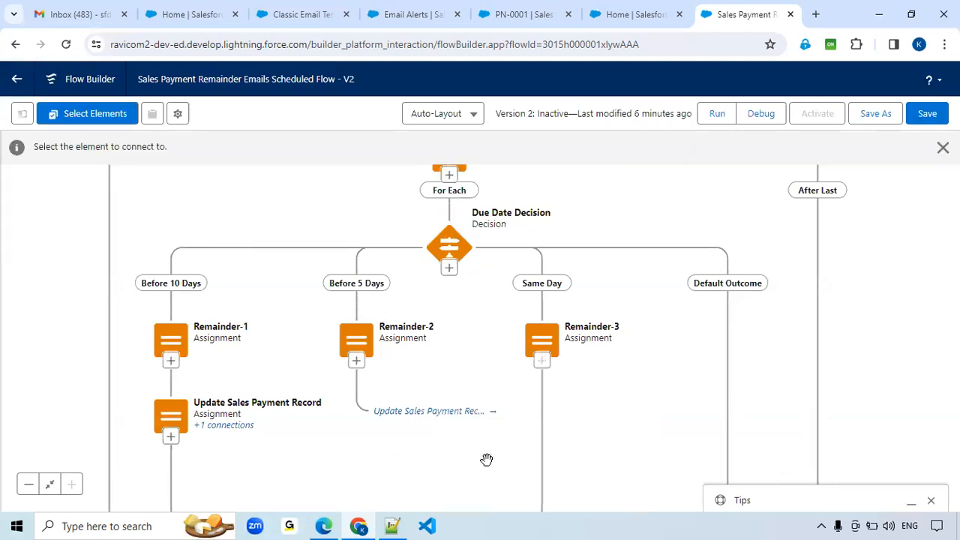
click(171, 444)
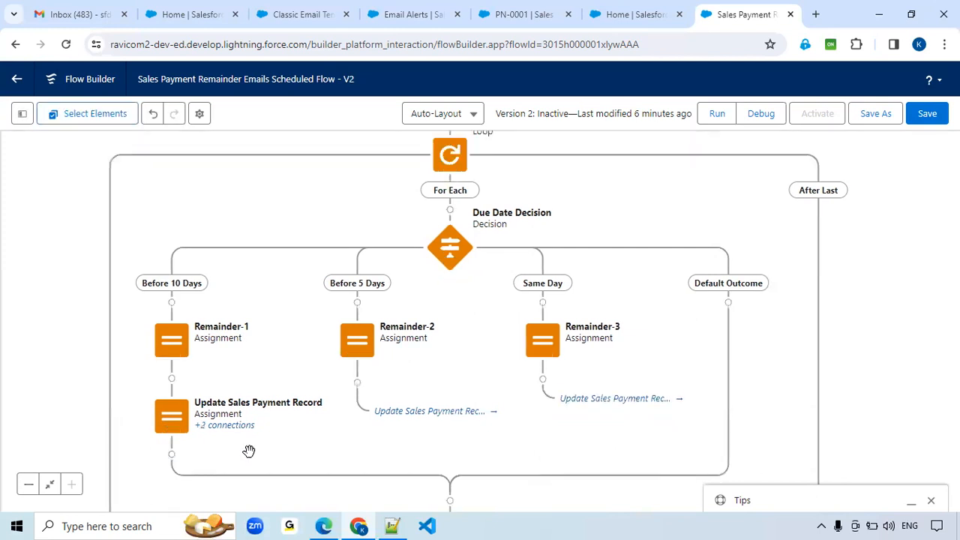
Review the variable values set in the Update Sales Payment Record assignment without changing them
double_click(174, 422)
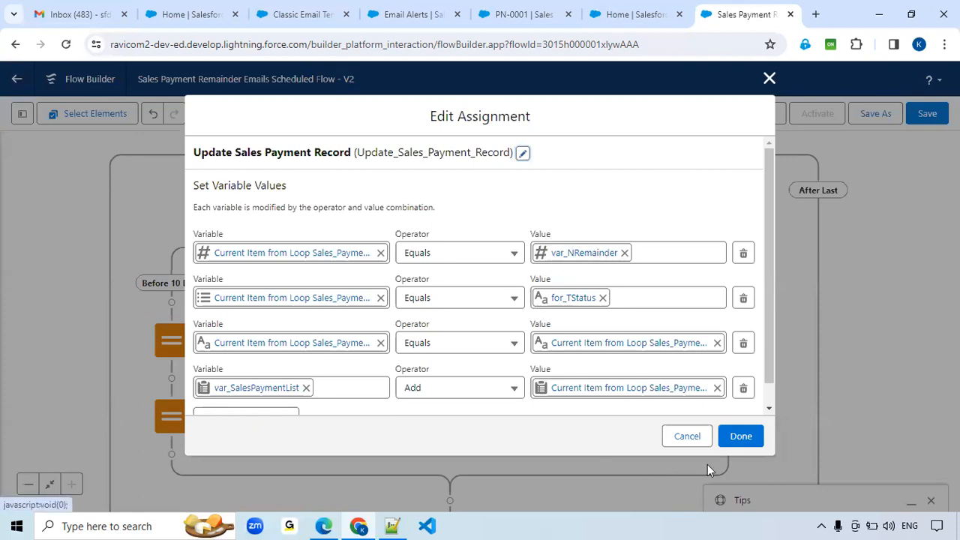
click(684, 436)
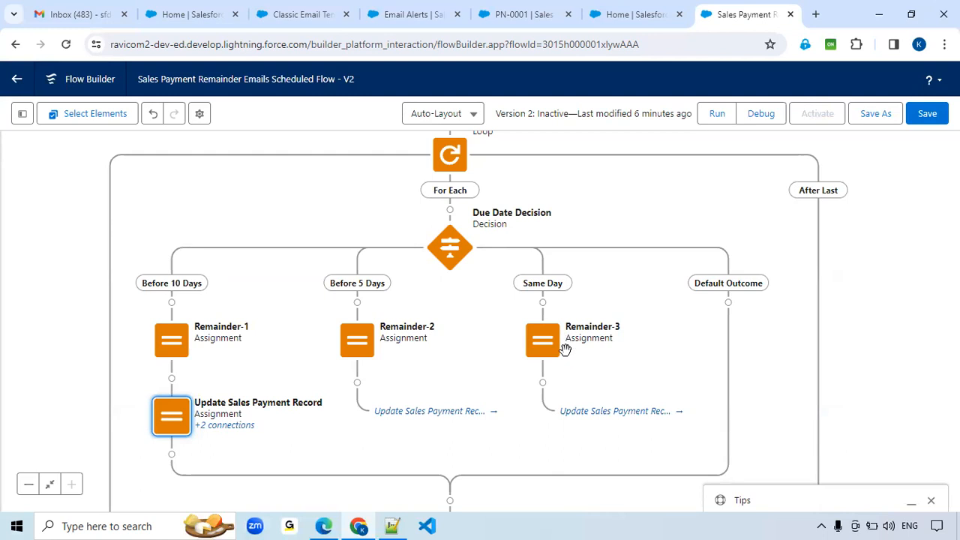
Add a new outcome labelled 1 Day Over Due to the Due Date Decision
double_click(458, 261)
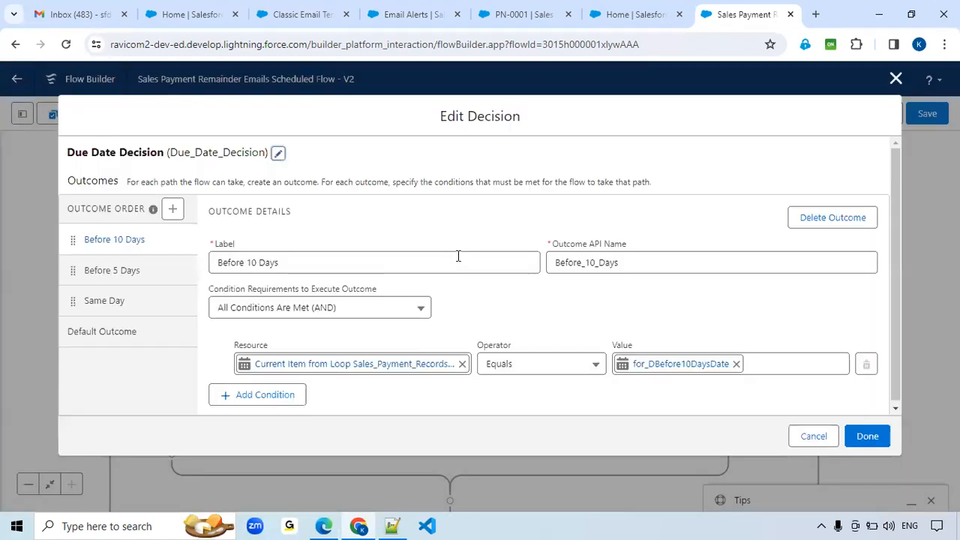
click(172, 209)
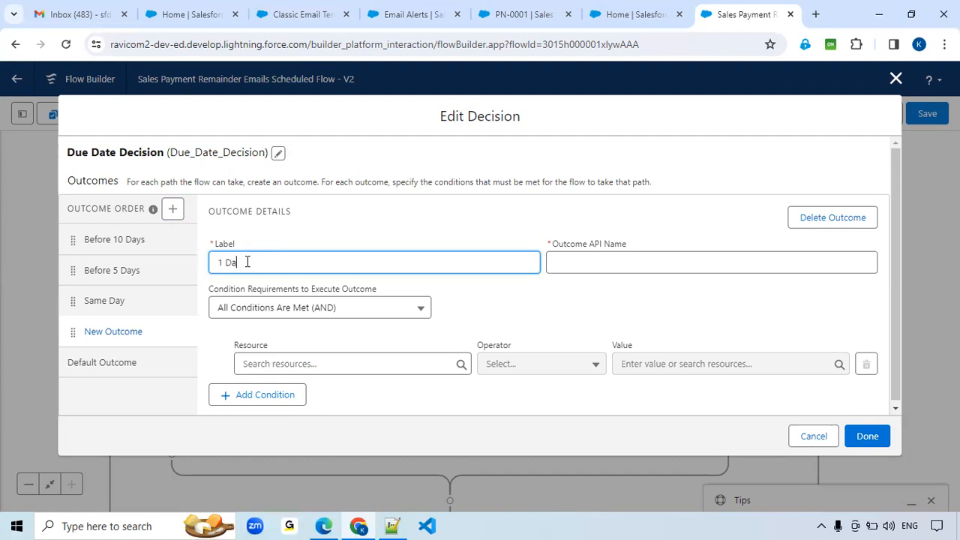
text(Due)
key(Tab)
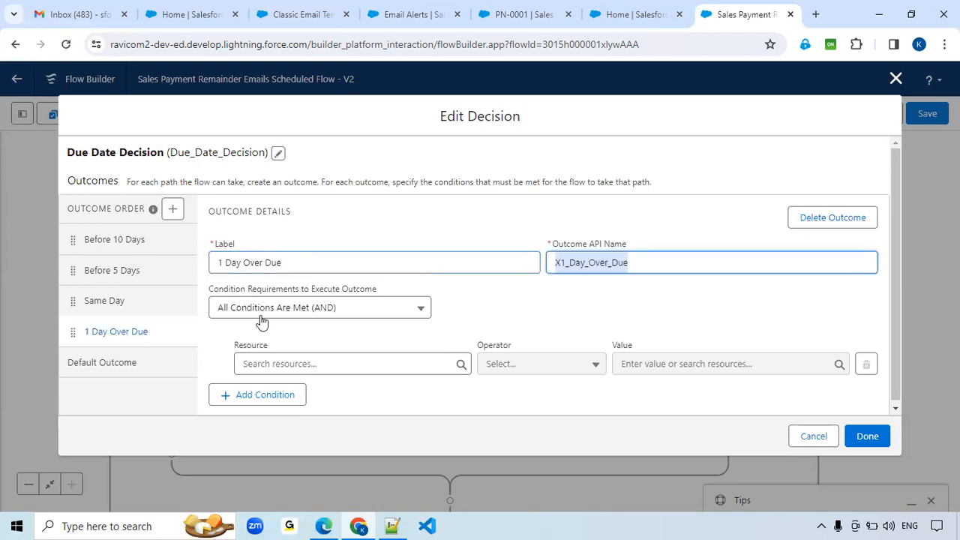
Set the 1 Day Over Due condition's resource to Due_Date__c of the current item from the Sales_Payment_Records_Loop
click(278, 360)
scroll(300, 300, down, 5)
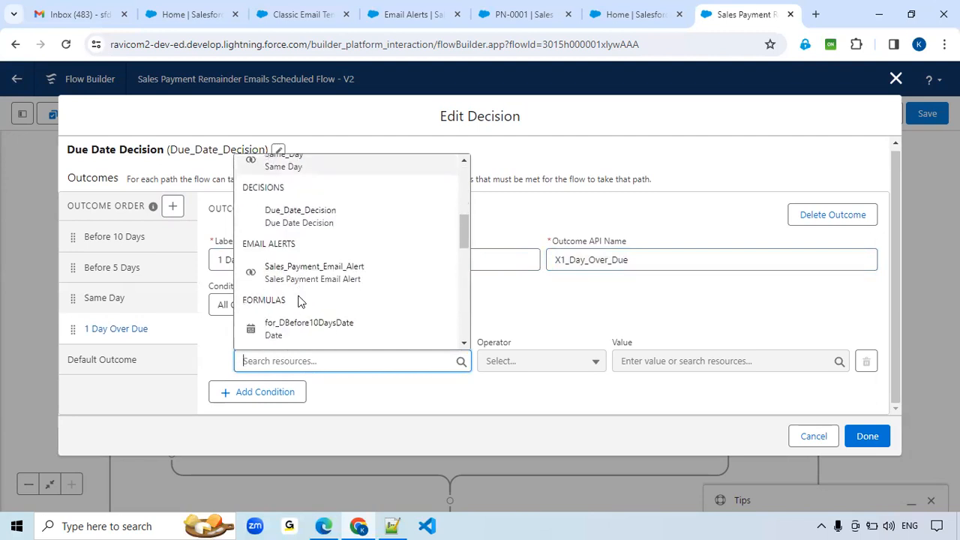
text(c)
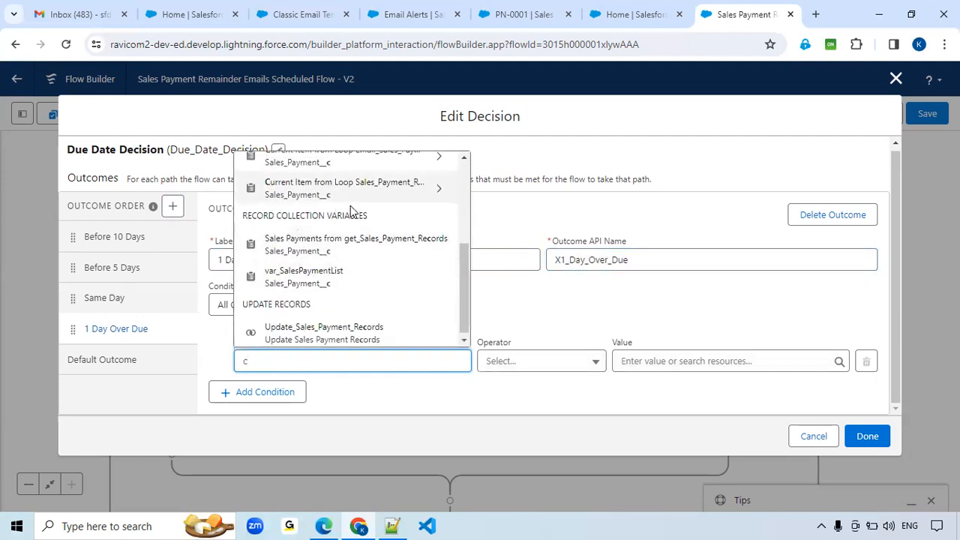
scroll(336, 299, up, 3)
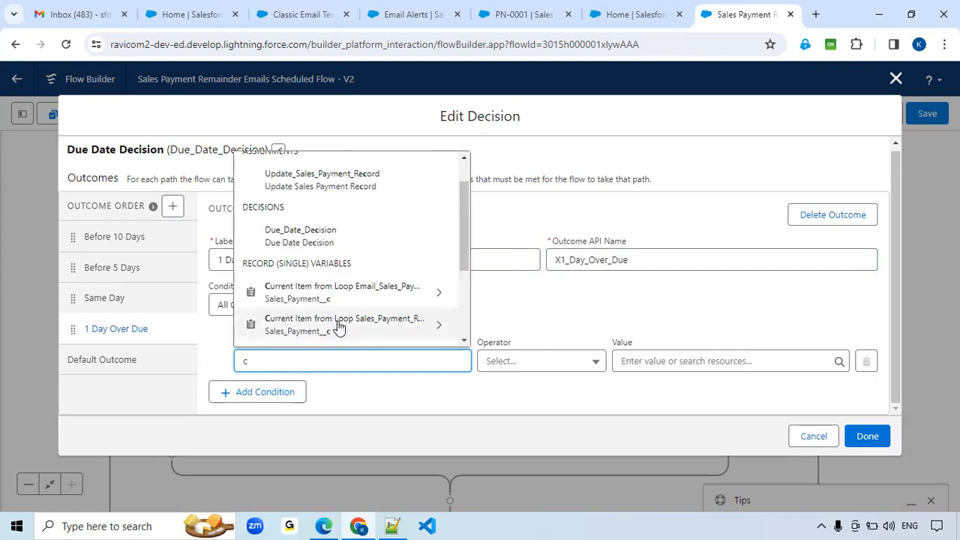
click(337, 325)
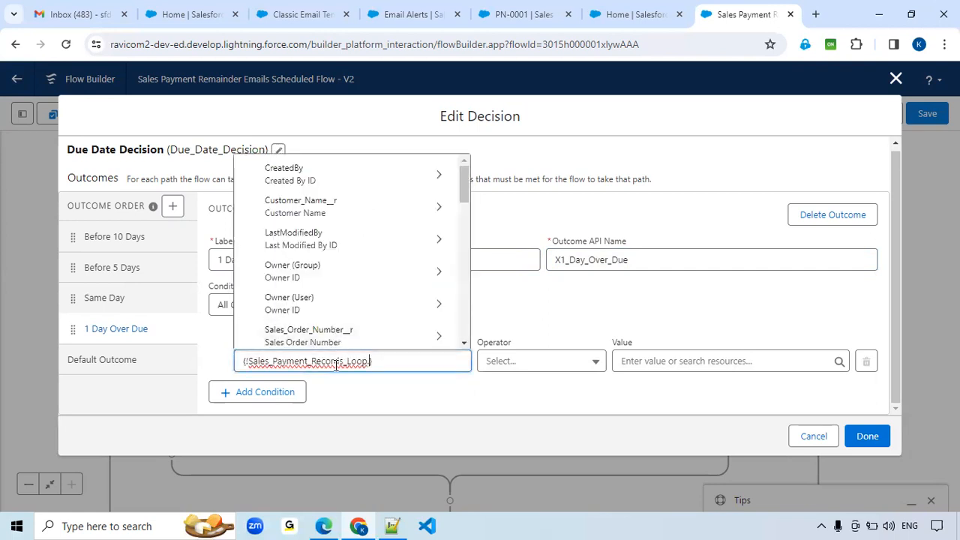
text(DUe)
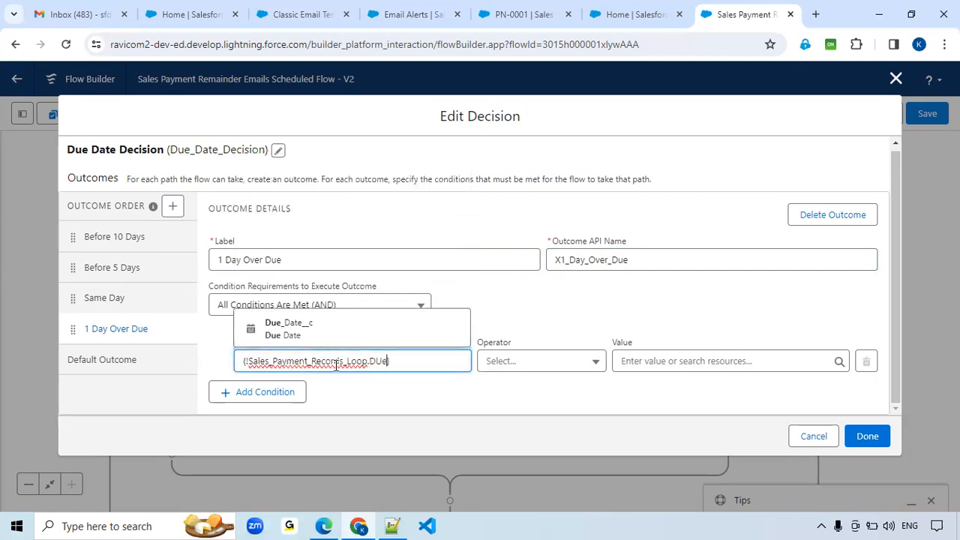
click(345, 335)
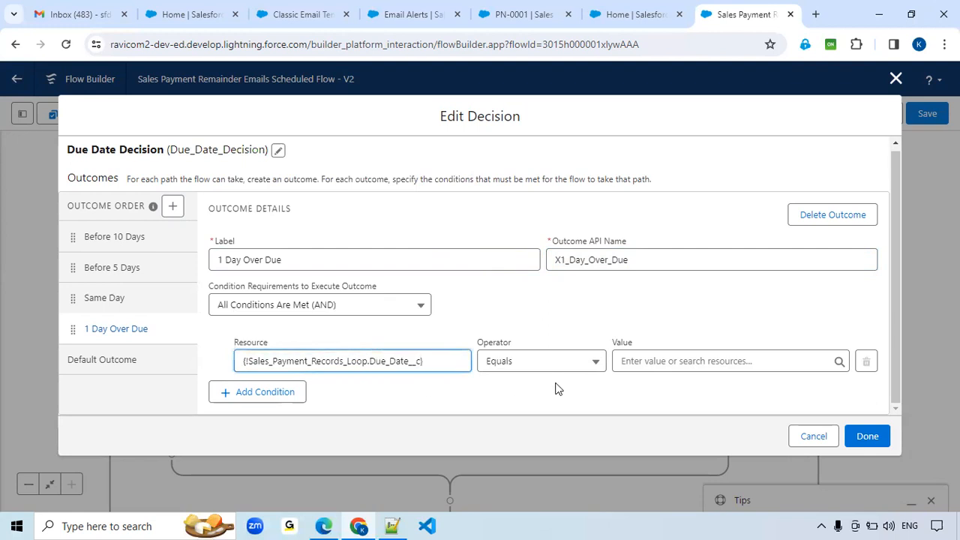
Create a new formula resource for the condition's value, with data type Date and API name for_D1DayOverDue
click(750, 361)
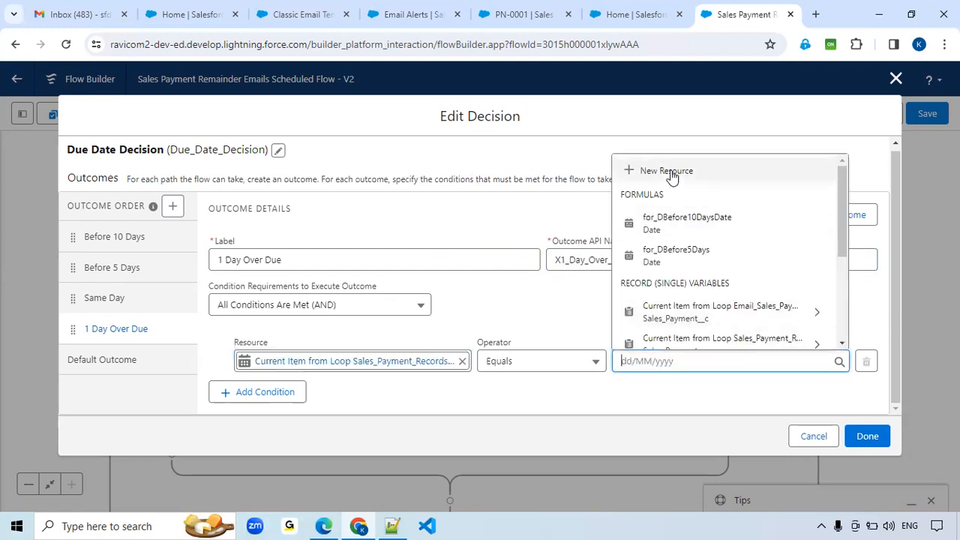
click(670, 172)
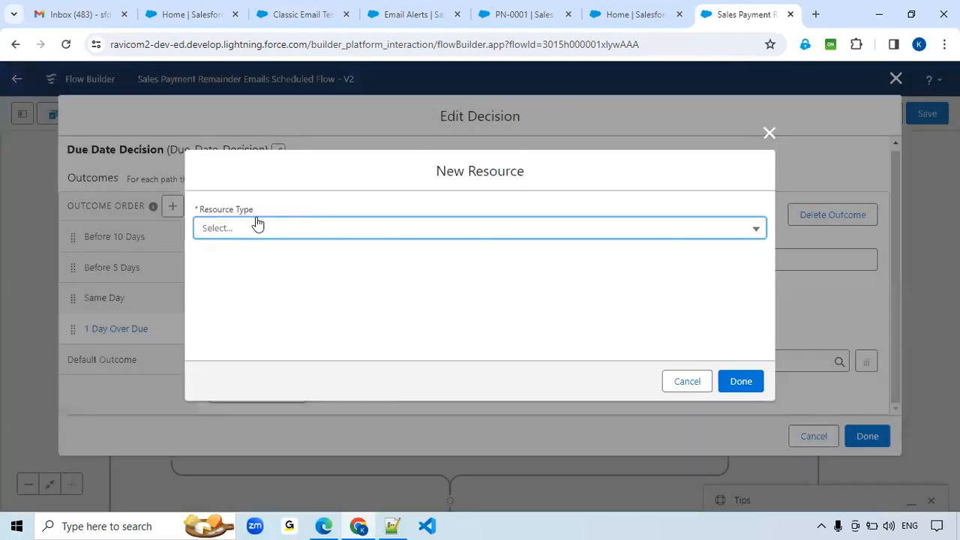
click(254, 228)
click(260, 323)
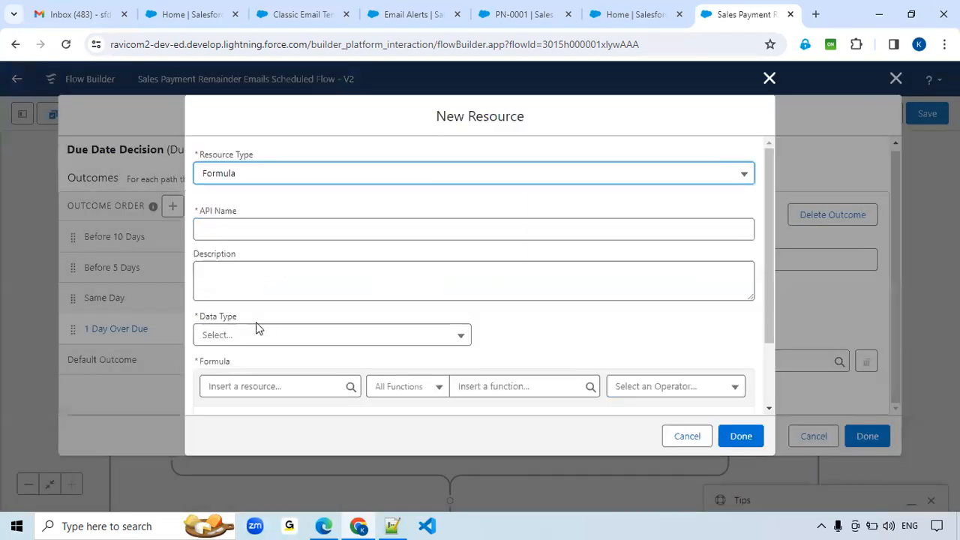
click(250, 333)
click(233, 465)
click(266, 228)
text(or_D1)
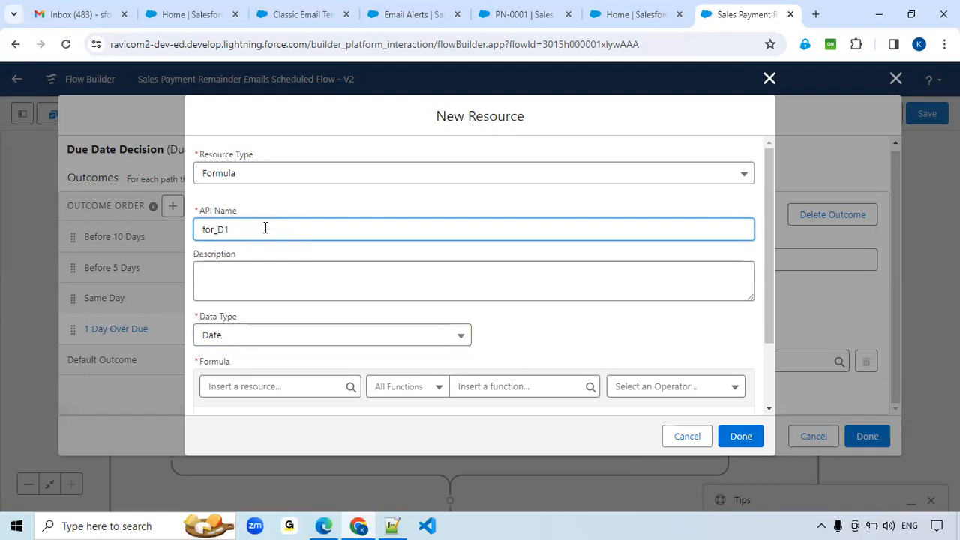
text(DayOverDue)
scroll(242, 315, down, 2)
click(242, 337)
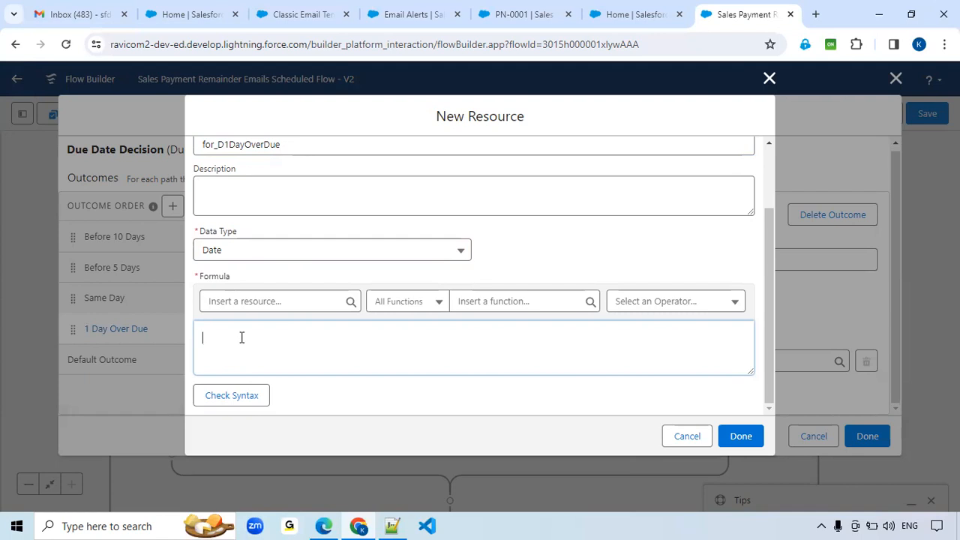
click(252, 302)
text(cr)
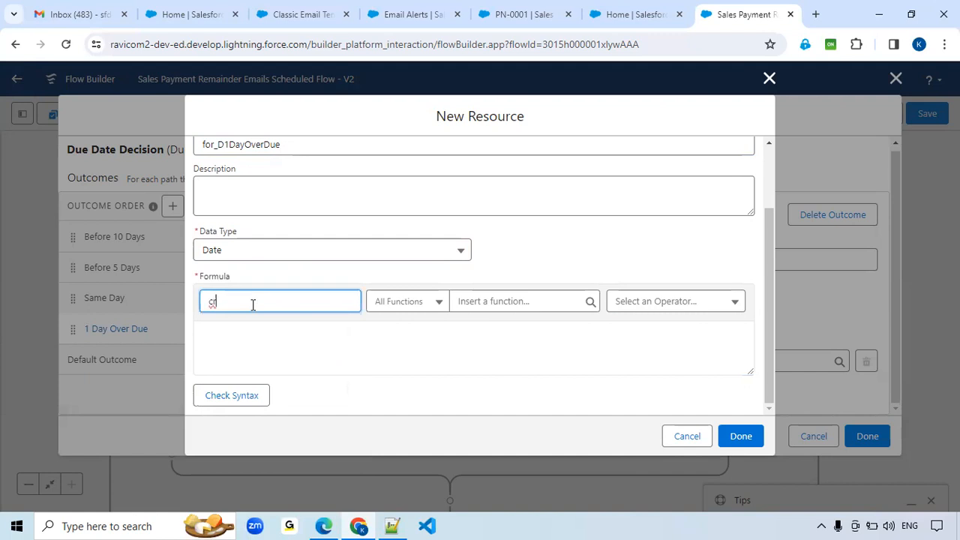
key(BackSpace)
text(ur)
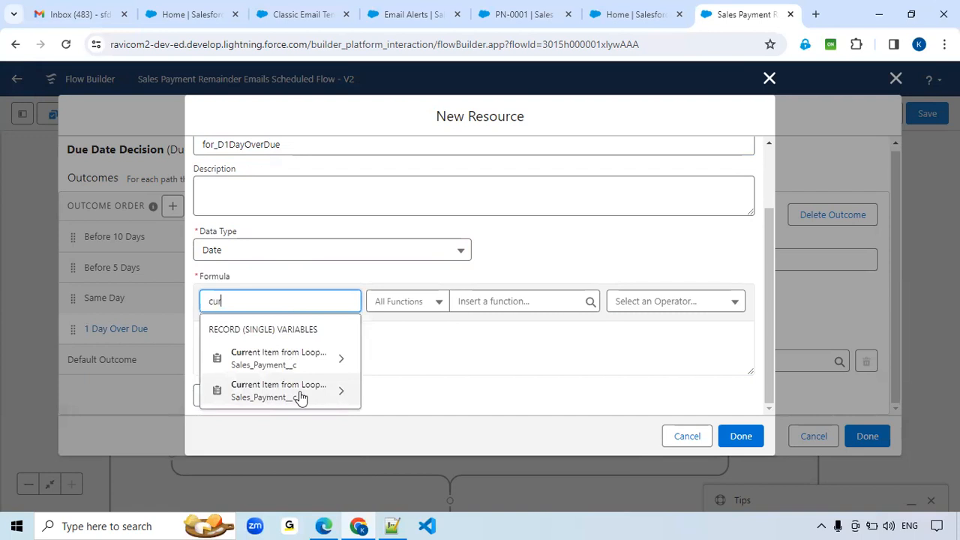
click(302, 360)
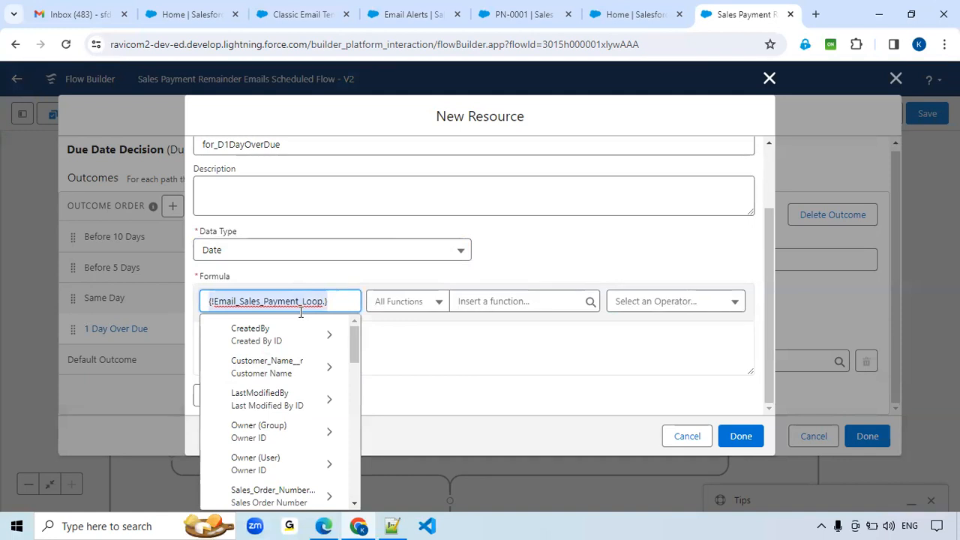
key(ctrl+a)
key(BackSpace)
Try the formula as Due_Date__c of the Sales_Payment_Records_Loop item minus 1, and clear it again
text(c)
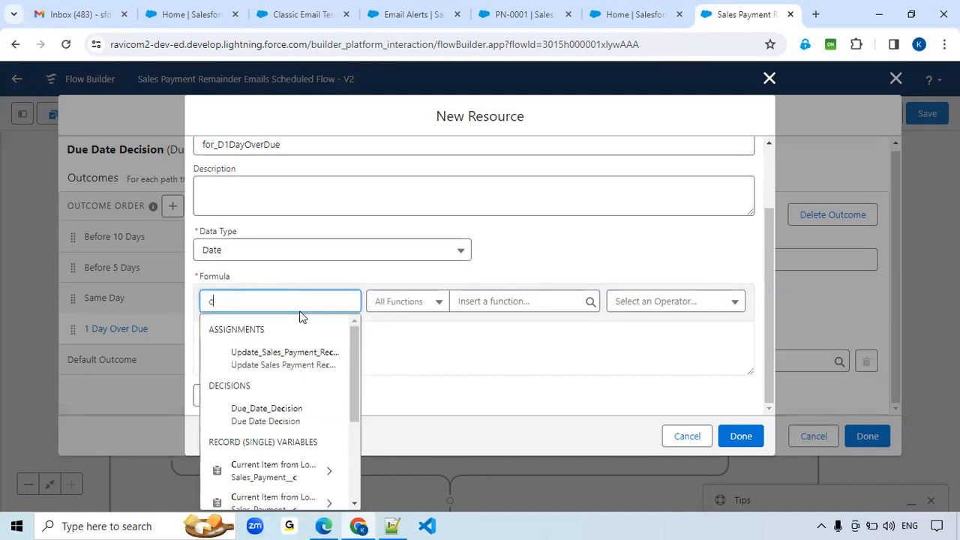
text(u)
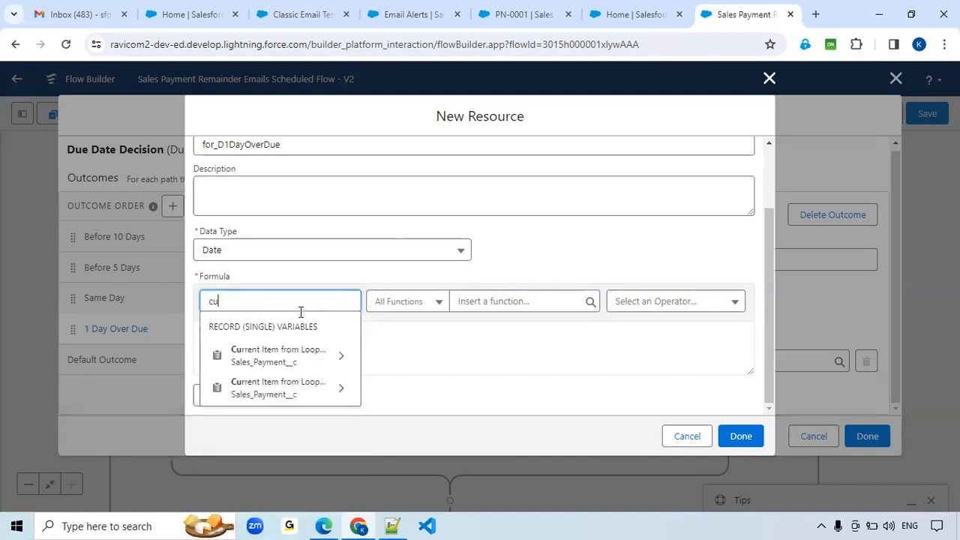
click(289, 388)
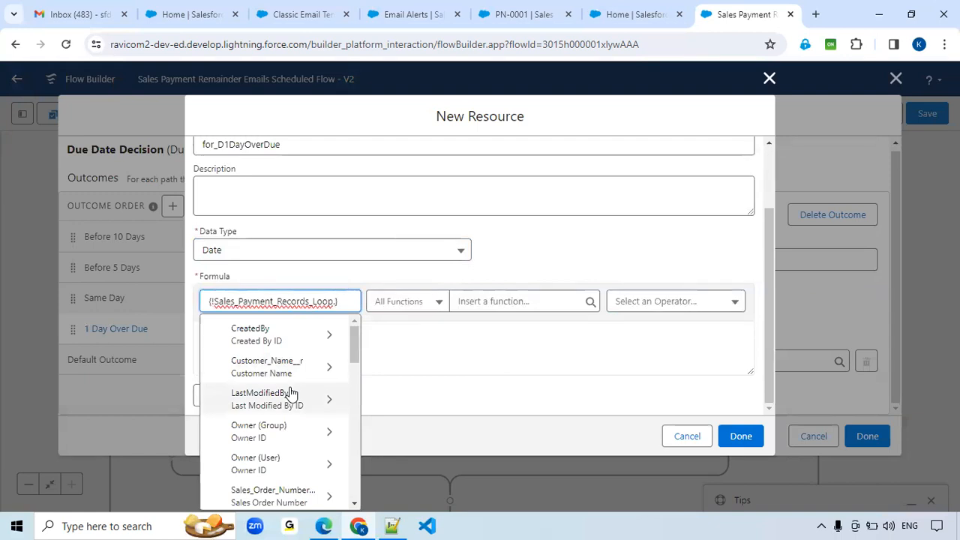
text(DUe)
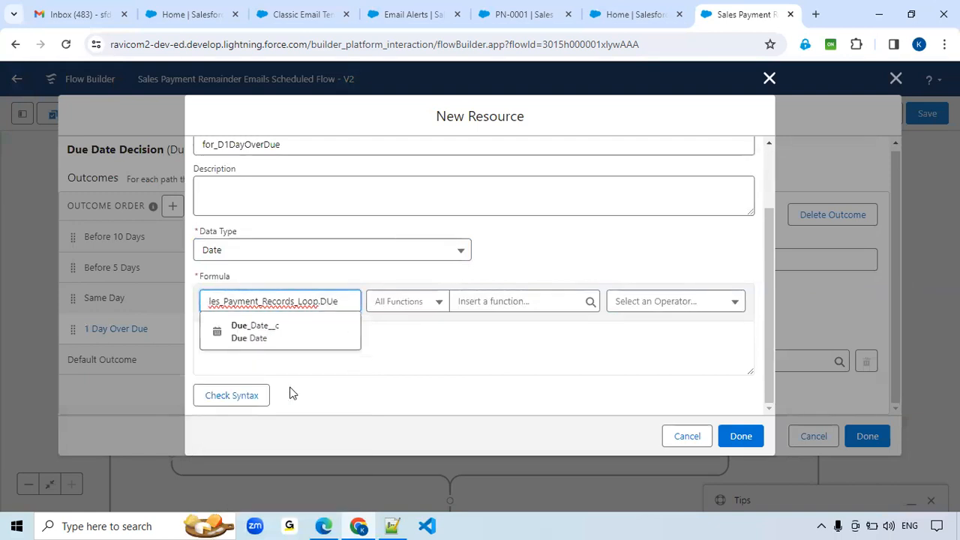
click(315, 335)
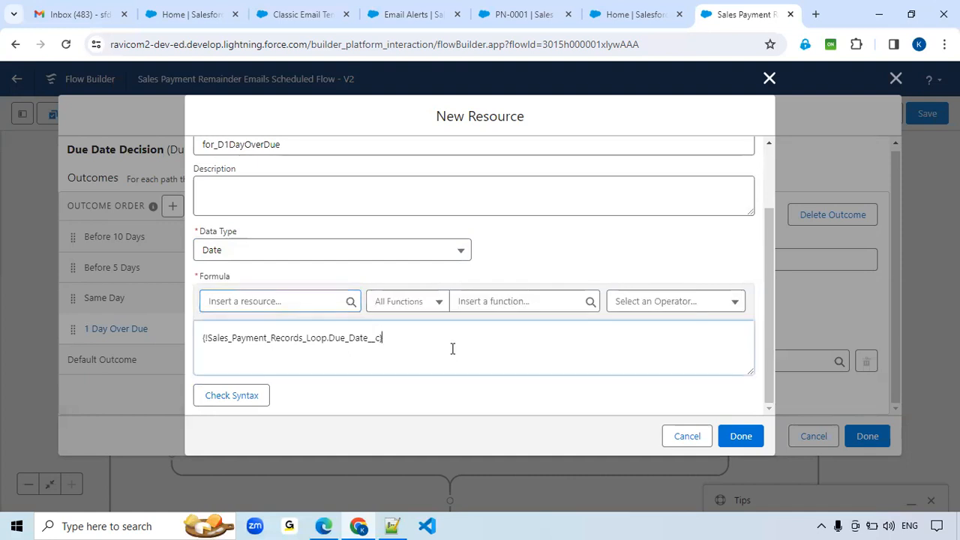
text(-)
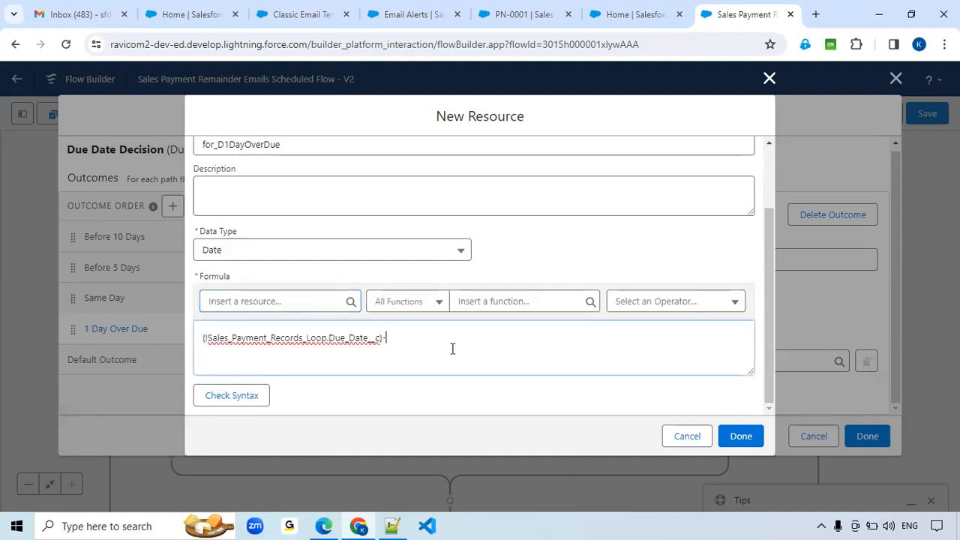
text(1)
drag(383, 339, 197, 335)
text(Today)
key(Delete)
key(Delete)
key(Delete)
key(Delete)
key(Delete)
key(Delete)
key(Delete)
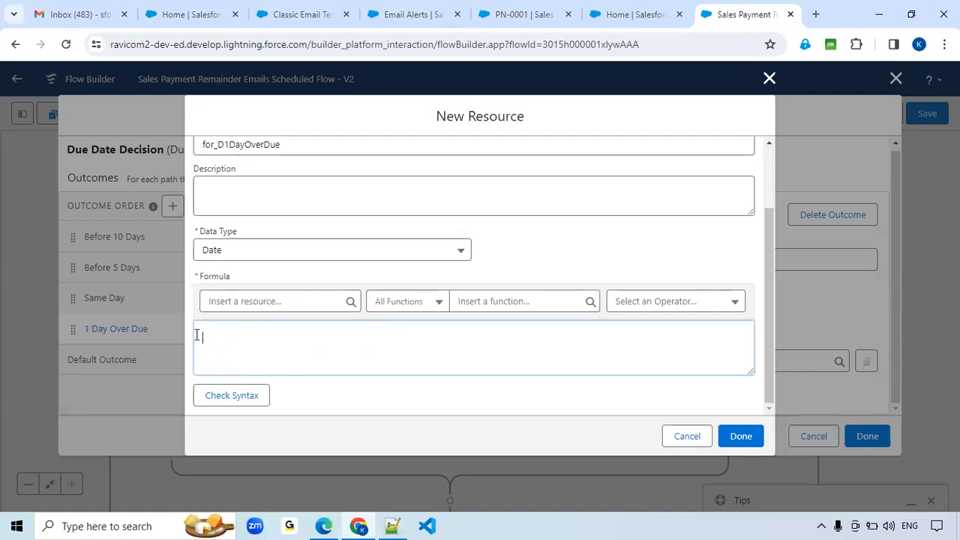
Enter Today()-1 as the formula, check its syntax and finish the resource as the condition's value
text(Today)
drag(196, 335, 253, 348)
text(Today()-1)
click(228, 399)
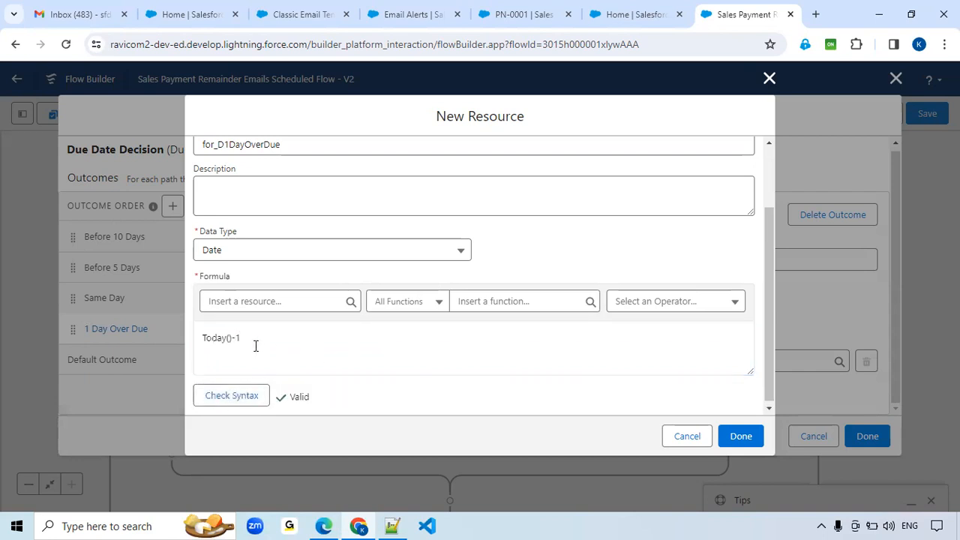
click(740, 436)
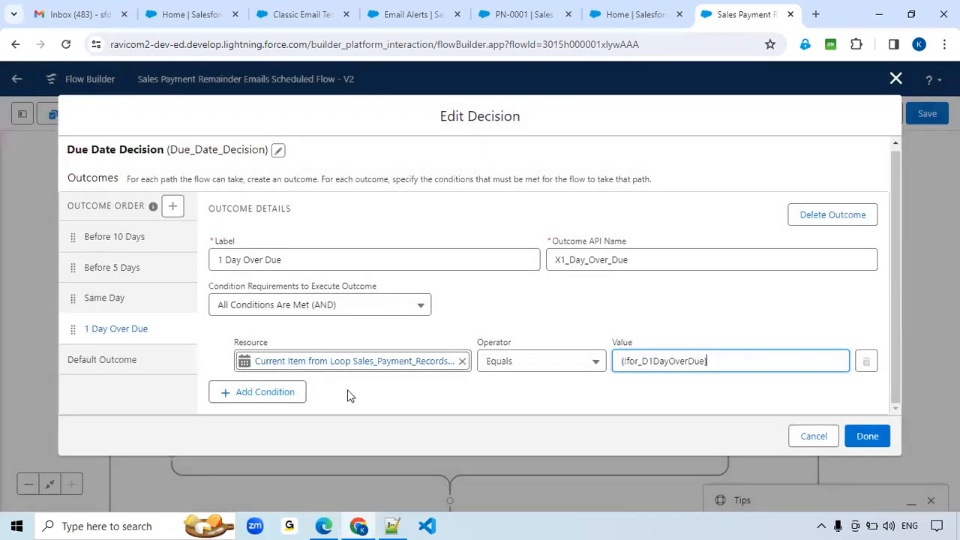
Add another outcome labelled 2 Days Over Due to the Due Date Decision
click(173, 207)
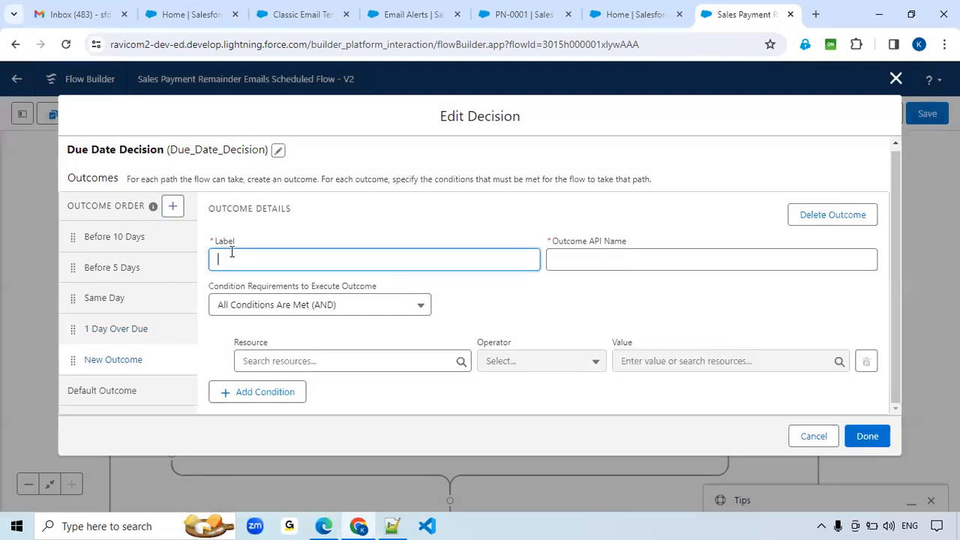
text(2days)
key(BackSpace)
key(BackSpace)
key(BackSpace)
text(Dy)
text(ays Over )
text(Due)
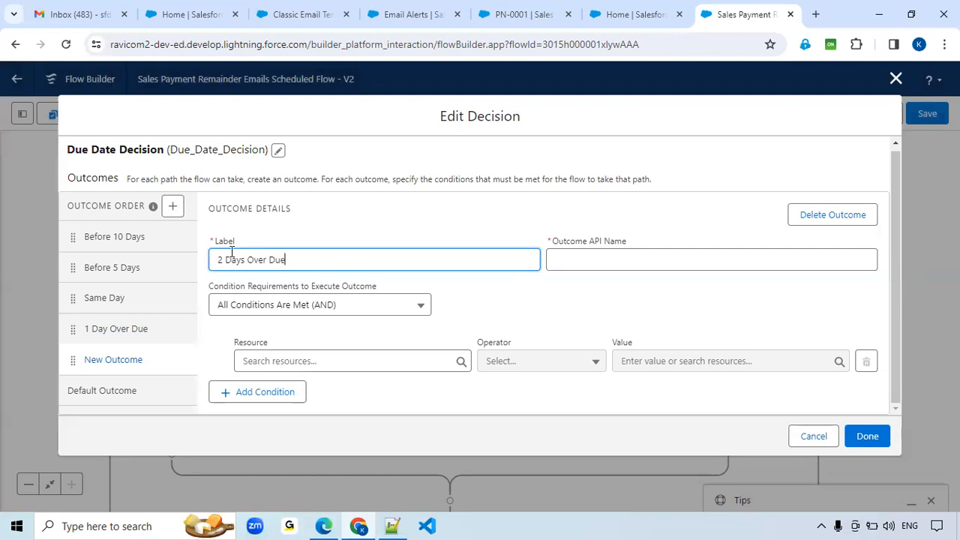
key(Tab)
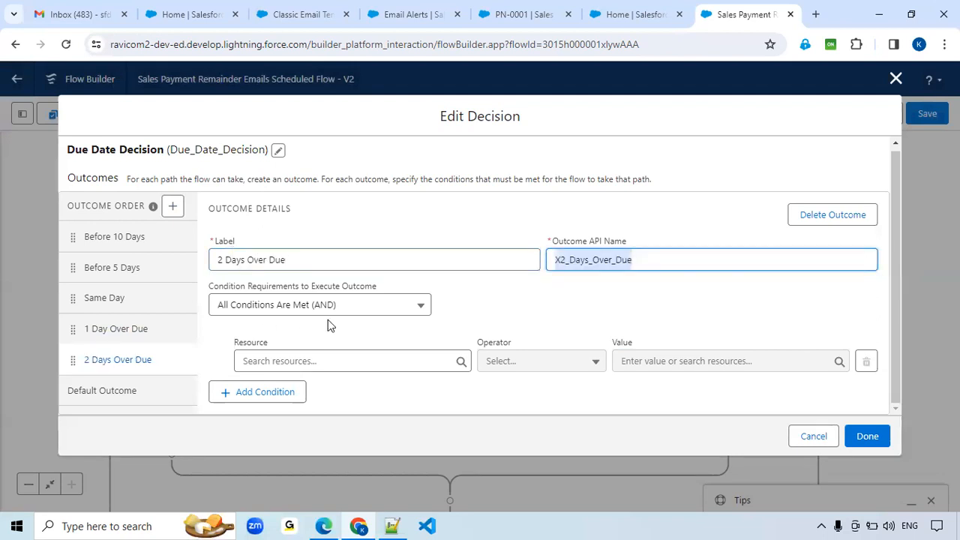
Set the 2 Days Over Due outcome's condition resource to Due_Date__c of the current Sales_Payment_Records_Loop item
click(325, 355)
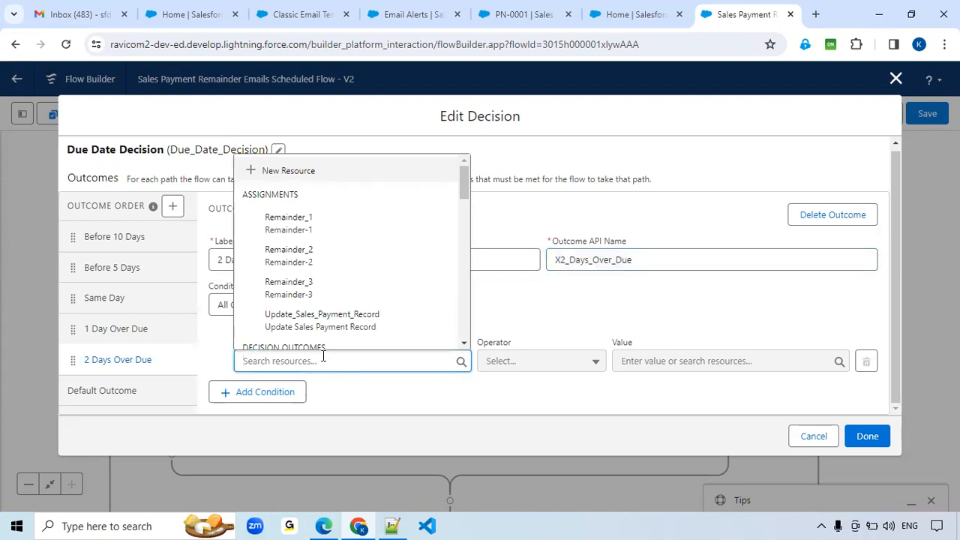
text(cur)
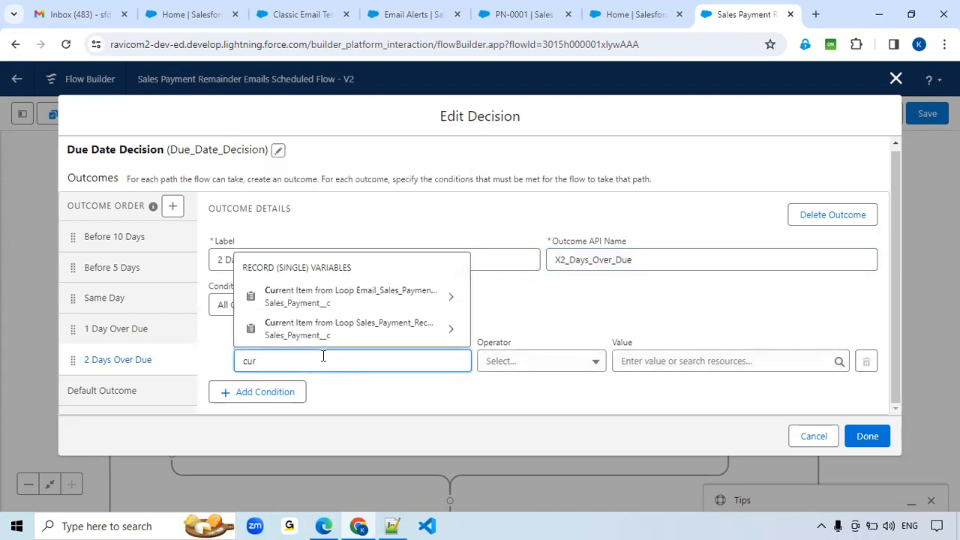
click(385, 331)
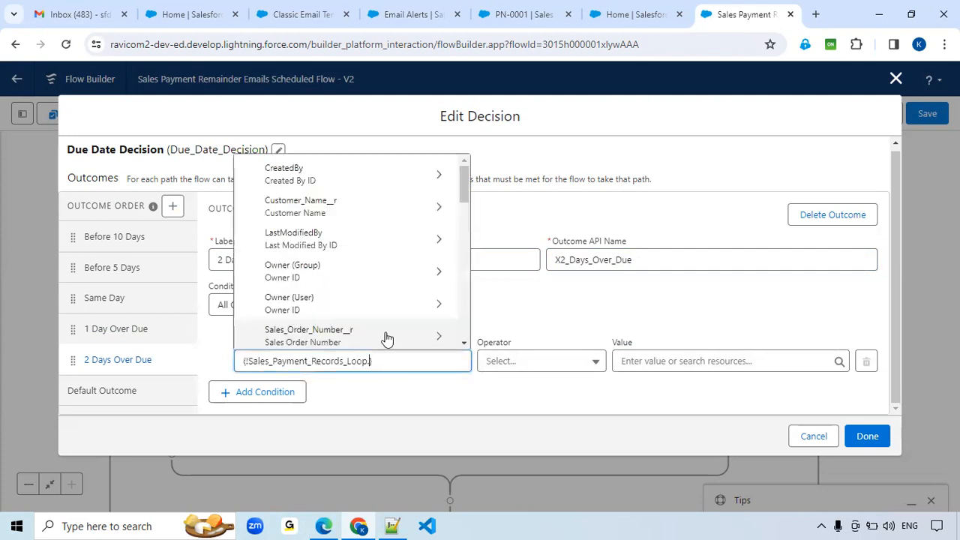
text(Due_Date__c)
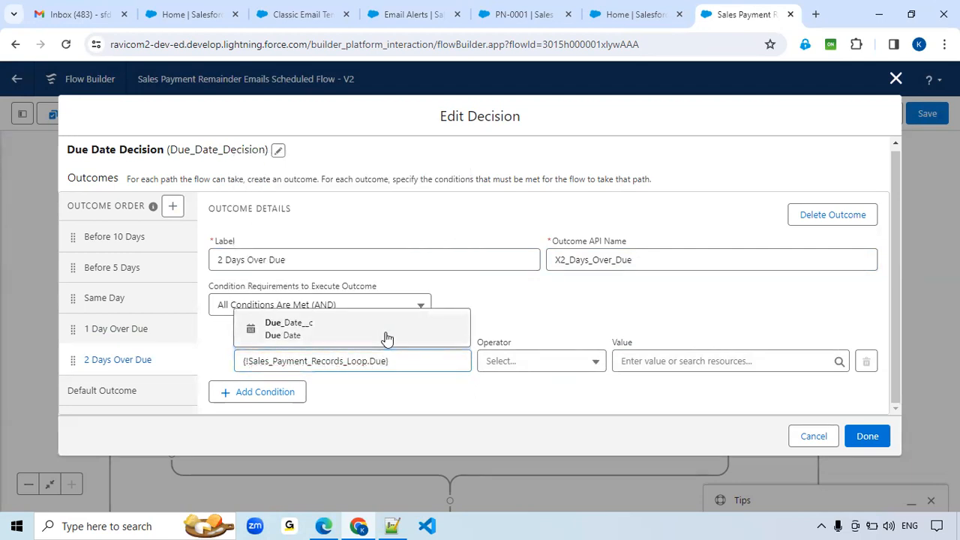
click(387, 339)
Create a new formula resource for the condition's value, with API name for_D2DaysOVerDue and data type Date
click(712, 370)
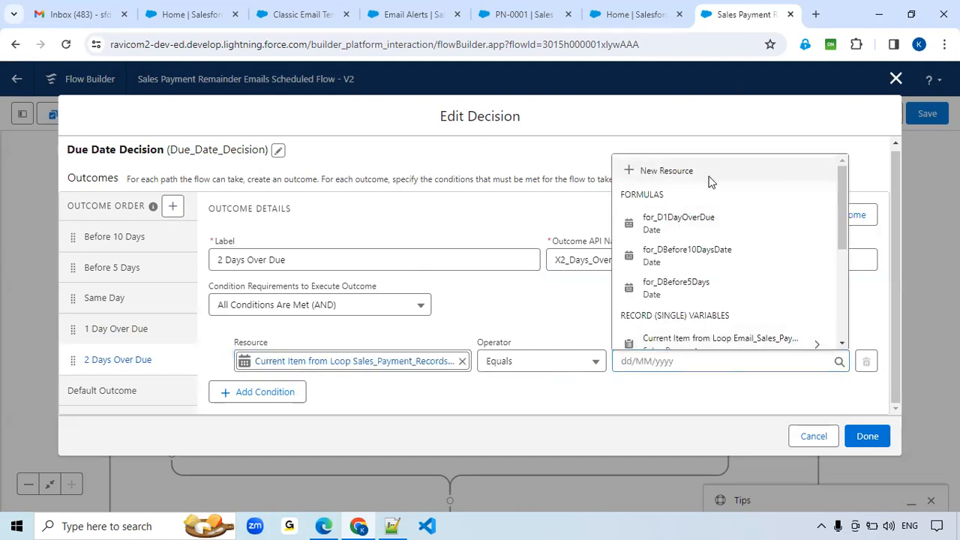
click(711, 171)
click(326, 227)
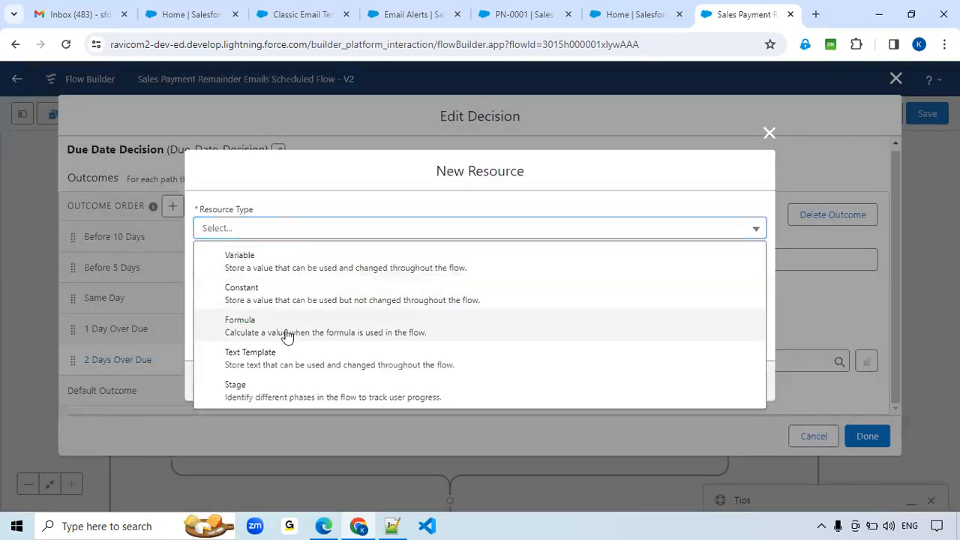
click(286, 334)
click(285, 230)
text(for_d)
key(BackSpace)
text(D2Da)
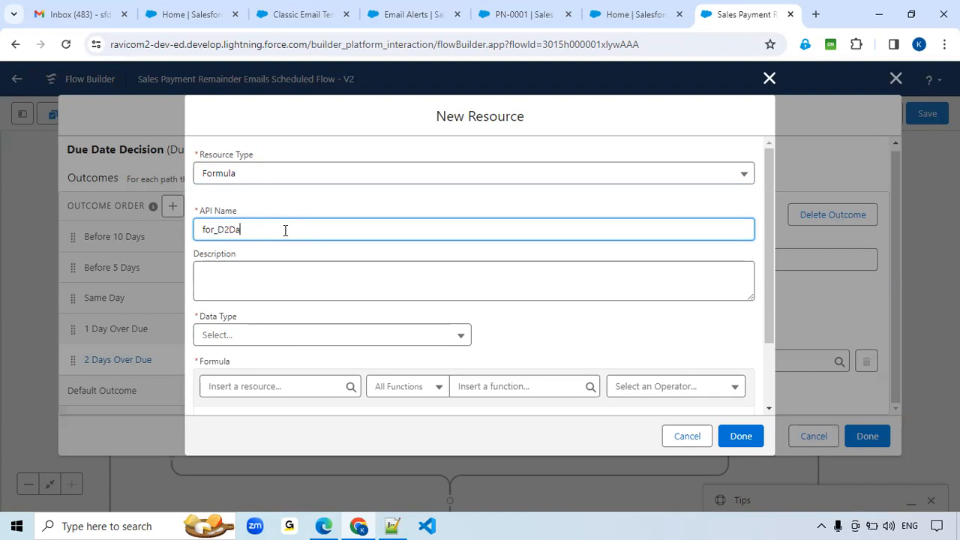
text(ysOVerDue)
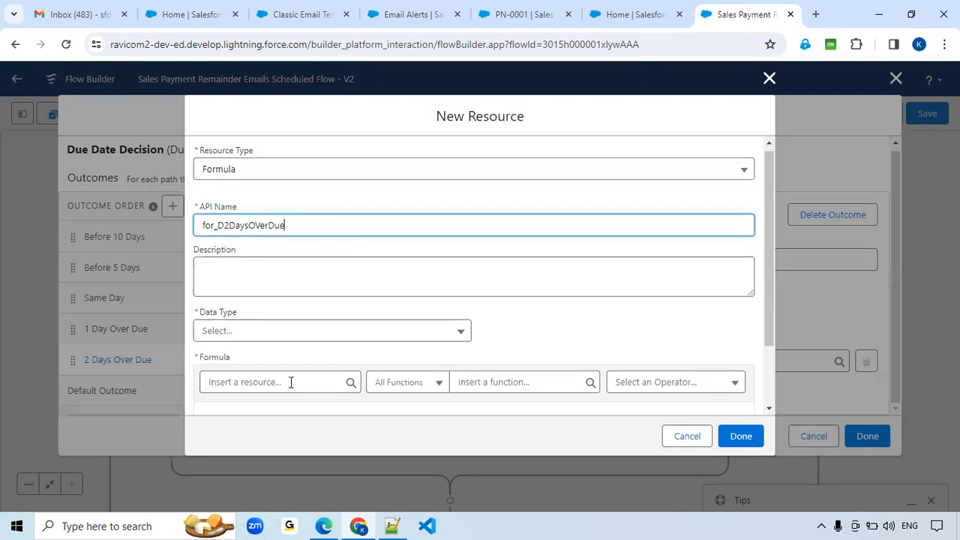
scroll(291, 381, down, 1)
click(275, 265)
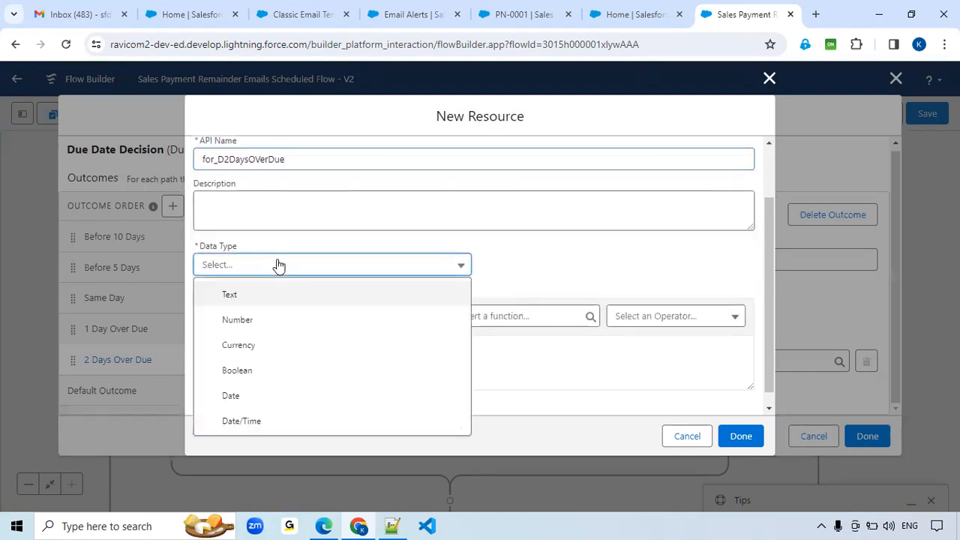
click(231, 396)
Enter Today()-2 as the formula, check its syntax, and finish both the resource and the Due Date Decision
click(260, 359)
text(Today()
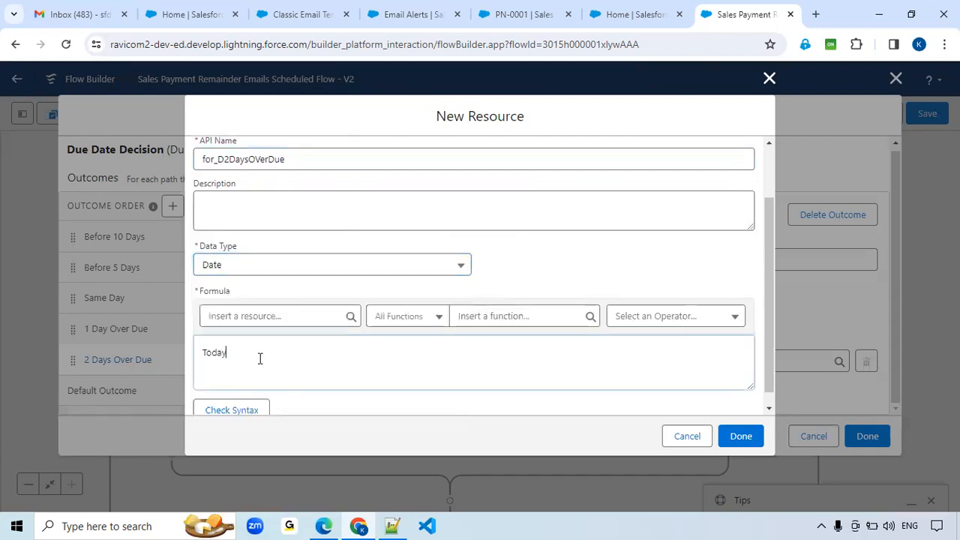
text()-2)
scroll(247, 379, down, 1)
click(239, 394)
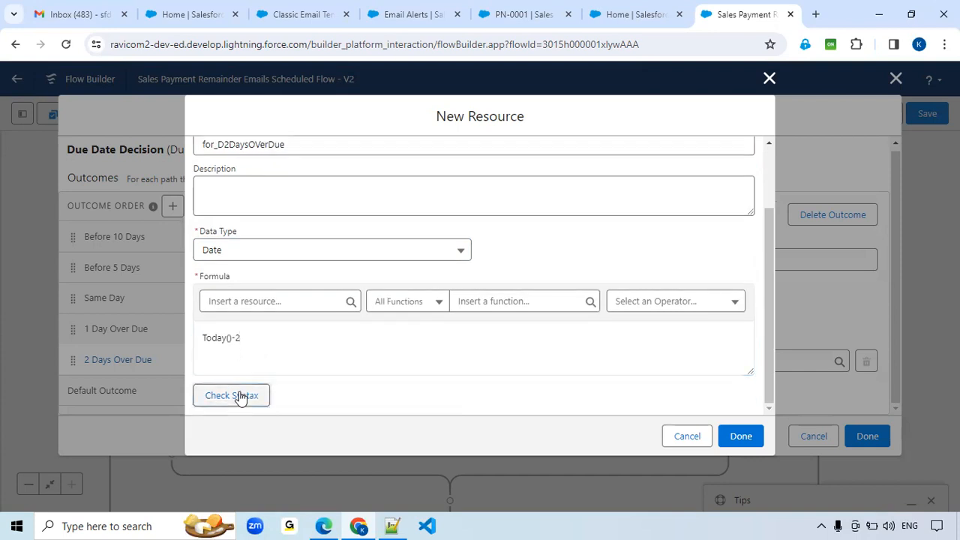
click(756, 437)
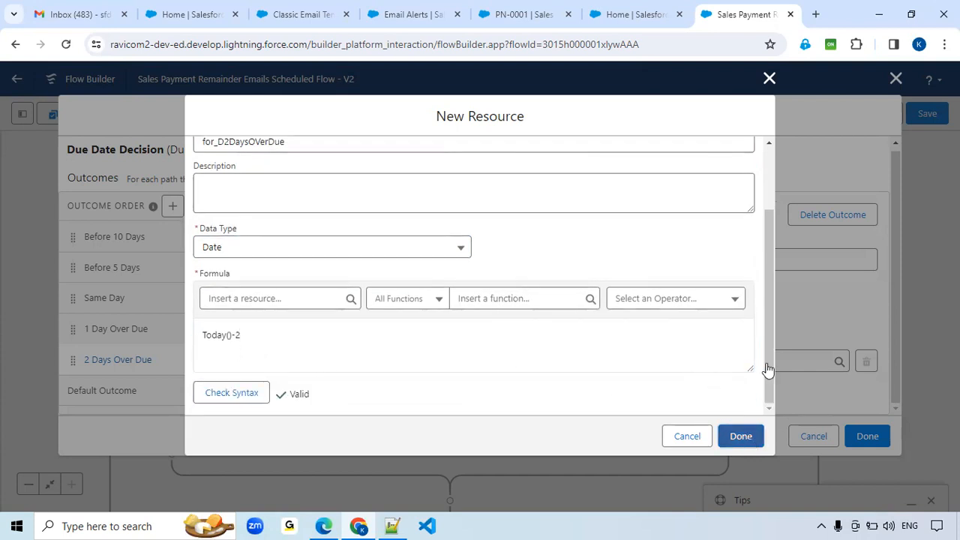
click(732, 438)
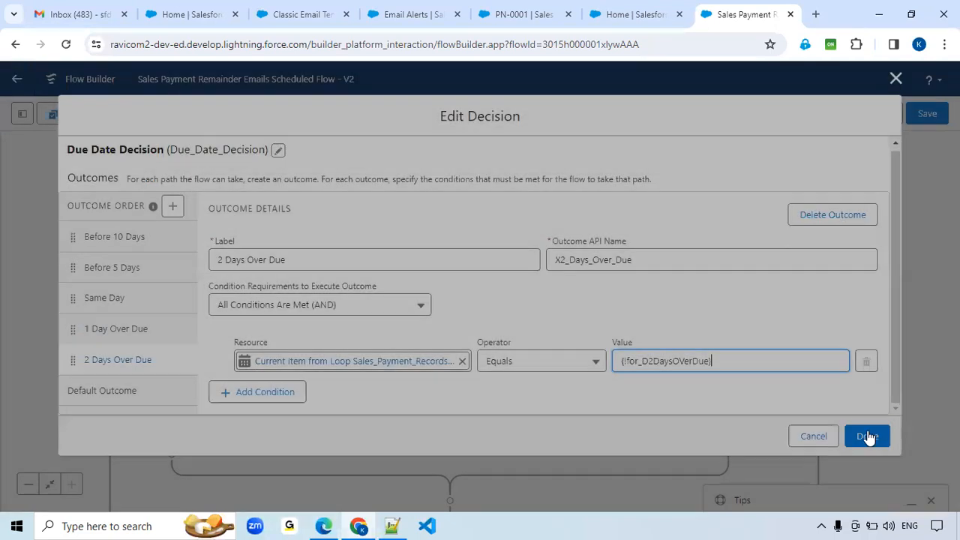
click(868, 438)
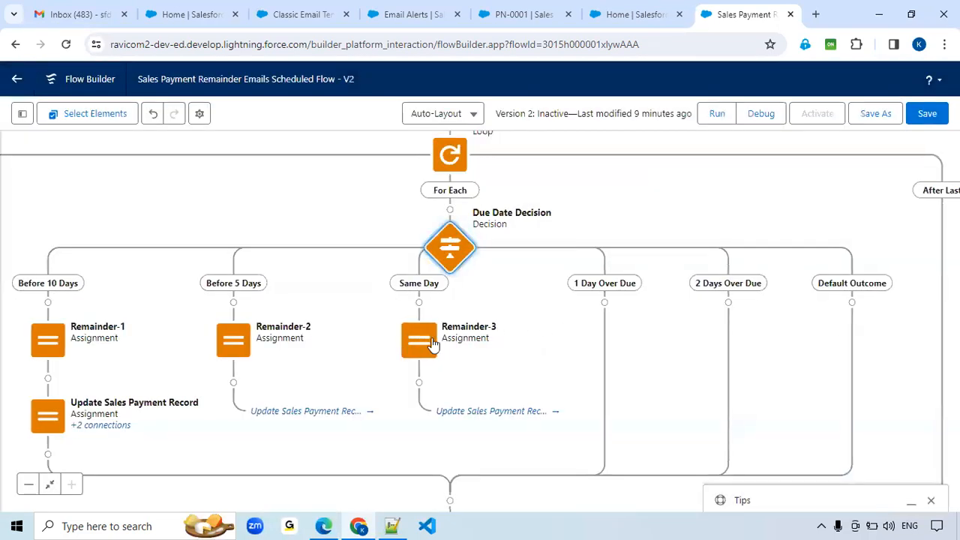
Reopen the Due Date Decision and review the conditions of its outcomes from Before 10 Days to 2 Days Over Due
double_click(447, 249)
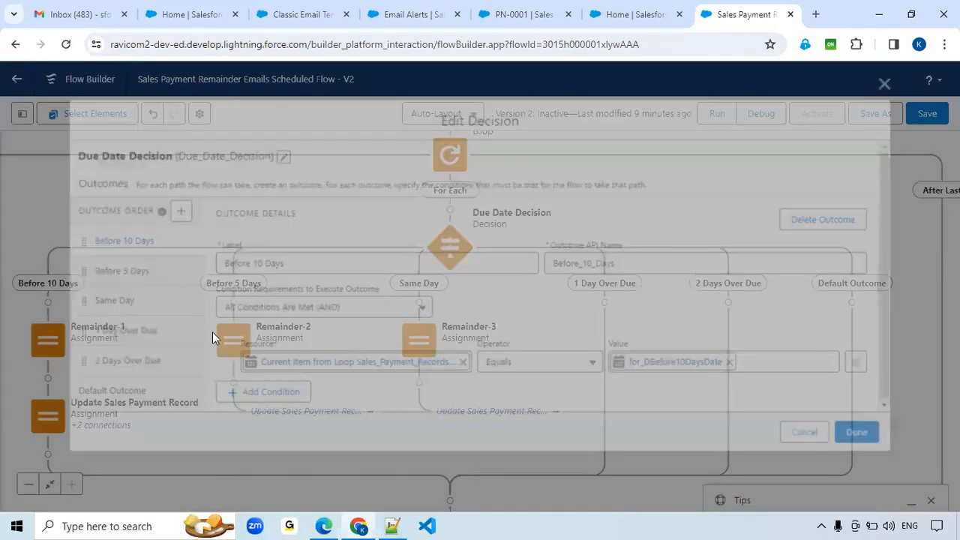
click(116, 334)
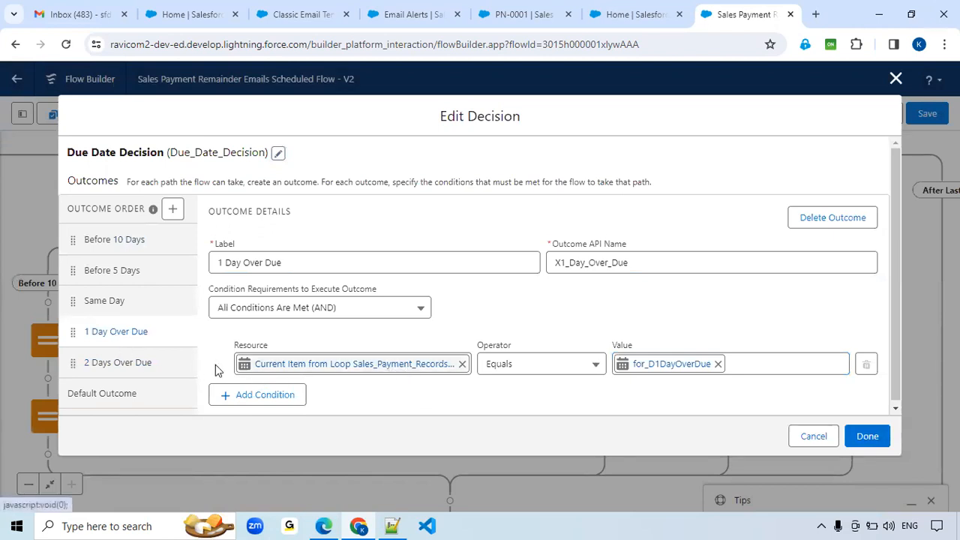
click(129, 241)
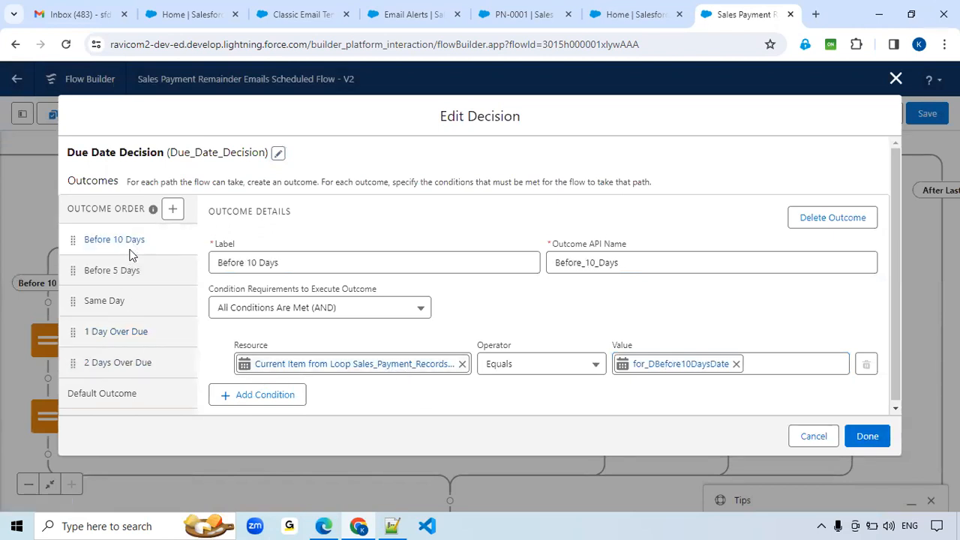
click(128, 263)
click(122, 302)
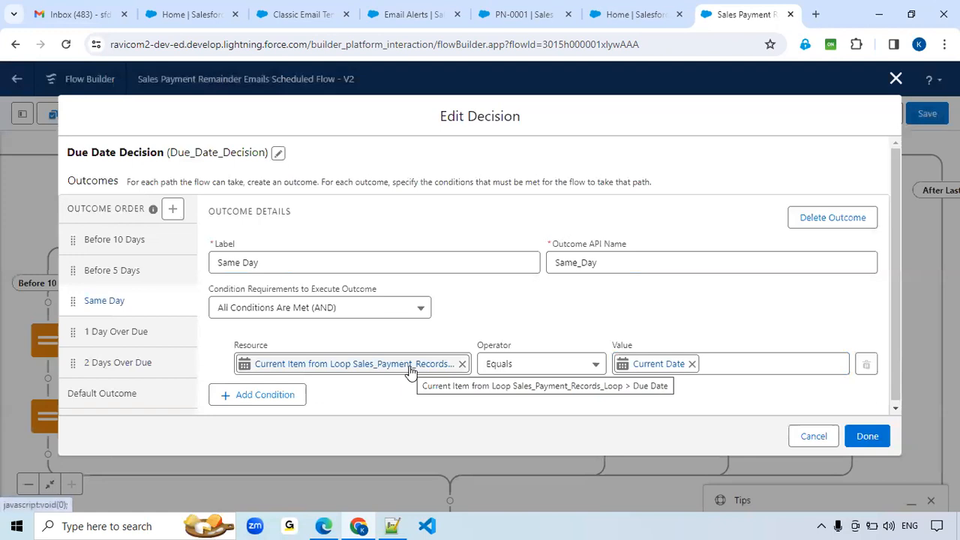
click(142, 338)
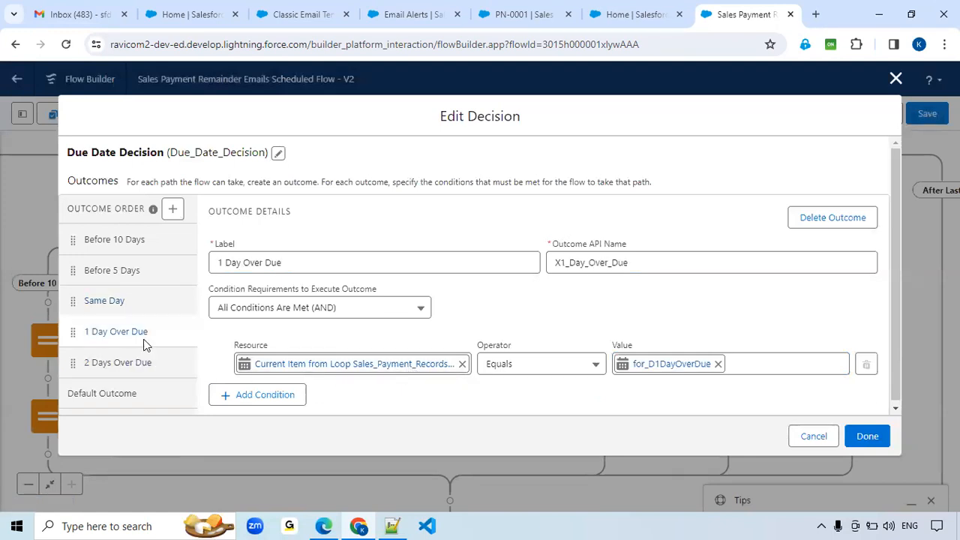
click(137, 365)
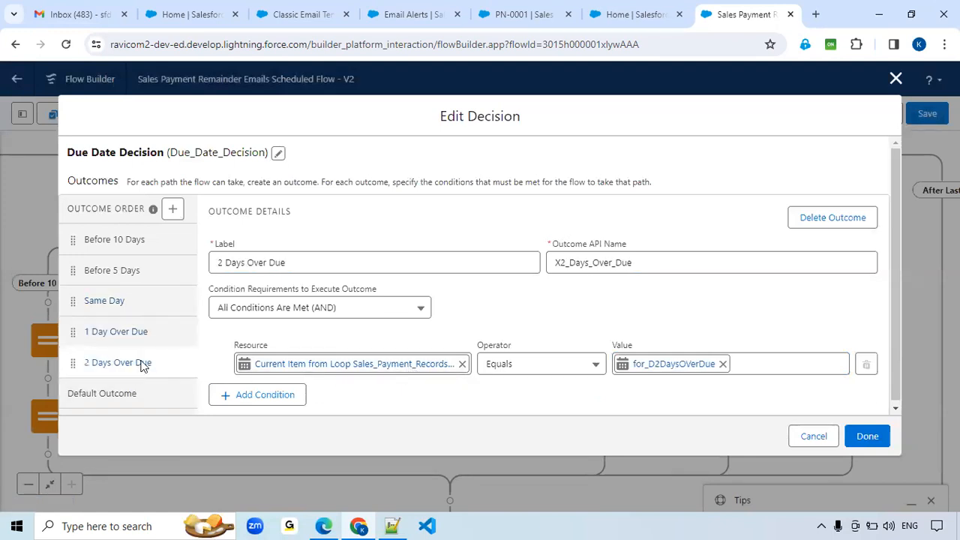
click(145, 240)
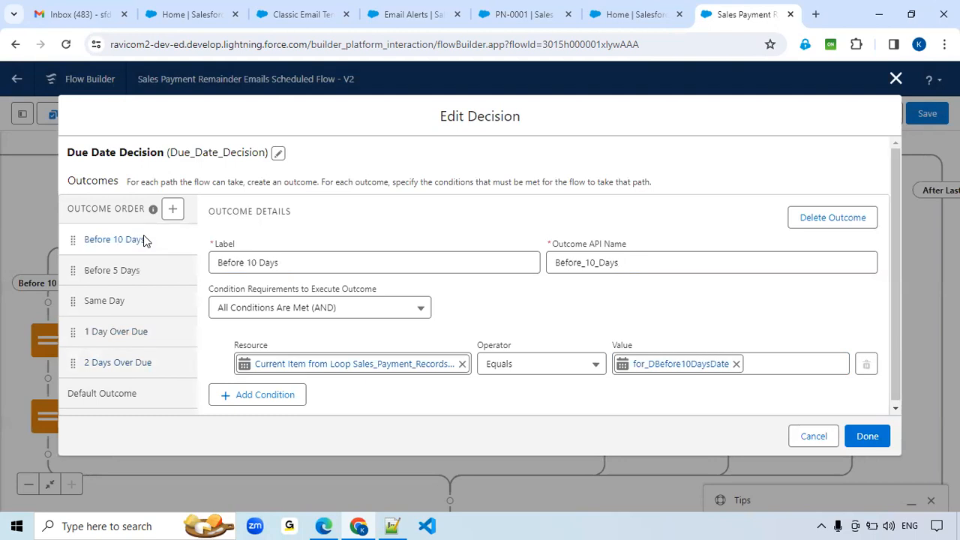
click(869, 436)
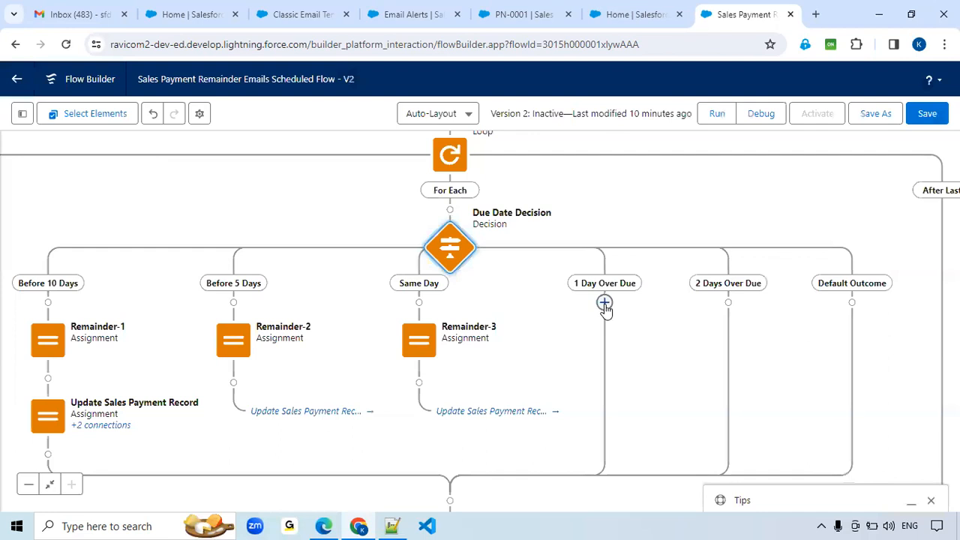
Add an Assignment element labelled Remainder-4 to the 1 Day Over Due path
click(604, 303)
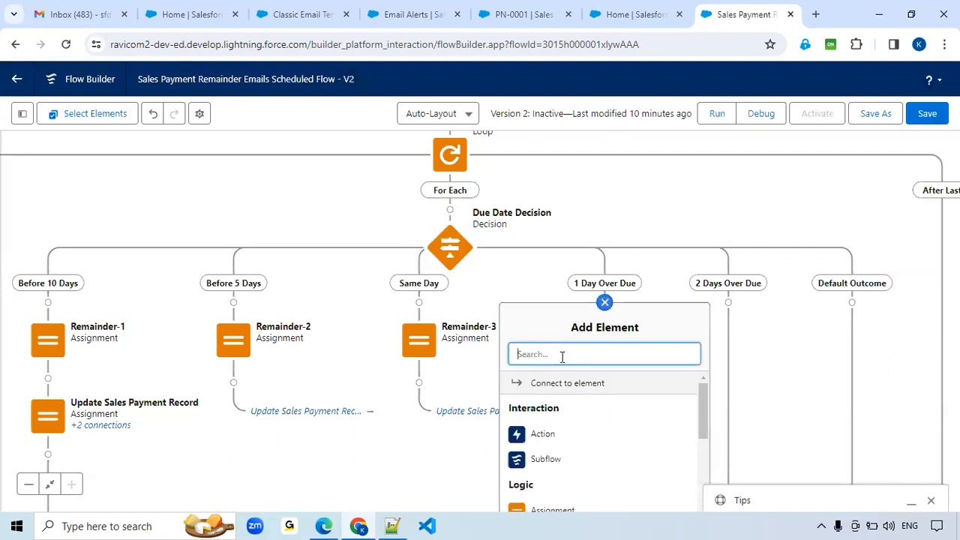
text(ass)
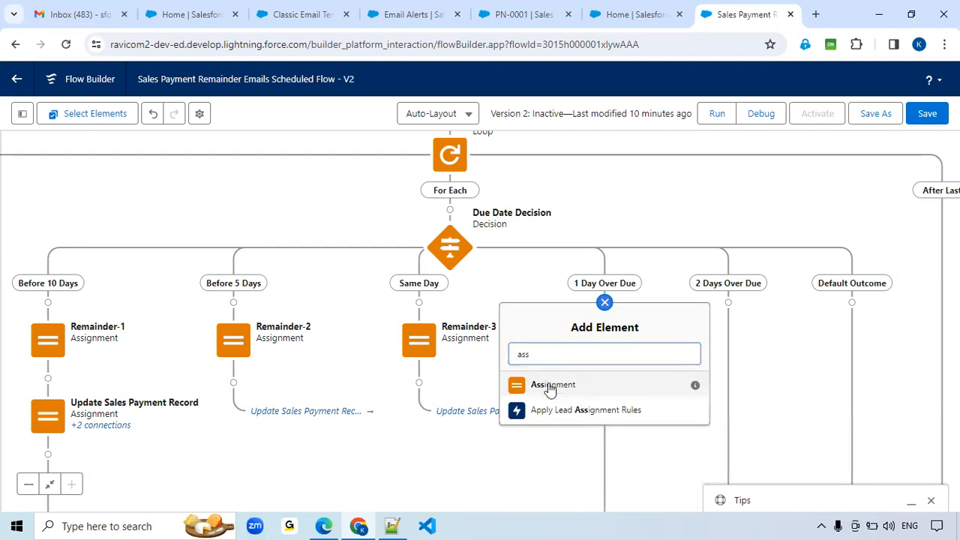
click(549, 385)
text(Remainder-4)
key(Tab)
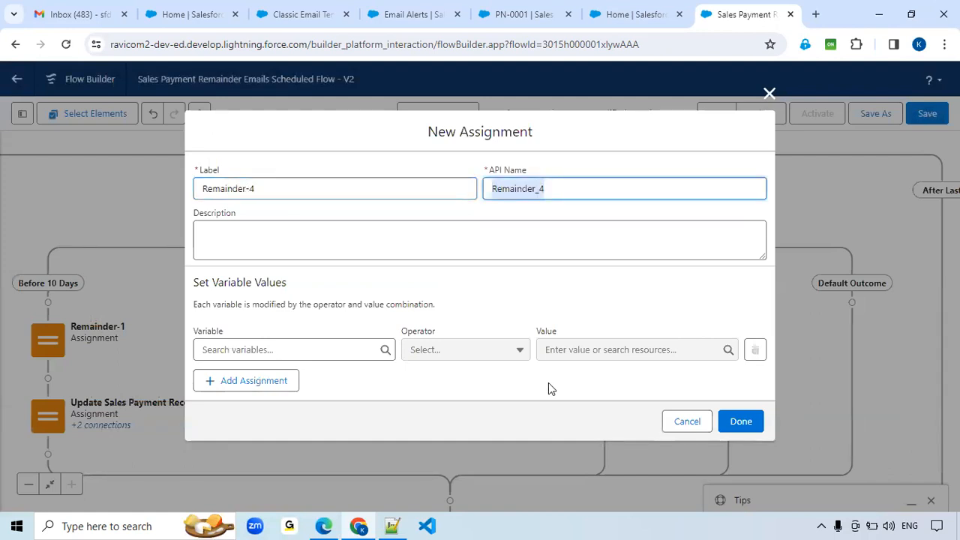
Assign the value 4 to var_NRemainder in Remainder-4 and finish the assignment
click(345, 349)
scroll(339, 323, down, 3)
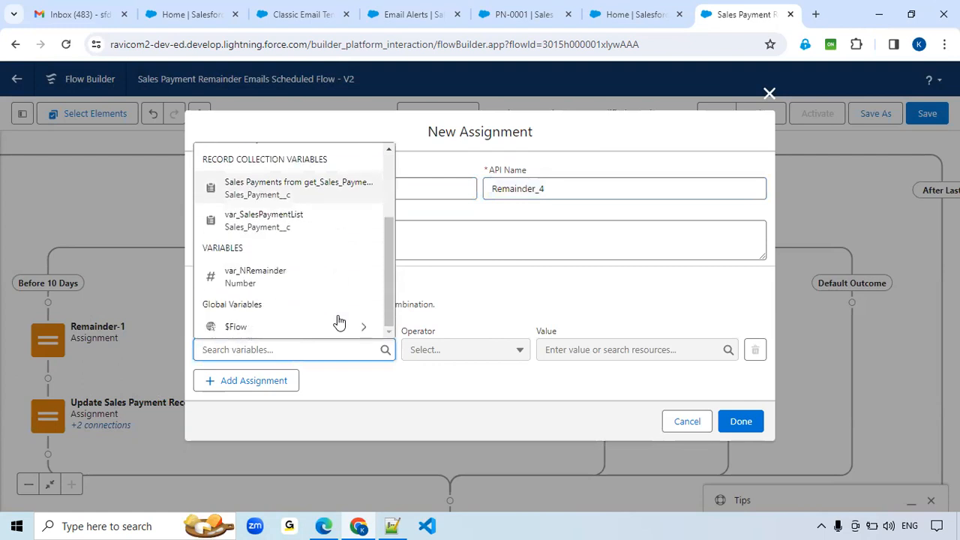
click(257, 277)
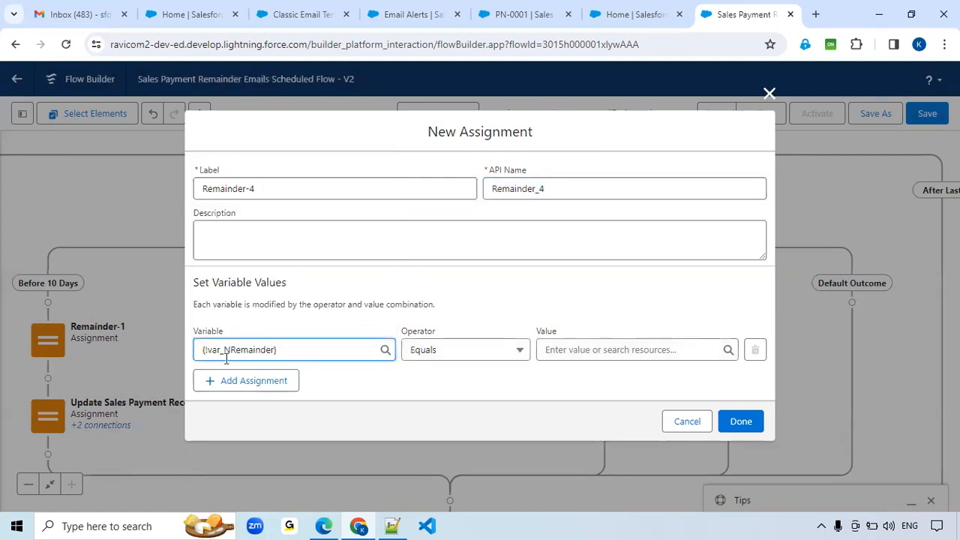
click(625, 350)
text(4)
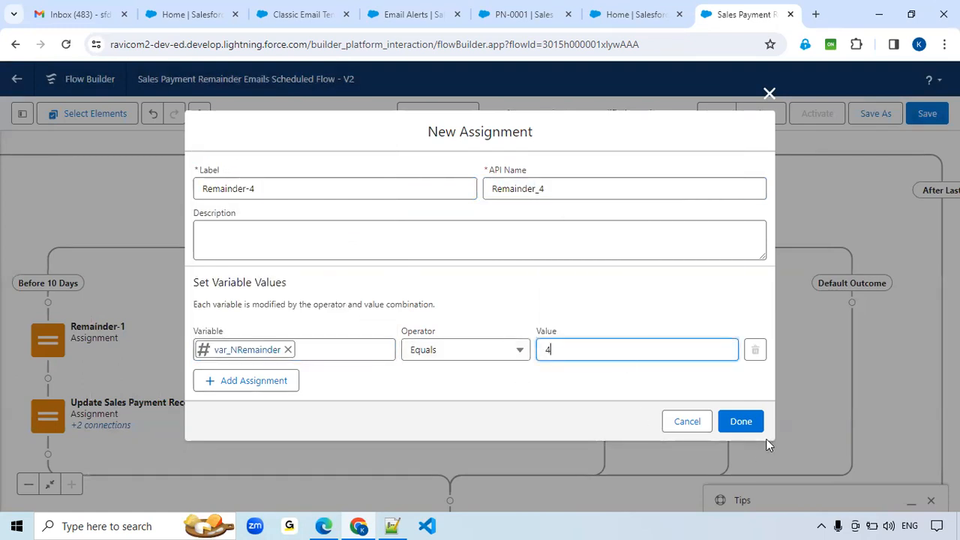
click(741, 421)
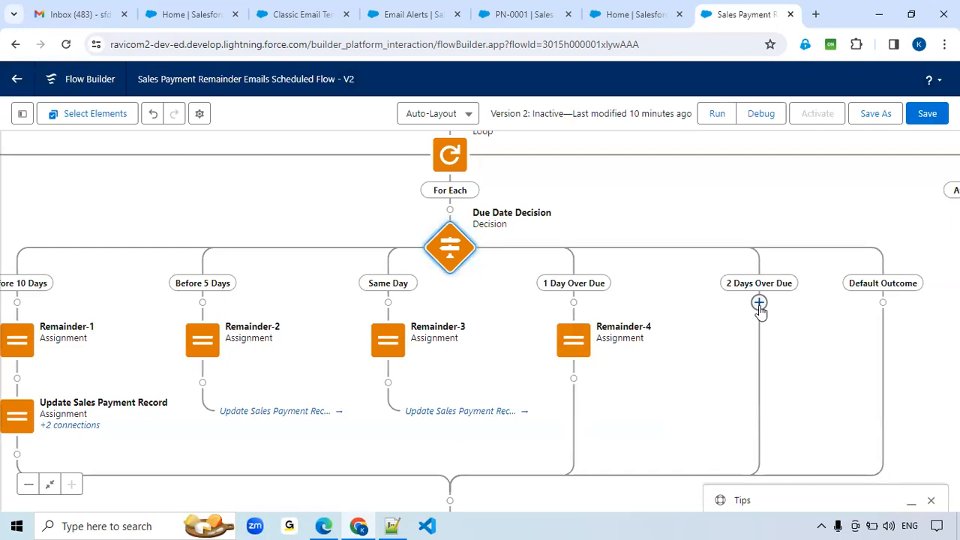
Add an Assignment element labelled Remainder-5 to the 2 Days Over Due path
click(759, 303)
text(Assi)
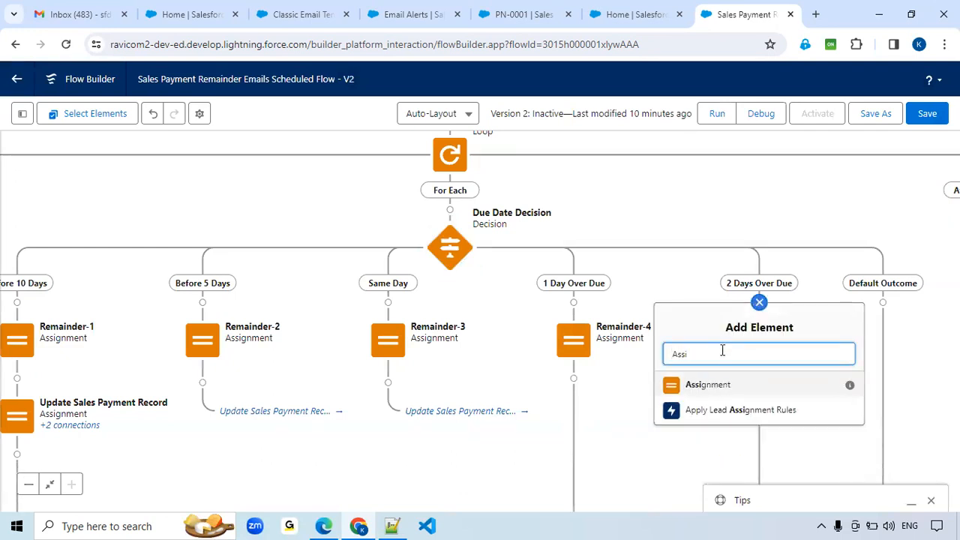
click(707, 385)
text(Re)
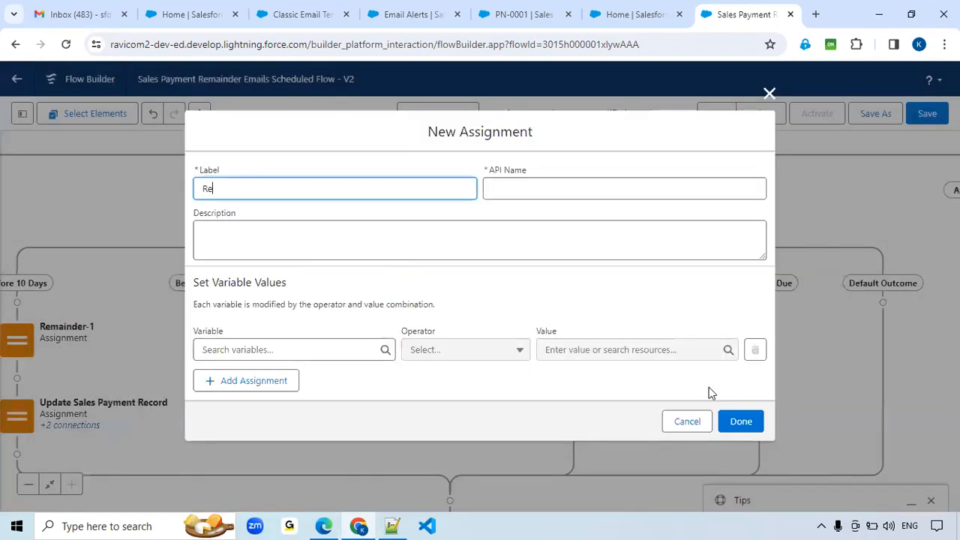
text(aminder-5)
double_click(239, 191)
text(Reaminde)
text(erm)
key(Tab)
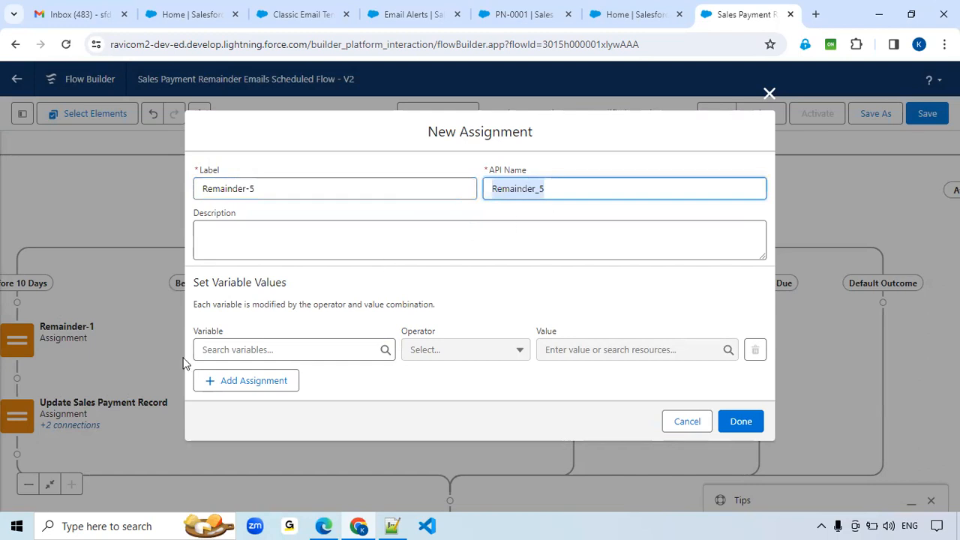
Assign the value 5 to var_NRemainder in Remainder-5 and finish the assignment
click(210, 353)
scroll(291, 301, down, 3)
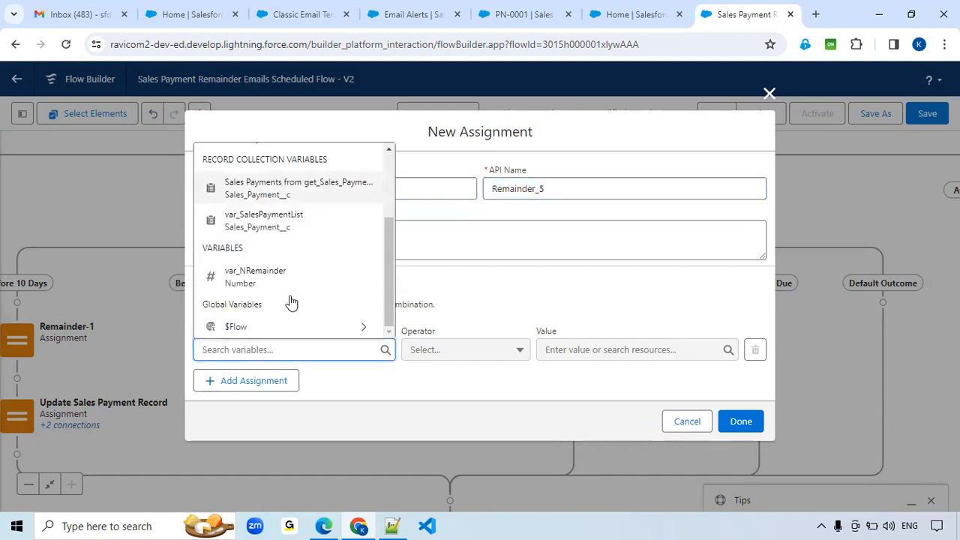
click(262, 277)
click(669, 353)
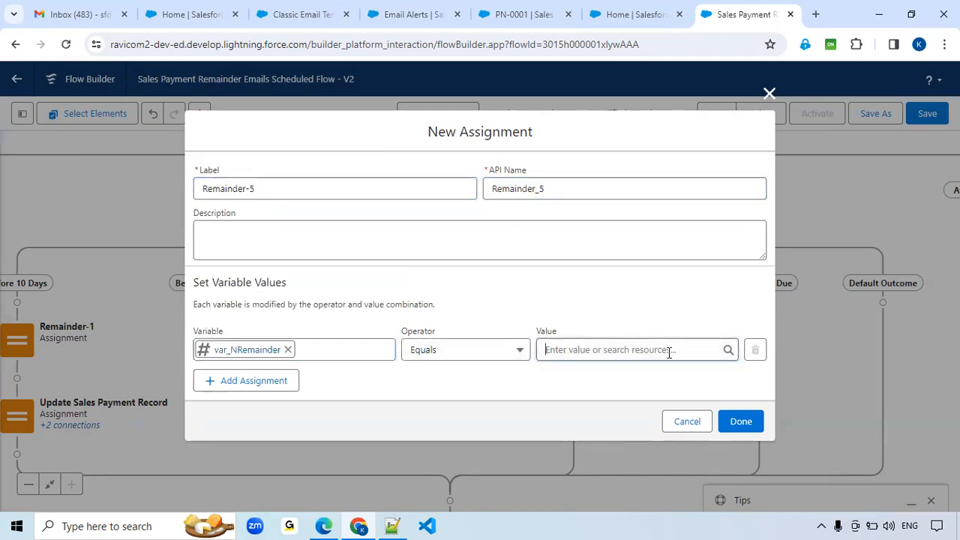
text(5)
click(753, 430)
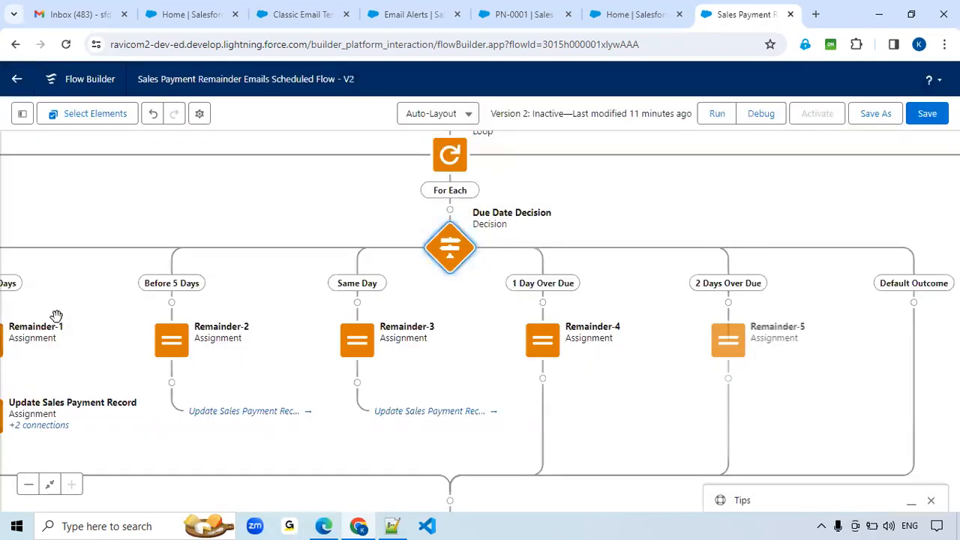
Connect the Remainder-4 assignment on the 1 Day Over Due path to the Update Sales Payment Record element
drag(548, 400, 718, 359)
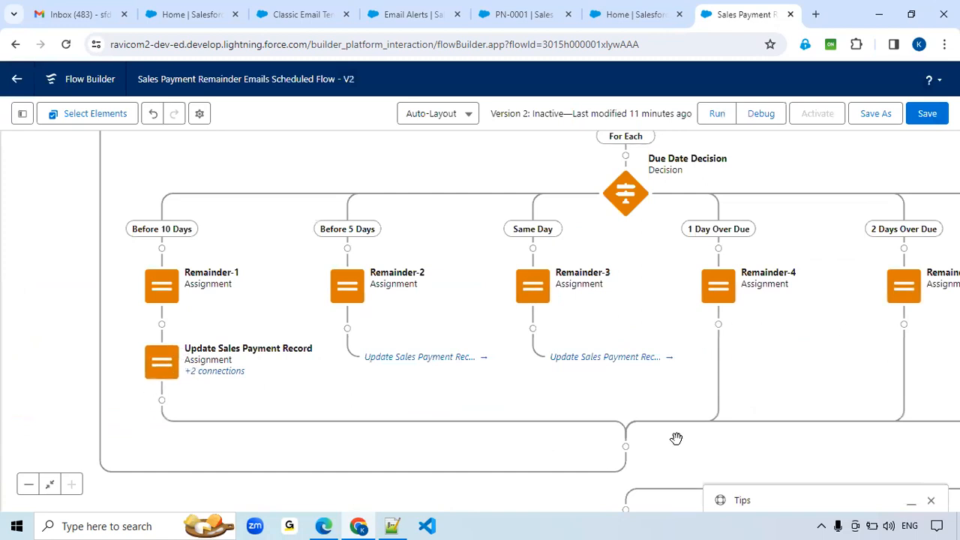
click(718, 324)
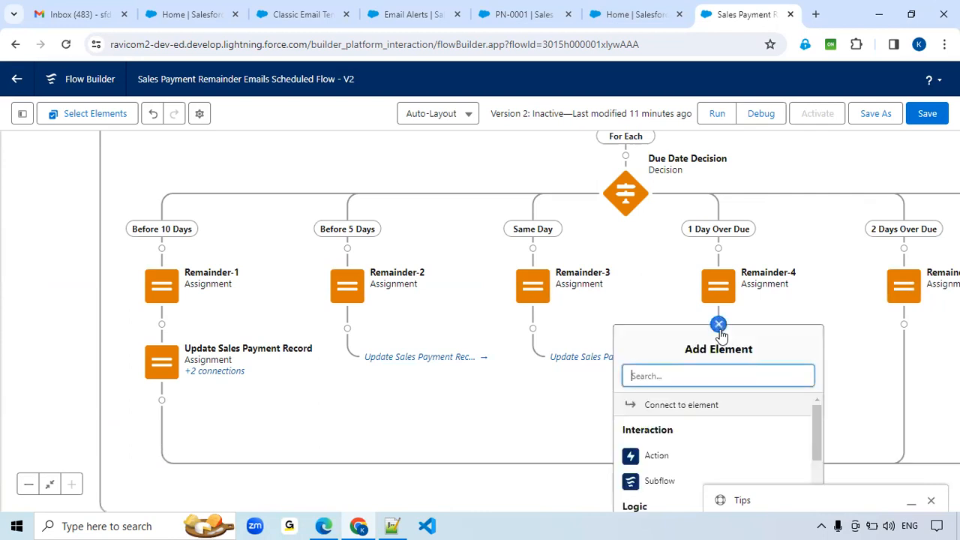
click(681, 405)
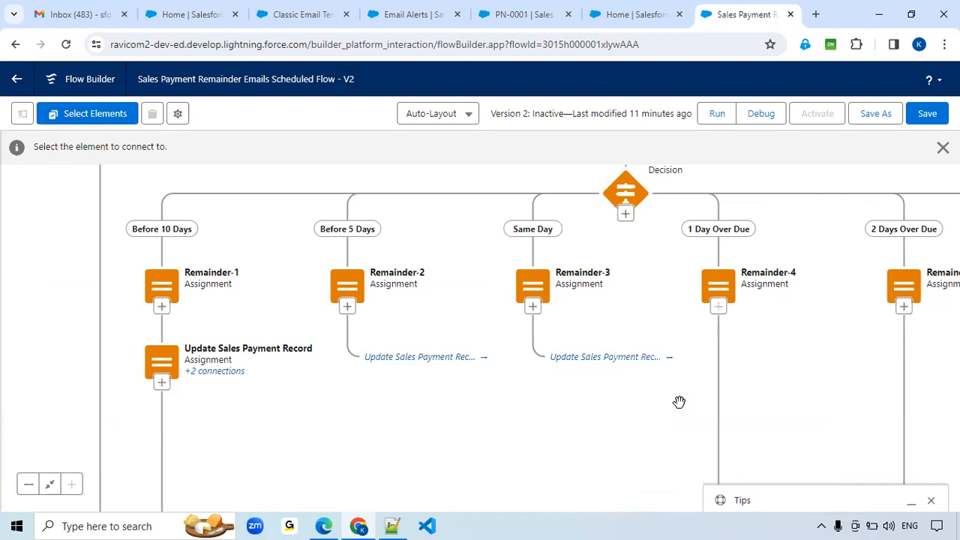
click(163, 388)
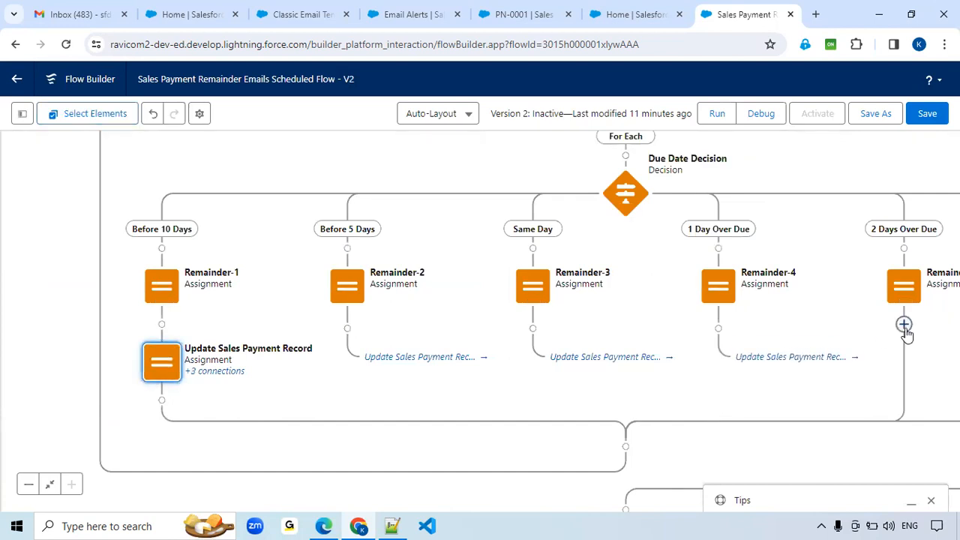
Connect the Remainder-5 assignment on the 2 Days Over Due path to the Update Sales Payment Record element
click(904, 325)
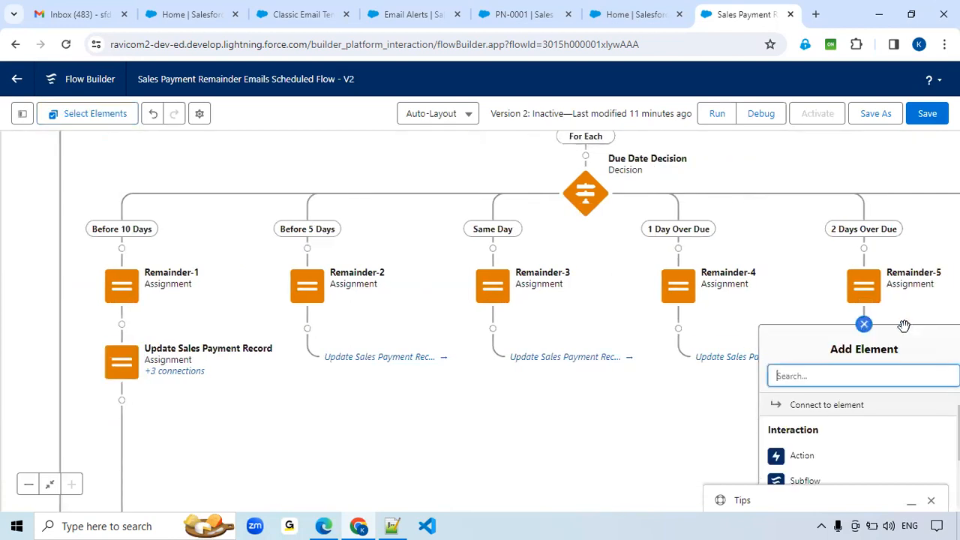
click(832, 412)
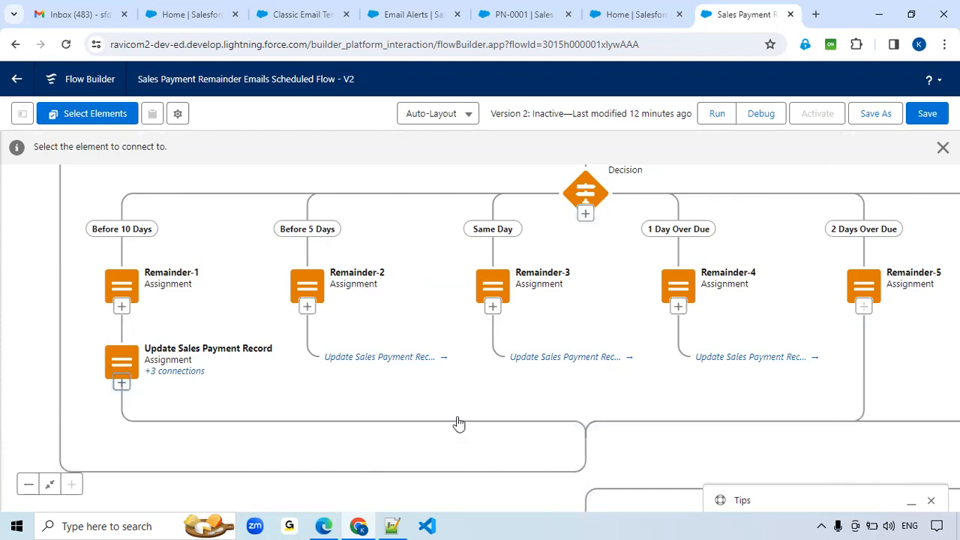
click(113, 375)
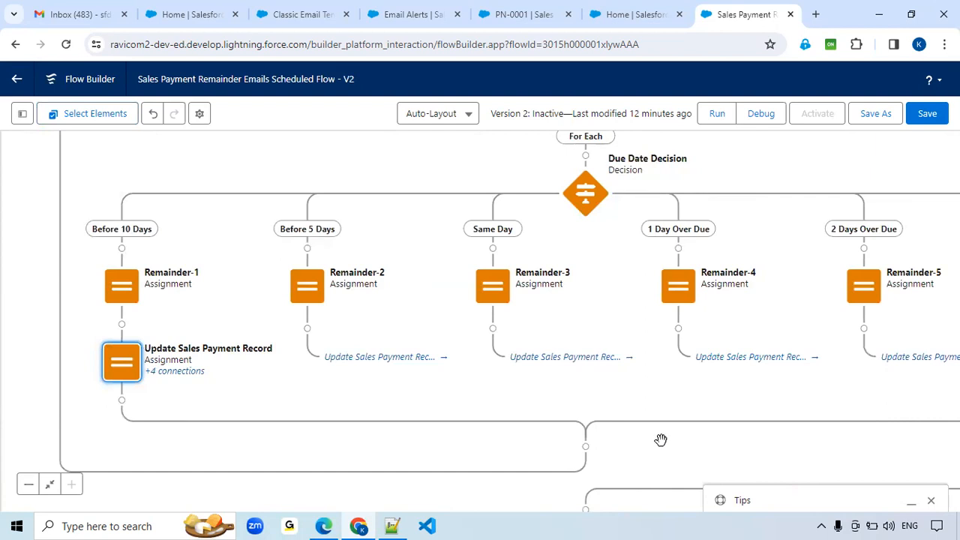
Save the Sales Payment Remainder Emails Scheduled Flow as a new version
drag(660, 448, 615, 284)
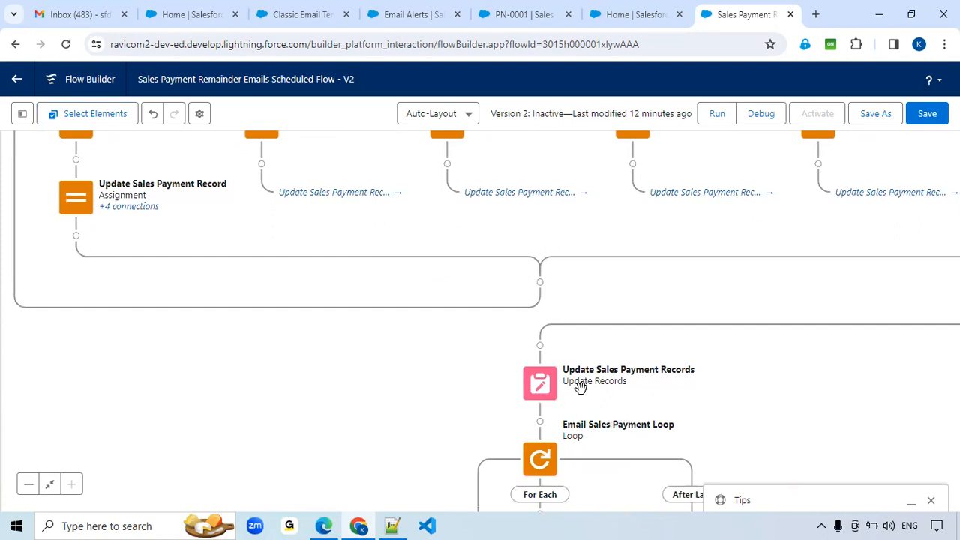
drag(733, 350, 678, 243)
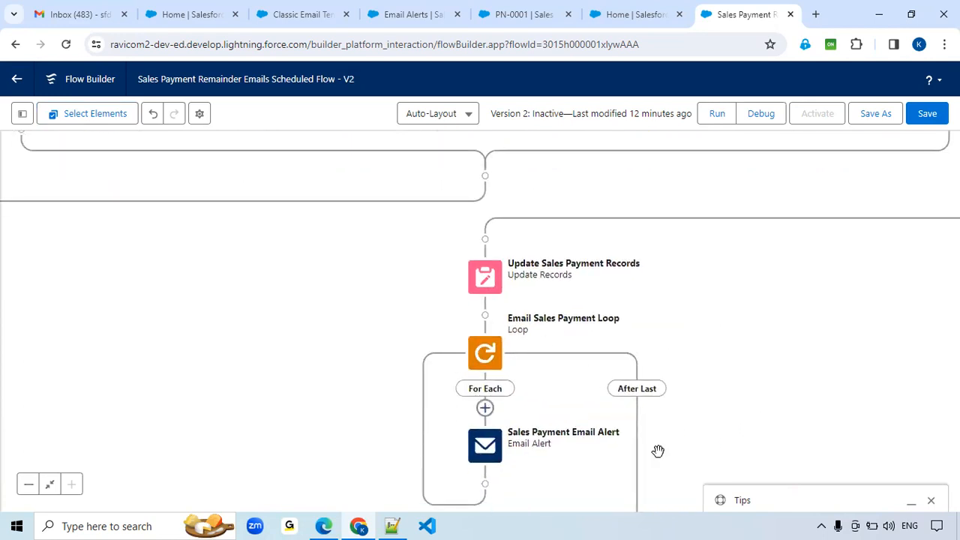
drag(782, 357, 727, 342)
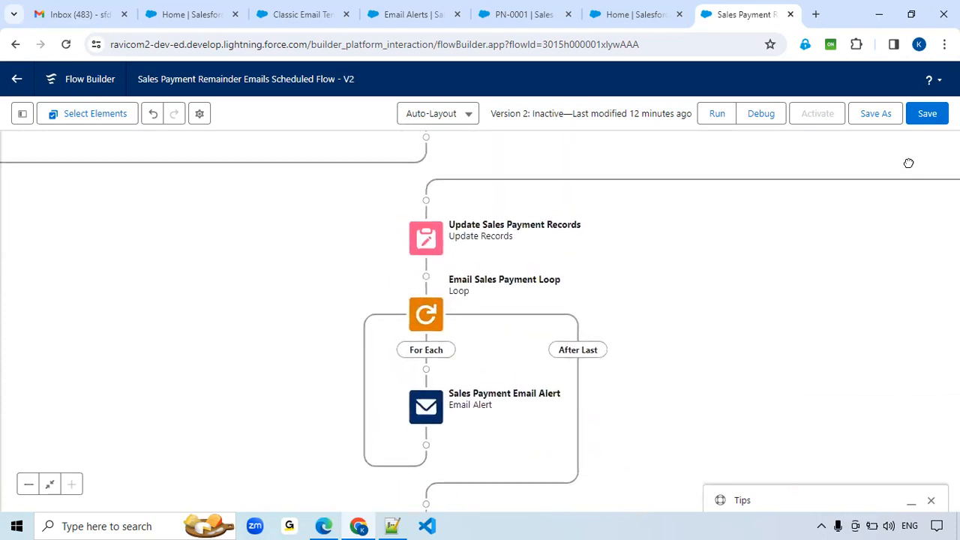
click(876, 115)
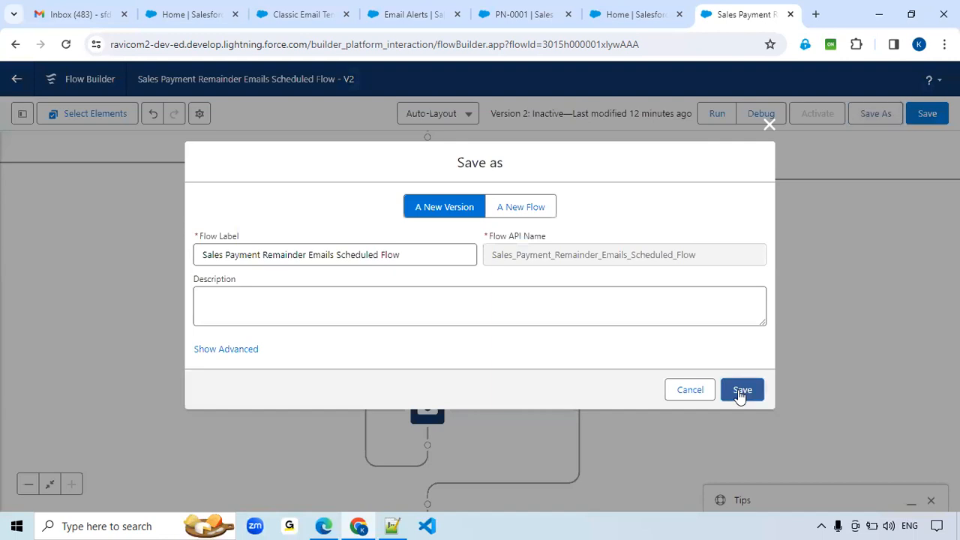
click(740, 390)
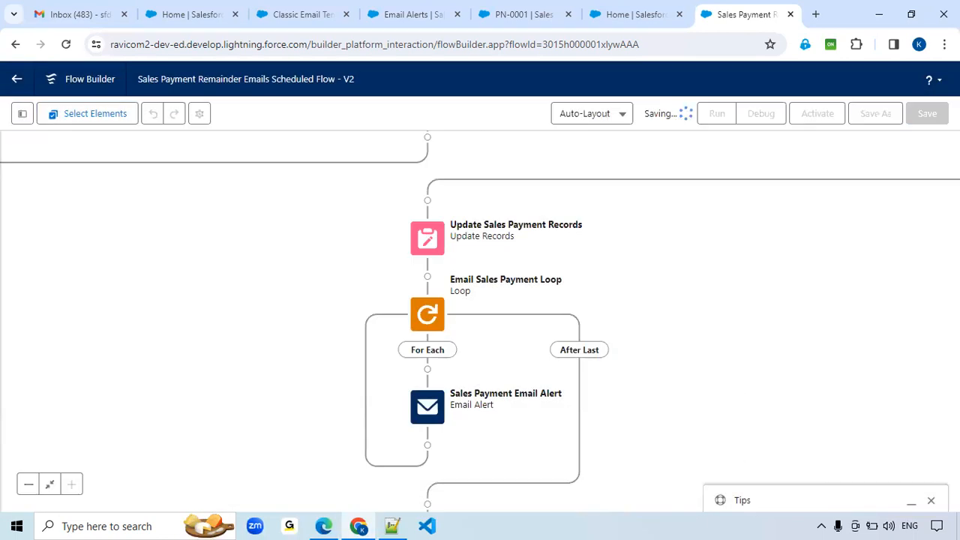
Start a new Sales Payment record and fill in the customer name and sales order number from the recent records
click(529, 16)
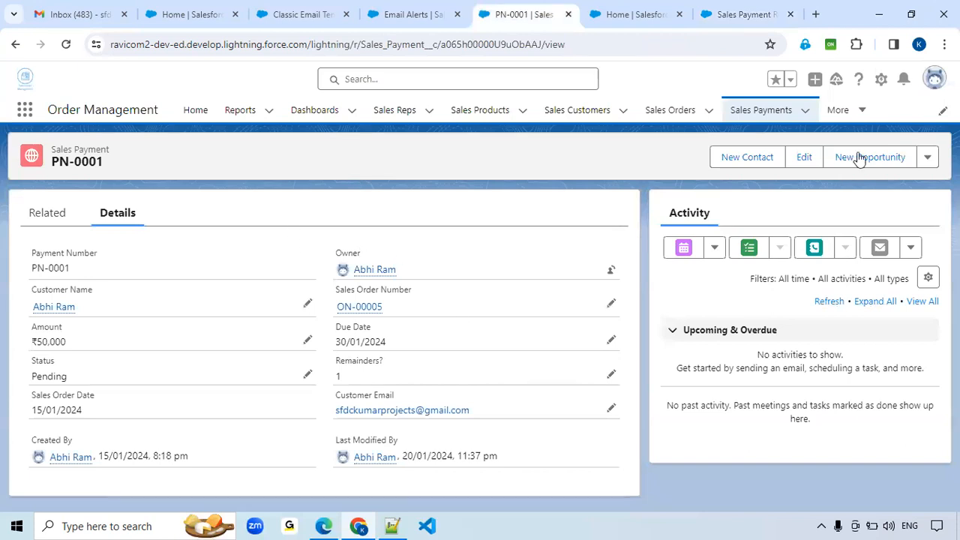
click(755, 114)
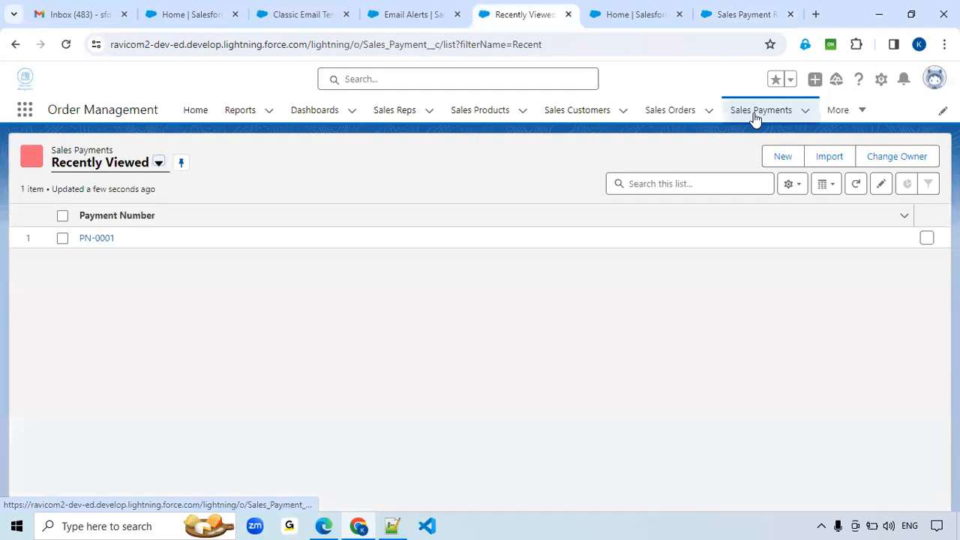
click(780, 159)
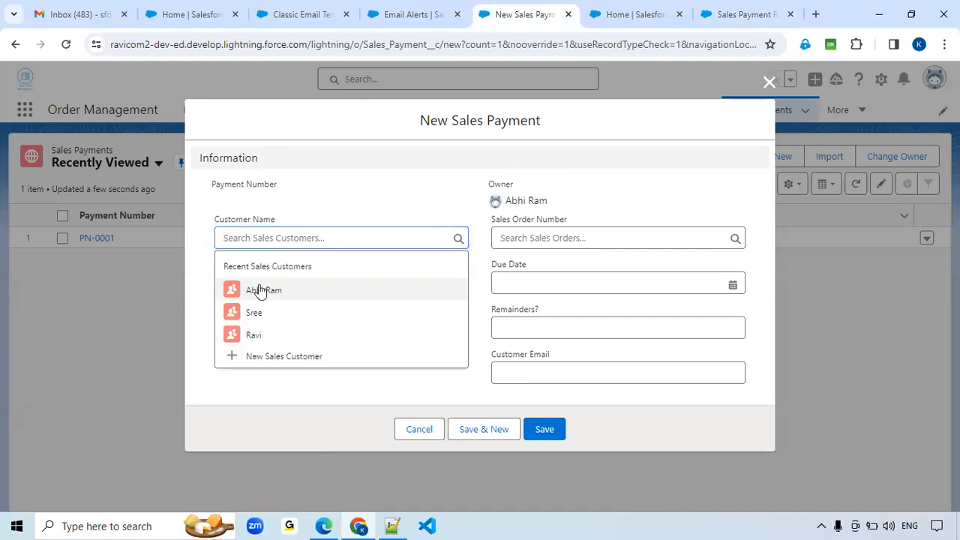
click(260, 288)
click(555, 237)
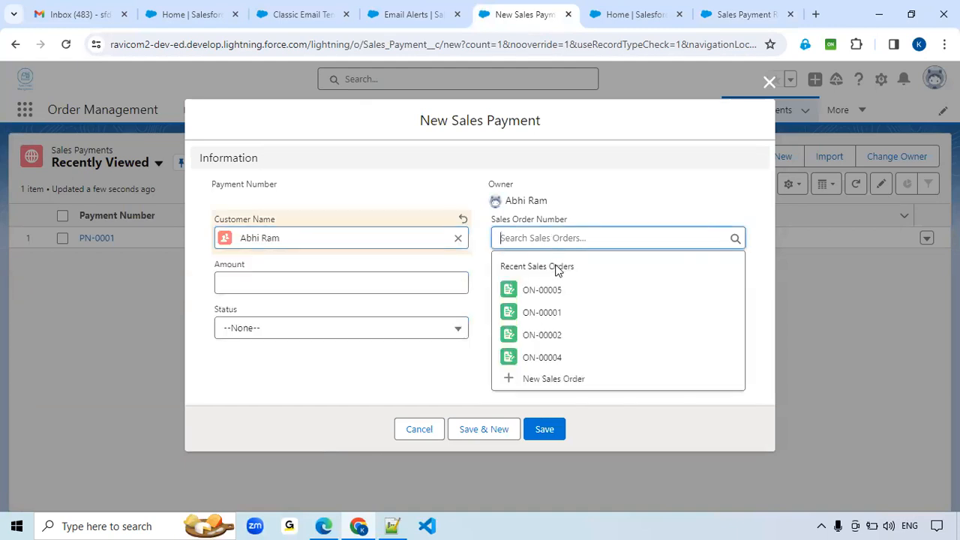
click(551, 285)
Set the new sales payment's due date to 18/01/2024 and save the record
click(550, 284)
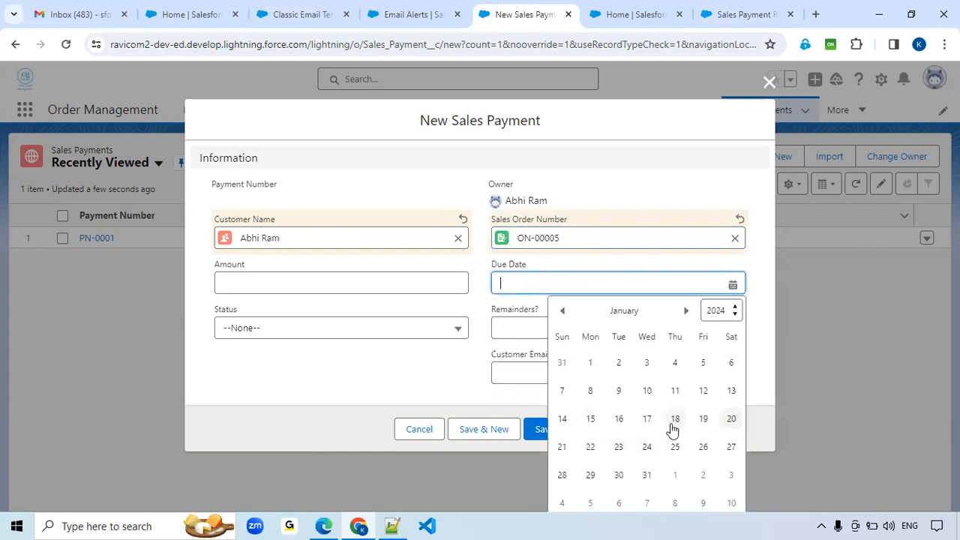
click(675, 420)
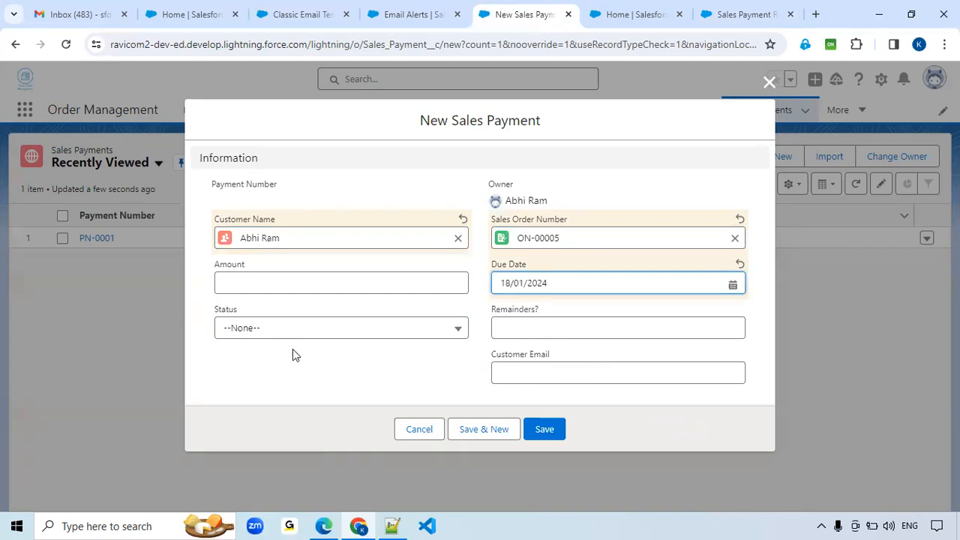
click(552, 433)
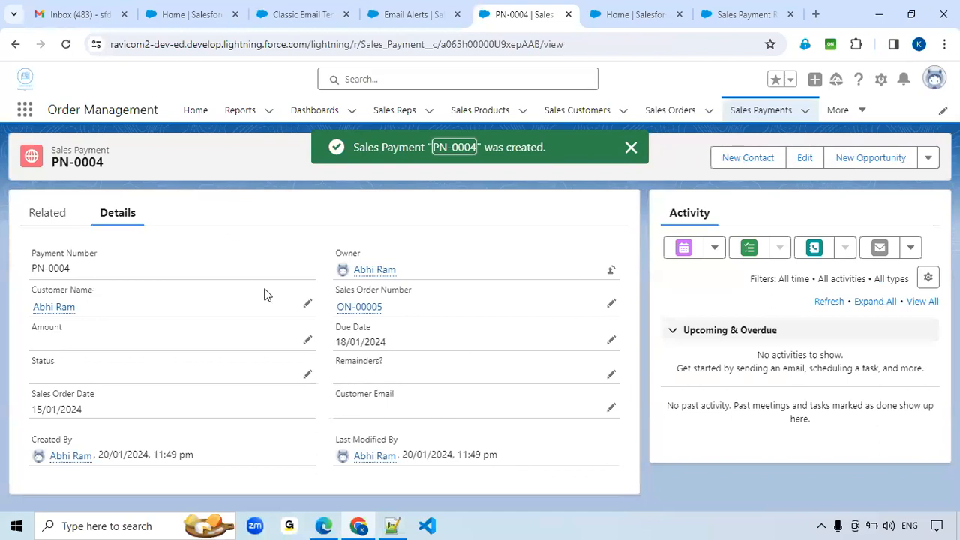
drag(337, 343, 398, 344)
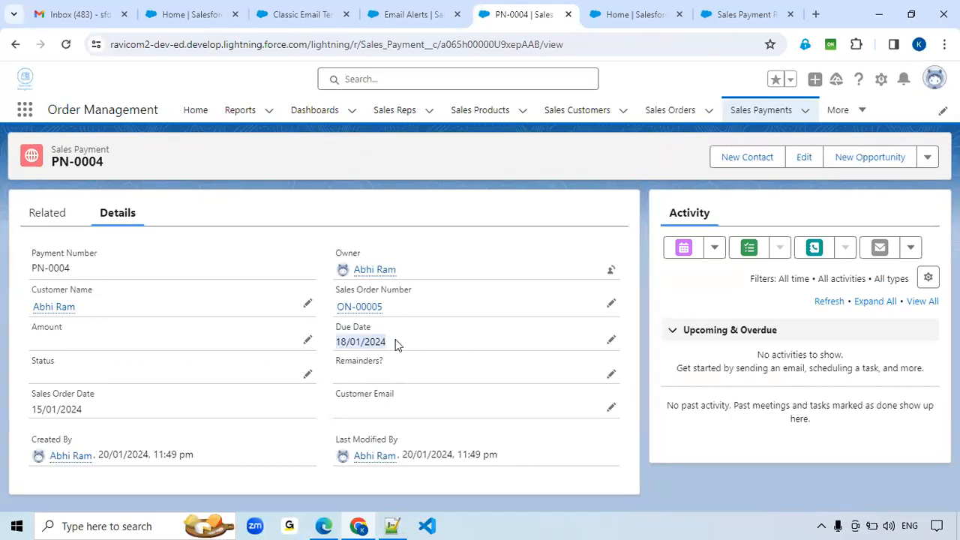
Activate version 3 of the payment reminder flow and run it in debug with rollback mode off
click(716, 13)
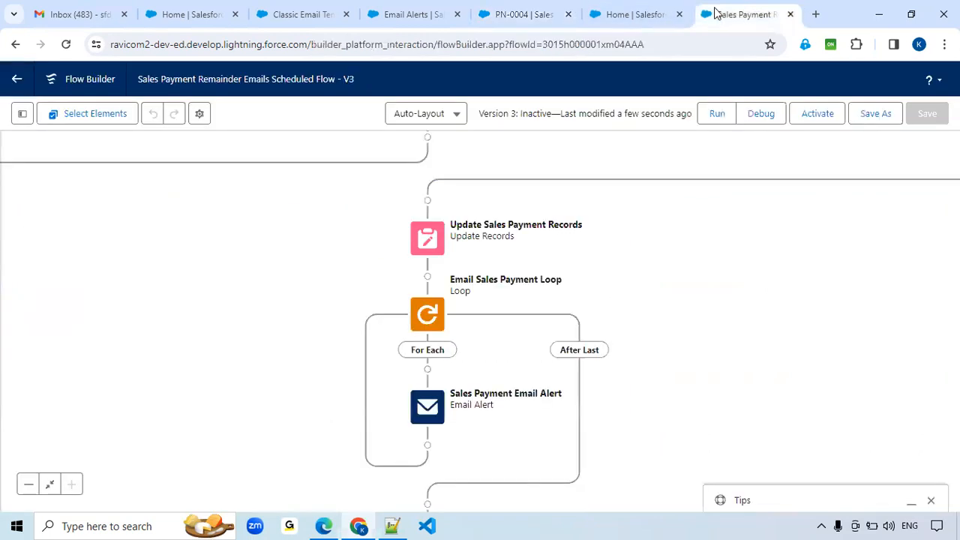
click(815, 115)
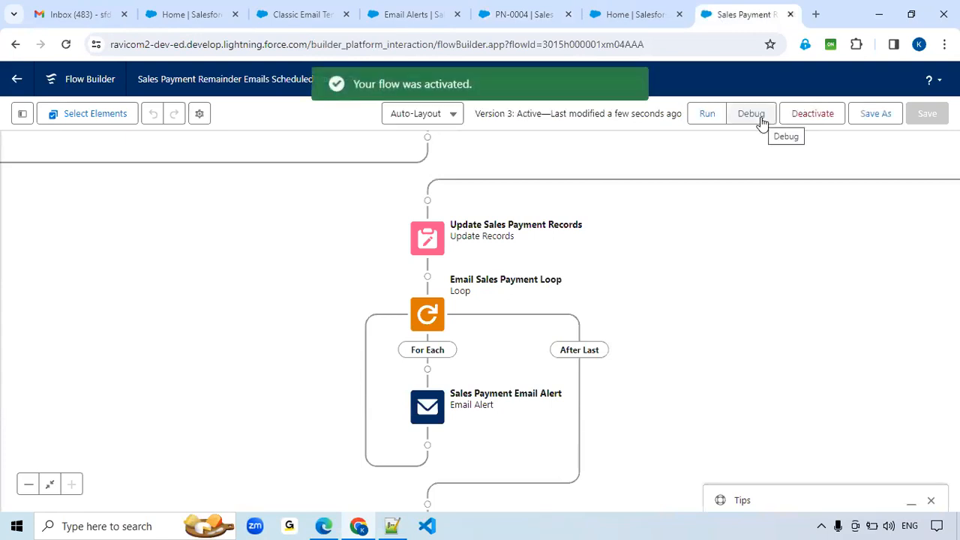
click(760, 118)
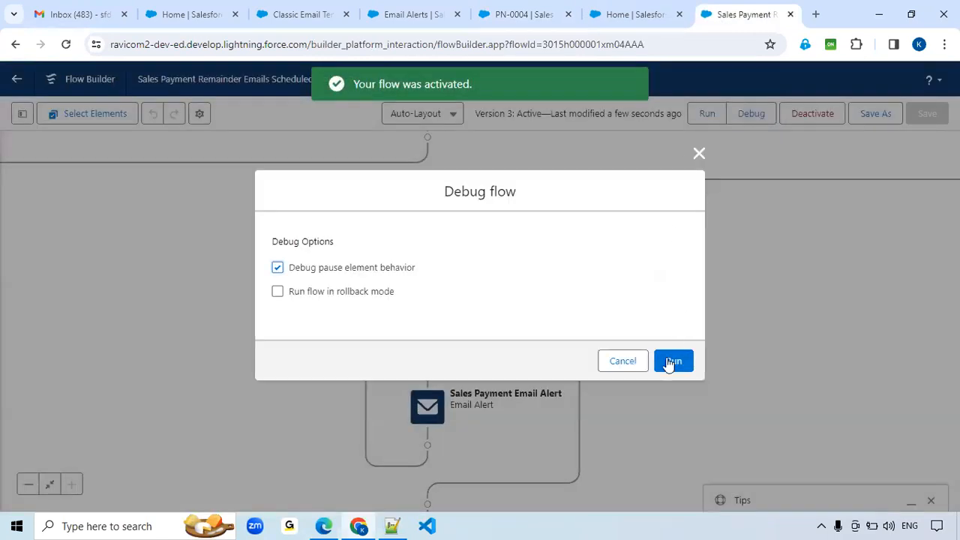
click(672, 363)
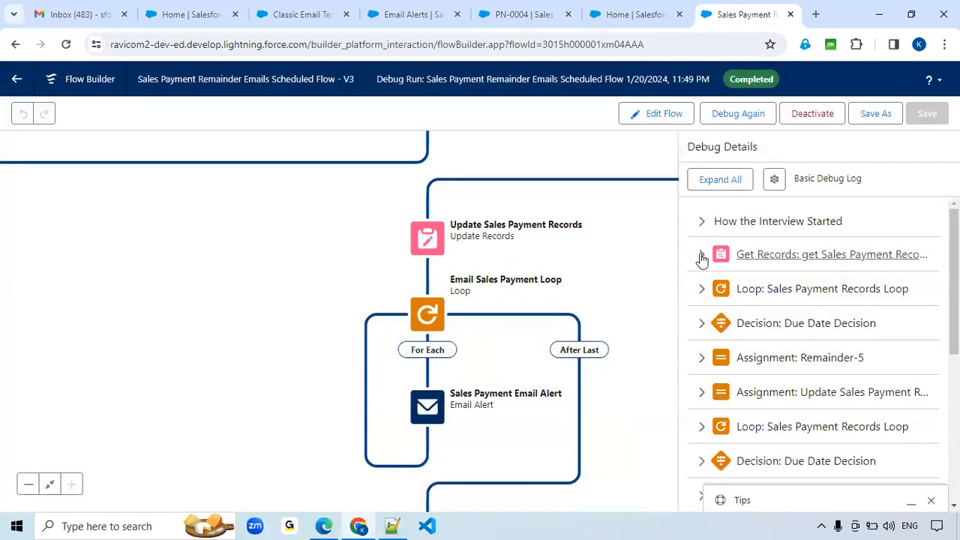
Examine the debug details of the Get Records element and the record IDs in the first Sales Payment Records Loop entry
click(702, 257)
scroll(777, 263, down, 1)
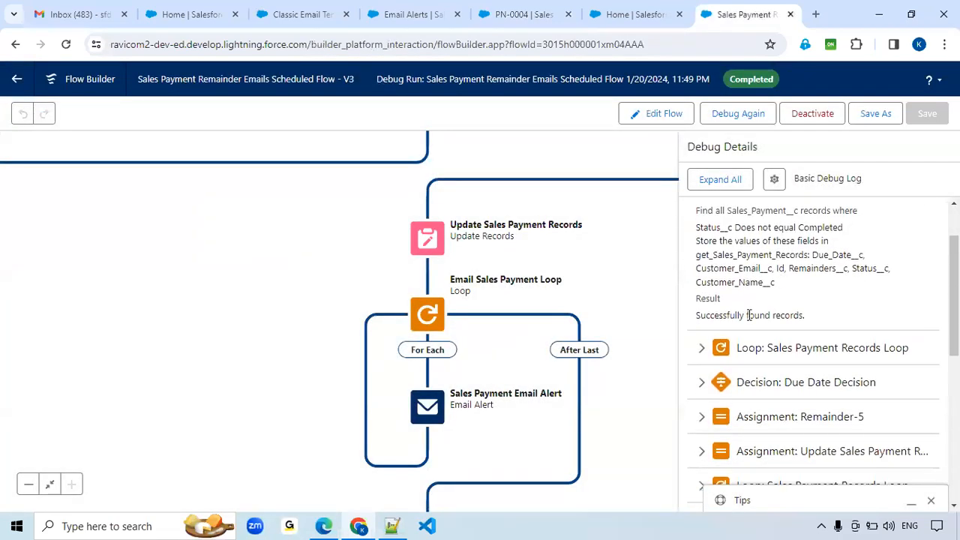
drag(749, 315, 836, 315)
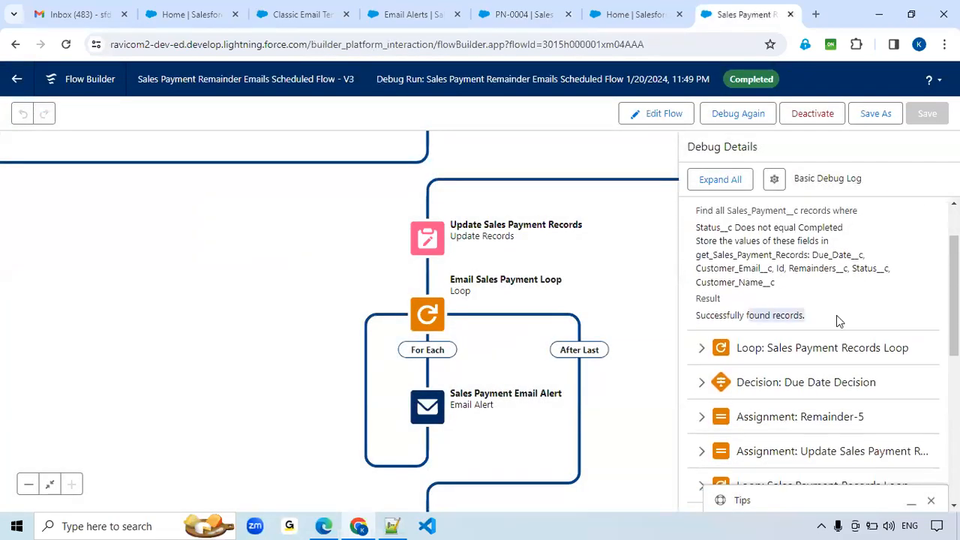
click(703, 350)
click(731, 386)
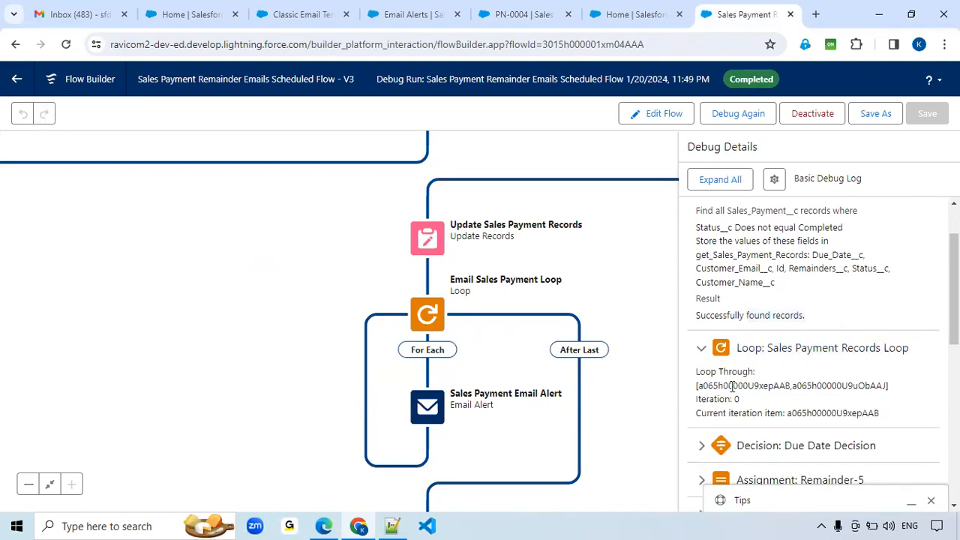
double_click(731, 386)
double_click(831, 384)
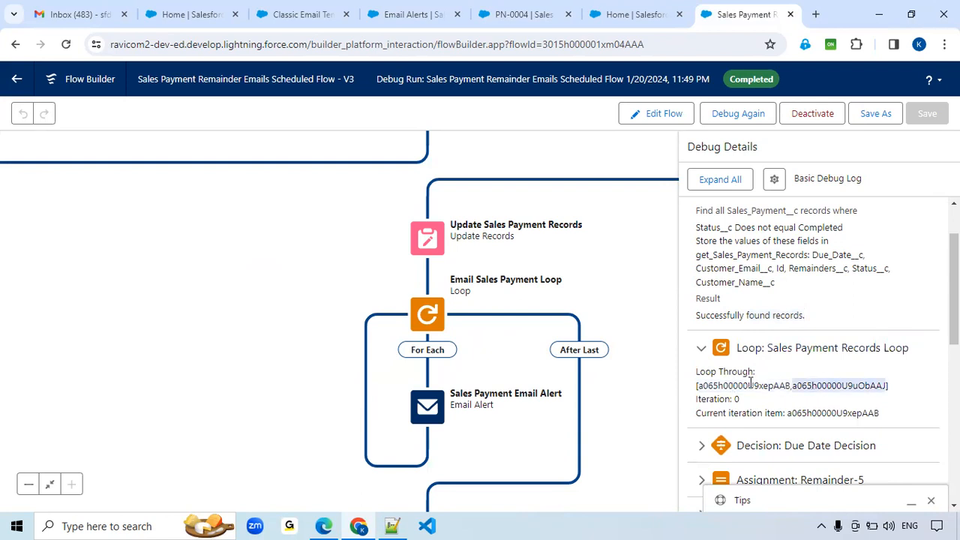
click(701, 352)
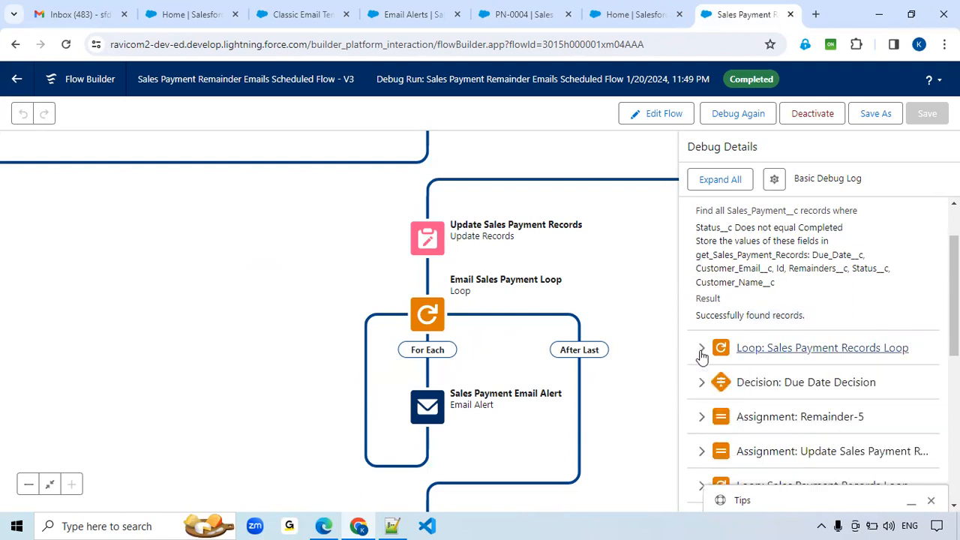
Review the outcome conditions evaluated in the first Due Date Decision entry of the debug log
click(701, 384)
scroll(705, 383, down, 3)
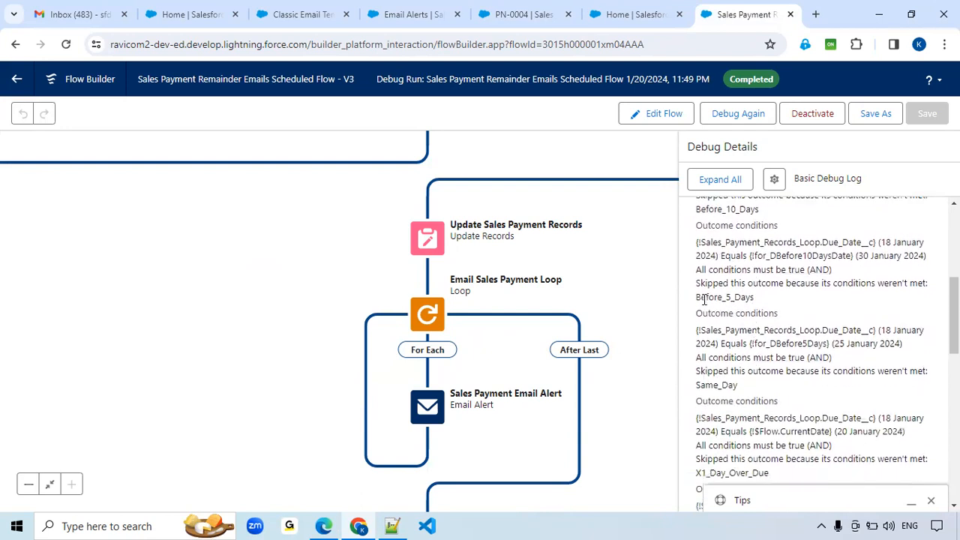
double_click(791, 299)
scroll(794, 303, down, 5)
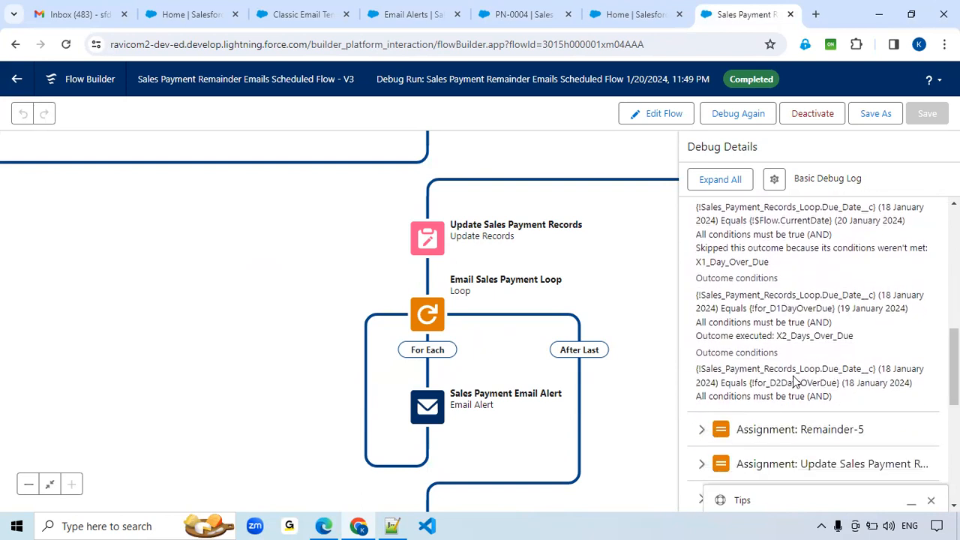
scroll(794, 383, up, 5)
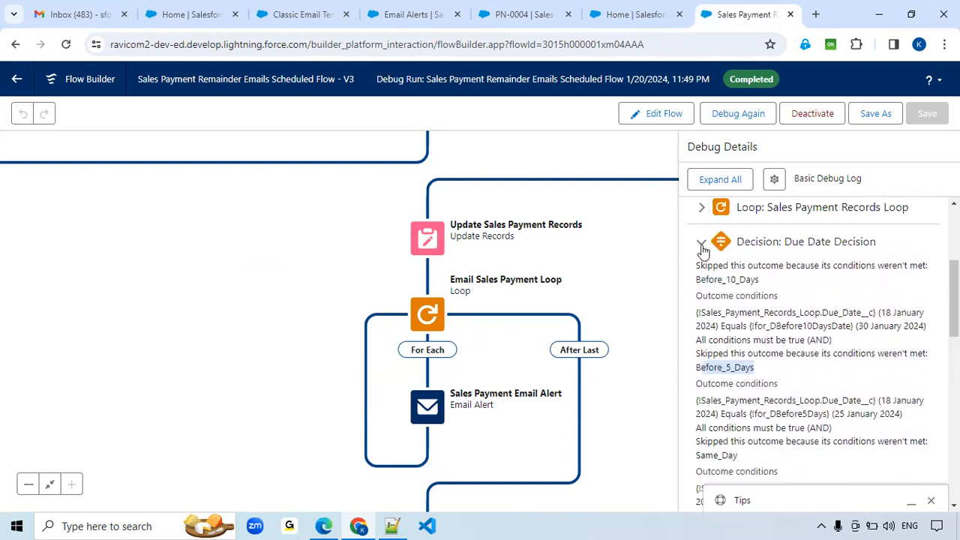
click(702, 247)
Check the value assigned by Remainder-1 in the debug log and view the reminder paths in the flow
scroll(731, 320, down, 2)
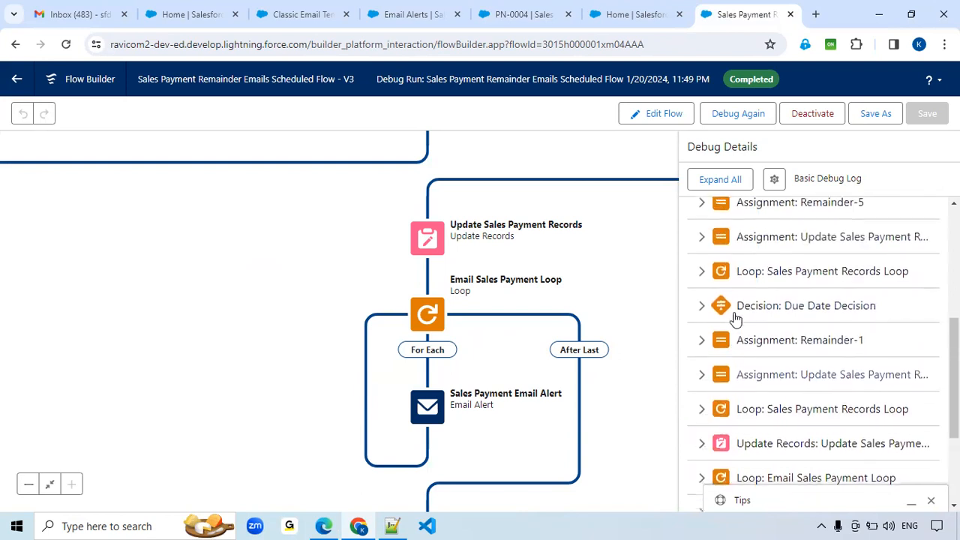
click(704, 345)
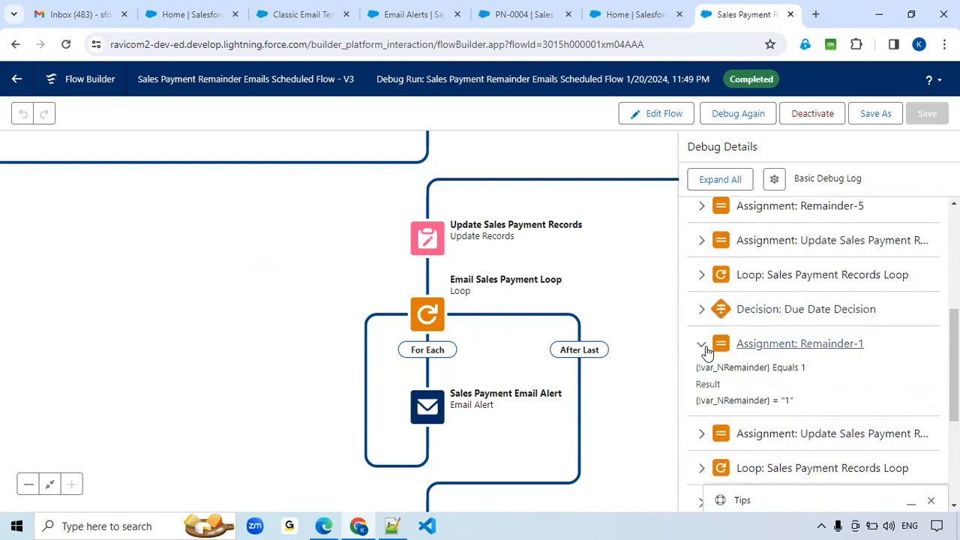
scroll(233, 352, up, 3)
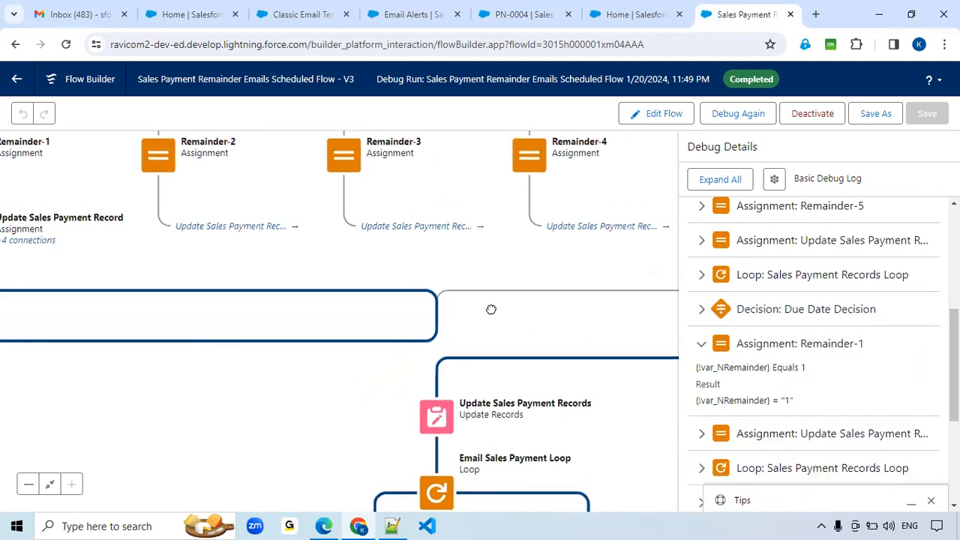
Examine the due-date branches on the flow canvas, from Before 10 Days to 2 Days Over Due, to trace the executed paths
drag(173, 435, 478, 489)
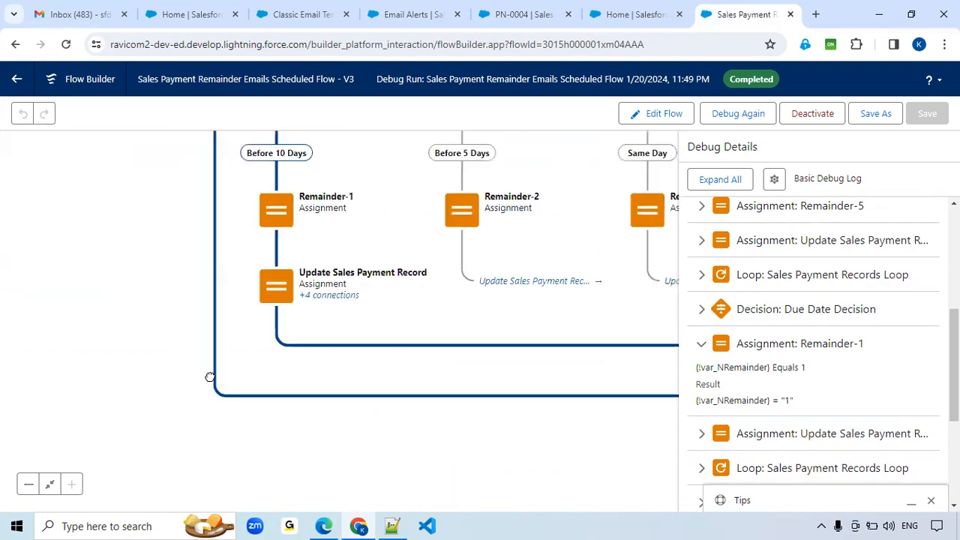
drag(553, 317, 448, 331)
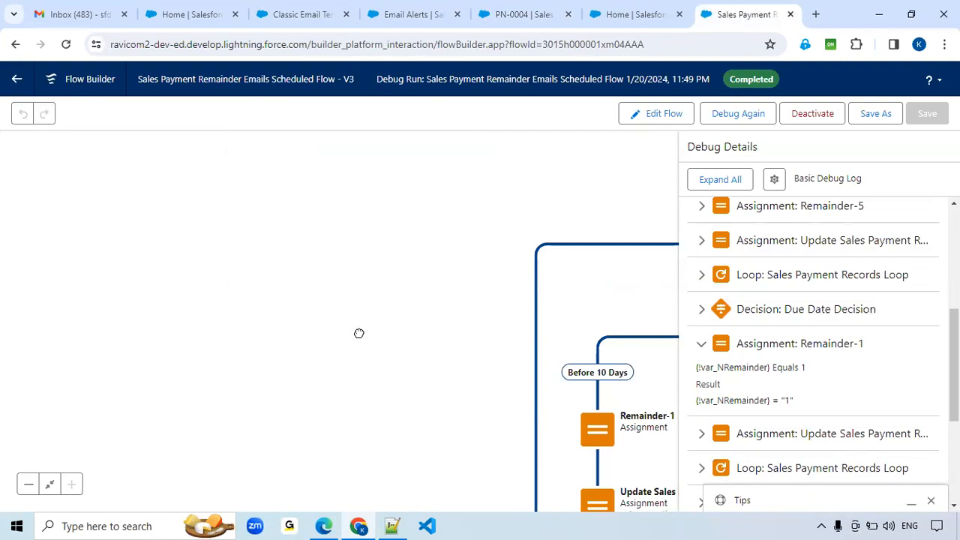
drag(369, 300, 340, 280)
drag(404, 308, 186, 293)
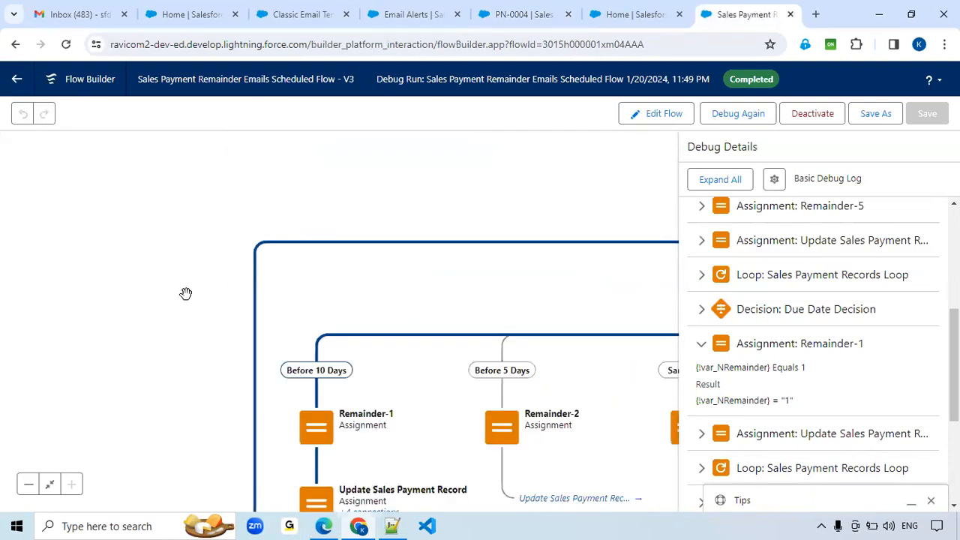
drag(674, 391, 200, 256)
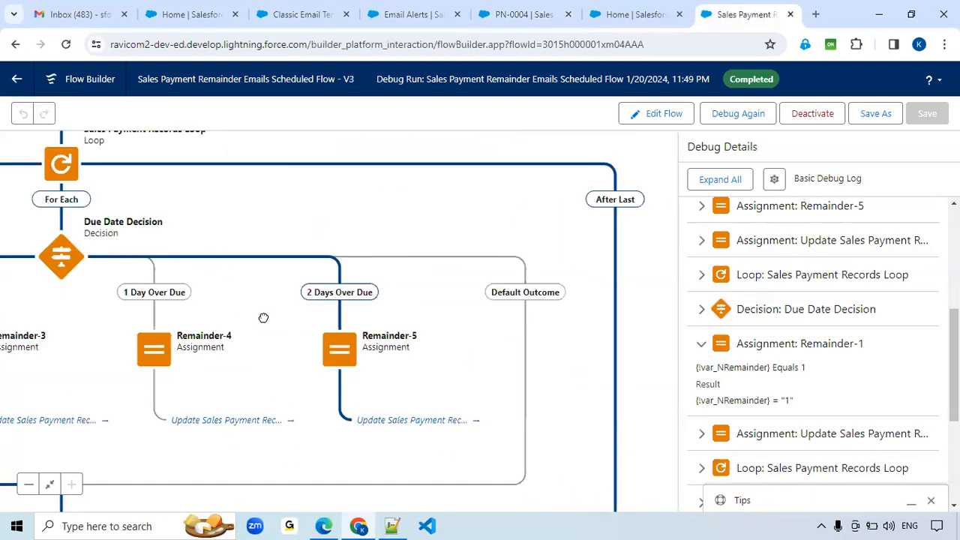
drag(212, 391, 429, 387)
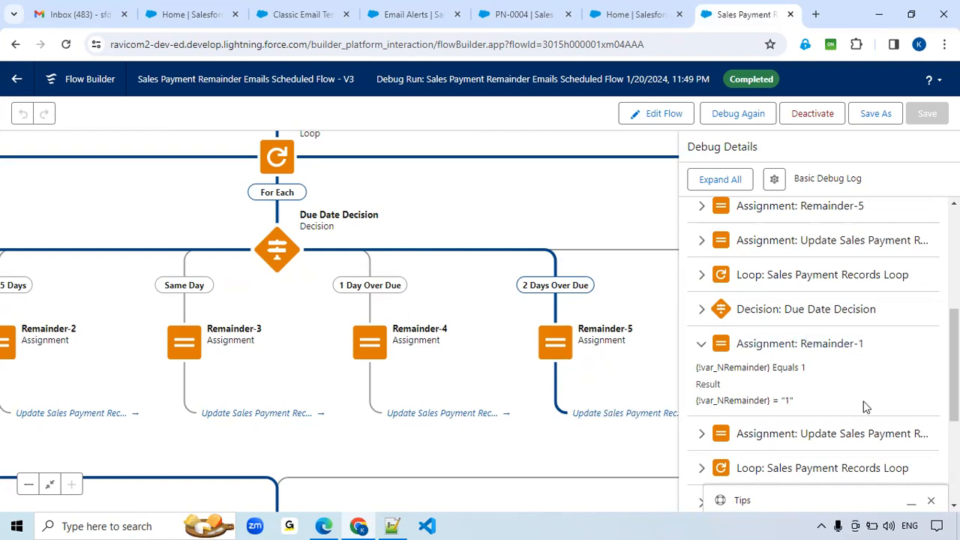
Review the customer email, reminder and status results of the Update Sales Payment Record assignment following Remainder-1, and collapse both log entries
click(741, 436)
scroll(757, 424, down, 2)
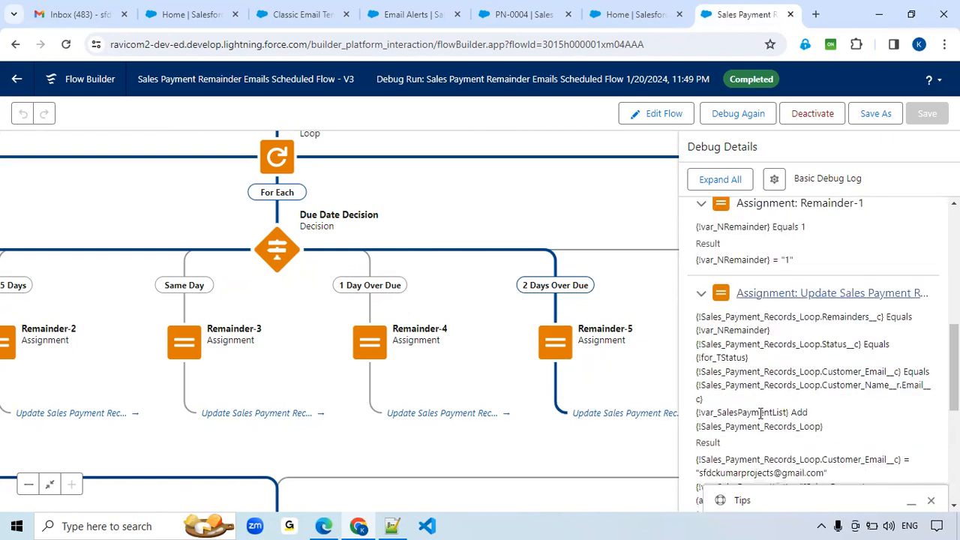
scroll(760, 413, down, 1)
scroll(832, 368, down, 1)
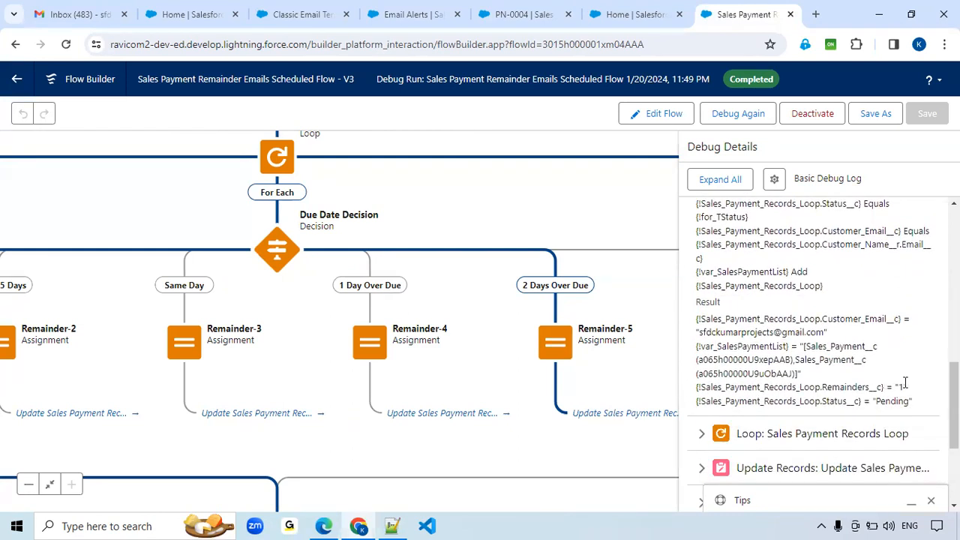
drag(741, 335, 855, 339)
drag(838, 402, 913, 402)
scroll(806, 363, up, 1)
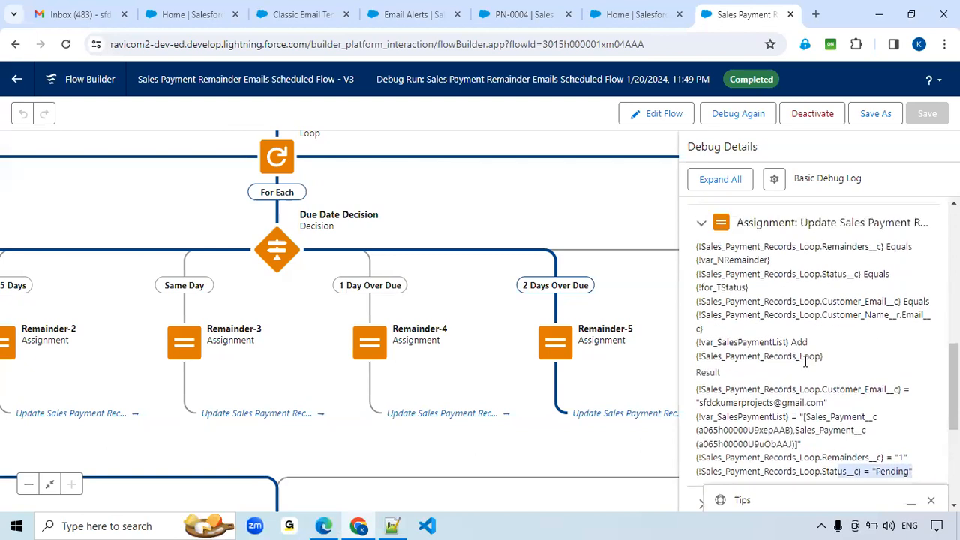
click(701, 224)
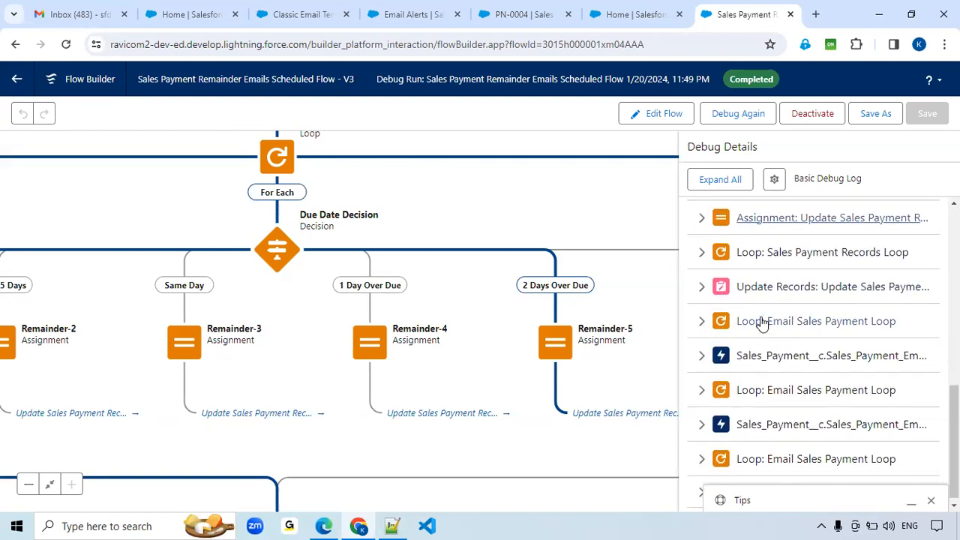
scroll(757, 327, up, 1)
scroll(767, 357, up, 2)
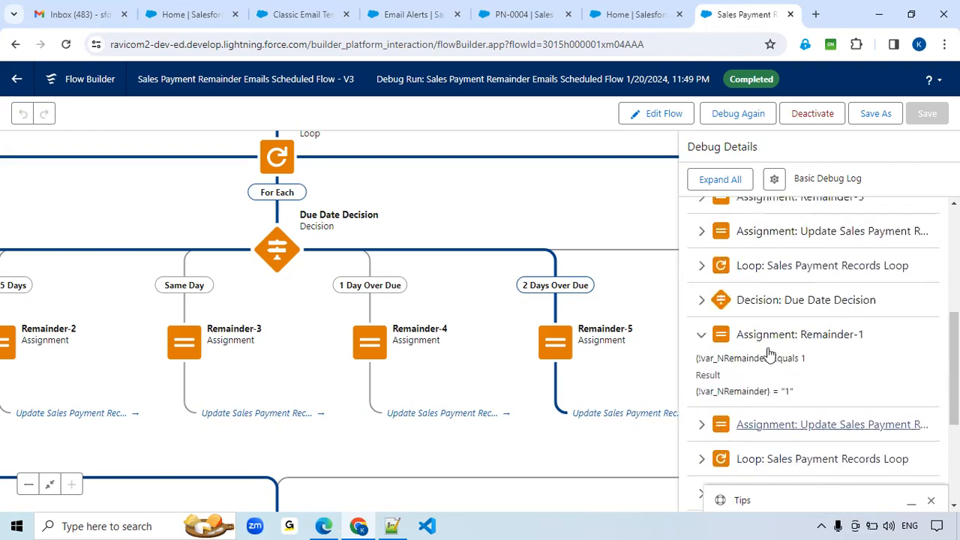
click(702, 335)
Check the Remainder-5 value and the reminder and status results of its Update Sales Payment Record assignment, and collapse both log entries
scroll(705, 338, up, 1)
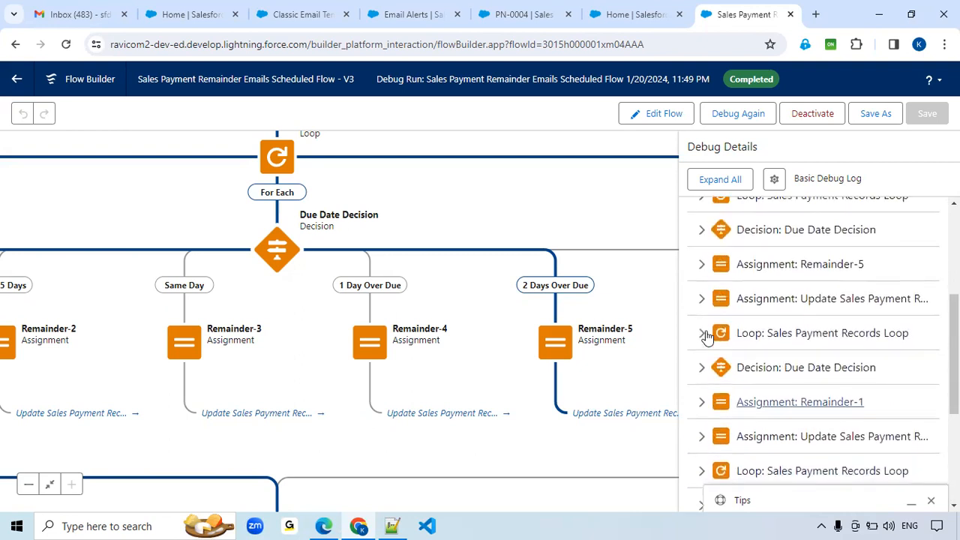
click(702, 268)
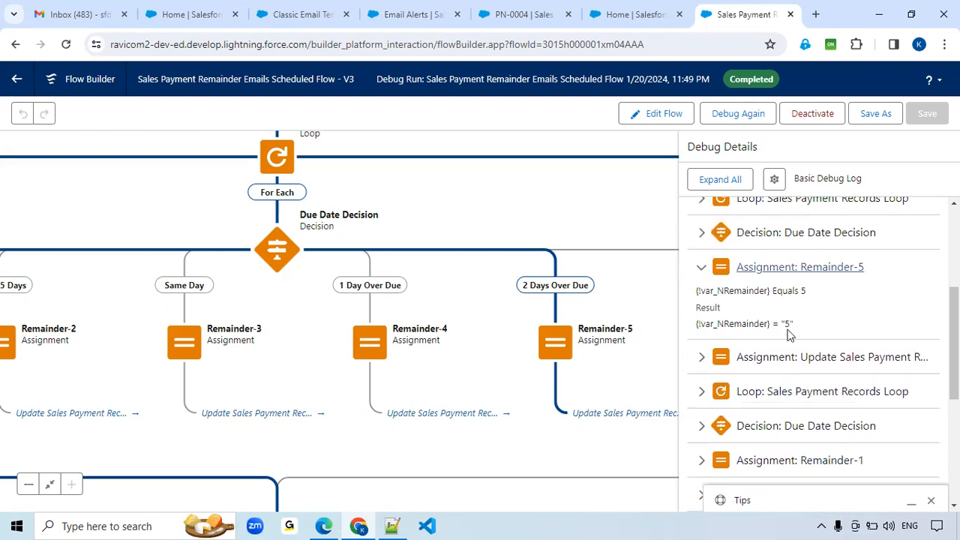
scroll(787, 335, down, 1)
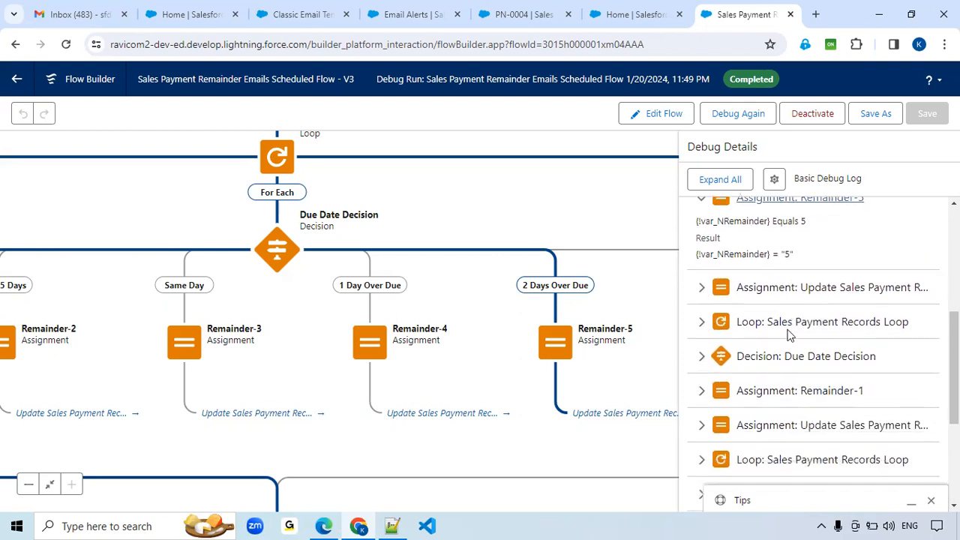
click(701, 288)
scroll(705, 300, down, 2)
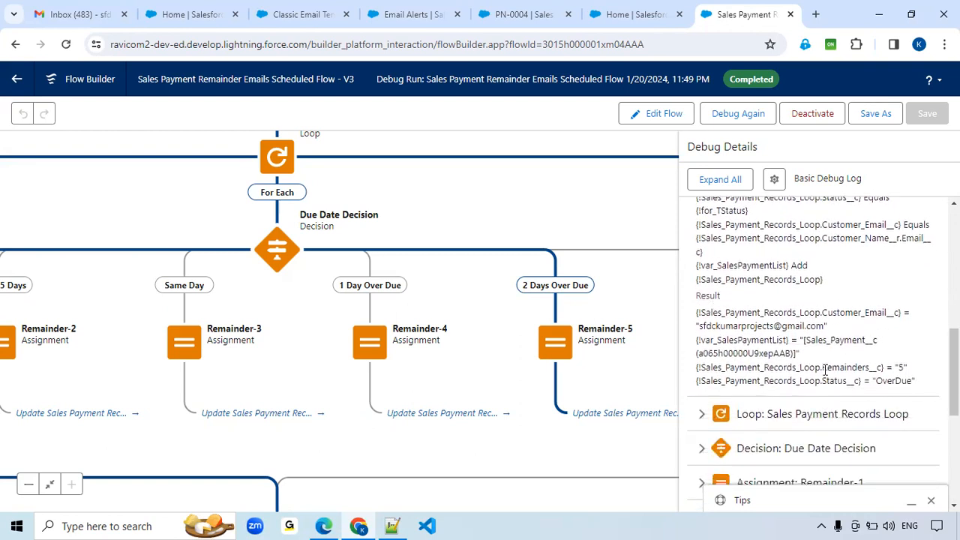
drag(822, 368, 907, 367)
triple_click(887, 381)
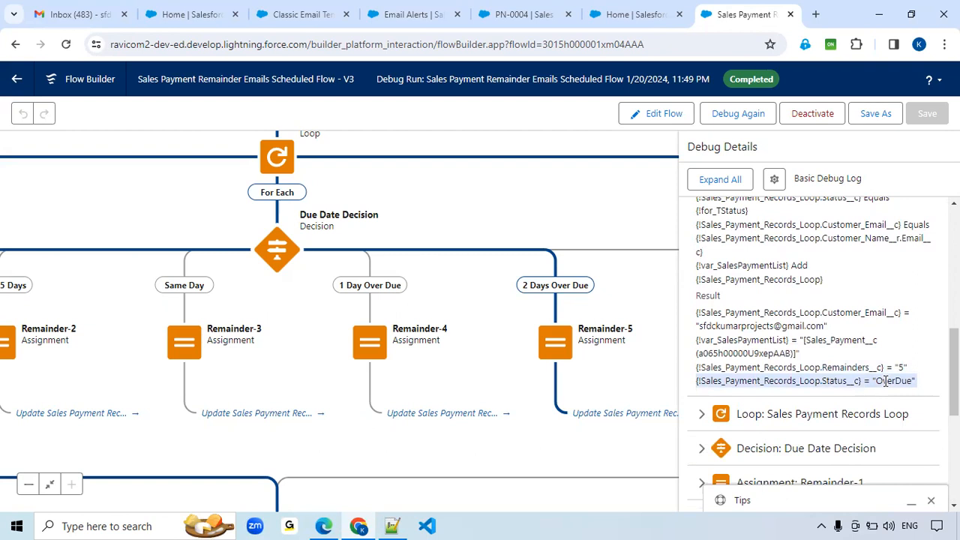
scroll(885, 382, up, 5)
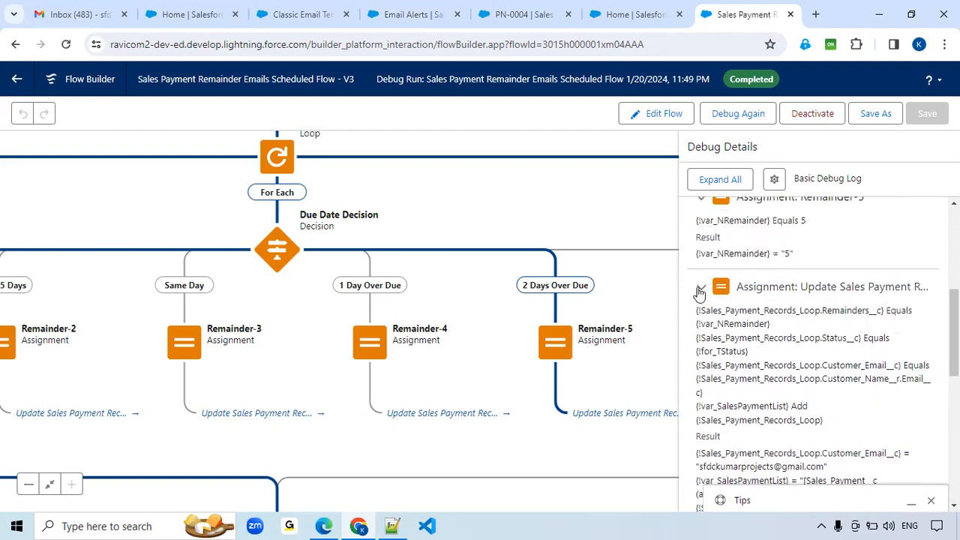
click(703, 287)
scroll(708, 285, up, 2)
click(702, 338)
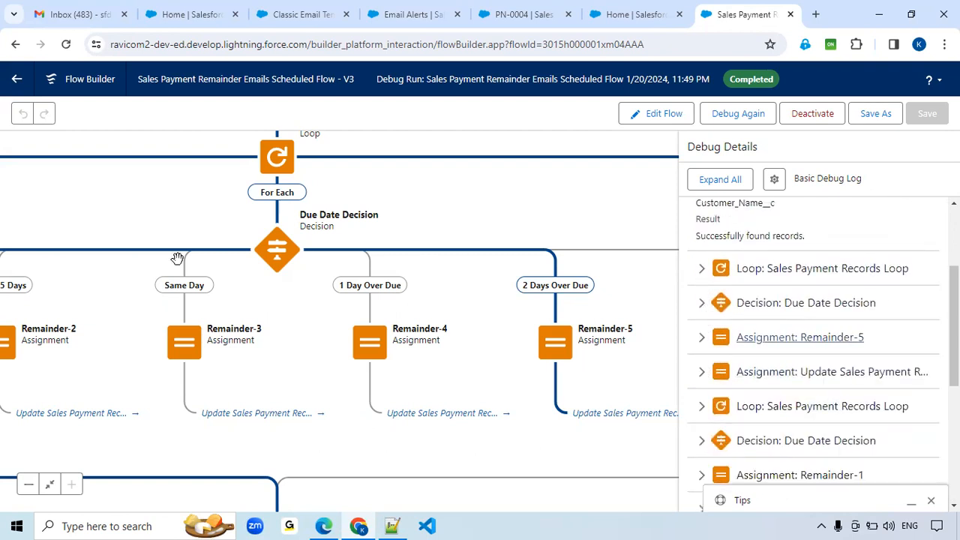
View the Due Date Decision branches on the canvas and collapse the Get Records entry in the debug log
drag(156, 219, 228, 181)
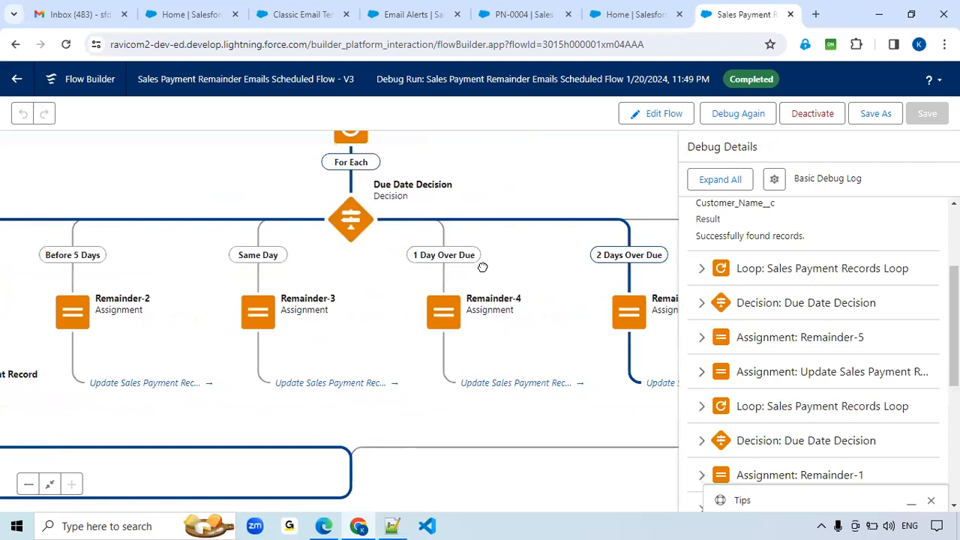
drag(505, 281, 467, 279)
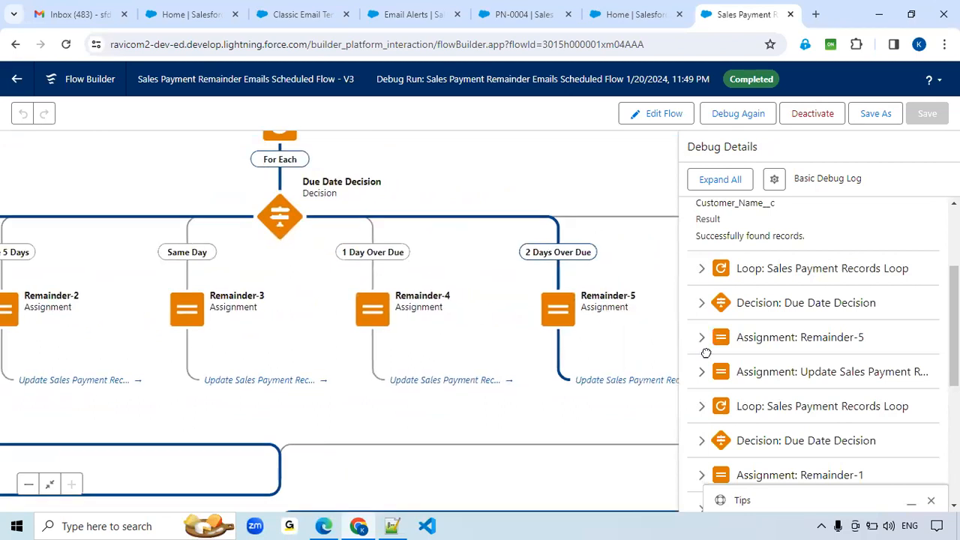
scroll(738, 401, up, 3)
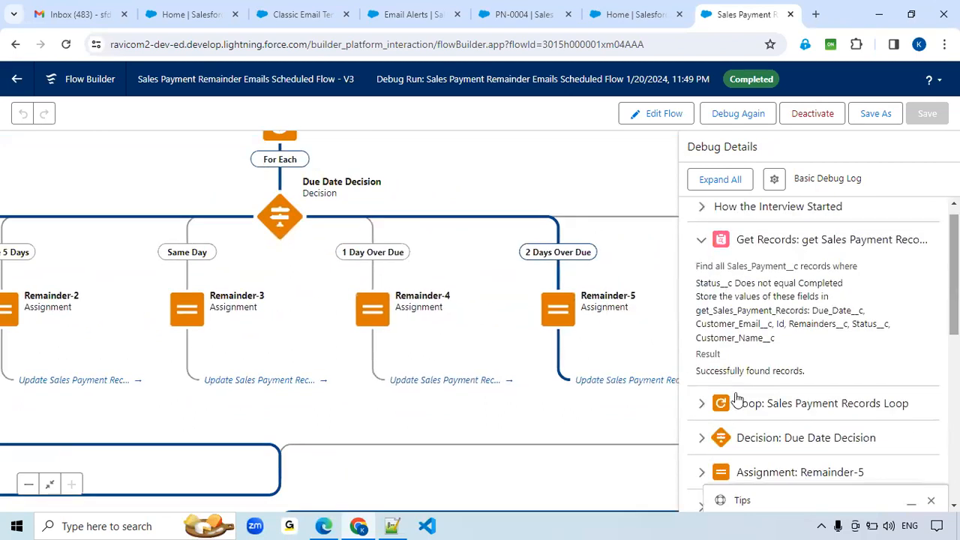
click(703, 240)
Examine the status and reminder values of both payment records in the Update Records log entry, and collapse it
scroll(716, 288, down, 1)
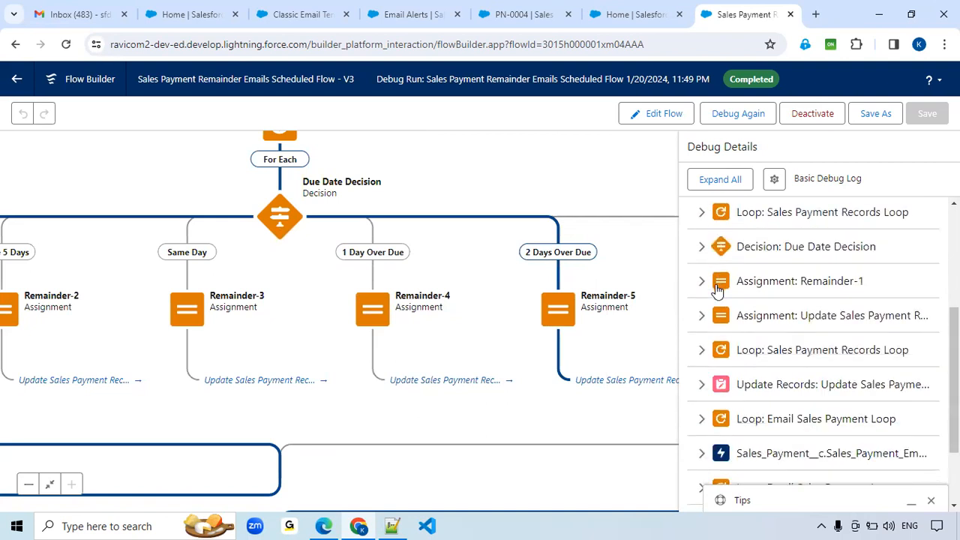
scroll(716, 288, down, 2)
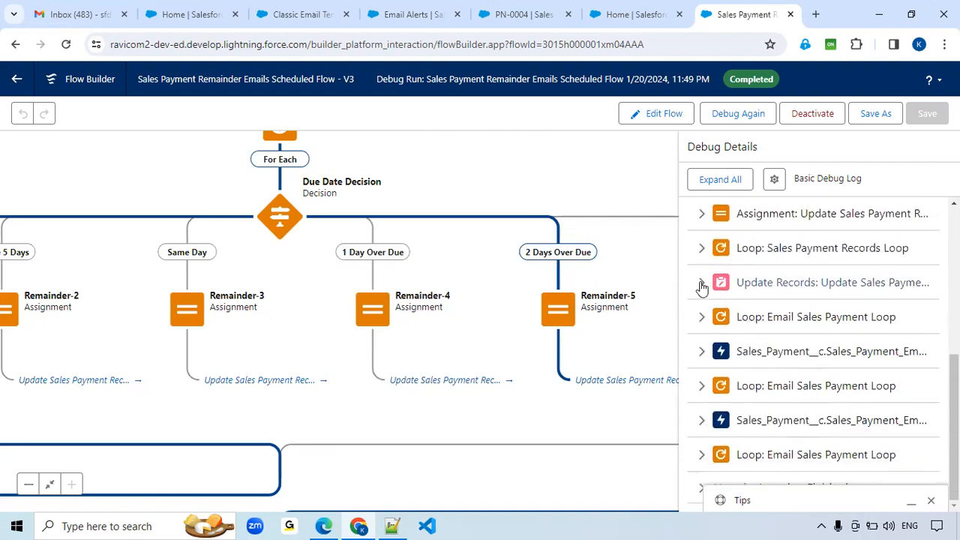
click(701, 286)
scroll(804, 349, down, 1)
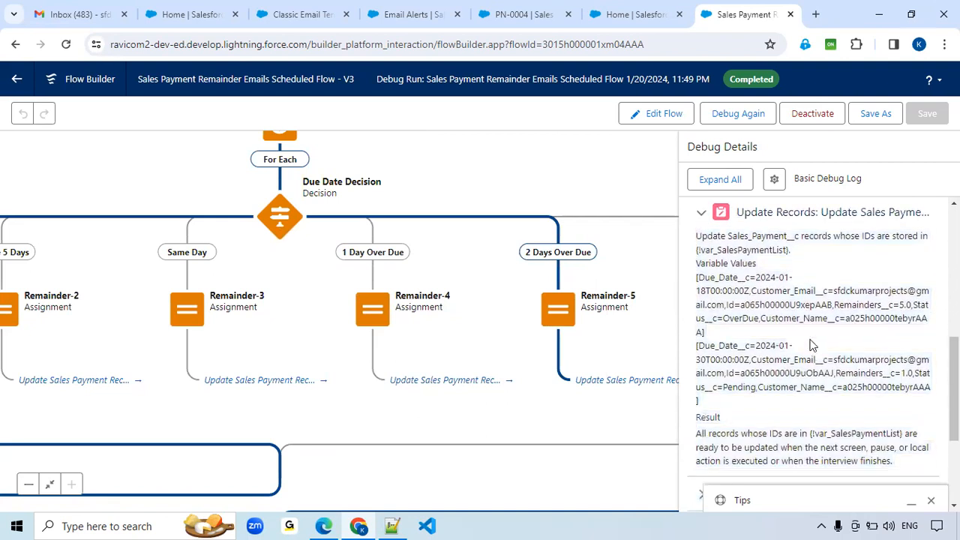
scroll(817, 341, down, 1)
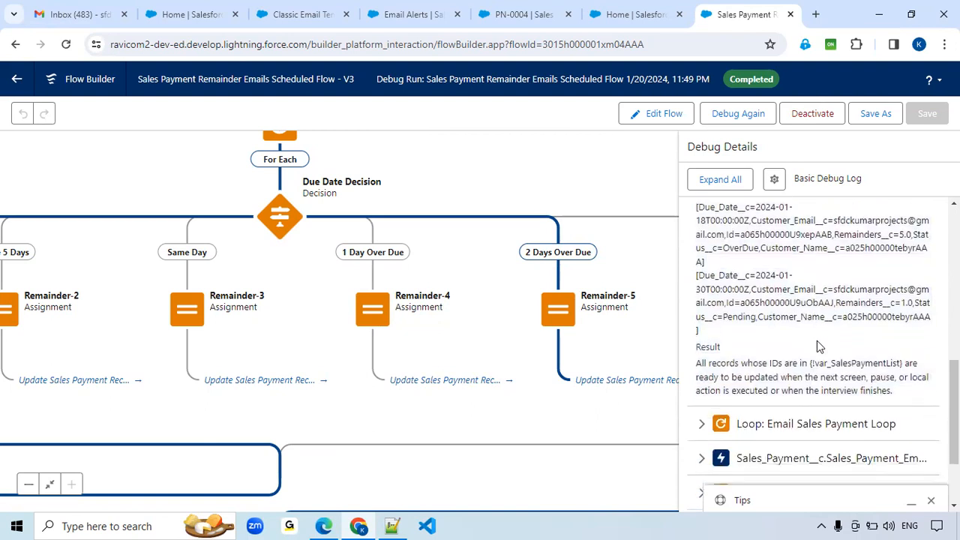
scroll(816, 342, up, 1)
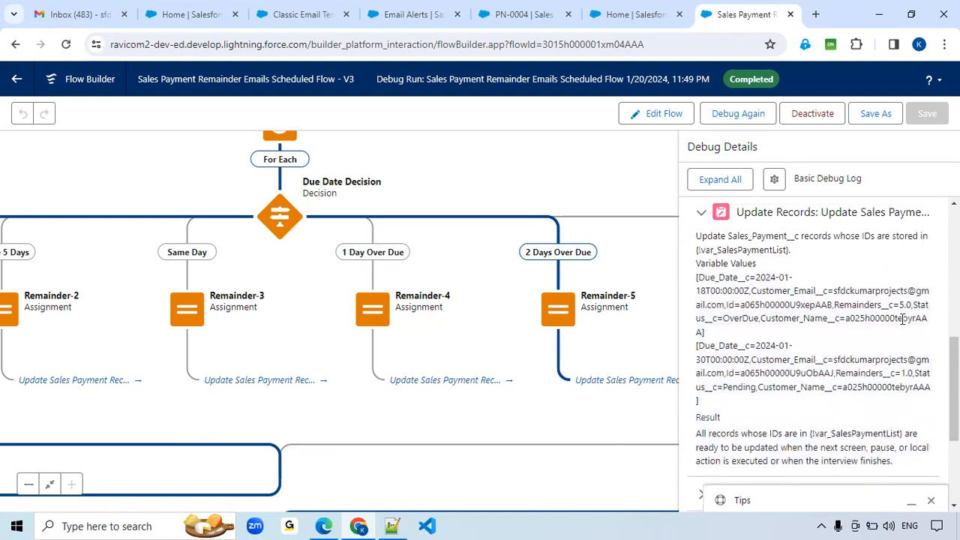
drag(913, 307, 762, 319)
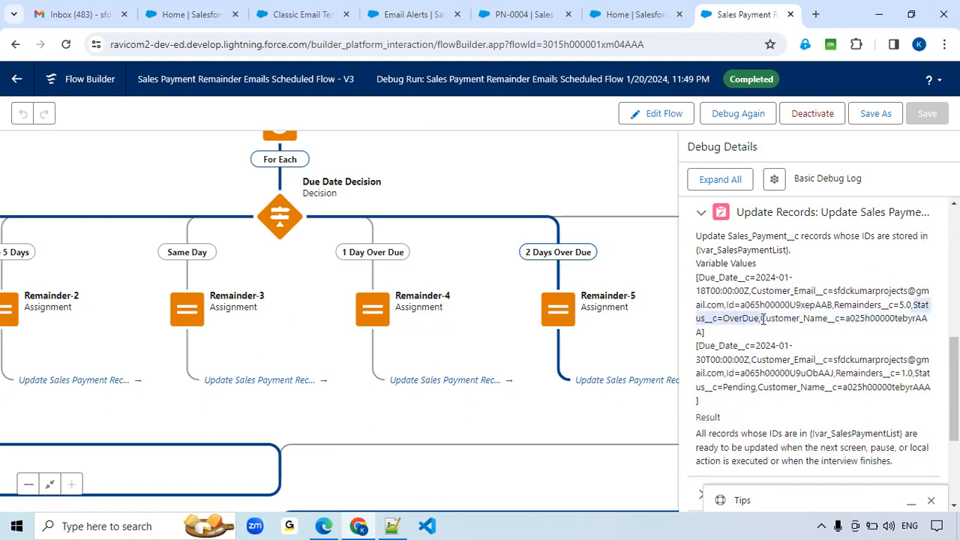
click(744, 384)
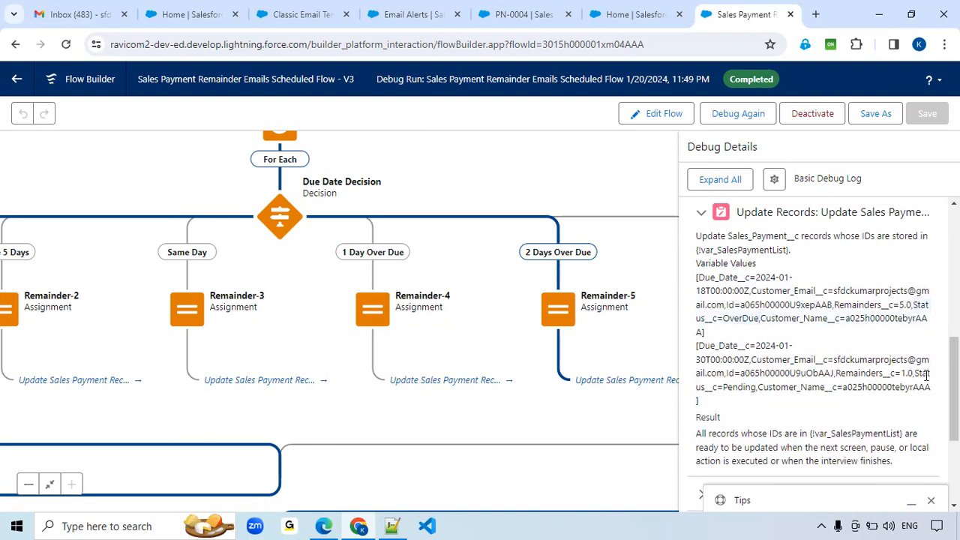
drag(918, 375, 760, 389)
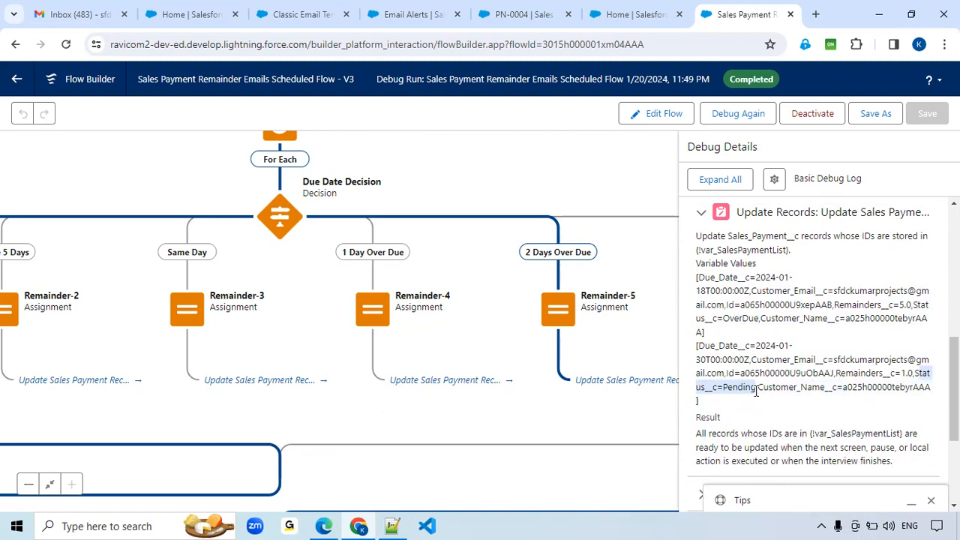
click(756, 392)
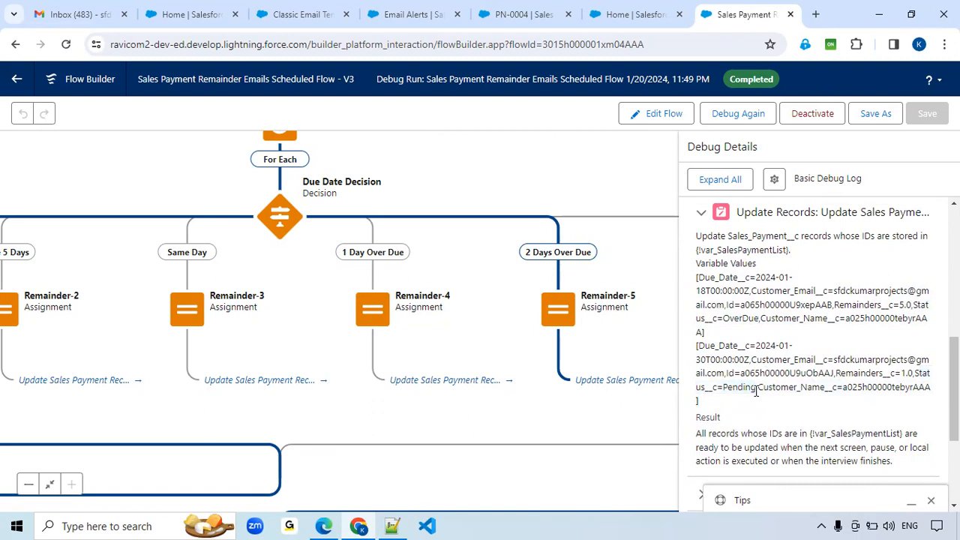
scroll(776, 391, down, 1)
scroll(765, 352, up, 2)
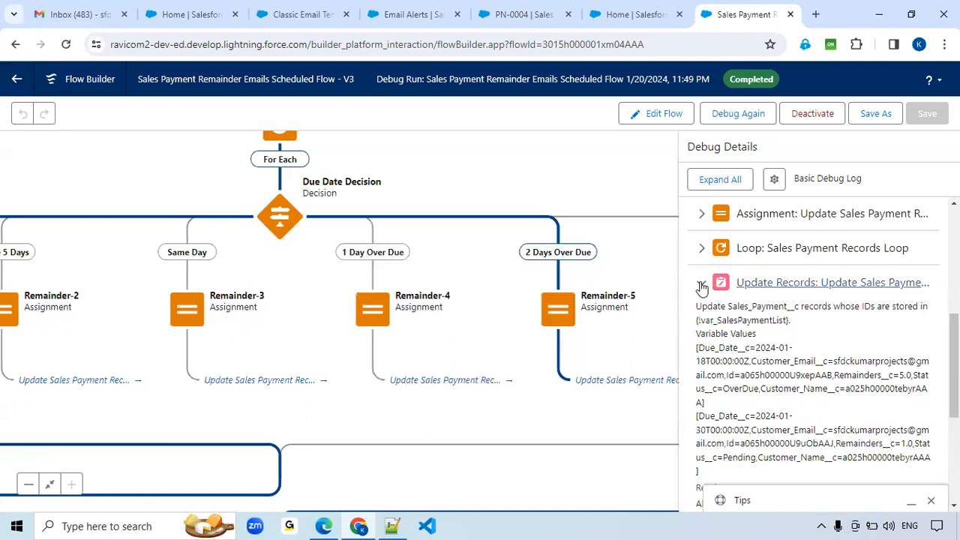
click(700, 284)
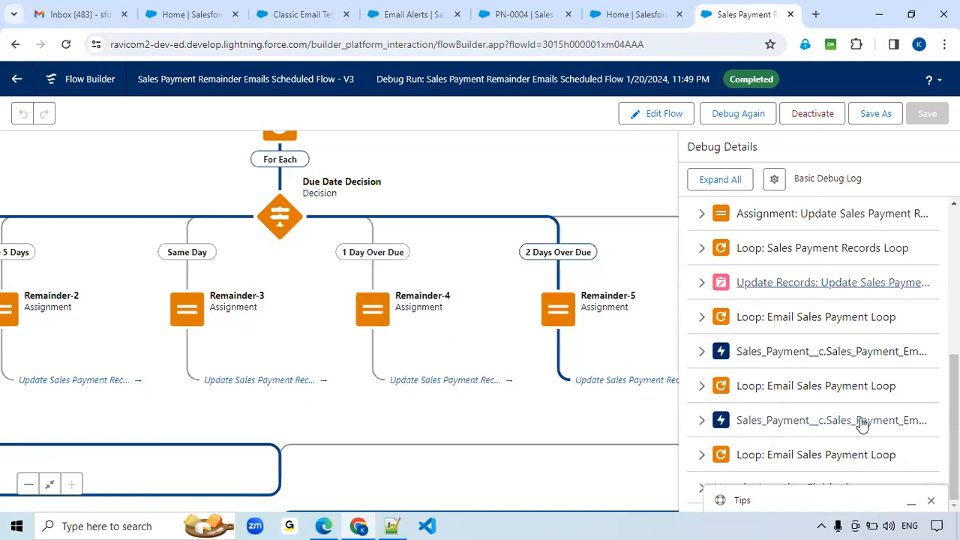
Switch to Gmail, refresh the inbox, and open the newest Payment Remainder-1 email in the Important section
click(70, 17)
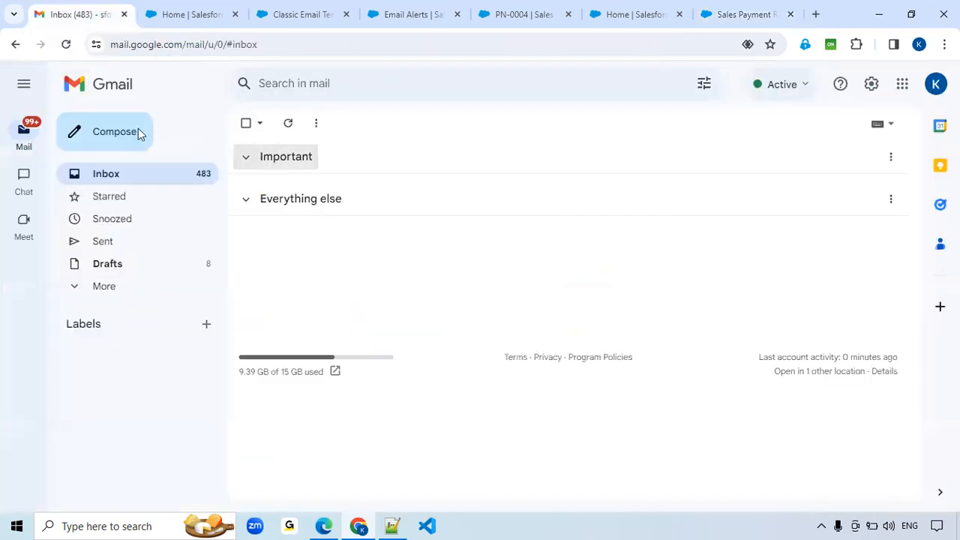
click(279, 127)
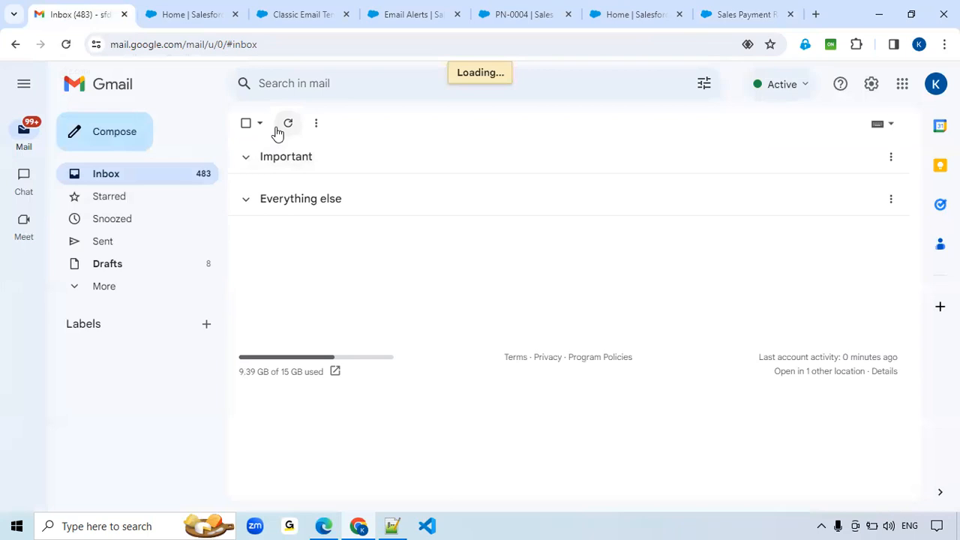
click(289, 166)
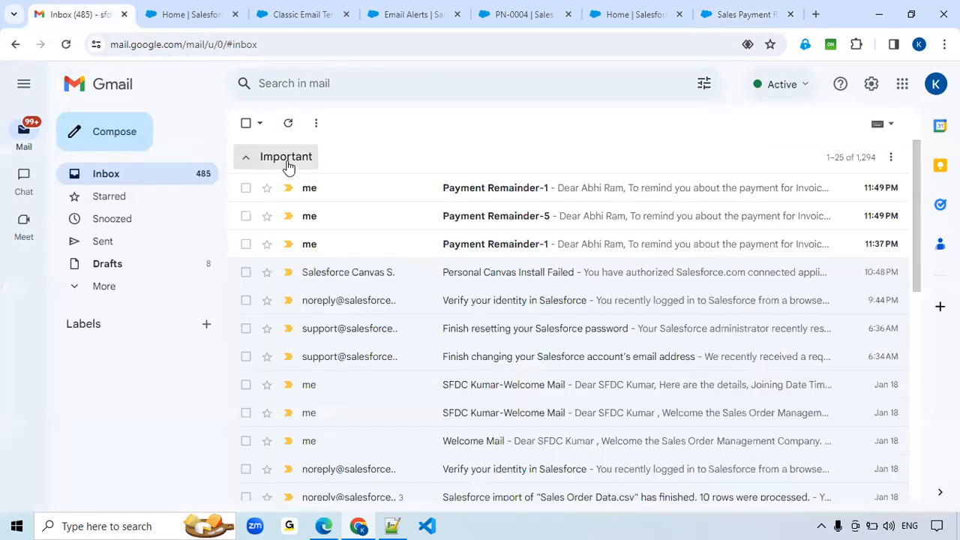
click(578, 197)
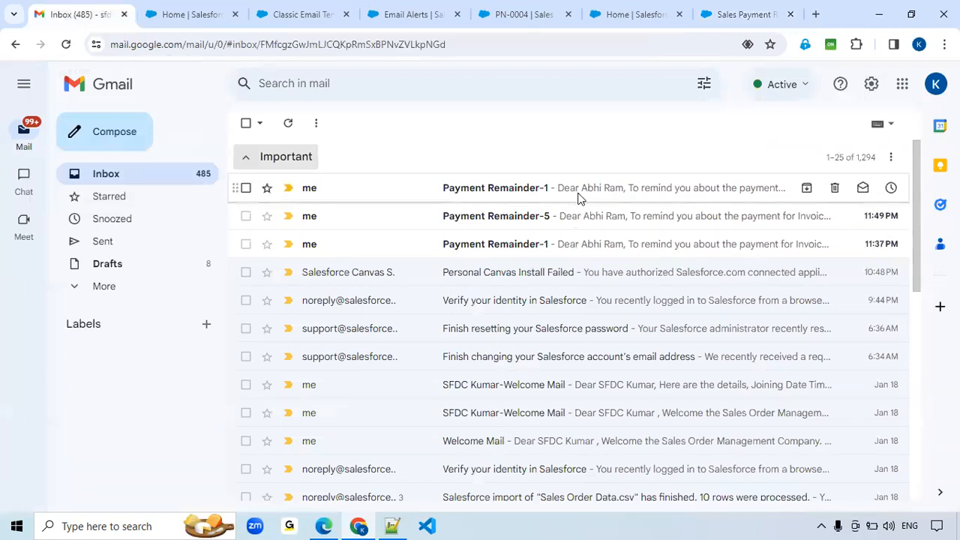
Mark the open Payment Remainder-1 email as safe and check its invoice date, due date and total amount
scroll(409, 299, down, 1)
click(390, 259)
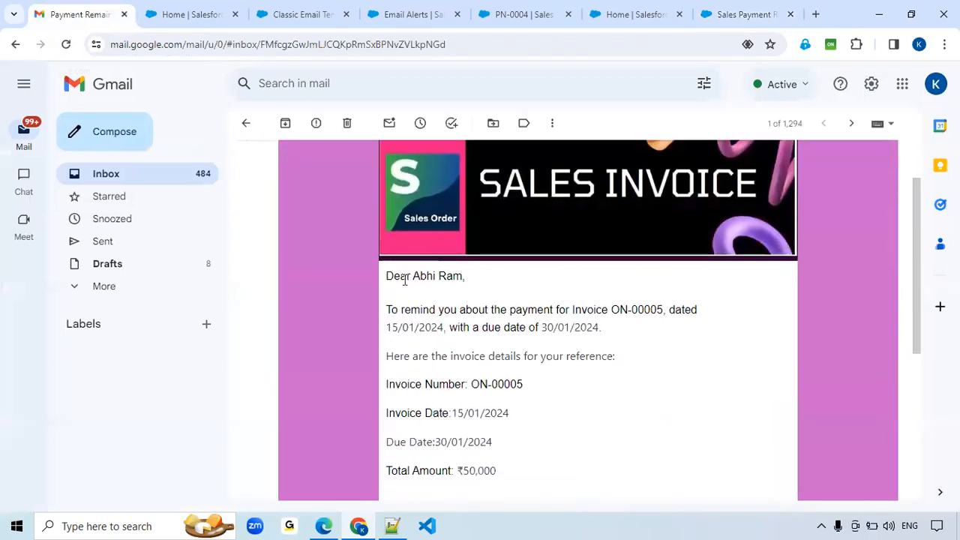
scroll(526, 283, down, 2)
drag(542, 216, 643, 227)
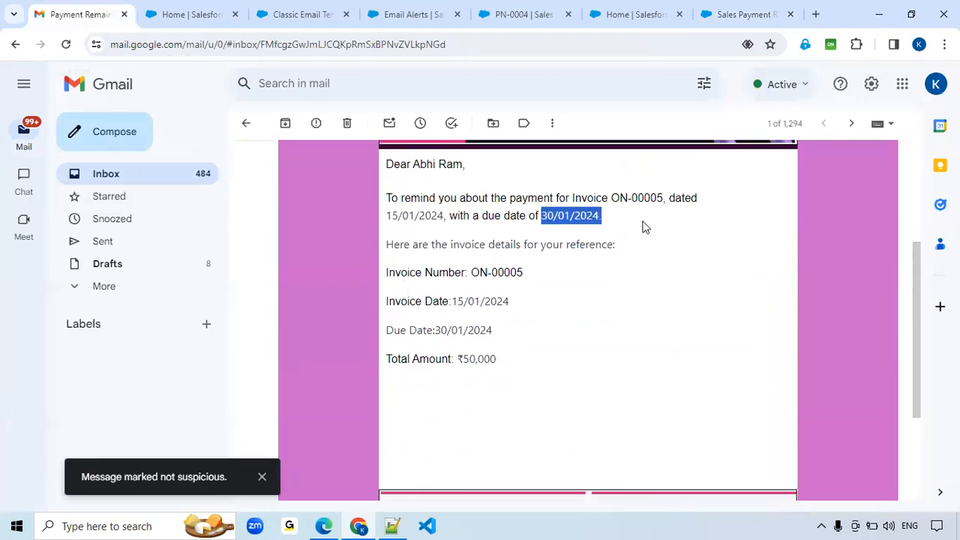
drag(468, 360, 583, 363)
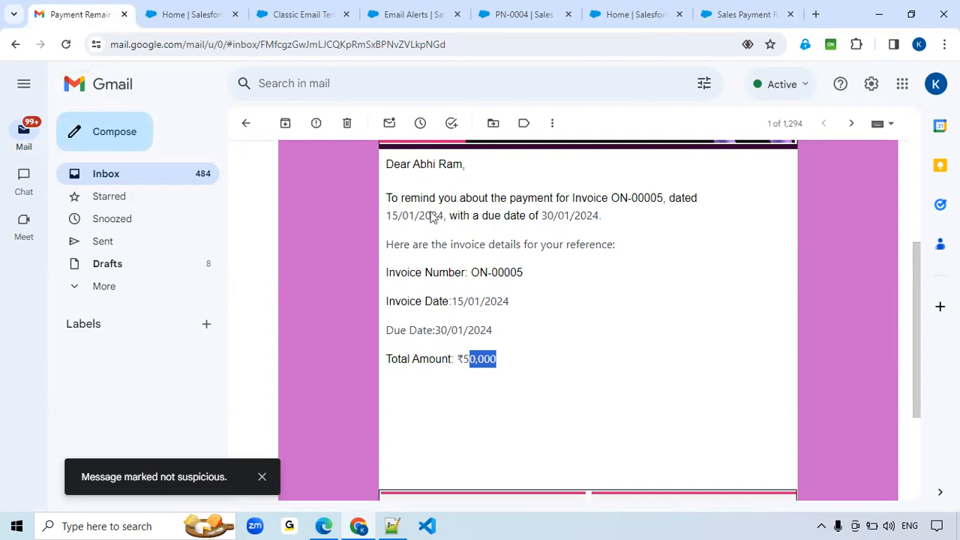
drag(402, 216, 855, 133)
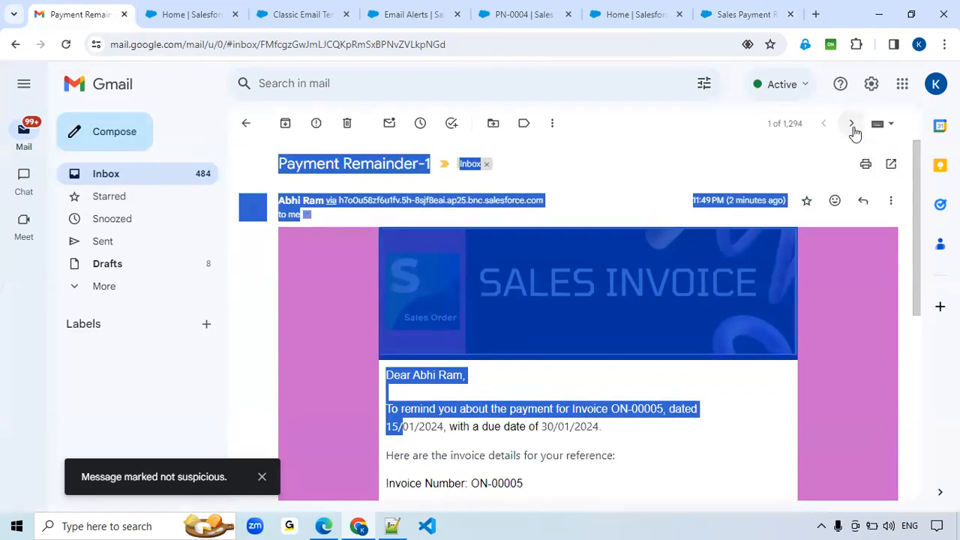
click(629, 150)
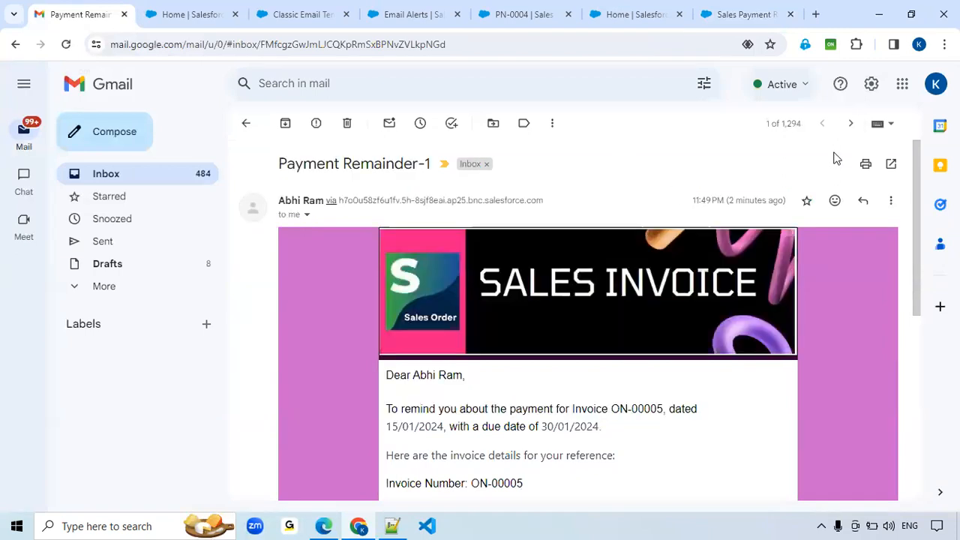
Open the next reminder email in the inbox and check its due date and total amount
click(850, 123)
scroll(632, 277, down, 5)
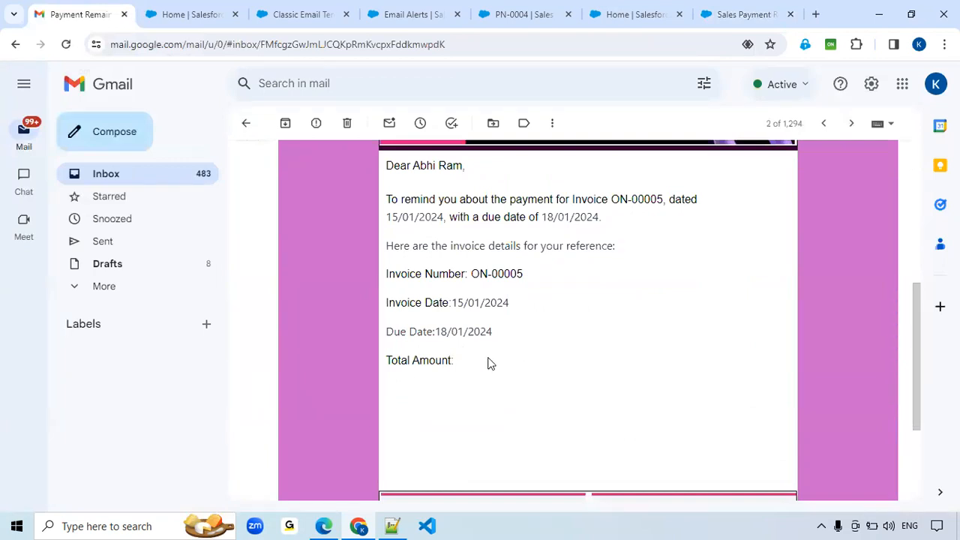
double_click(597, 217)
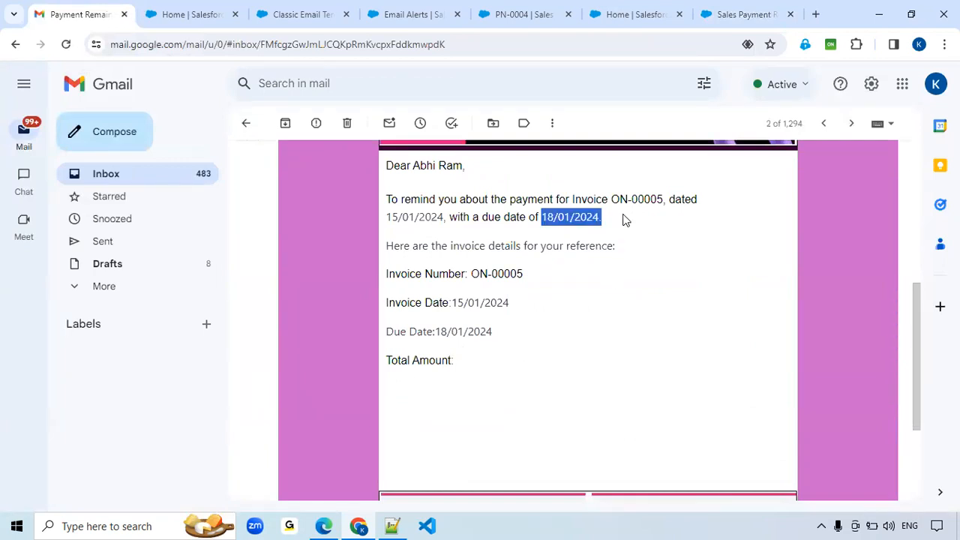
drag(629, 222, 643, 297)
click(631, 353)
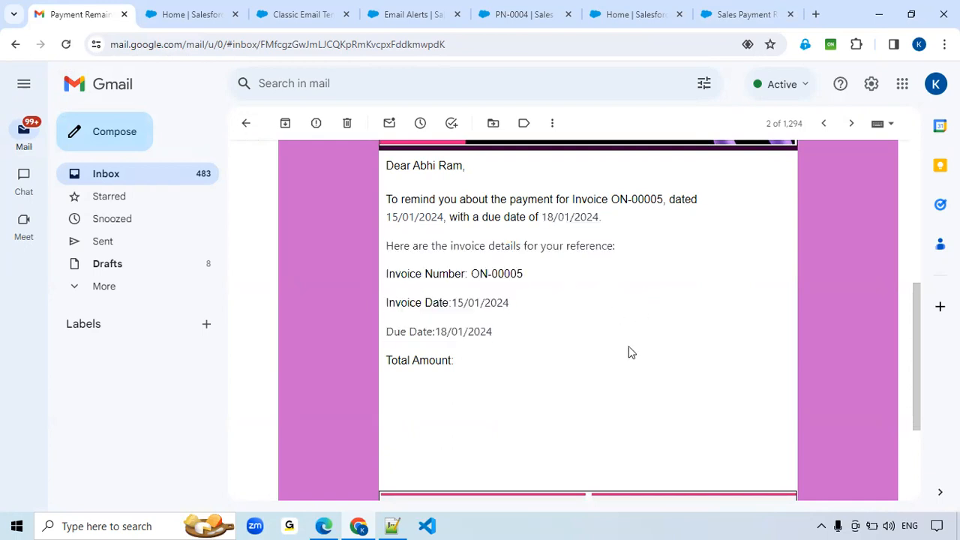
Mark the Payment Remainder-5 email as safe, check its subject, and go back to the Payment Remainder-1 email
scroll(568, 425, up, 4)
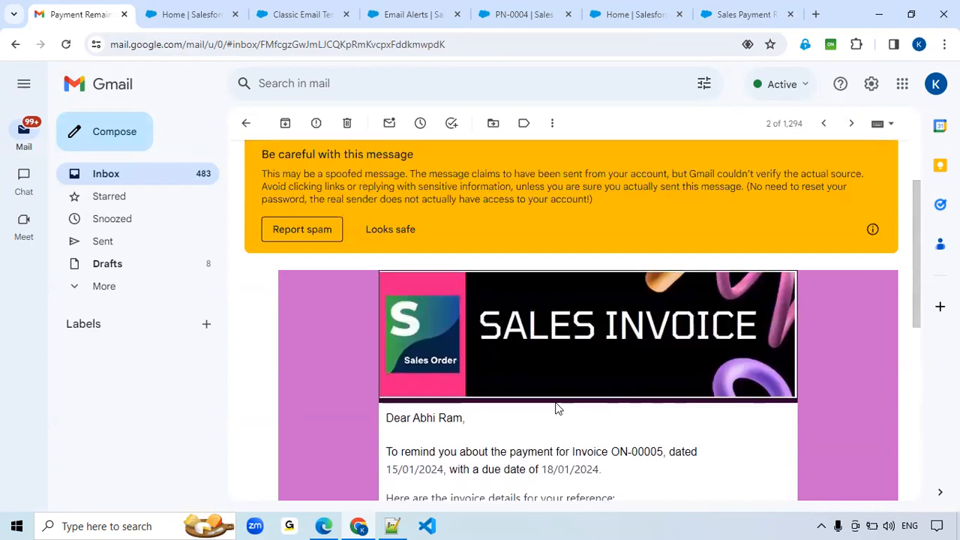
click(387, 258)
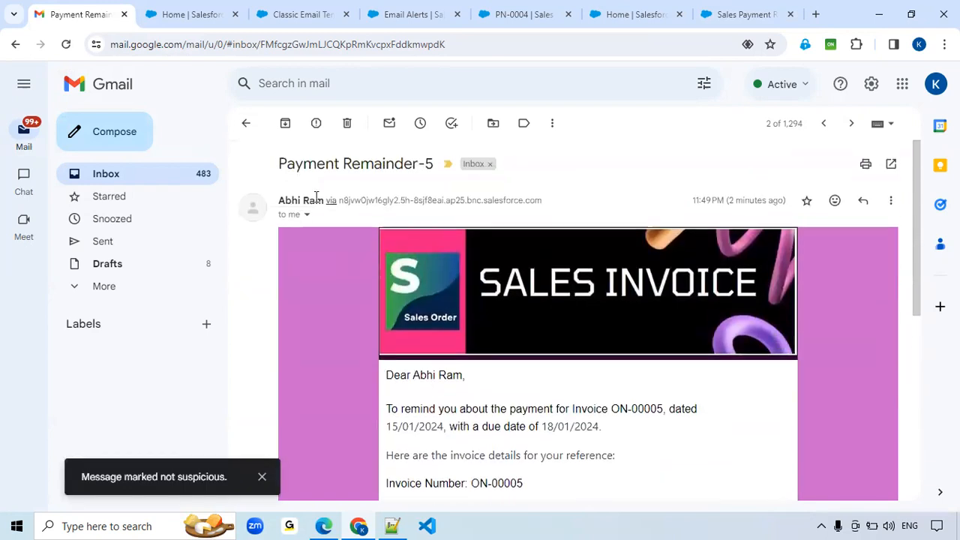
drag(336, 168, 443, 159)
click(828, 127)
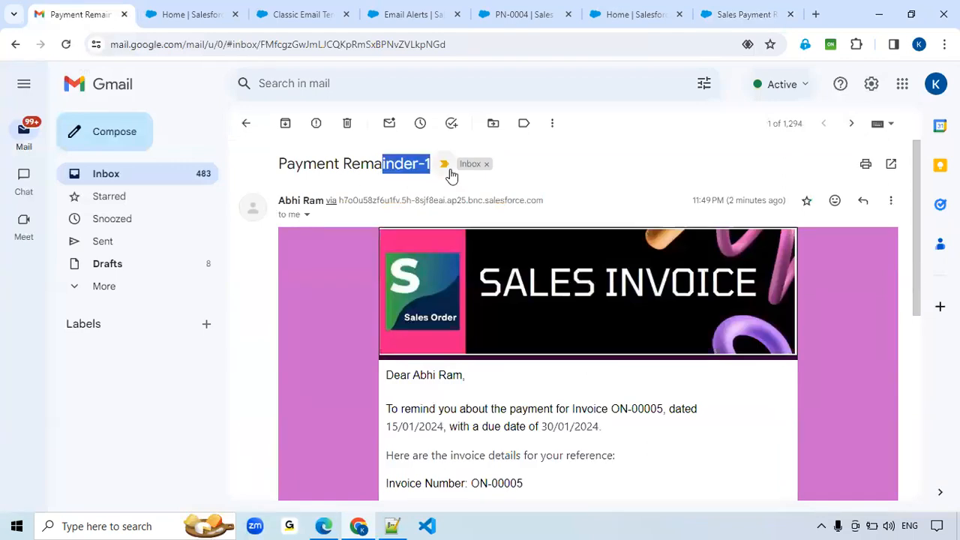
Switch to the PN-0004 sales payment record in Salesforce, reload it, and check its Status value
click(644, 15)
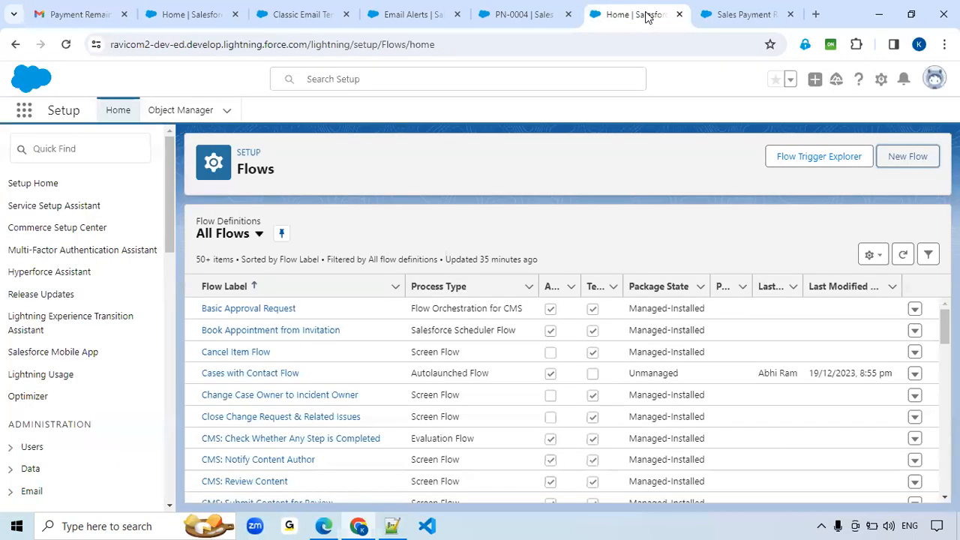
click(508, 14)
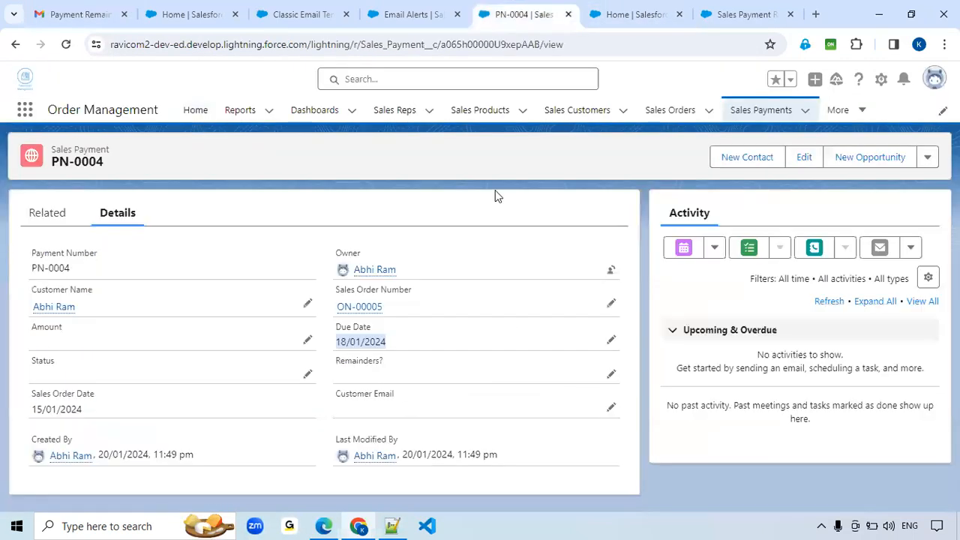
click(66, 45)
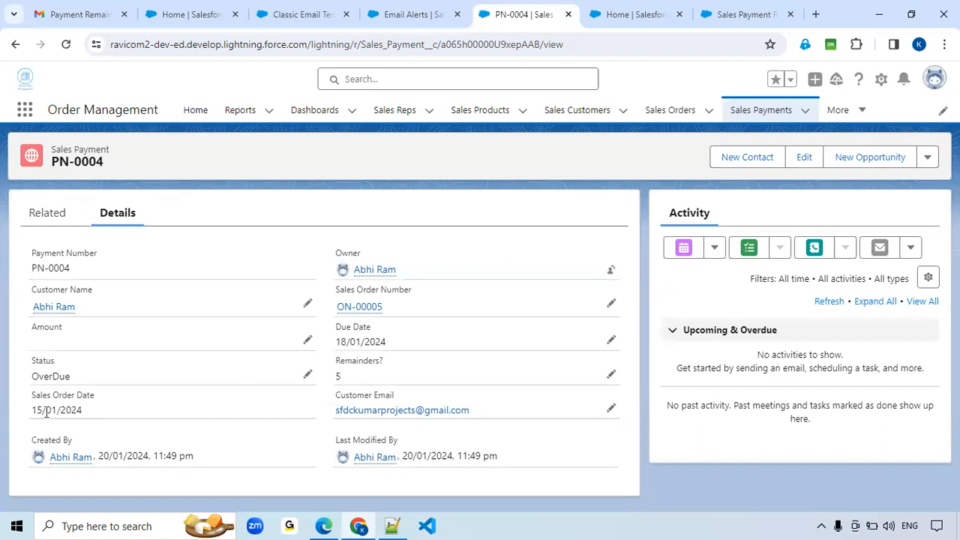
double_click(37, 373)
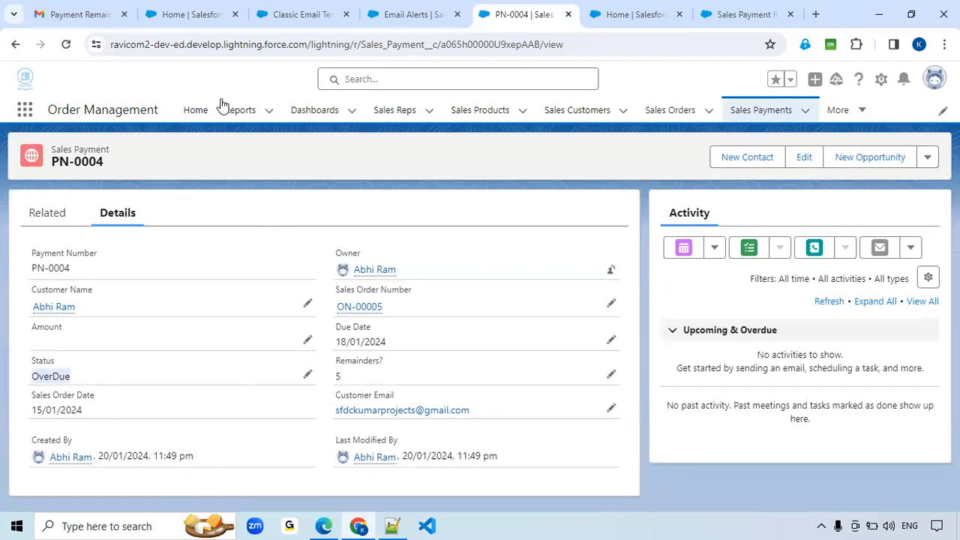
Switch back to Gmail and view the invoice details in the Payment Remainder-1 email
click(78, 10)
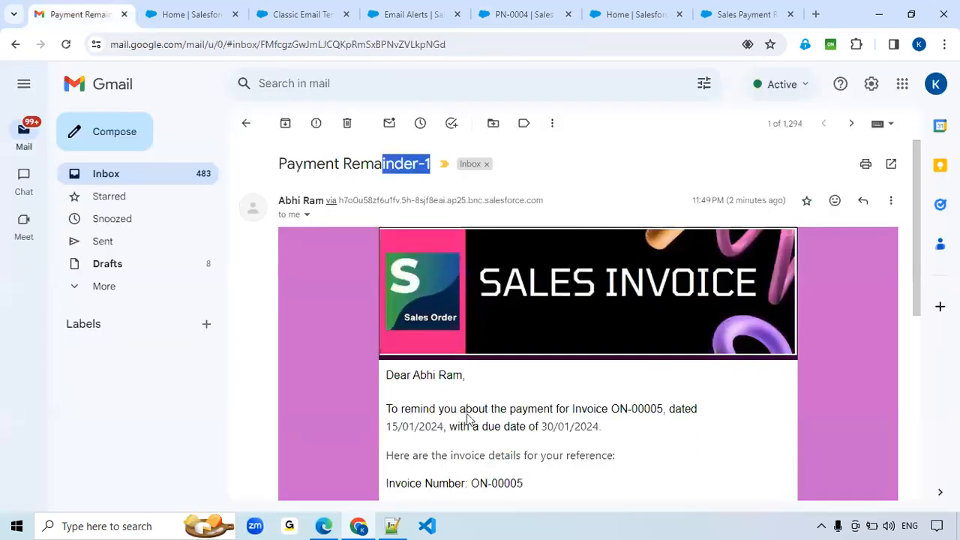
scroll(520, 402, down, 2)
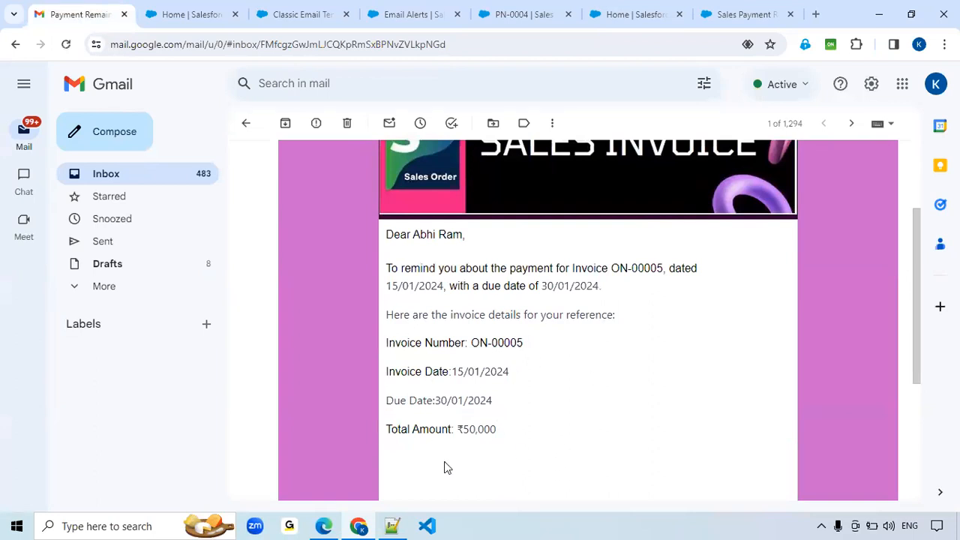
Switch to the flow's debug run in Flow Builder, view its executed path down to End, and return the flow to edit mode
click(649, 15)
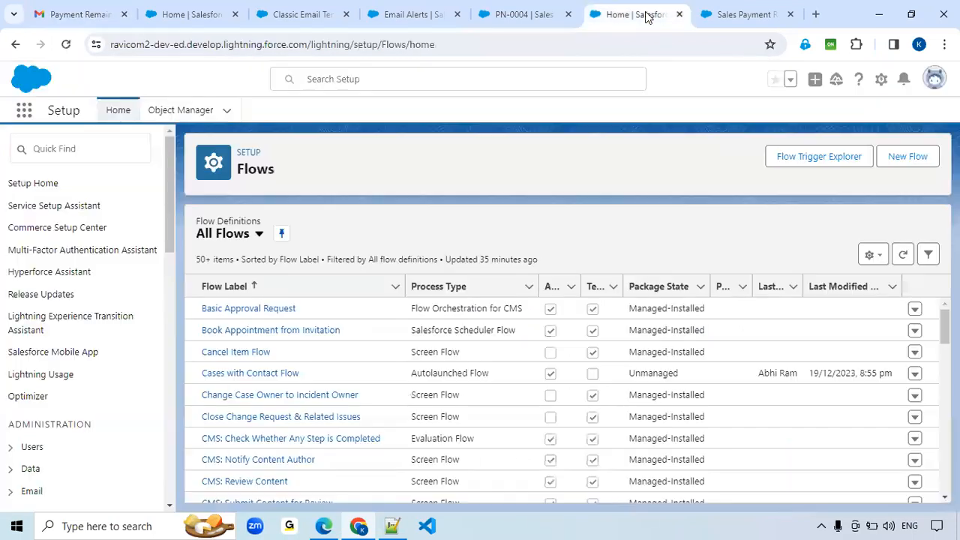
click(726, 14)
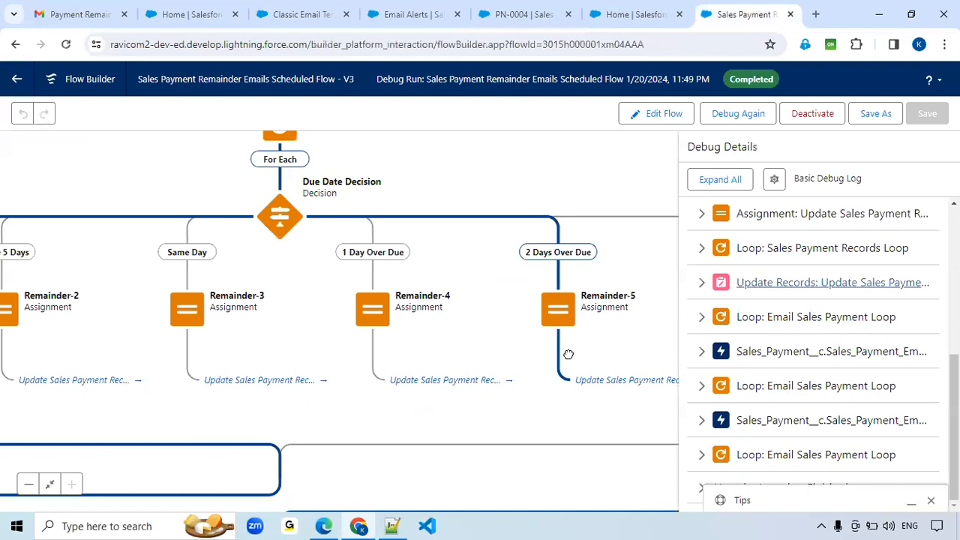
scroll(540, 381, down, 3)
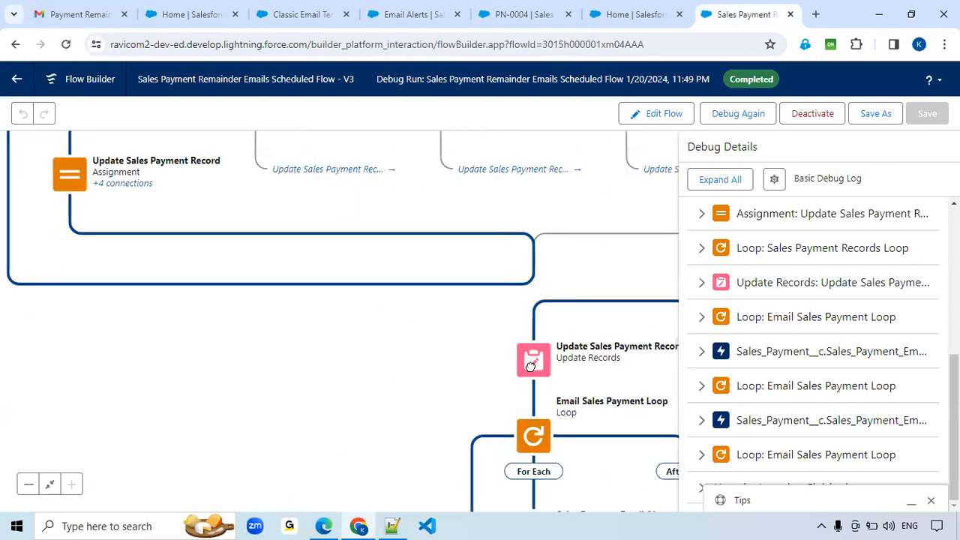
scroll(633, 477, down, 3)
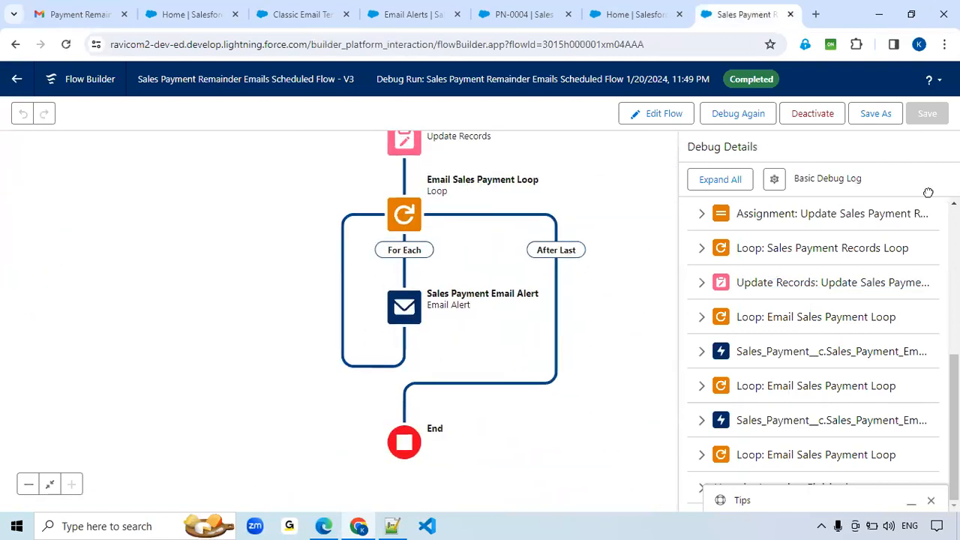
click(659, 120)
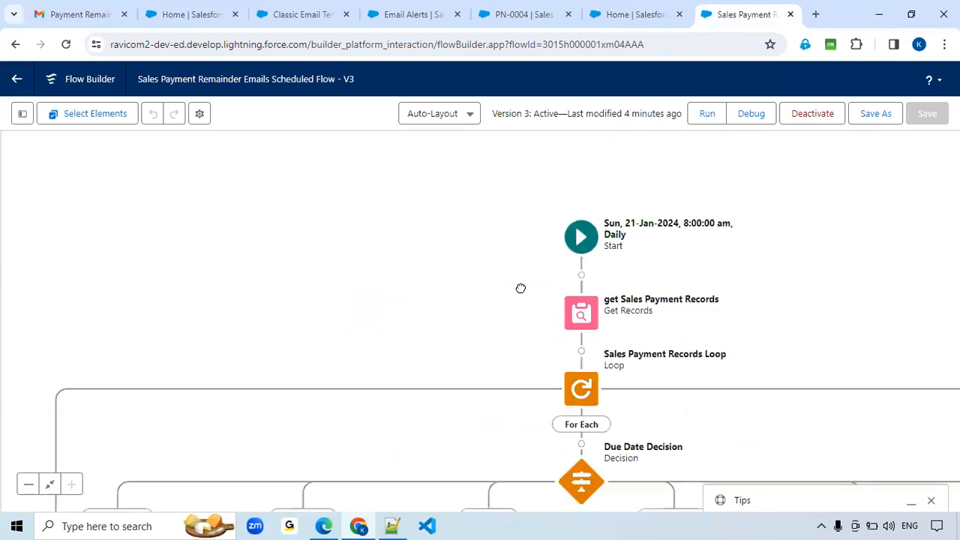
Review the flow canvas from the Start schedule through the Due Date Decision branches, Update Sales Payment Records and the email loop to End
drag(692, 336, 678, 264)
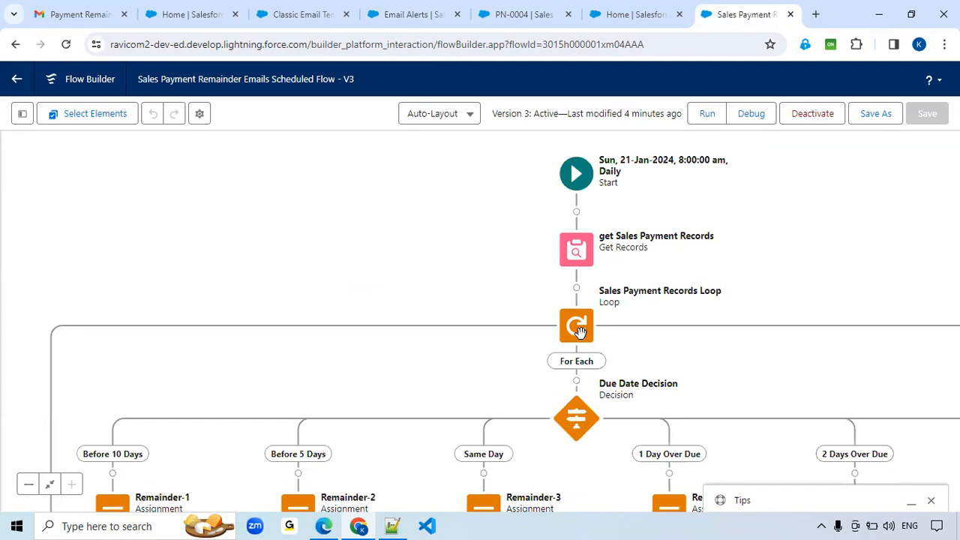
drag(723, 370, 707, 249)
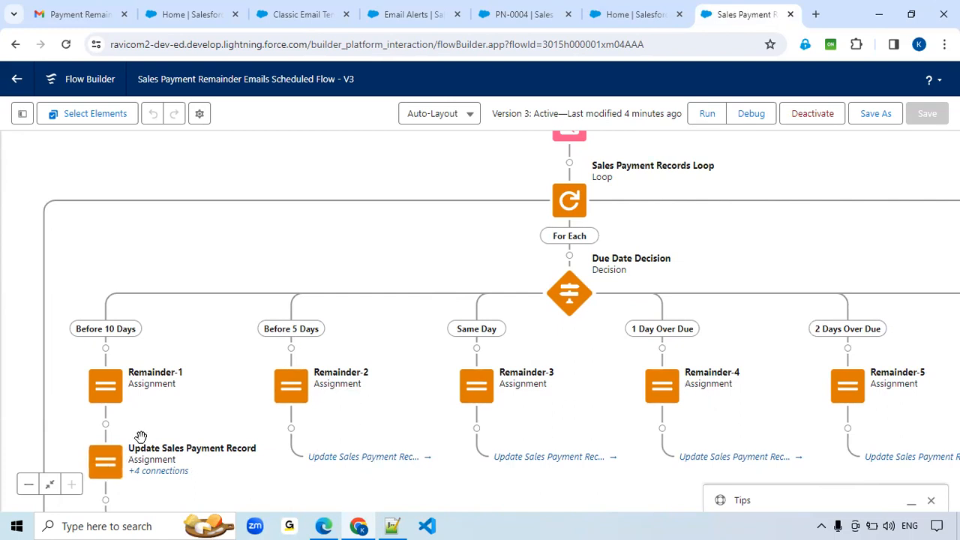
drag(207, 417, 276, 276)
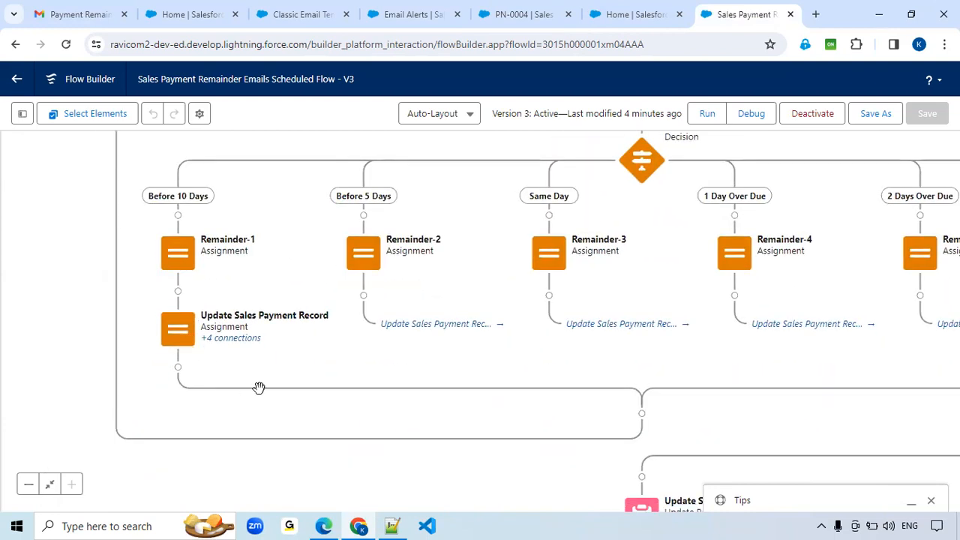
drag(695, 429, 580, 253)
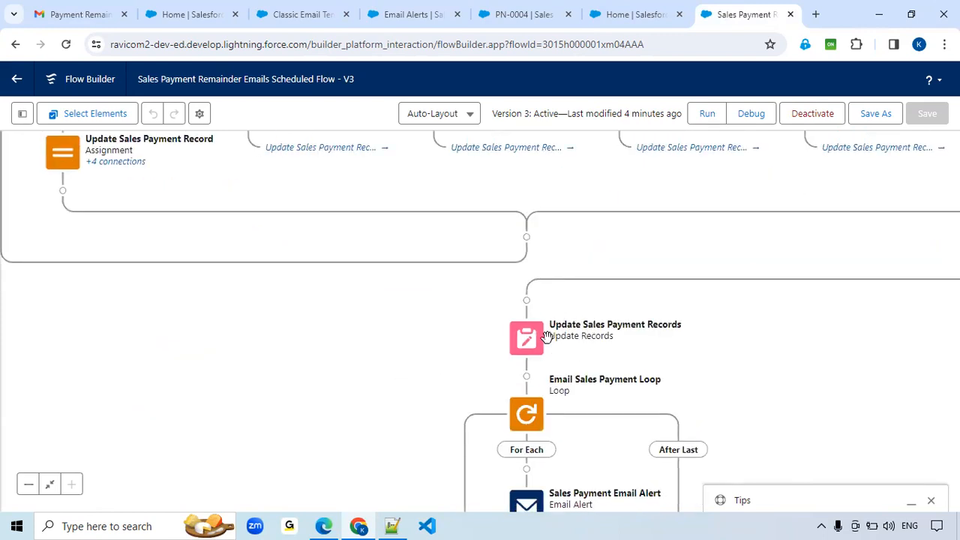
drag(701, 302, 692, 210)
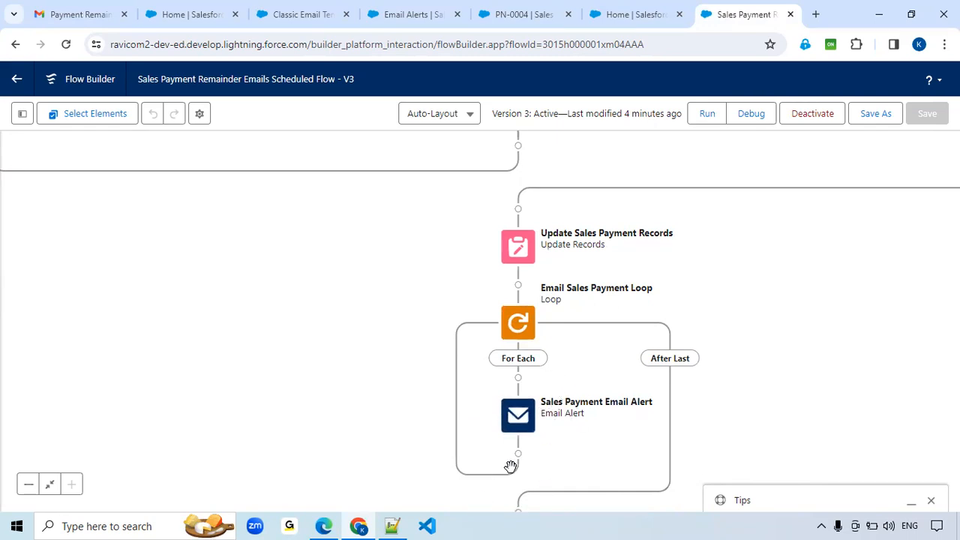
drag(553, 452, 543, 356)
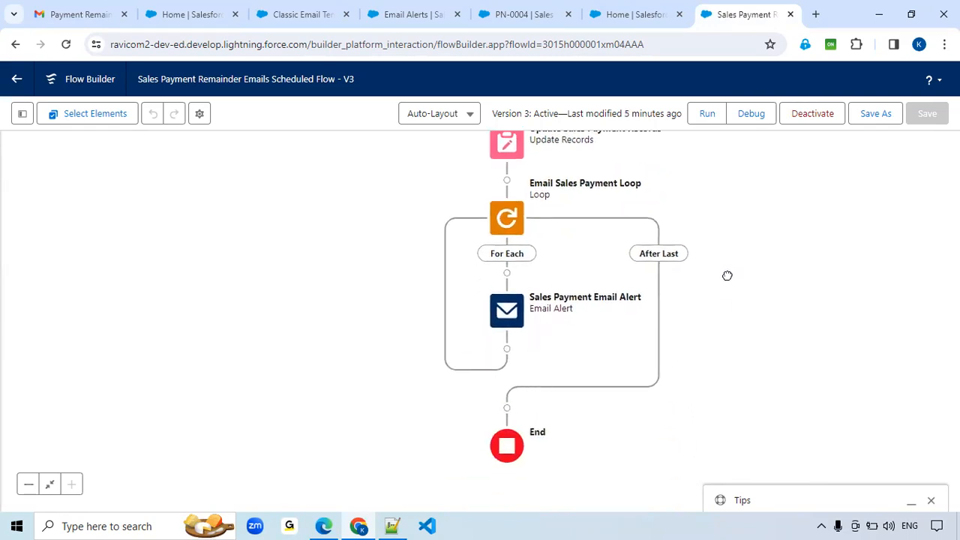
drag(762, 416, 772, 466)
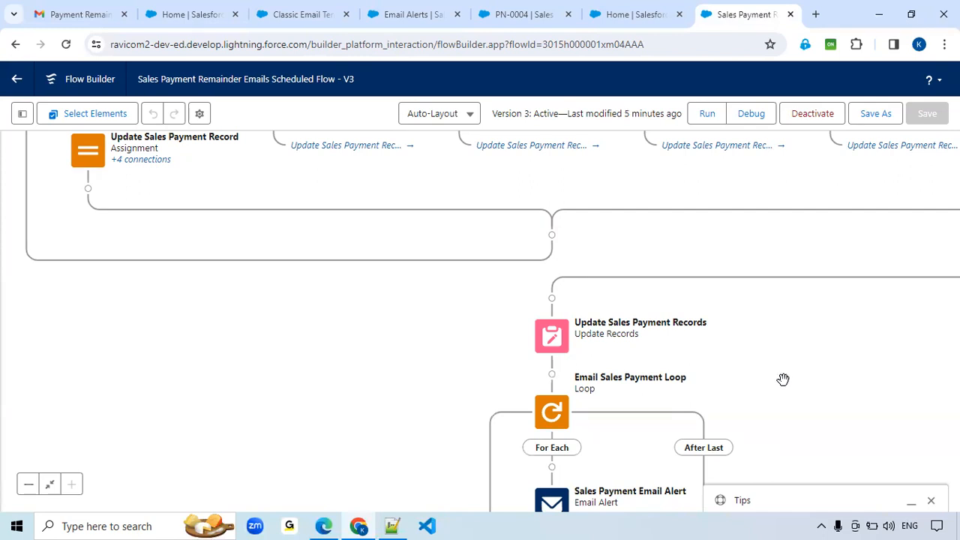
drag(759, 373, 660, 362)
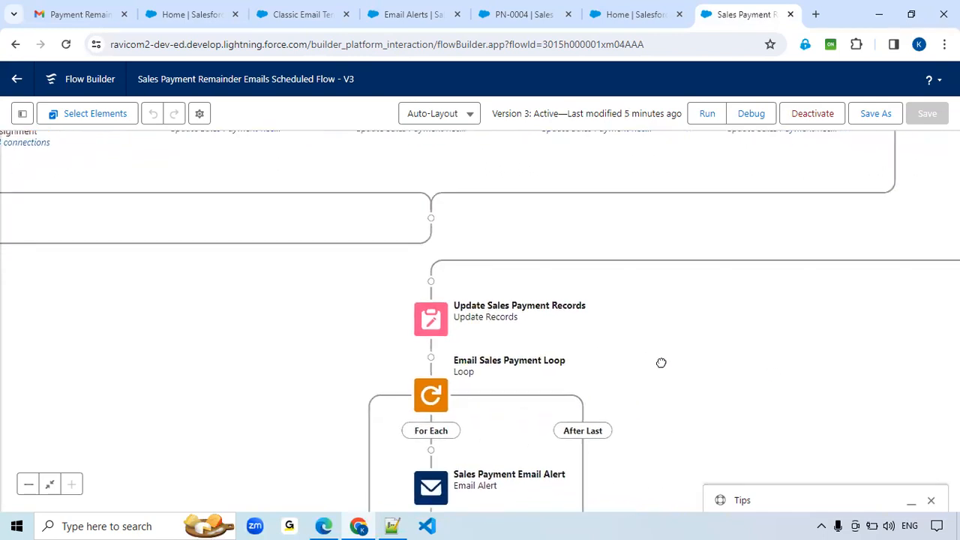